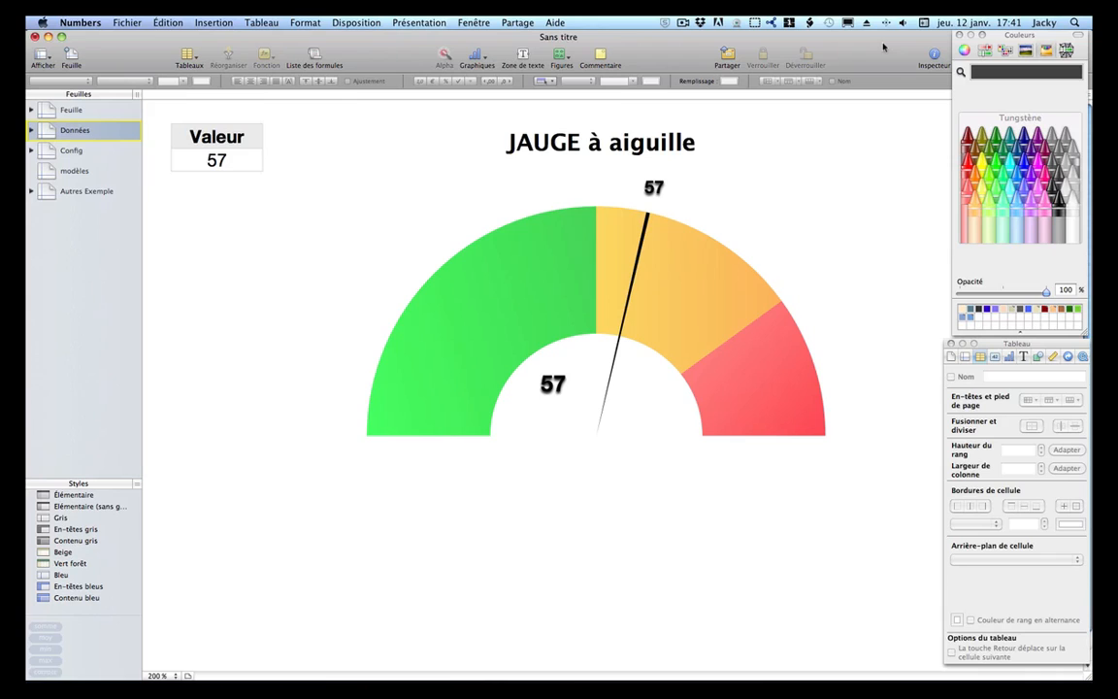
{"action": "left_click", "coordinate": [480, 59]}
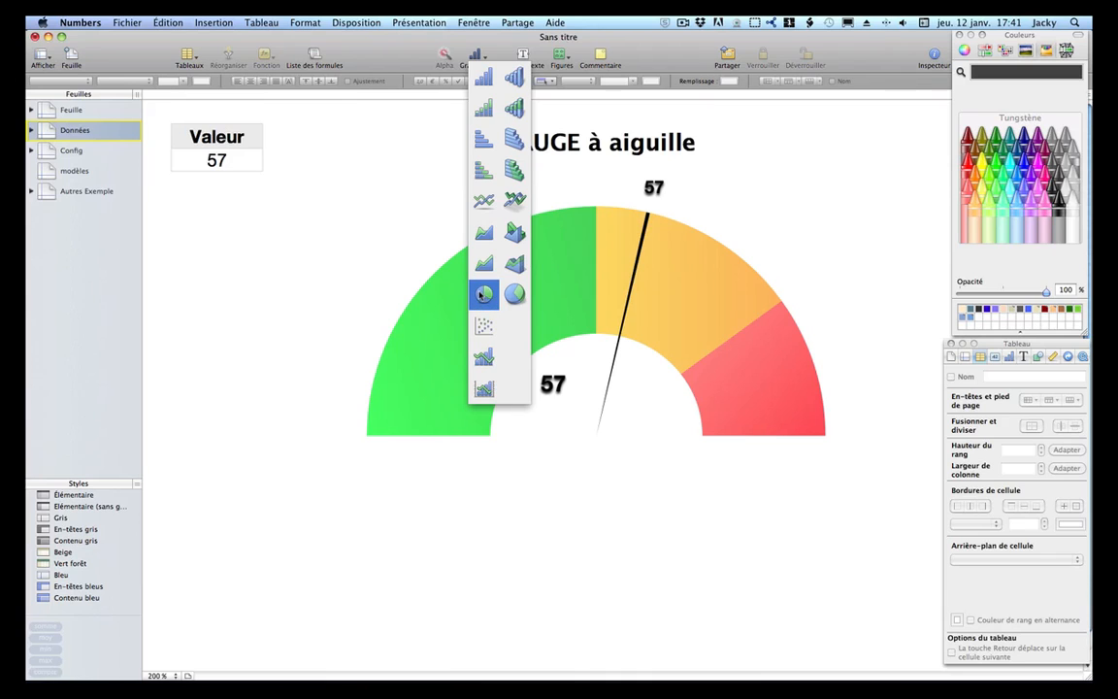
{"action": "left_click", "coordinate": [403, 204]}
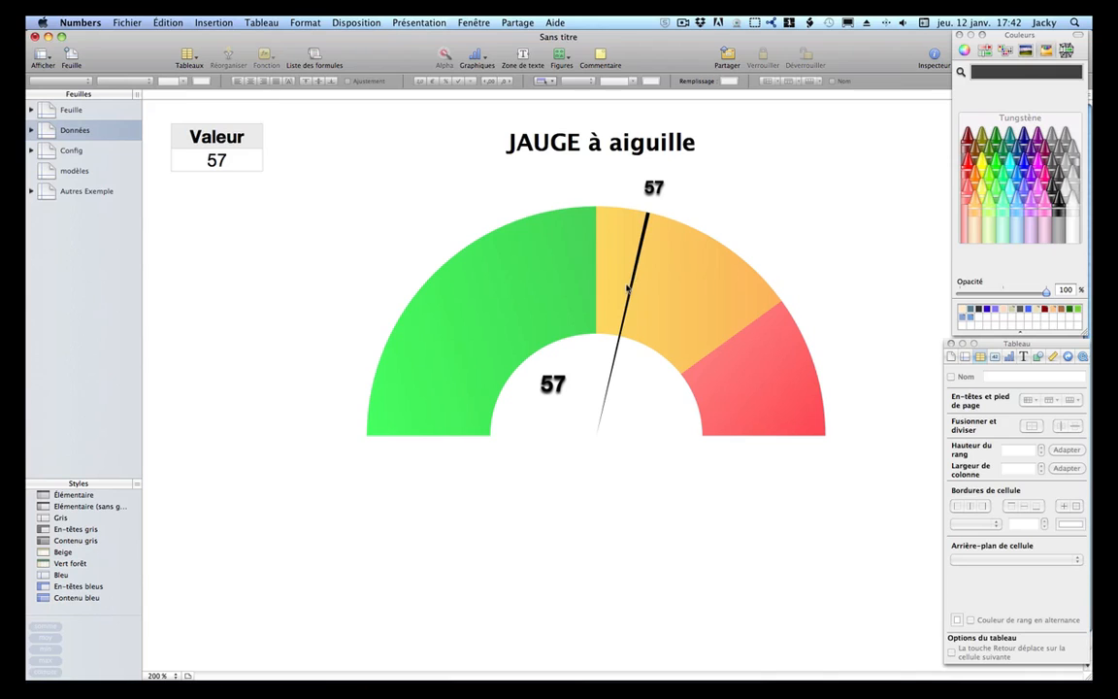
Set the Valeur cell beside the finished gauge on the Données sheet to 29 with its slider.
{"action": "left_click", "coordinate": [217, 153]}
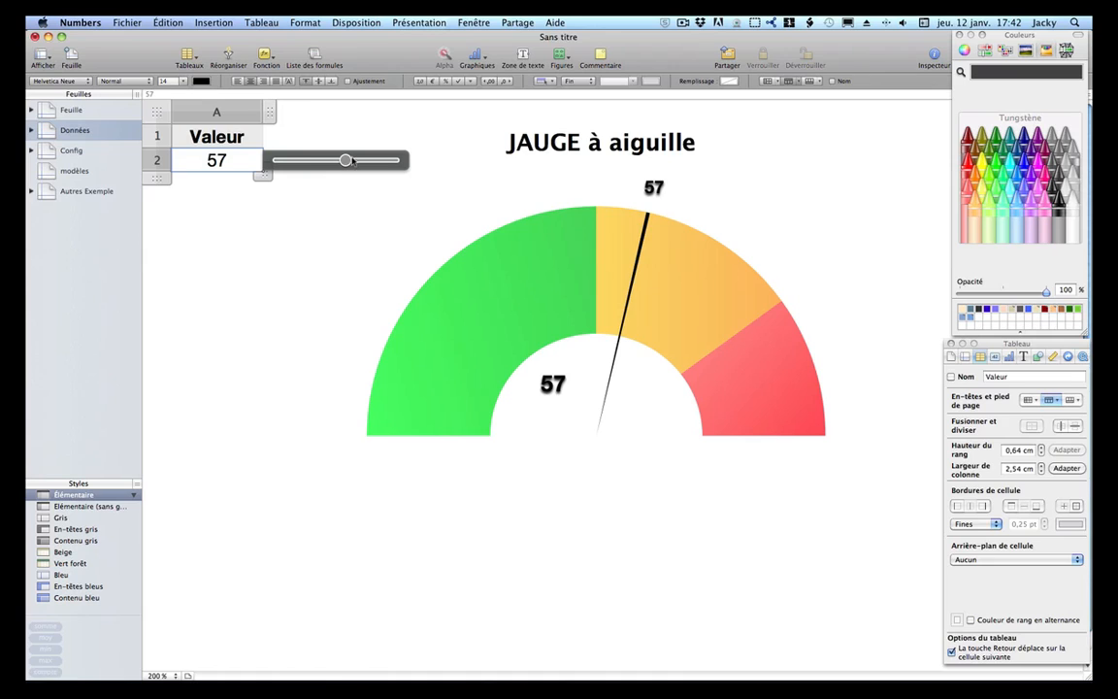
{"action": "left_click_drag", "start_coordinate": [345, 161], "coordinate": [311, 161]}
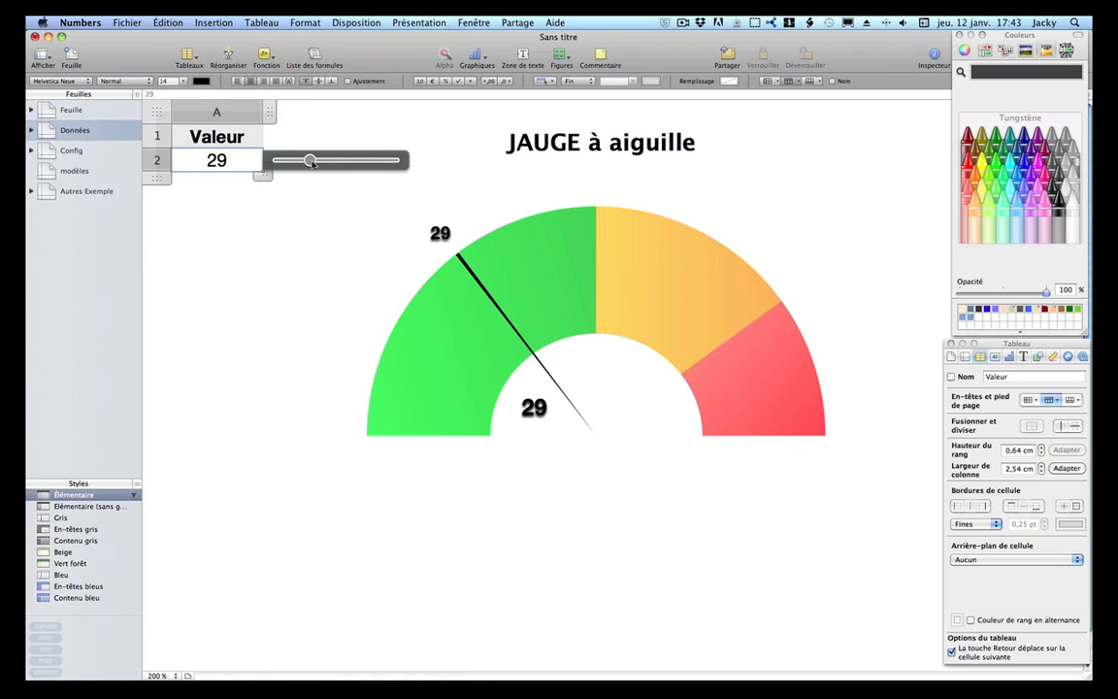
{"action": "left_click", "coordinate": [254, 311]}
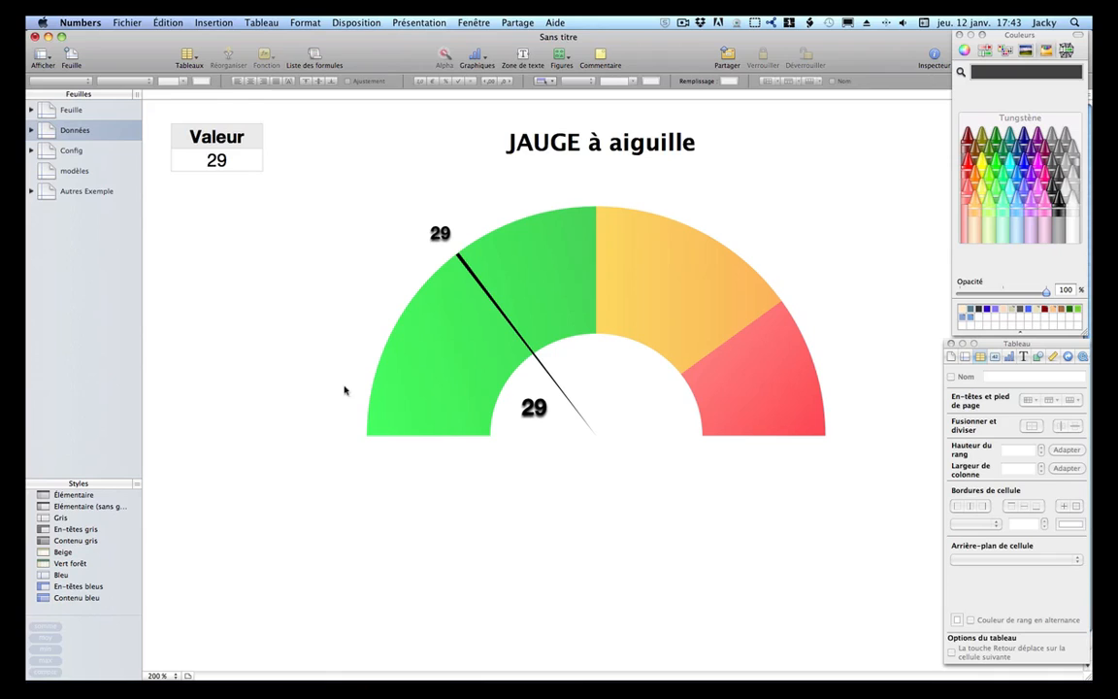
Separate the needle chart from the gauge by moving it below the coloured dial.
{"action": "left_click", "coordinate": [443, 363]}
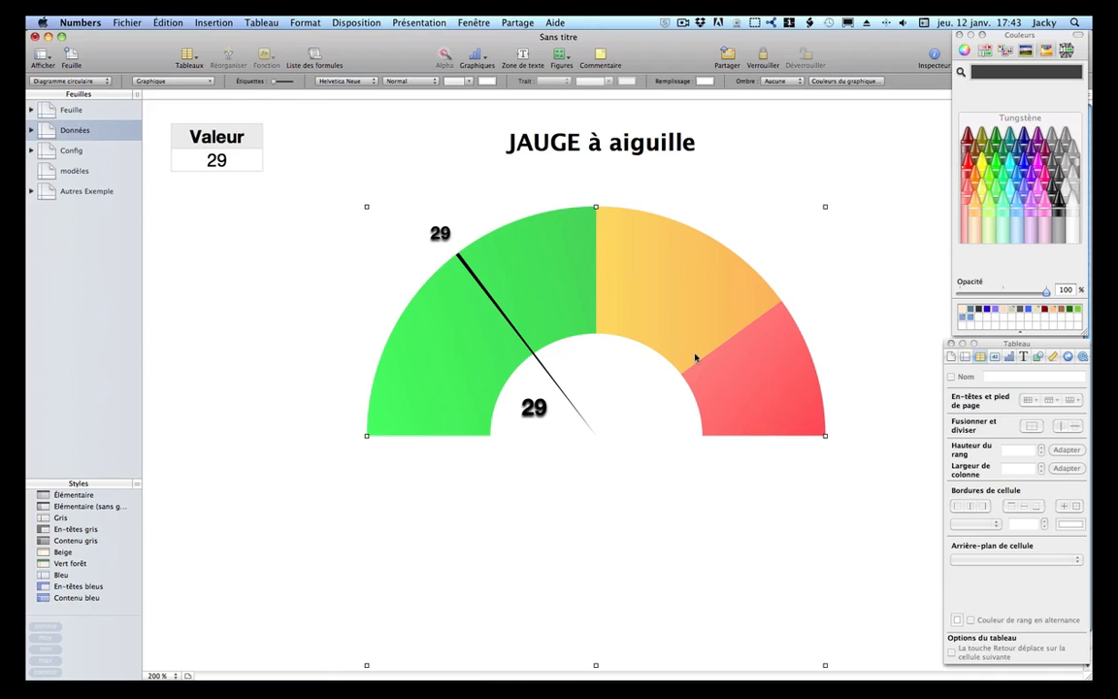
{"action": "left_click", "coordinate": [498, 305]}
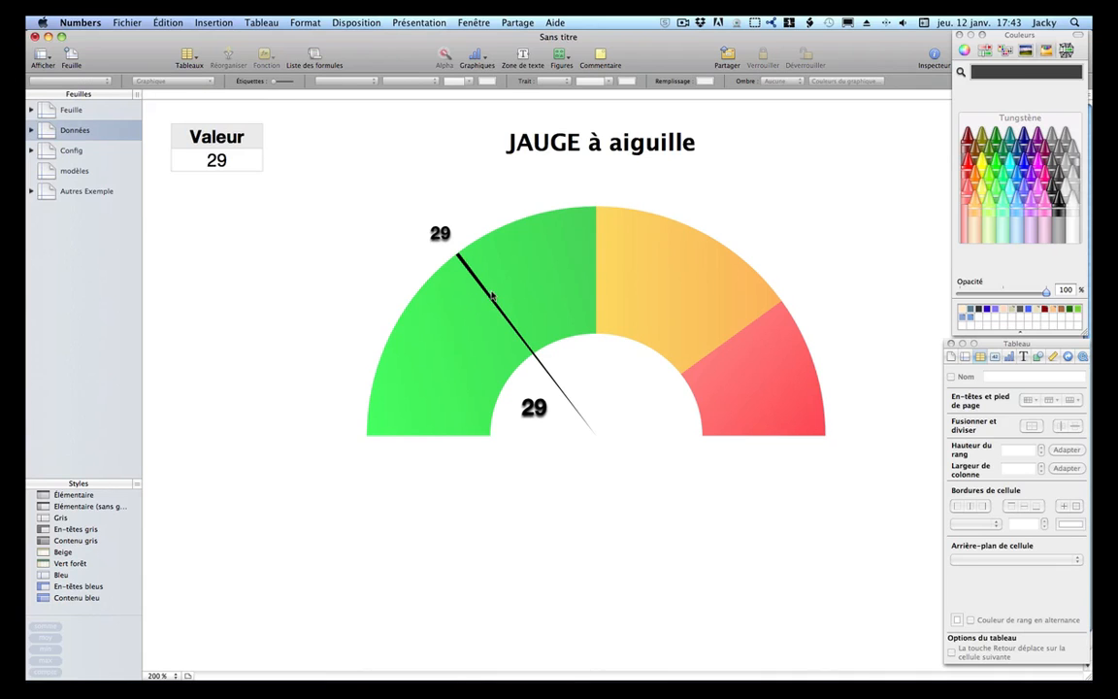
{"action": "left_click", "coordinate": [504, 301]}
{"action": "left_click_drag", "start_coordinate": [550, 251], "coordinate": [530, 535]}
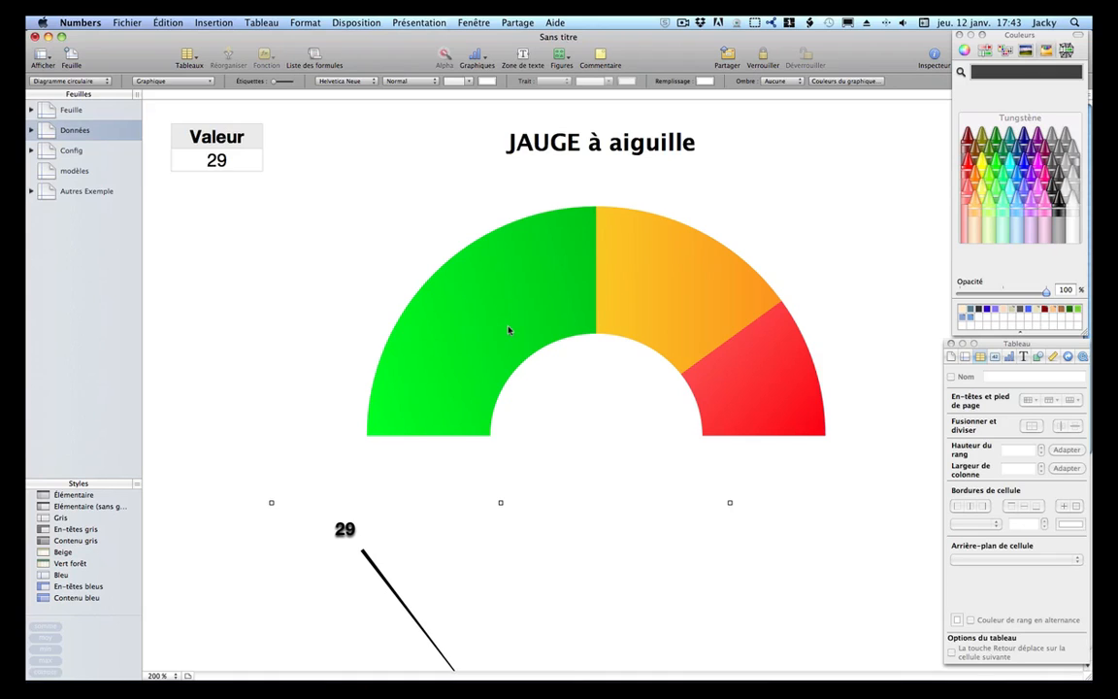
{"action": "left_click", "coordinate": [478, 60]}
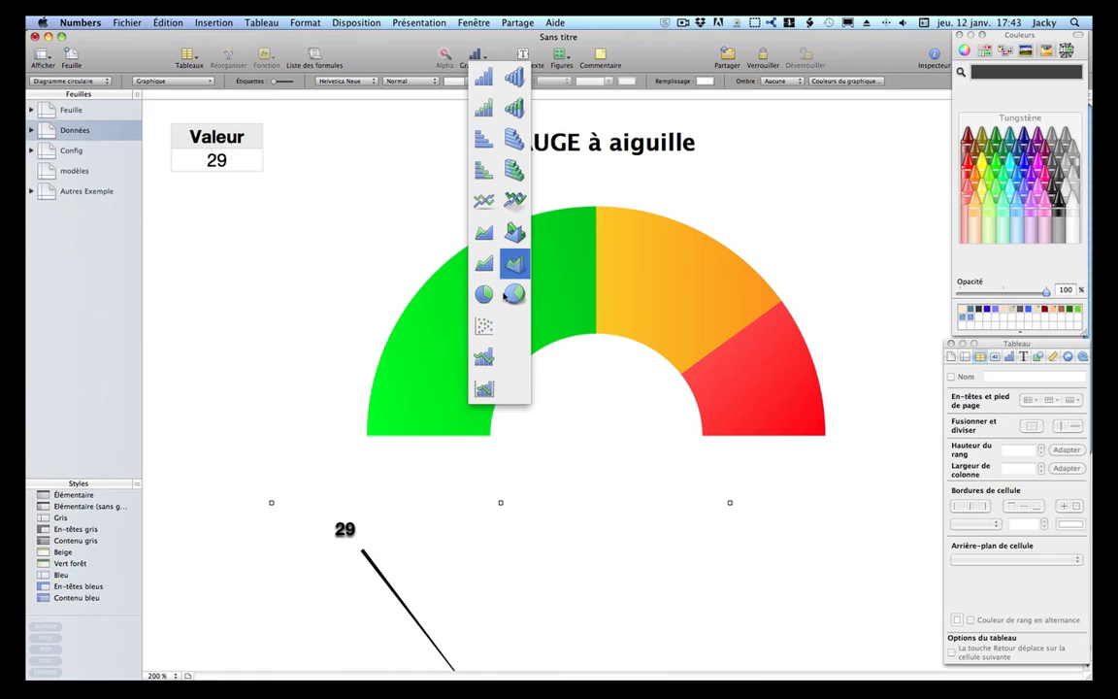
{"action": "left_click", "coordinate": [627, 282]}
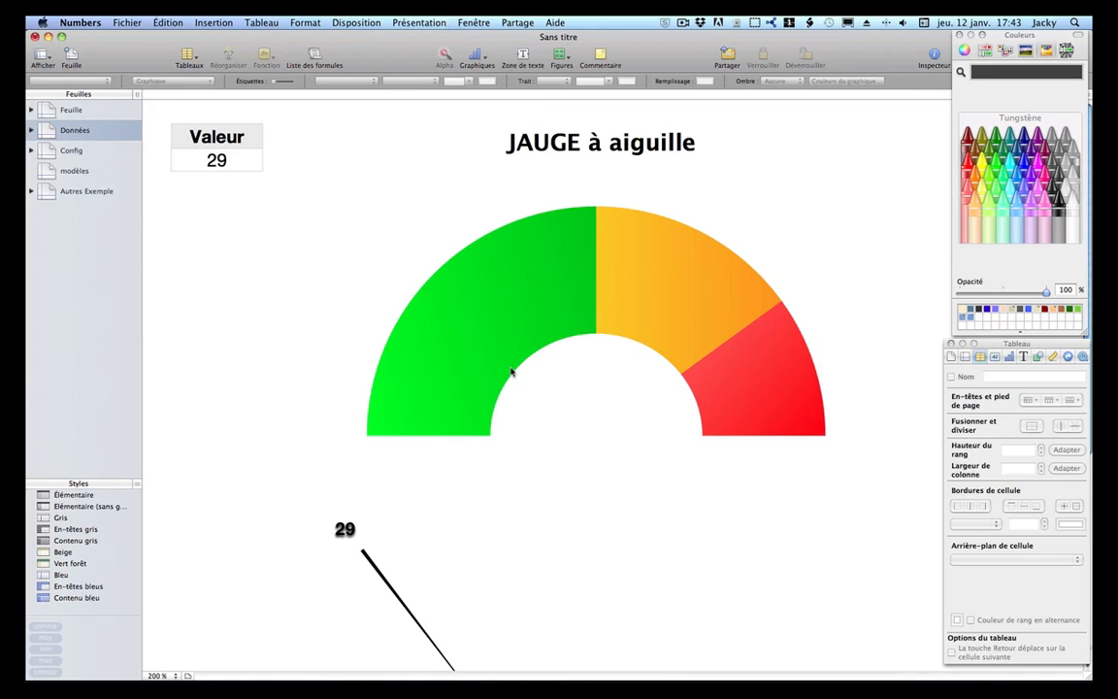
Show the graphic properties of the white circle masking the dial's centre, and move it away and back into place.
{"action": "left_click", "coordinate": [631, 412]}
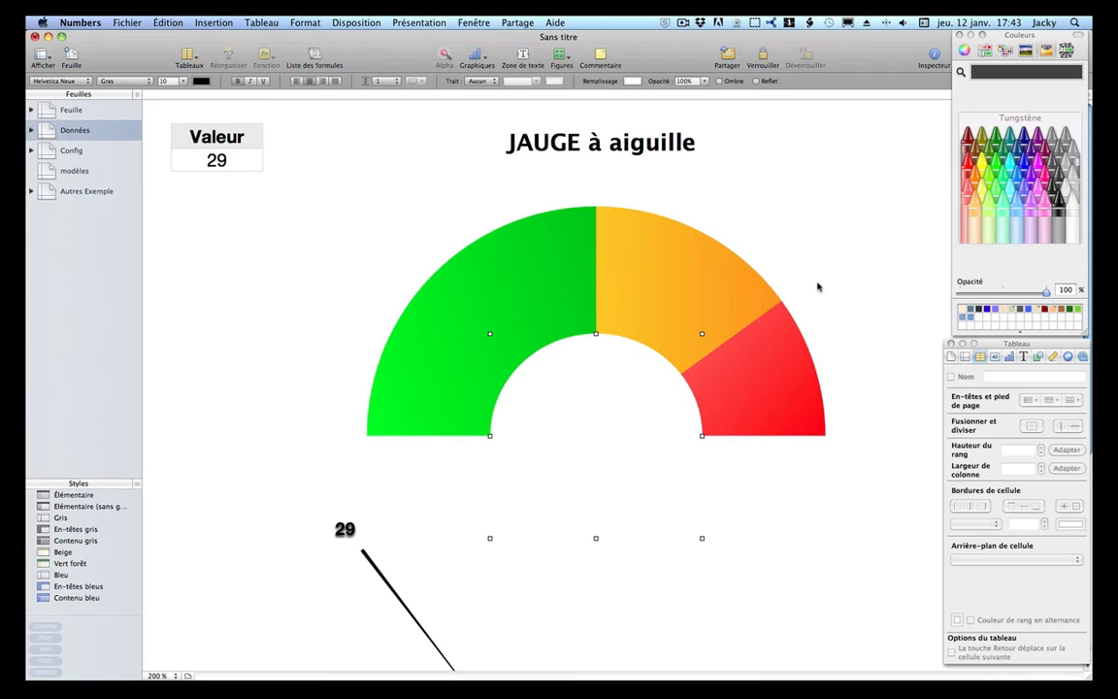
{"action": "left_click", "coordinate": [1038, 357]}
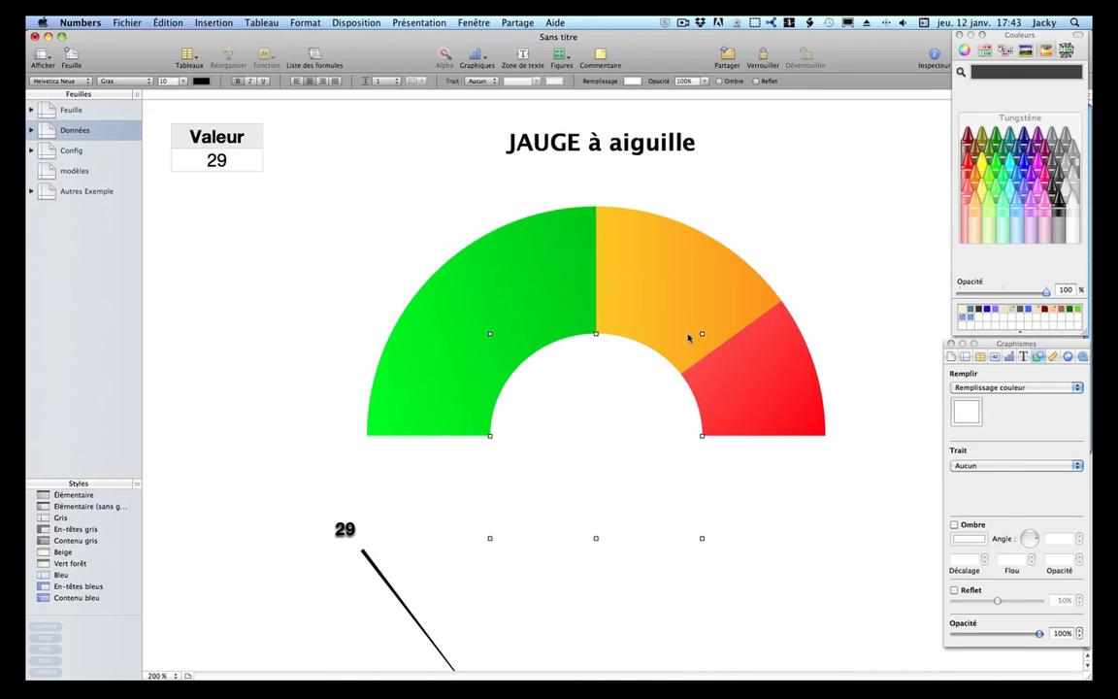
{"action": "left_click_drag", "start_coordinate": [632, 423], "coordinate": [686, 533]}
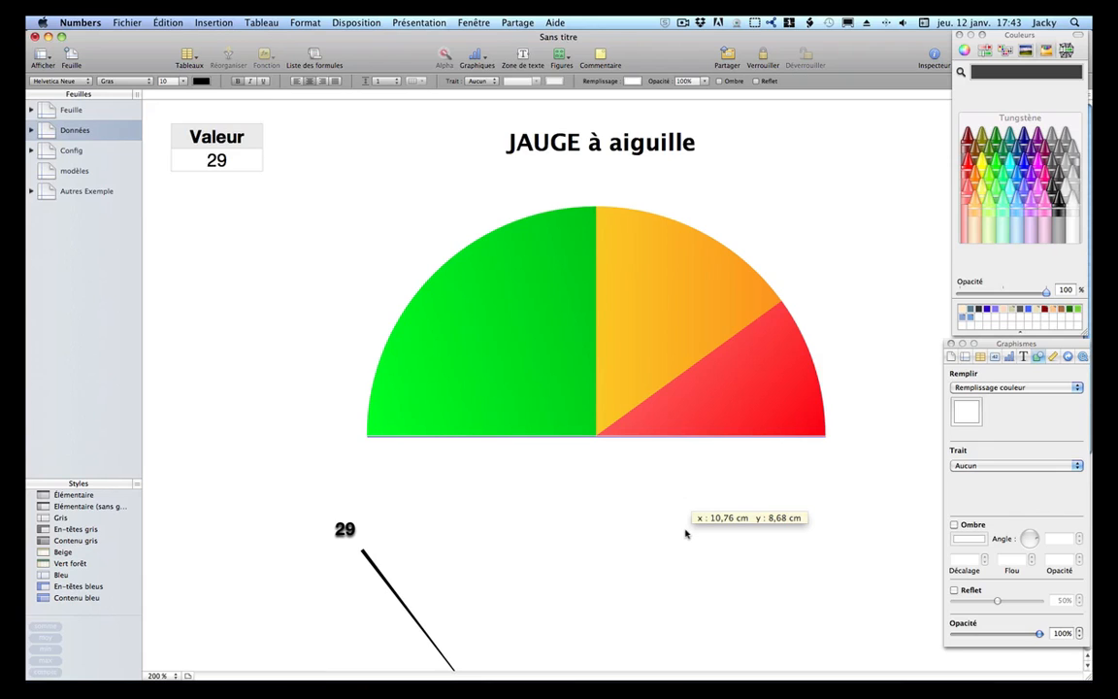
{"action": "left_click_drag", "start_coordinate": [686, 533], "coordinate": [619, 419]}
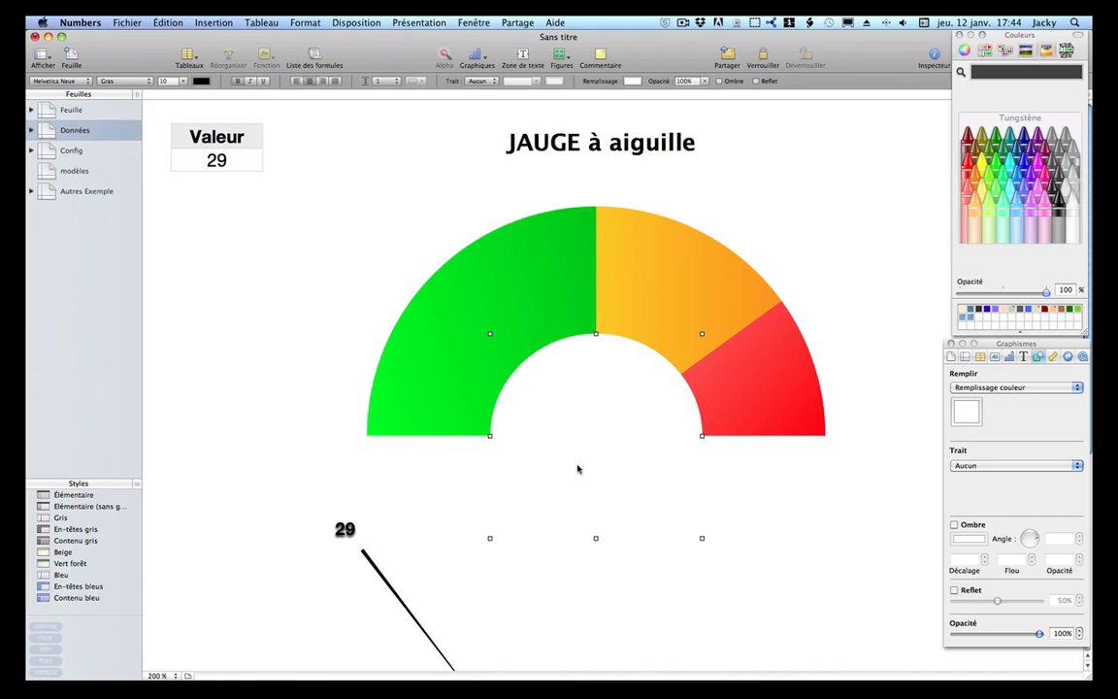
Move the needle chart back over the coloured dial so that both are centred on the same point.
{"action": "left_click", "coordinate": [809, 173]}
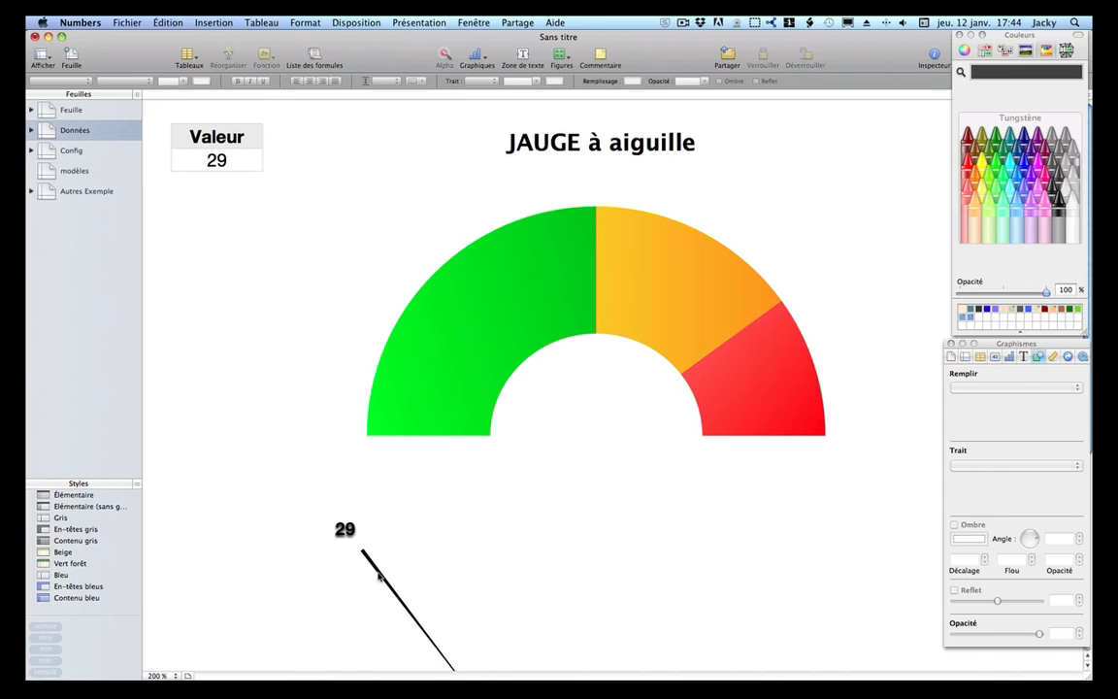
{"action": "left_click_drag", "start_coordinate": [376, 568], "coordinate": [473, 277]}
{"action": "left_click", "coordinate": [798, 211]}
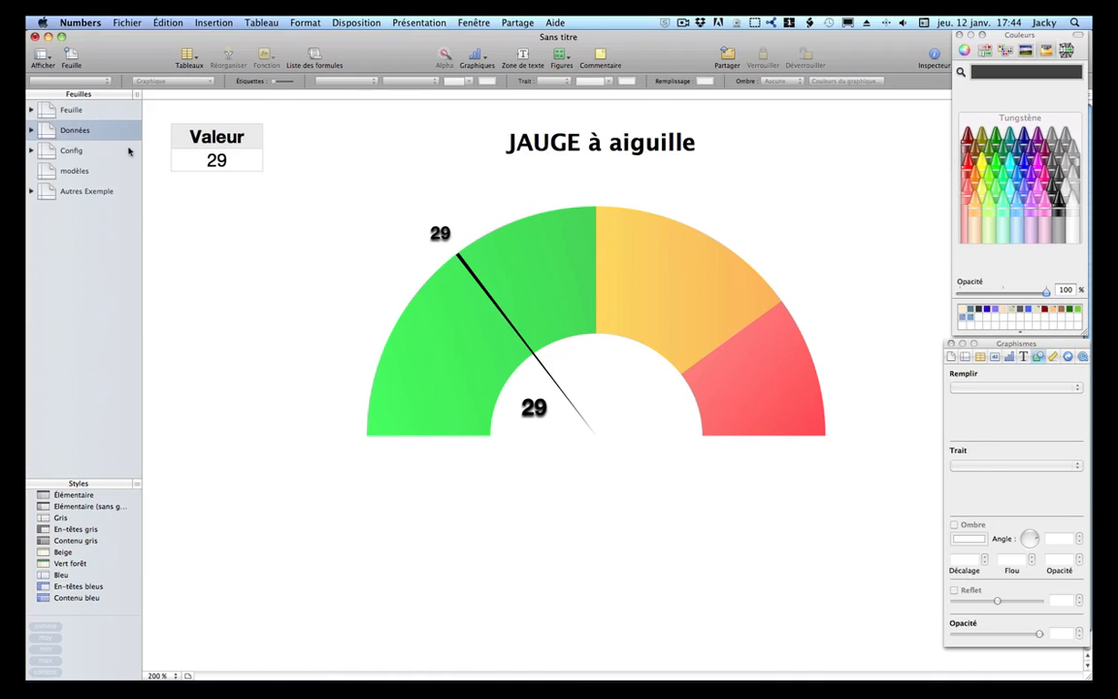
Set the Valeur cell on the Feuille sheet to 60 with its slider.
{"action": "left_click", "coordinate": [74, 111]}
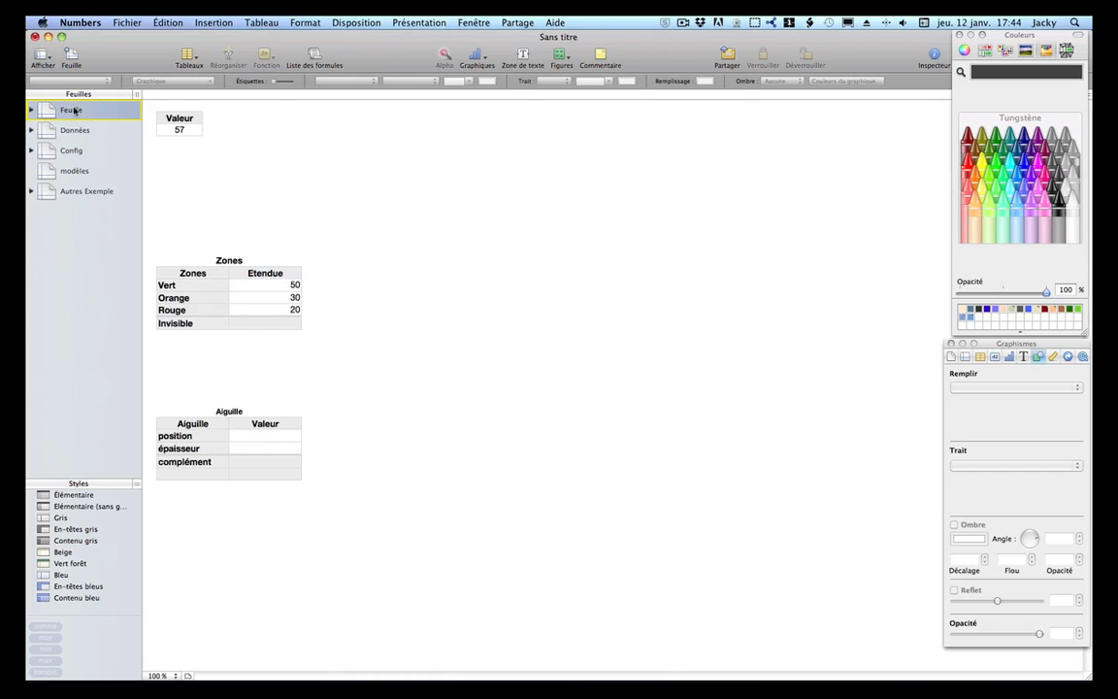
{"action": "left_click", "coordinate": [180, 129]}
{"action": "left_click", "coordinate": [181, 130]}
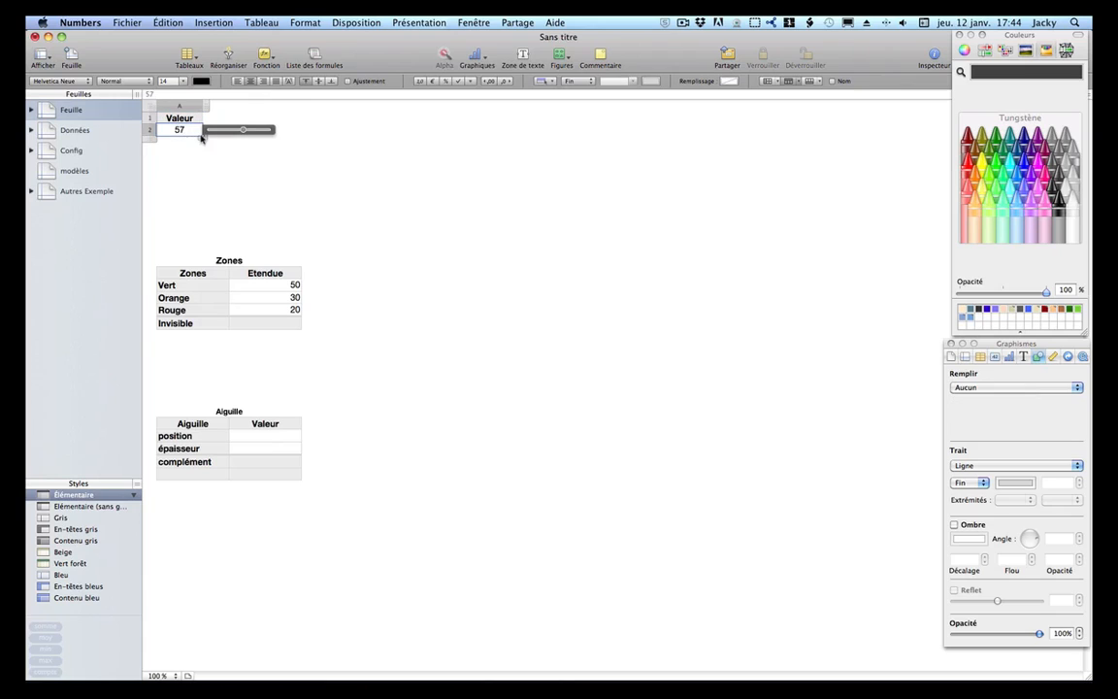
{"action": "mouse_move", "coordinate": [245, 132]}
{"action": "left_mouse_down"}
{"action": "mouse_move", "coordinate": [255, 132]}
{"action": "mouse_move", "coordinate": [218, 132]}
{"action": "mouse_move", "coordinate": [246, 135]}
{"action": "left_mouse_up"}
Rename the Zones table on the Feuille sheet as Cadran.
{"action": "left_click", "coordinate": [230, 265]}
{"action": "left_click", "coordinate": [234, 263]}
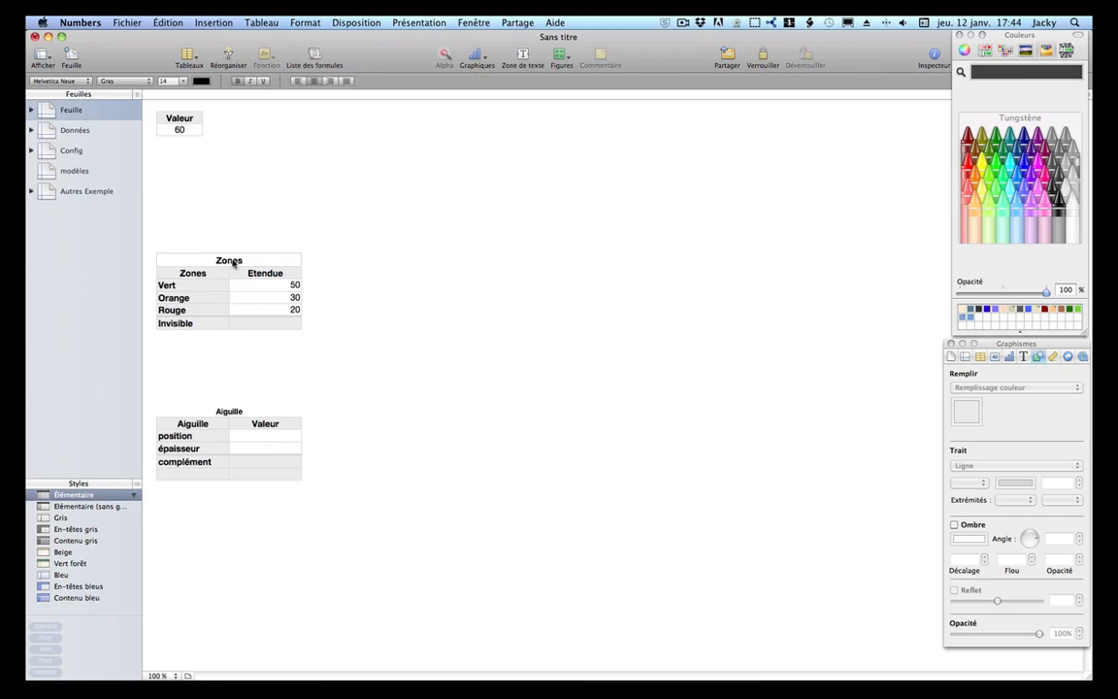
{"action": "left_click", "coordinate": [34, 112]}
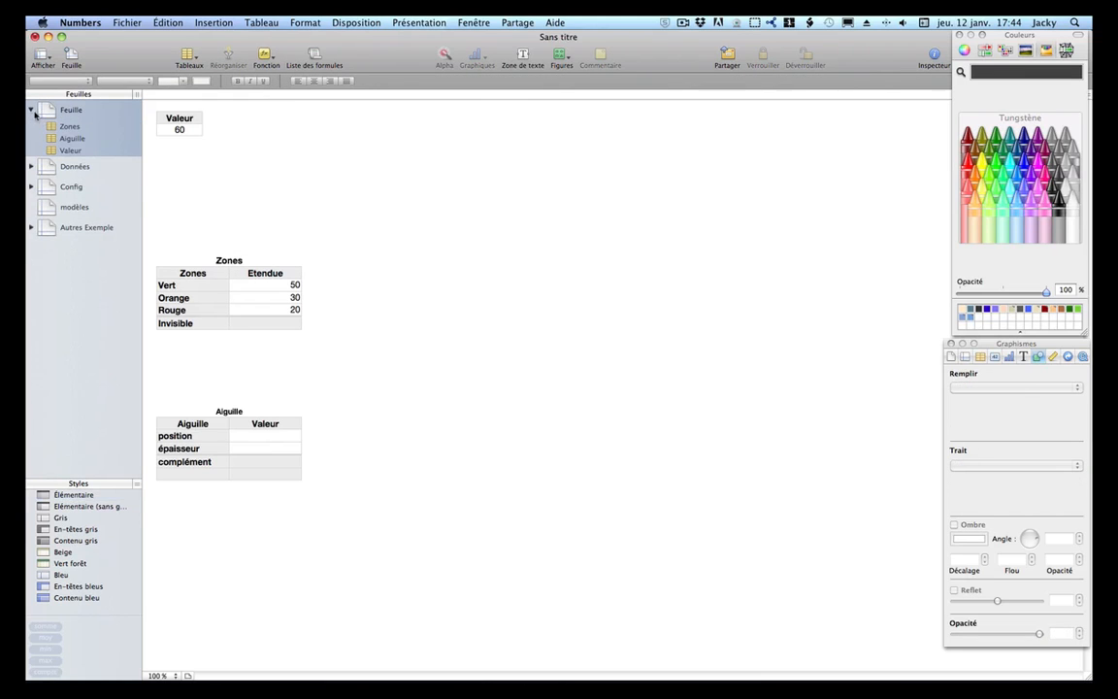
{"action": "left_click", "coordinate": [73, 127]}
{"action": "left_click", "coordinate": [72, 127]}
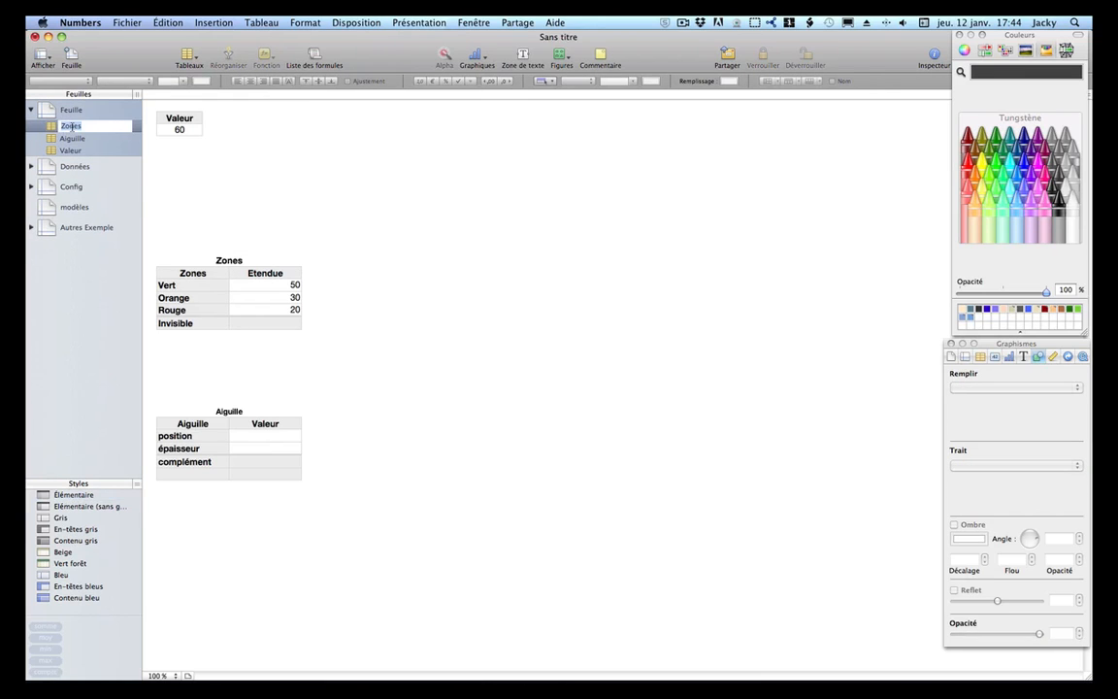
{"action": "type", "text": "Cadran"}
{"action": "key", "text": "Return"}
{"action": "left_click", "coordinate": [259, 207]}
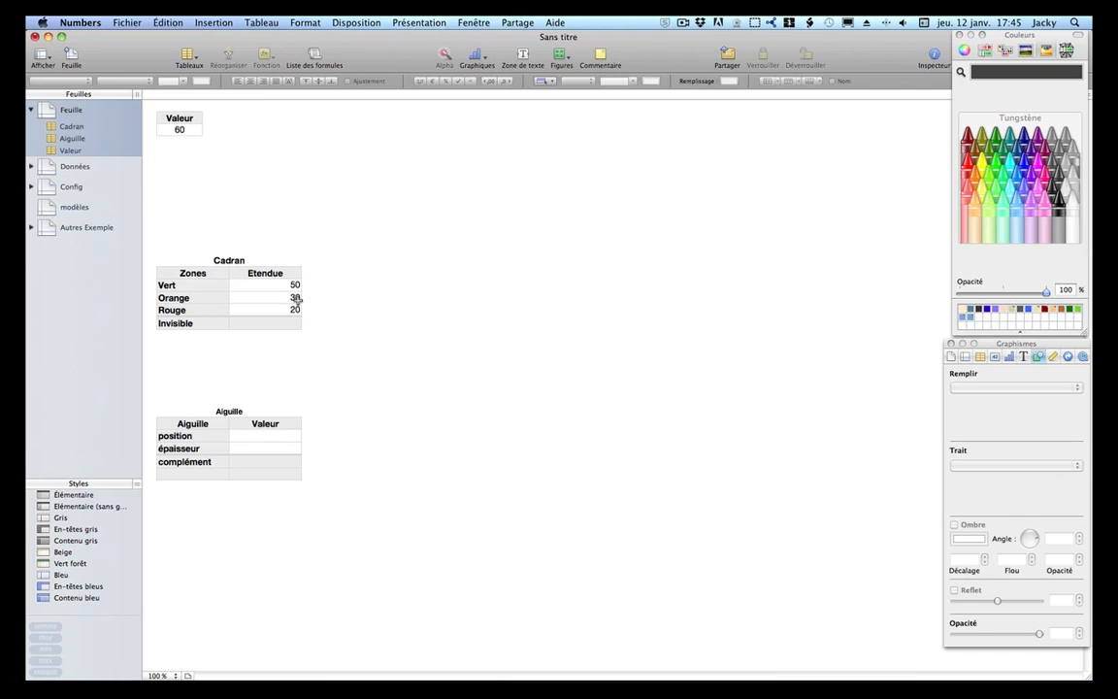
Insert the sum of the Vert, Orange and Rouge extents (B2:B4) in the Invisible row's Etendue cell.
{"action": "left_click", "coordinate": [268, 284]}
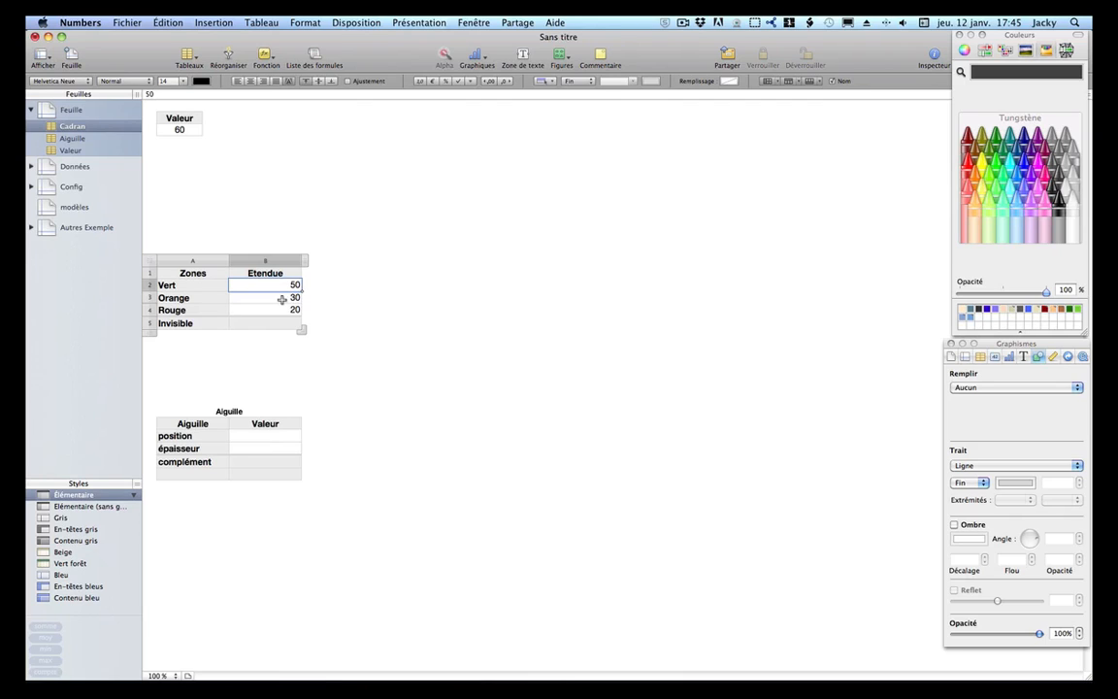
{"action": "left_click", "coordinate": [280, 307]}
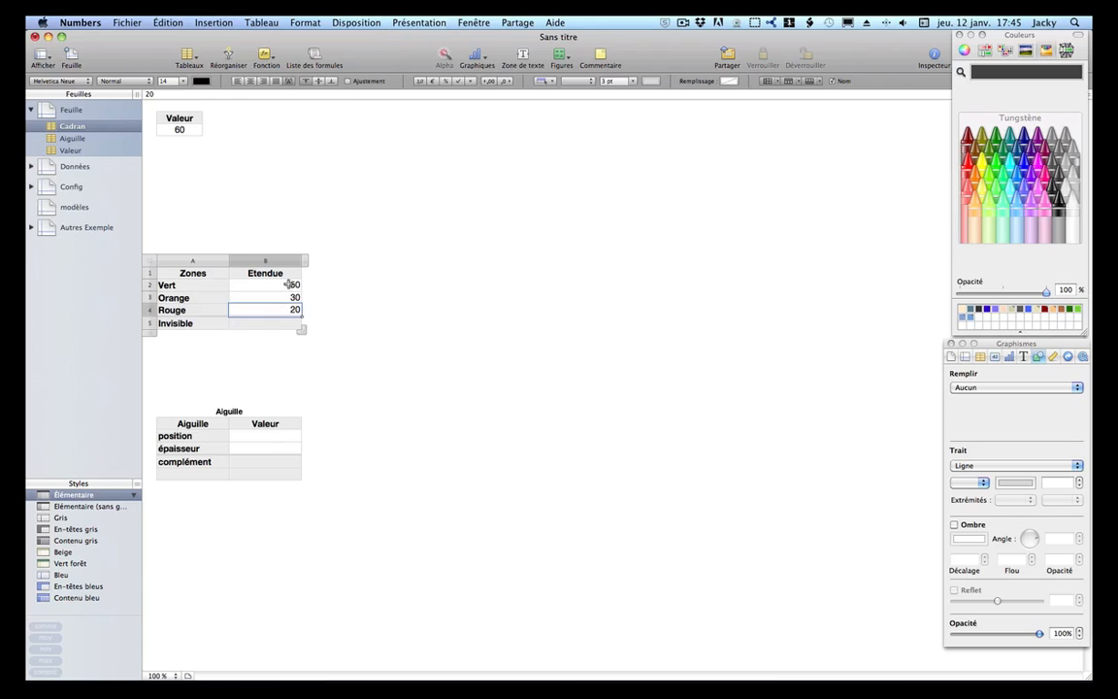
{"action": "left_click_drag", "start_coordinate": [276, 285], "coordinate": [286, 304]}
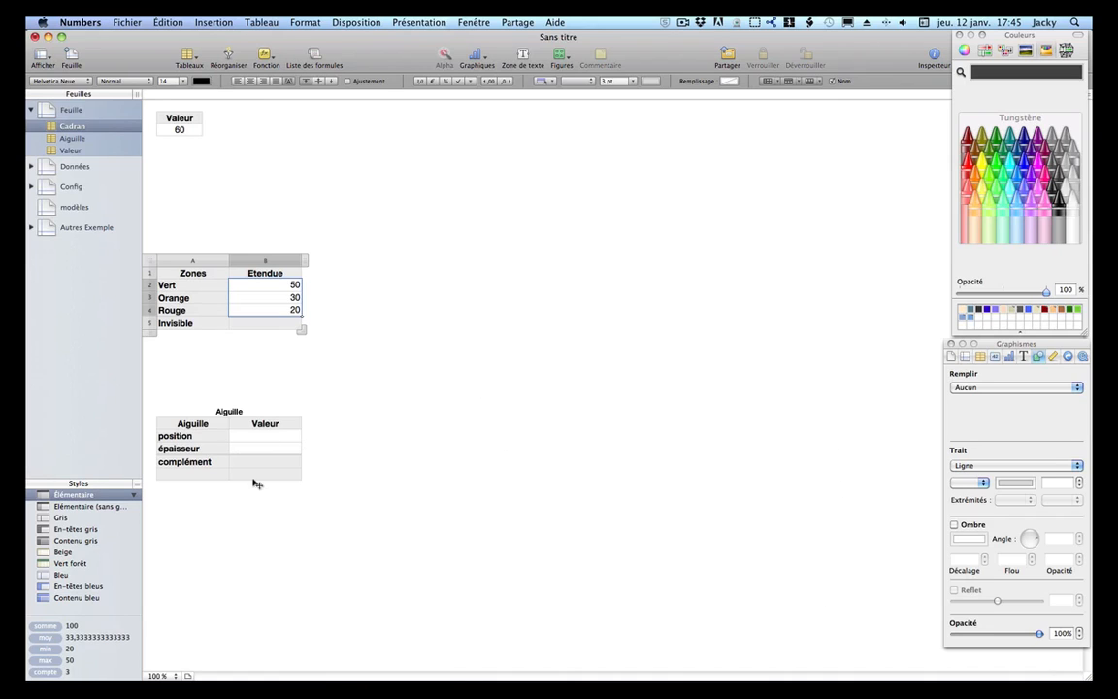
{"action": "left_click_drag", "start_coordinate": [44, 626], "coordinate": [253, 324]}
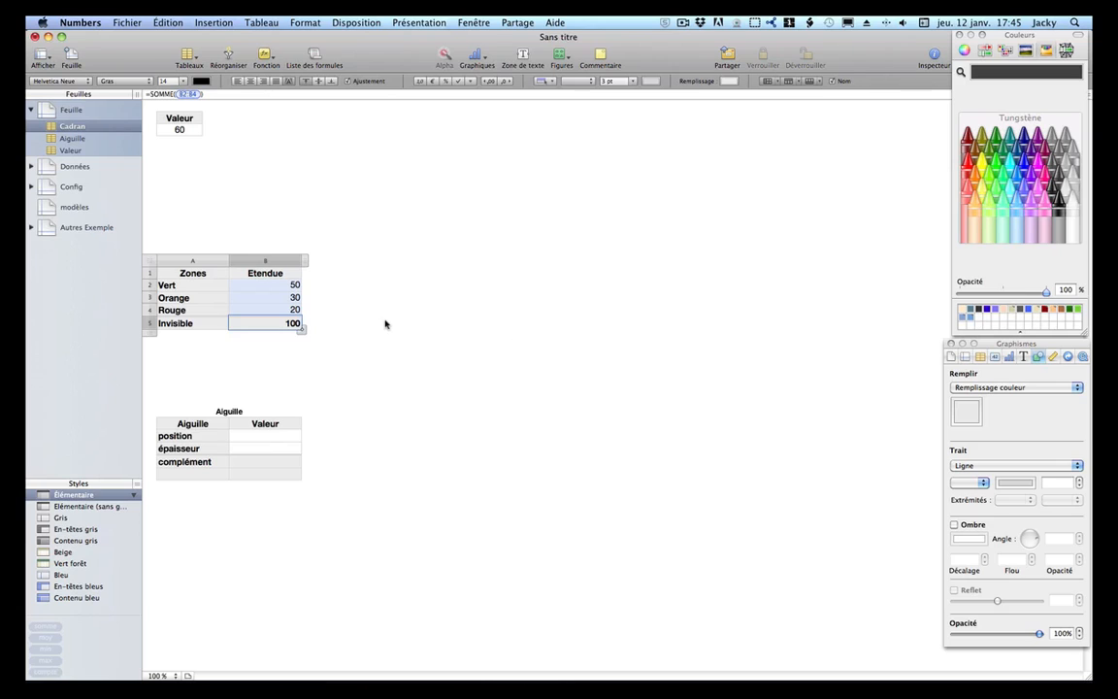
Create a 2D pie chart from the four Cadran zones and their extents, and enlarge it beside the tables.
{"action": "left_click_drag", "start_coordinate": [194, 284], "coordinate": [277, 325]}
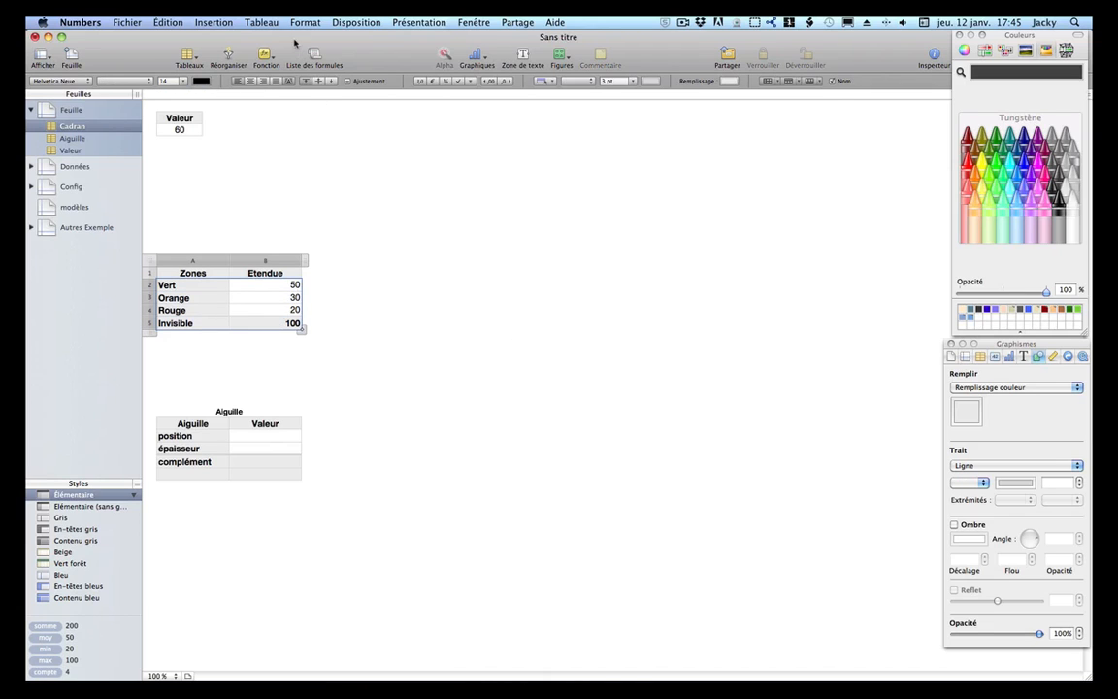
{"action": "left_click", "coordinate": [466, 60]}
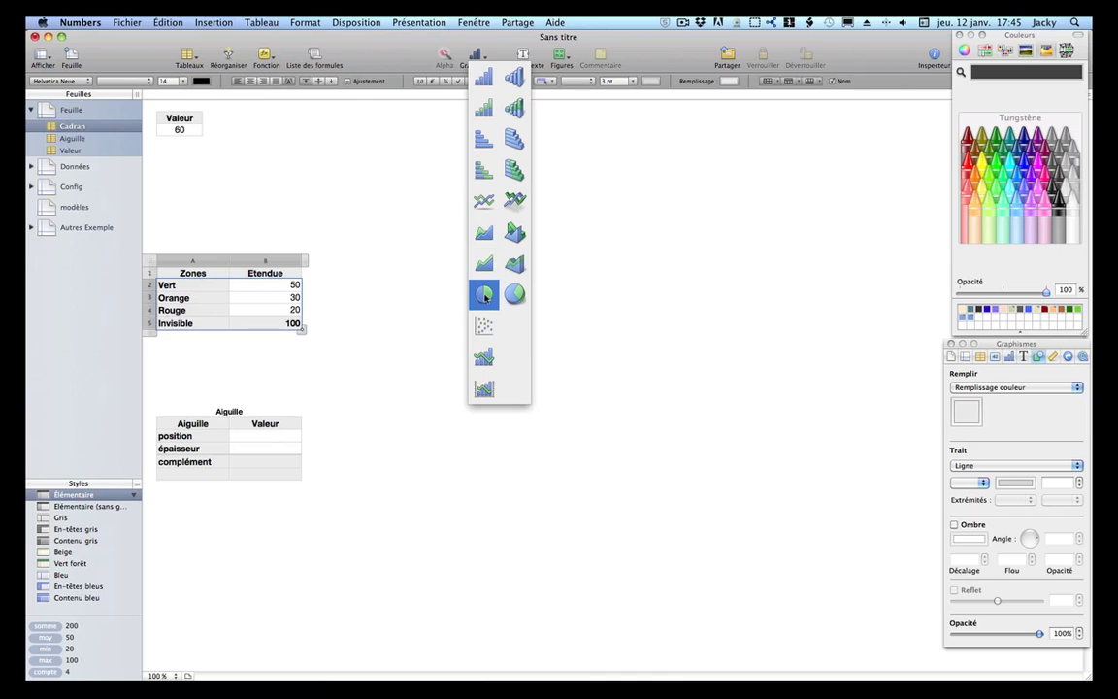
{"action": "left_click", "coordinate": [482, 292]}
{"action": "left_click_drag", "start_coordinate": [437, 177], "coordinate": [503, 222]}
{"action": "left_click_drag", "start_coordinate": [572, 290], "coordinate": [857, 545]}
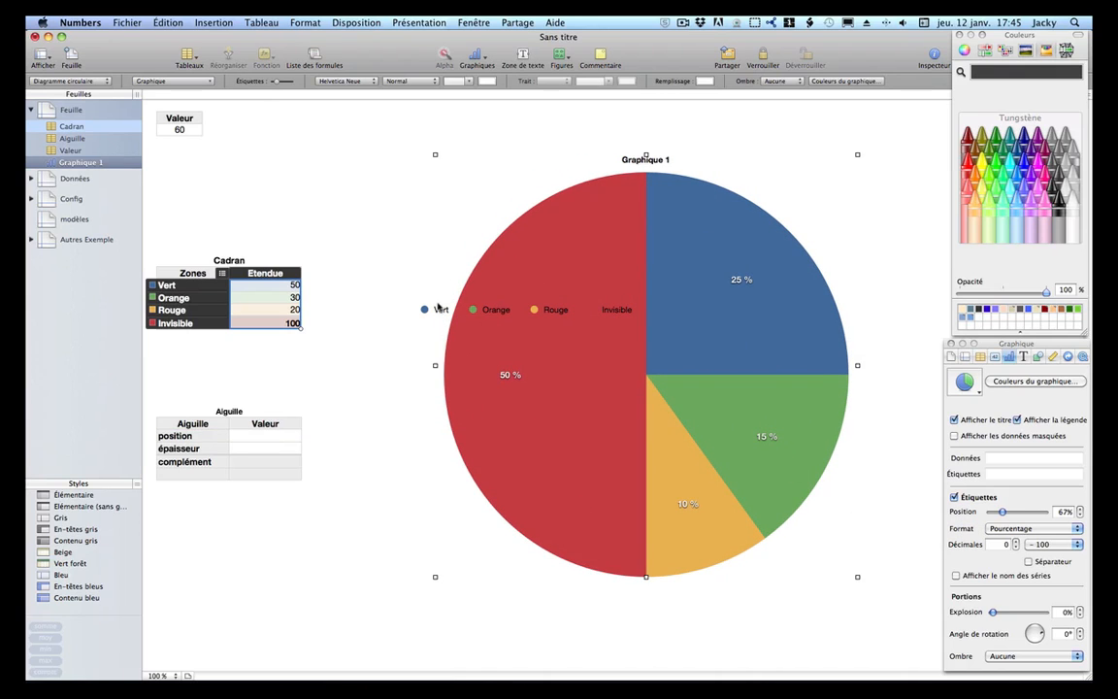
Delete the pie chart's legend and hide its title.
{"action": "left_click", "coordinate": [439, 310]}
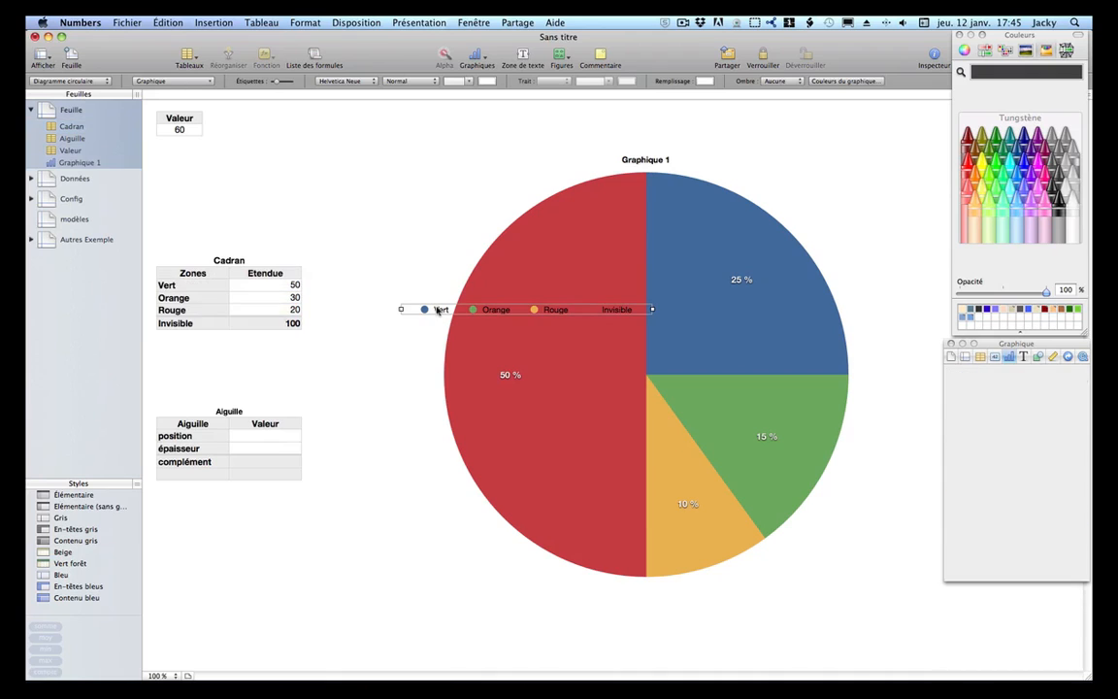
{"action": "key", "text": "Delete"}
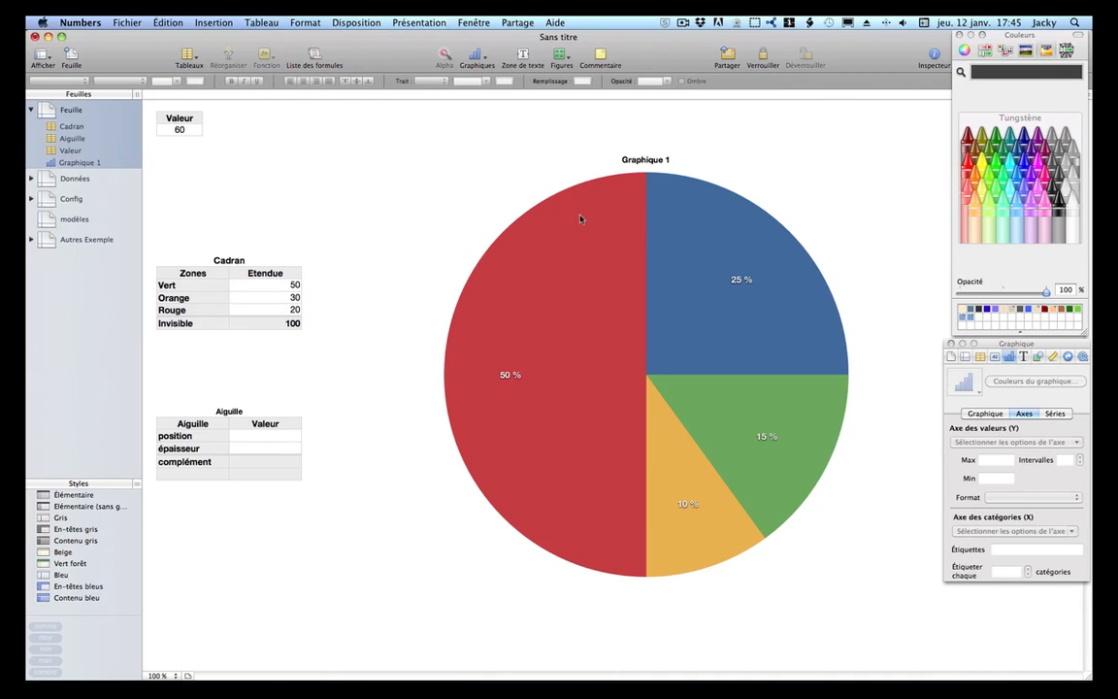
{"action": "left_click", "coordinate": [674, 172]}
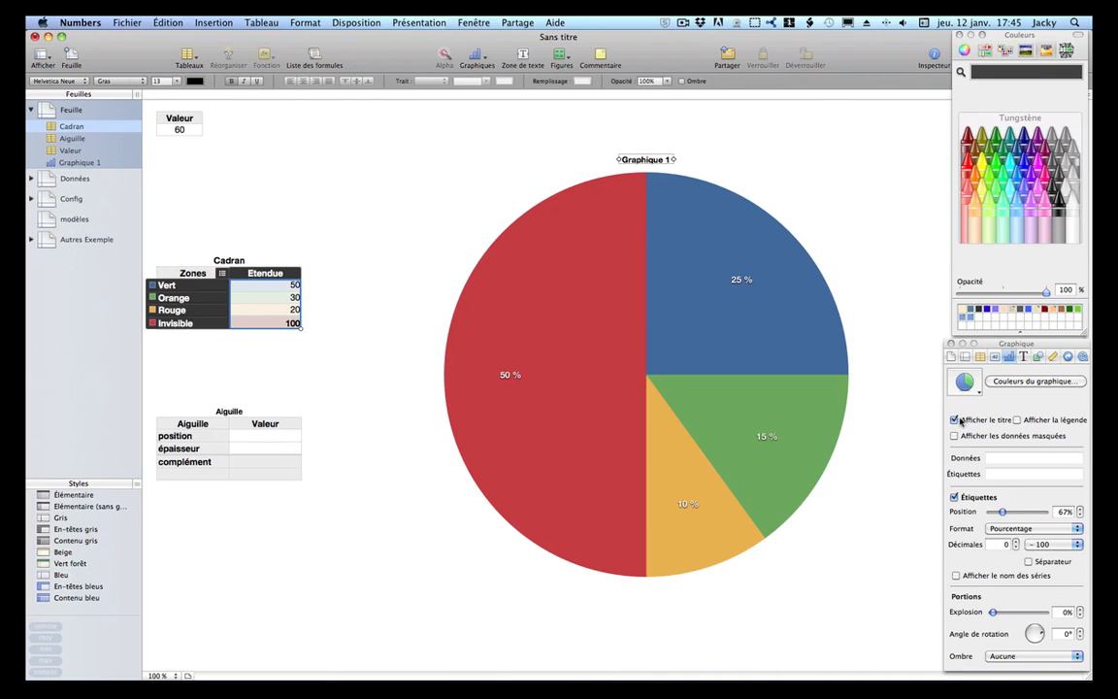
{"action": "left_click", "coordinate": [953, 420]}
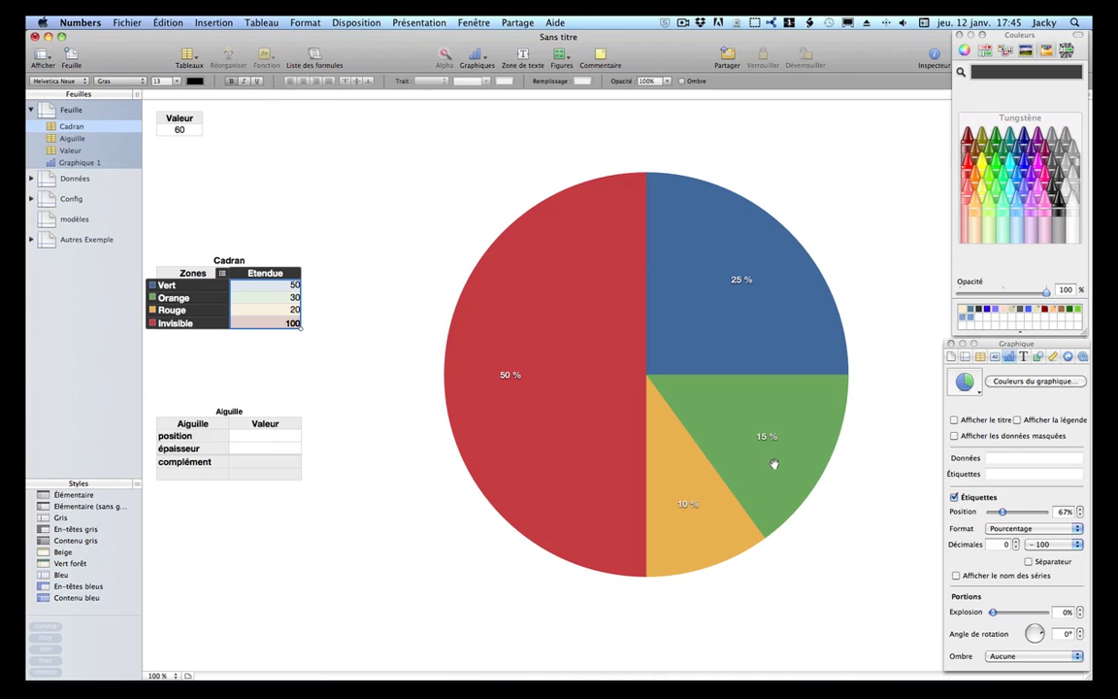
Change the format of the pie chart's labels to Nombre.
{"action": "left_click", "coordinate": [1034, 528]}
{"action": "left_click", "coordinate": [1000, 510]}
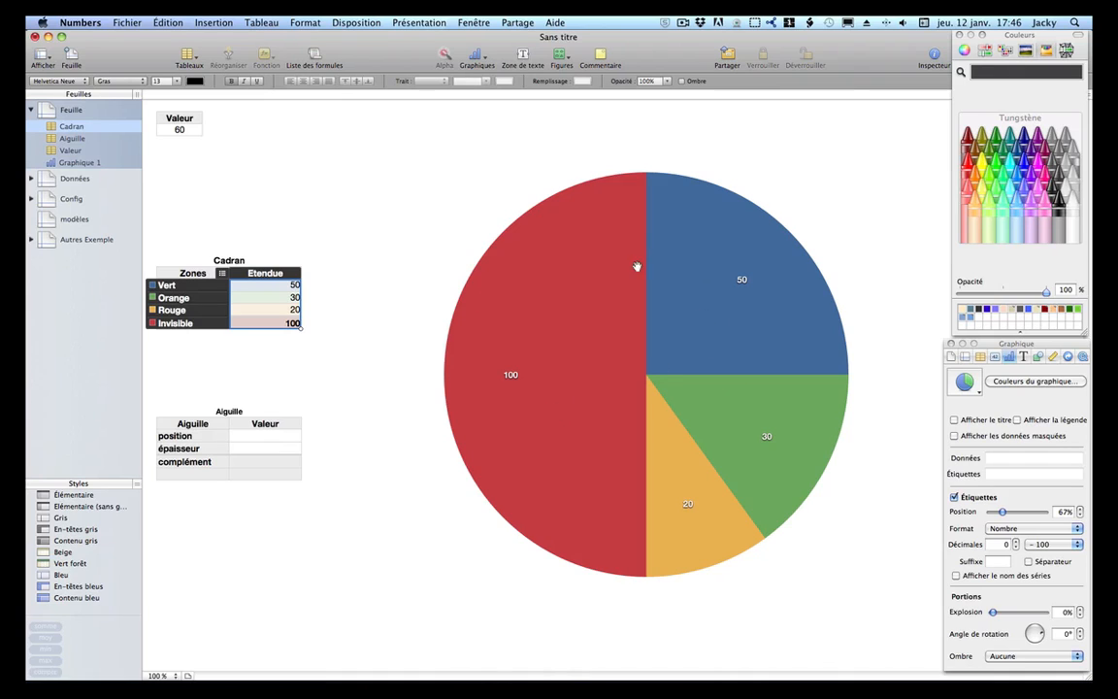
Set the pie chart's rotation angle to 90°.
{"action": "left_click", "coordinate": [1065, 635]}
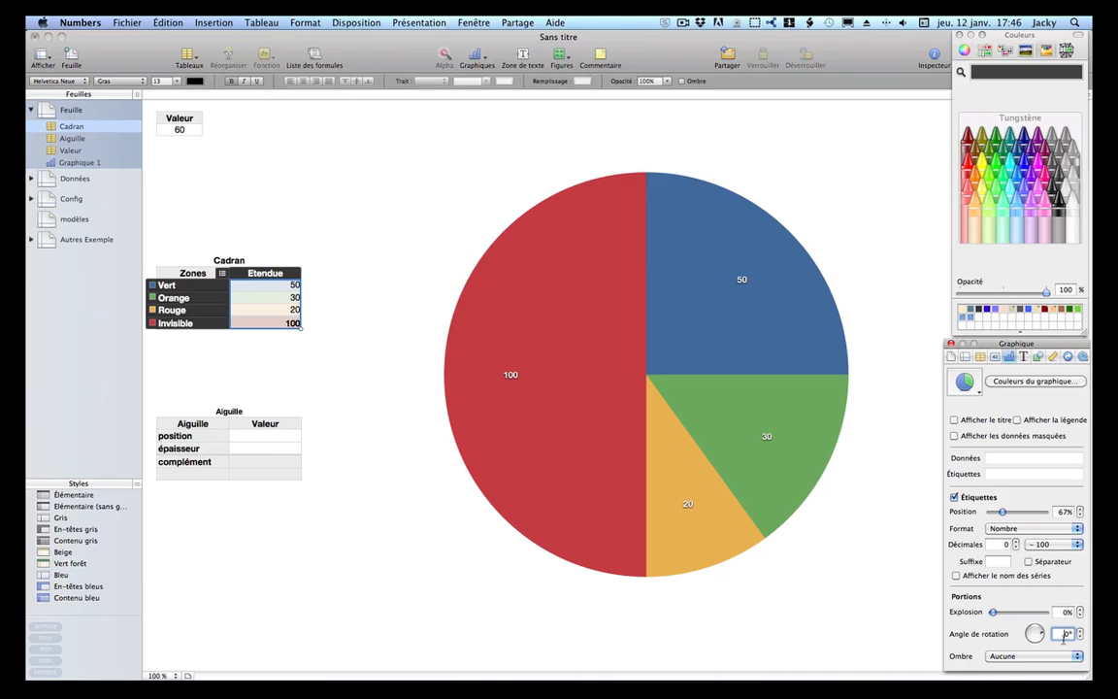
{"action": "type", "text": "9"}
{"action": "key", "text": "Return"}
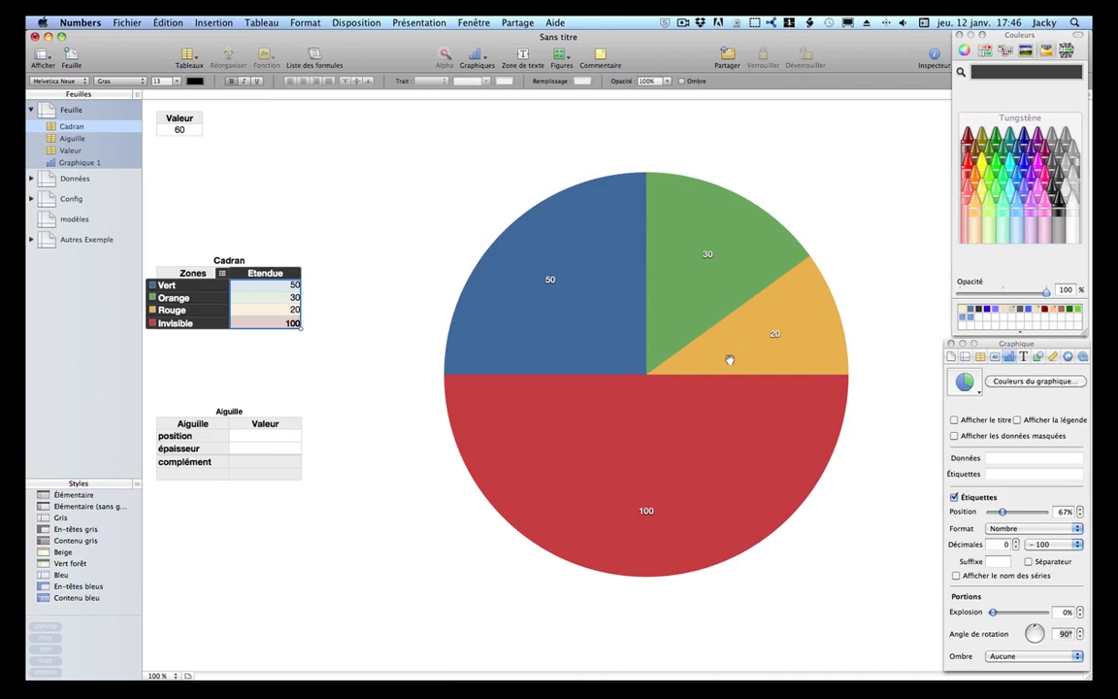
Remove the fill from the pie chart's Invisible slice by setting it to Aucun.
{"action": "left_click", "coordinate": [677, 428]}
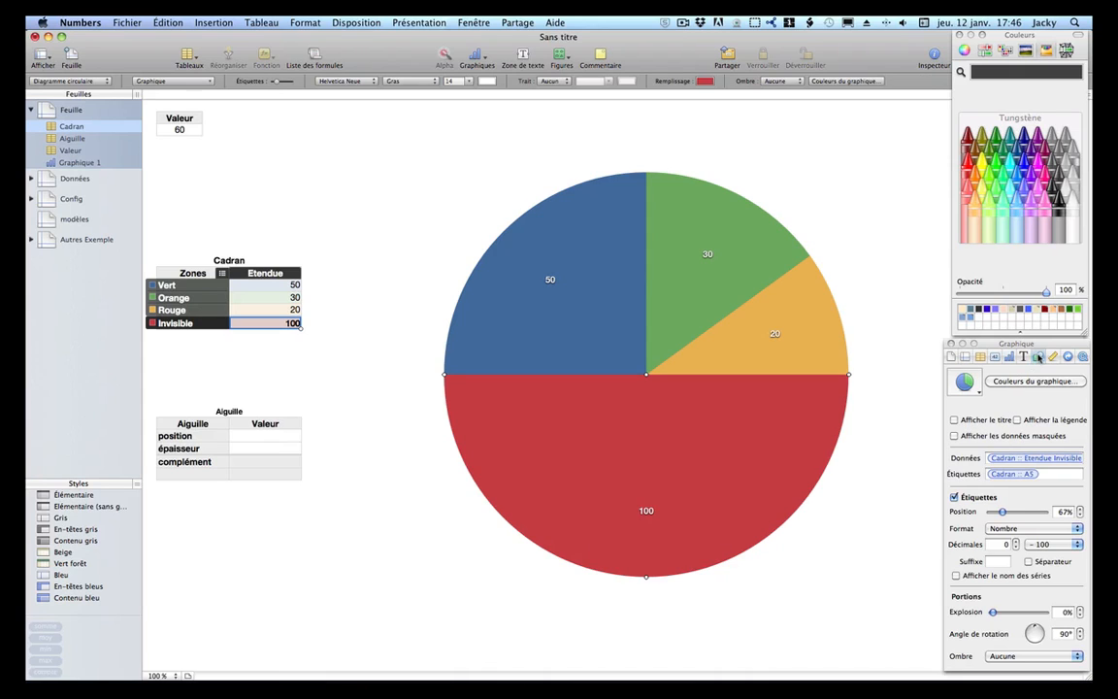
{"action": "left_click", "coordinate": [1037, 357]}
{"action": "left_click", "coordinate": [975, 390]}
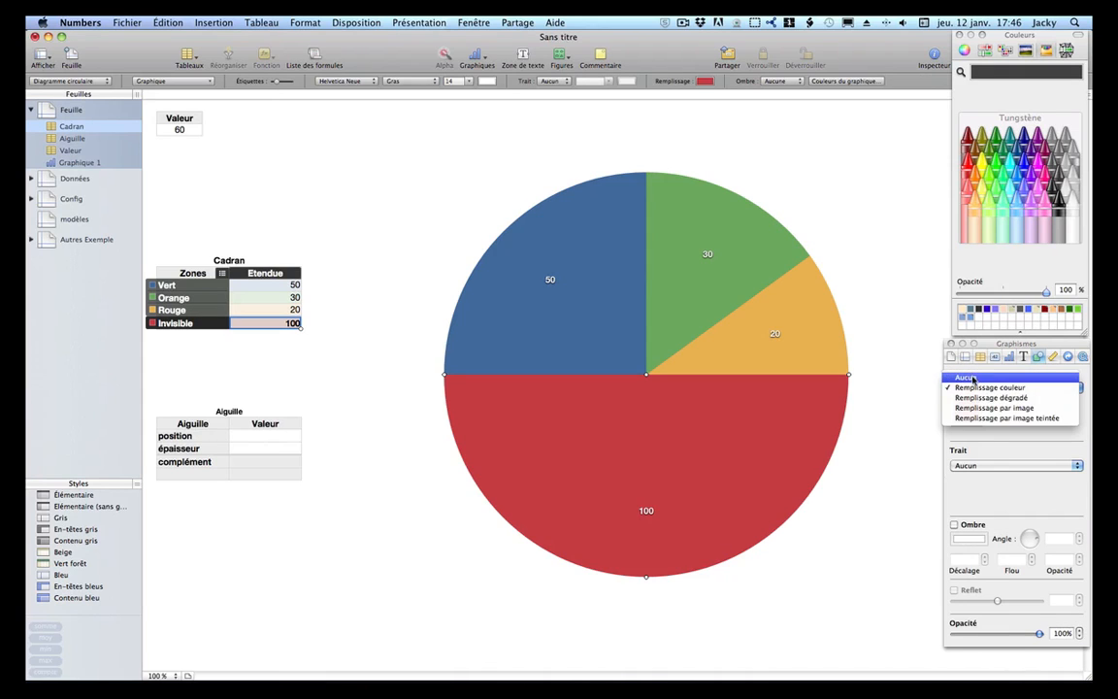
{"action": "left_click", "coordinate": [974, 378]}
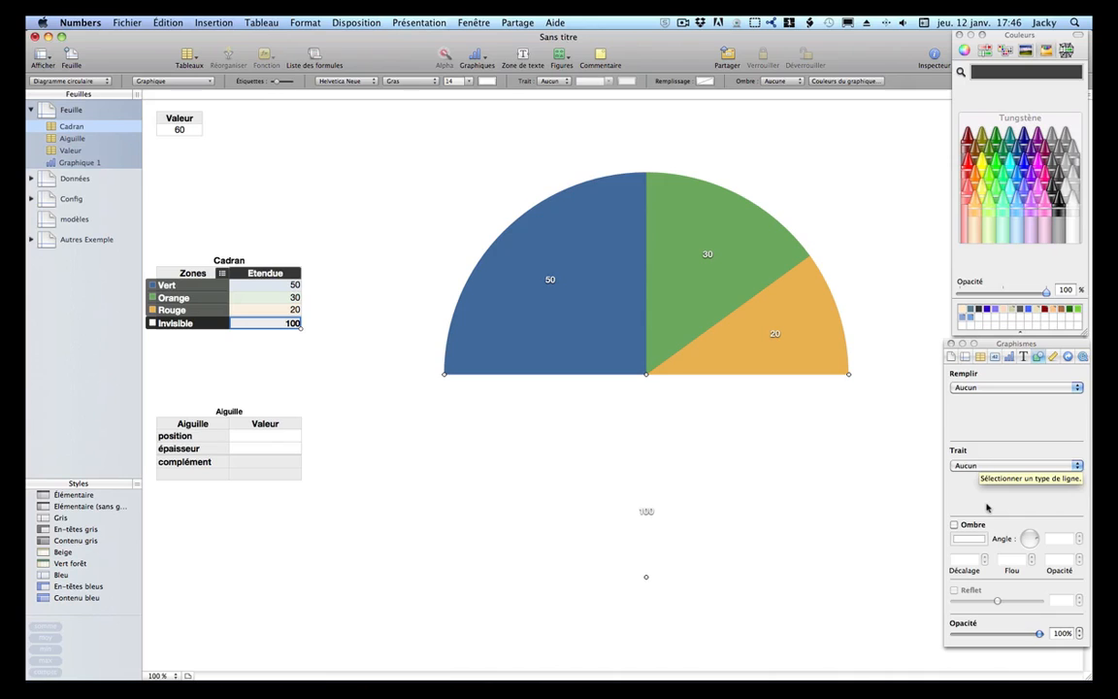
Move the chart's labels outward to a position of 84% and hide the label of the Invisible slice.
{"action": "left_click", "coordinate": [1009, 356]}
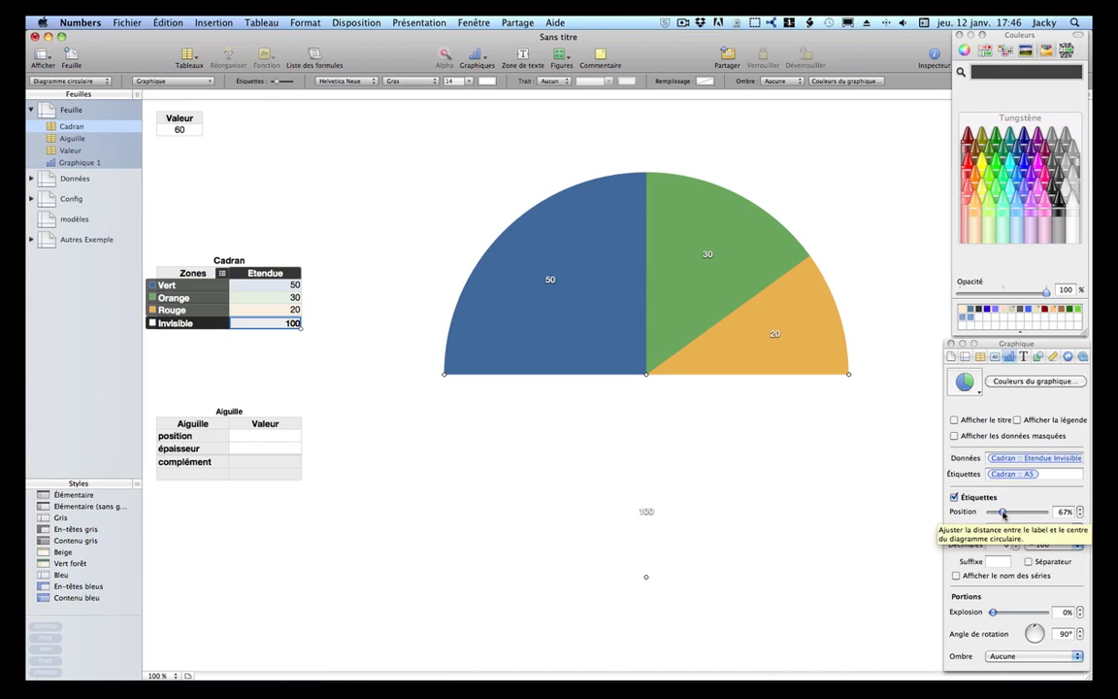
{"action": "left_click_drag", "start_coordinate": [1003, 515], "coordinate": [1008, 515]}
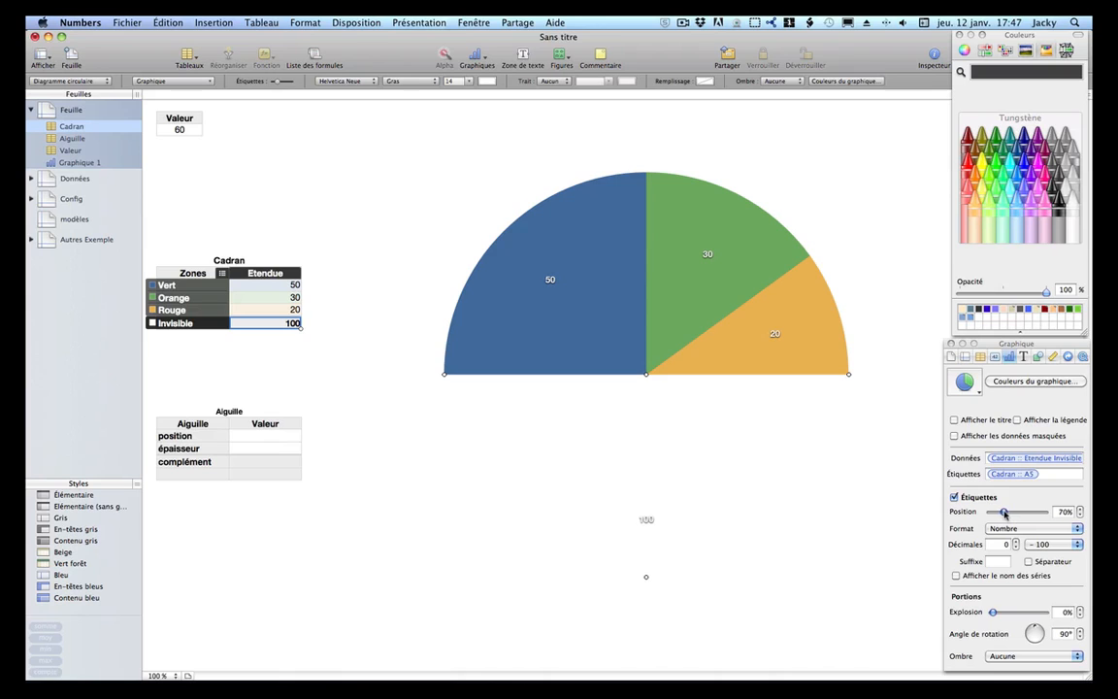
{"action": "left_click", "coordinate": [906, 288]}
{"action": "left_click", "coordinate": [785, 308]}
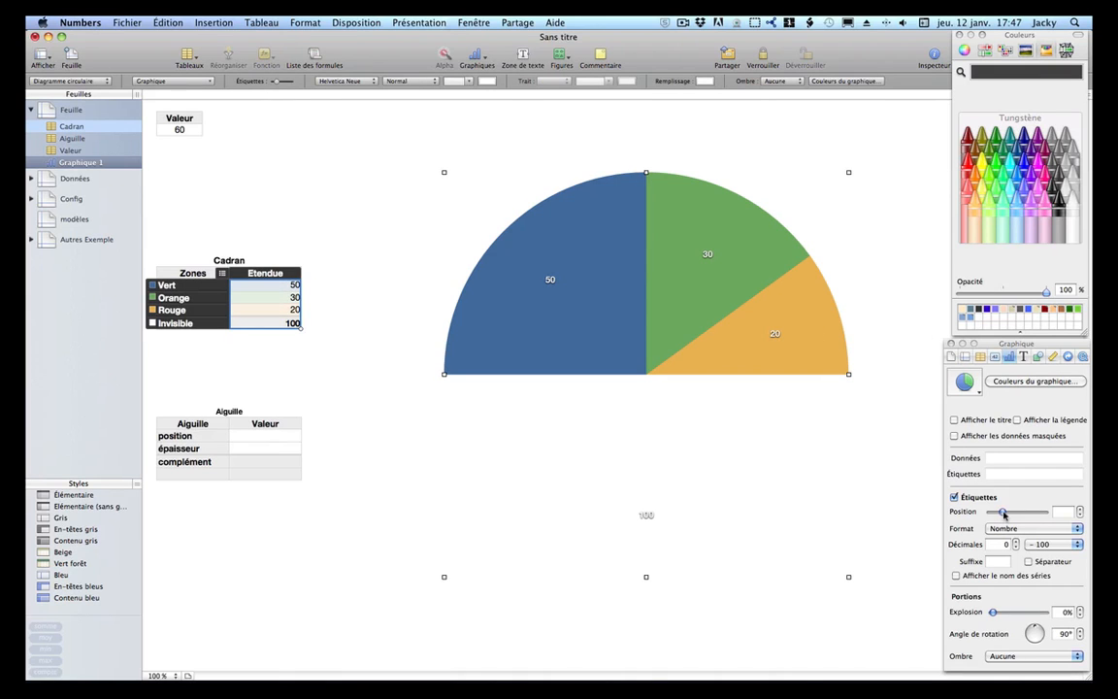
{"action": "left_click_drag", "start_coordinate": [1004, 514], "coordinate": [1010, 515]}
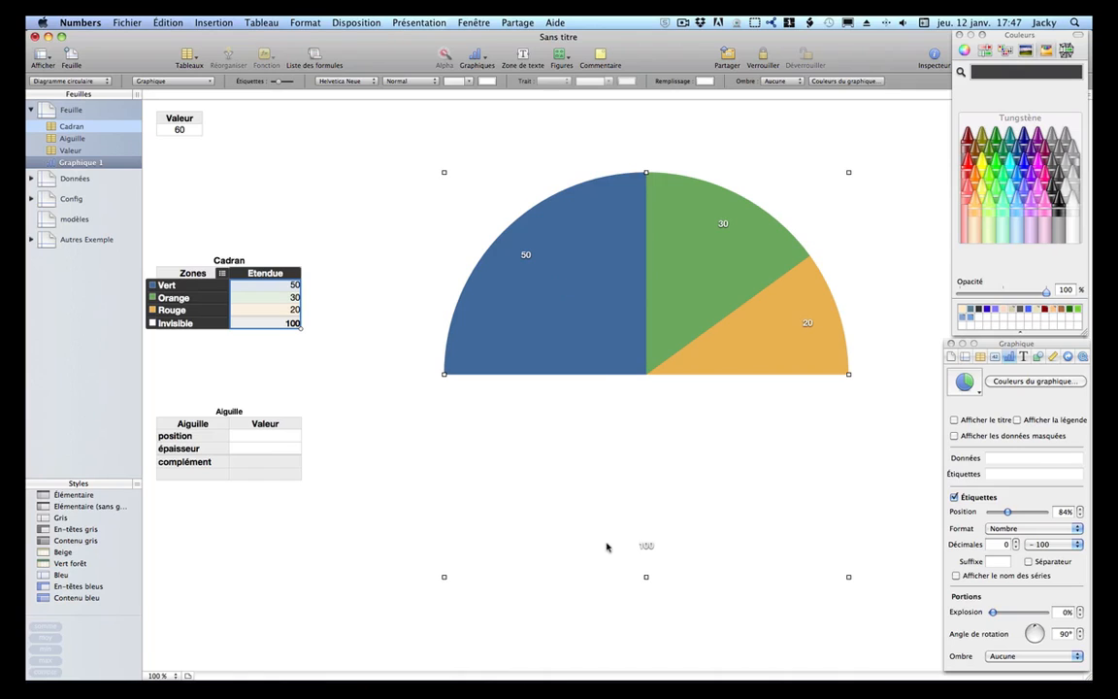
{"action": "left_click", "coordinate": [645, 546]}
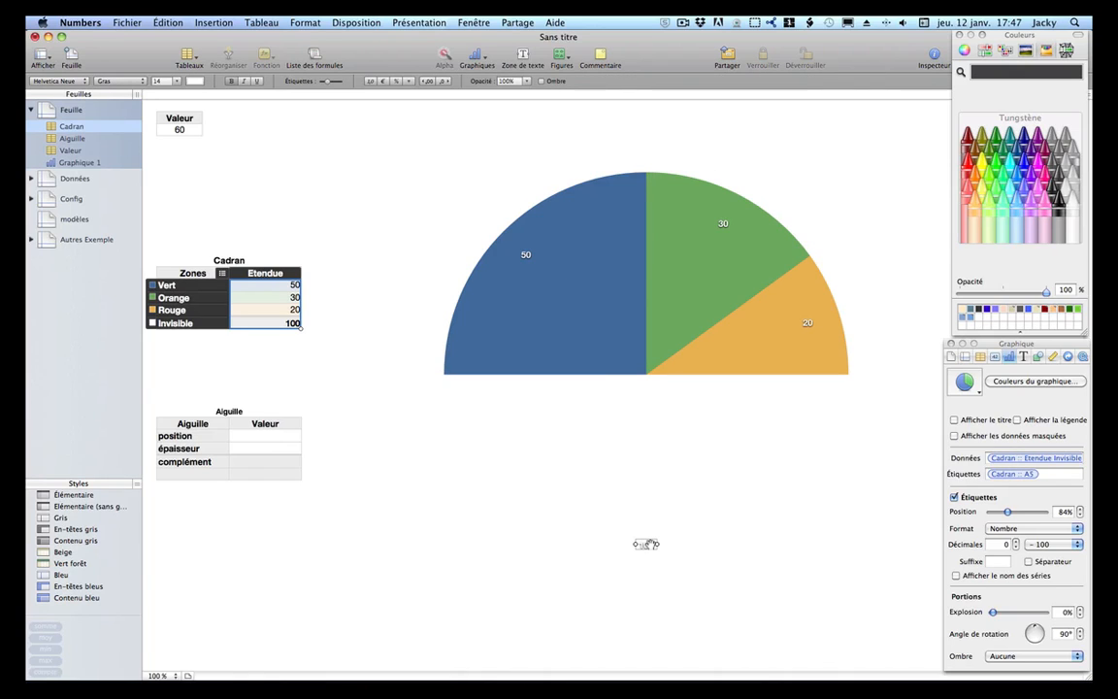
{"action": "left_click", "coordinate": [955, 498]}
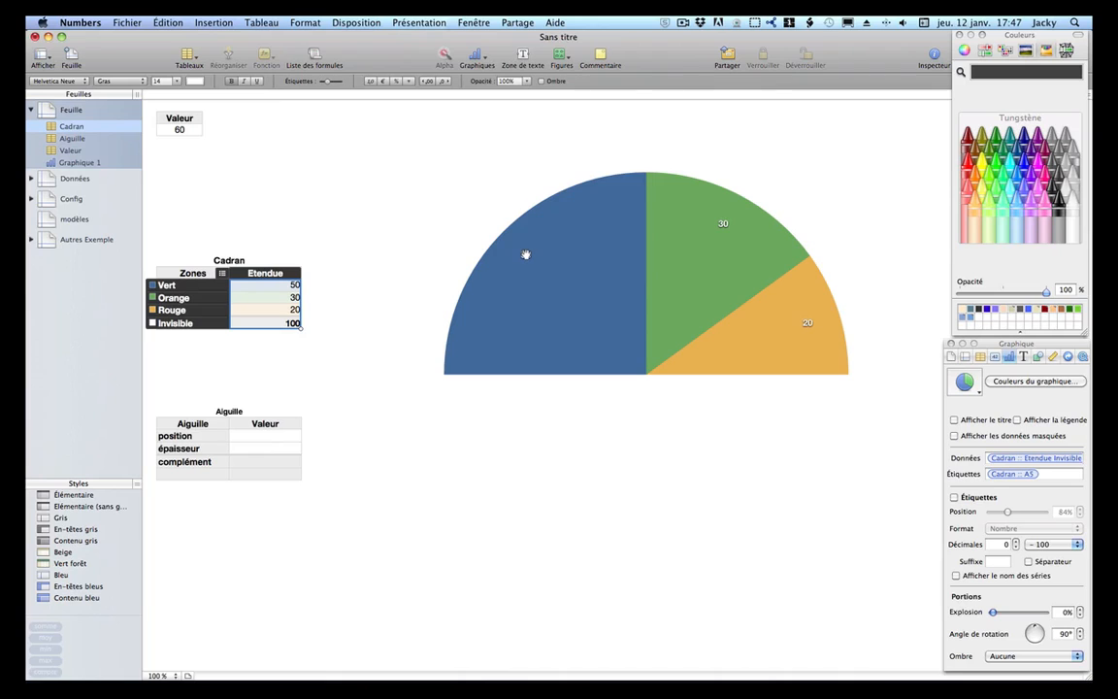
Set the font size of the Vert, Orange and Rouge slice labels to 24.
{"action": "left_click", "coordinate": [525, 254]}
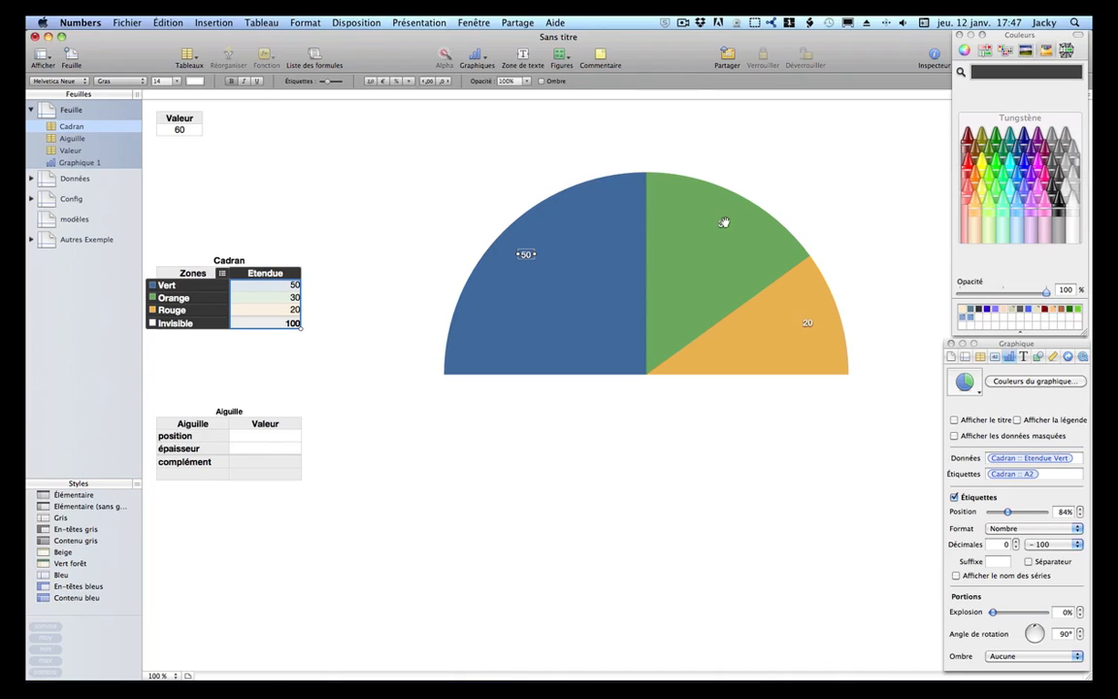
{"action": "left_click", "coordinate": [724, 224], "text": "shift"}
{"action": "left_click", "coordinate": [808, 324], "text": "shift"}
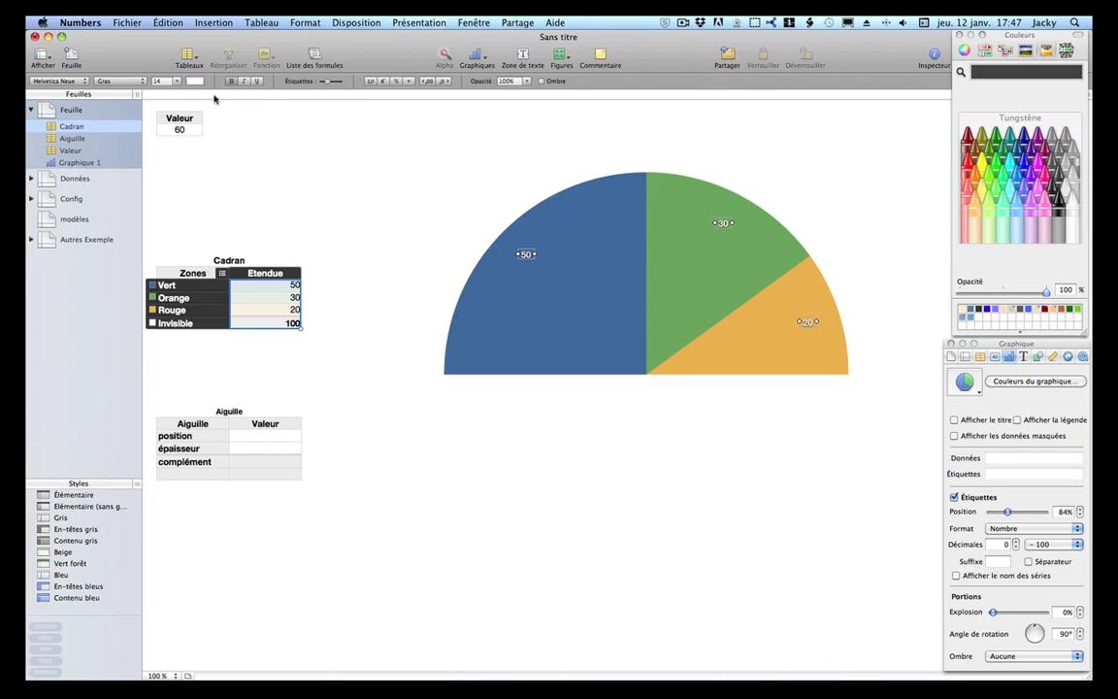
{"action": "left_click", "coordinate": [160, 81]}
{"action": "left_click", "coordinate": [180, 152]}
{"action": "left_click", "coordinate": [821, 170]}
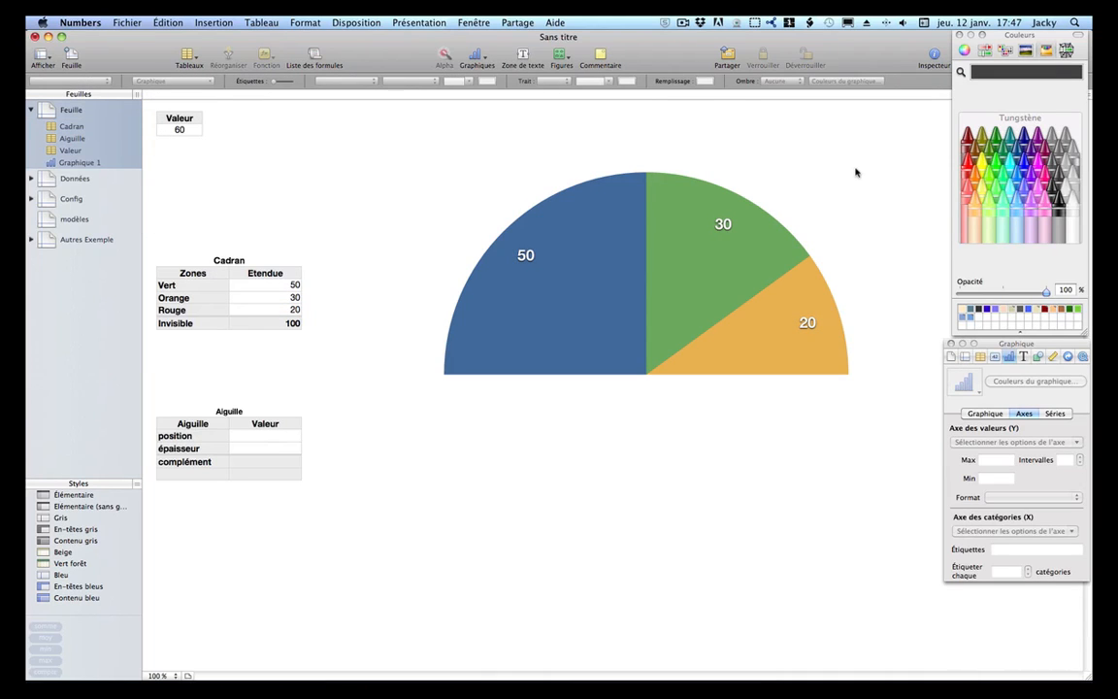
{"action": "left_click", "coordinate": [615, 200]}
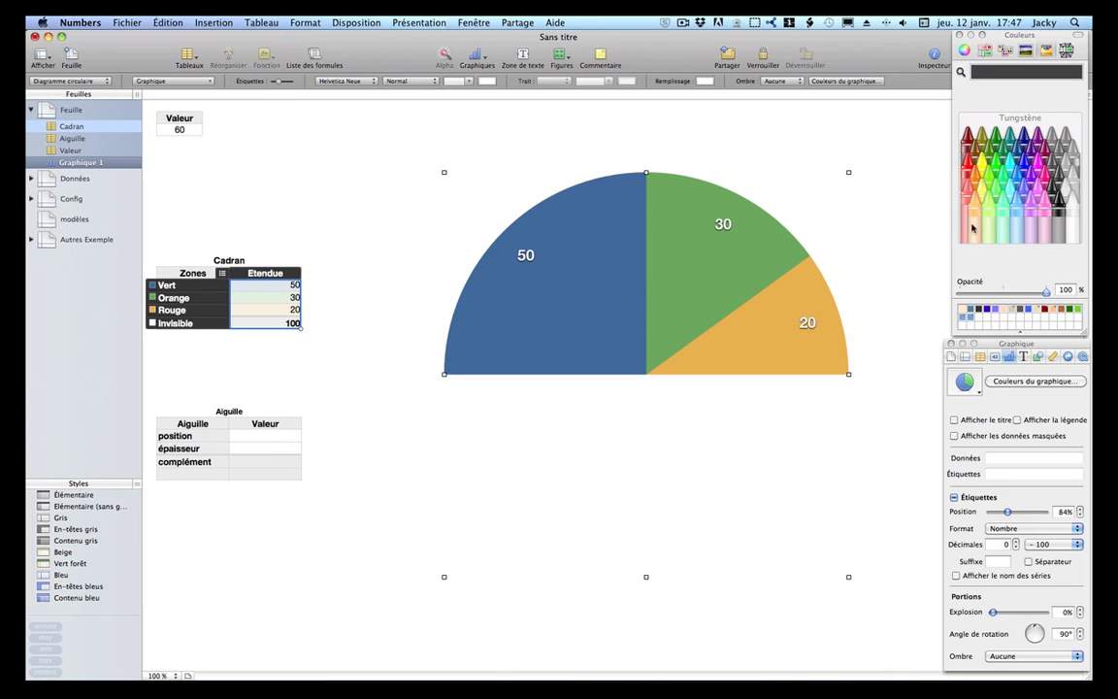
{"action": "left_click", "coordinate": [1039, 358]}
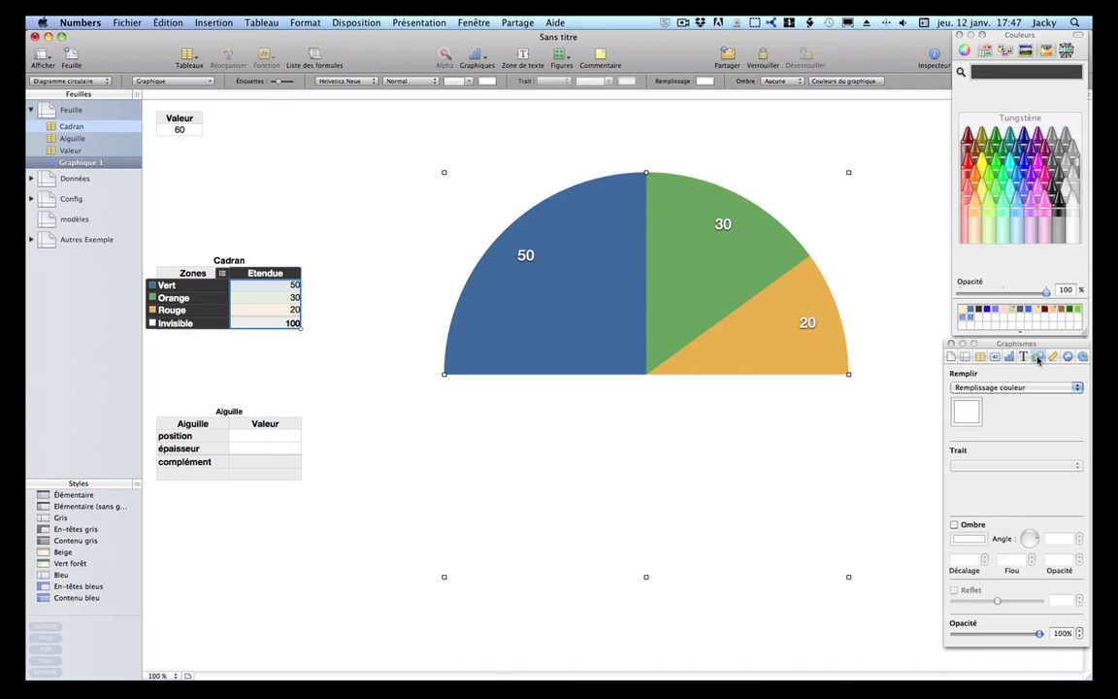
{"action": "left_click", "coordinate": [974, 391]}
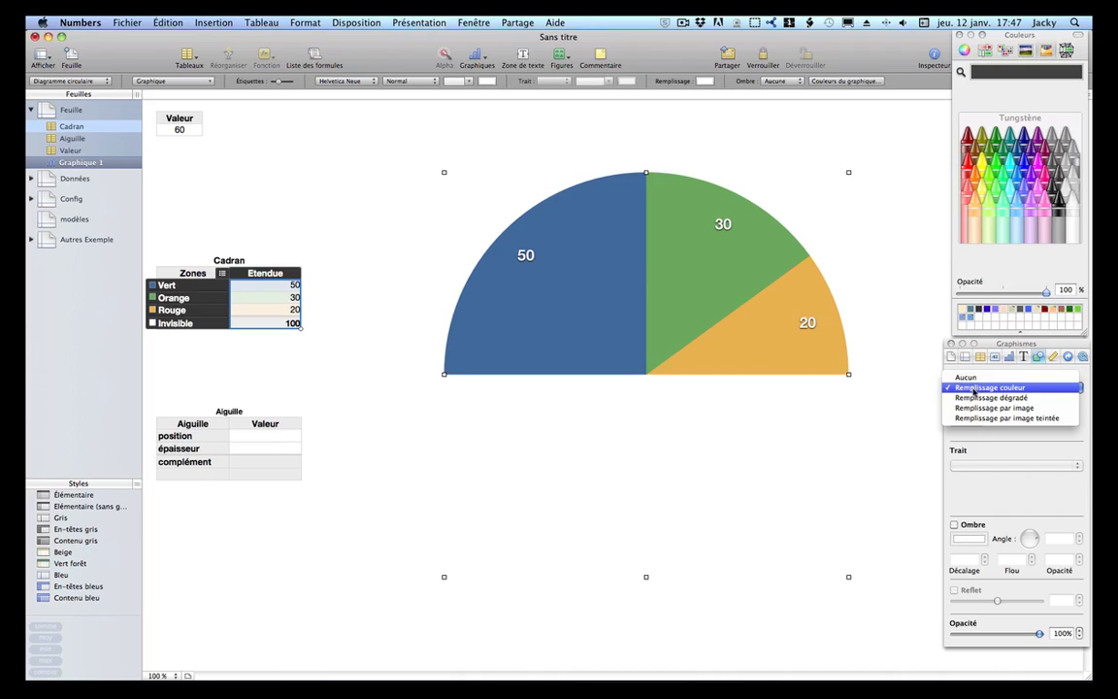
{"action": "left_click", "coordinate": [963, 397]}
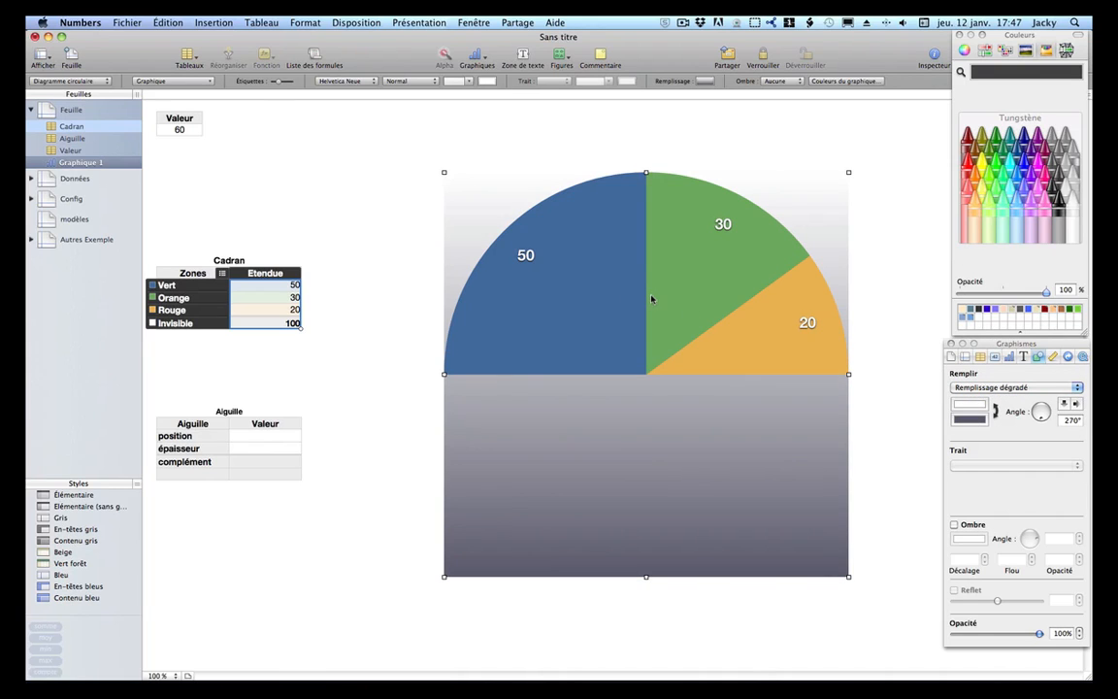
{"action": "key", "text": "super+z"}
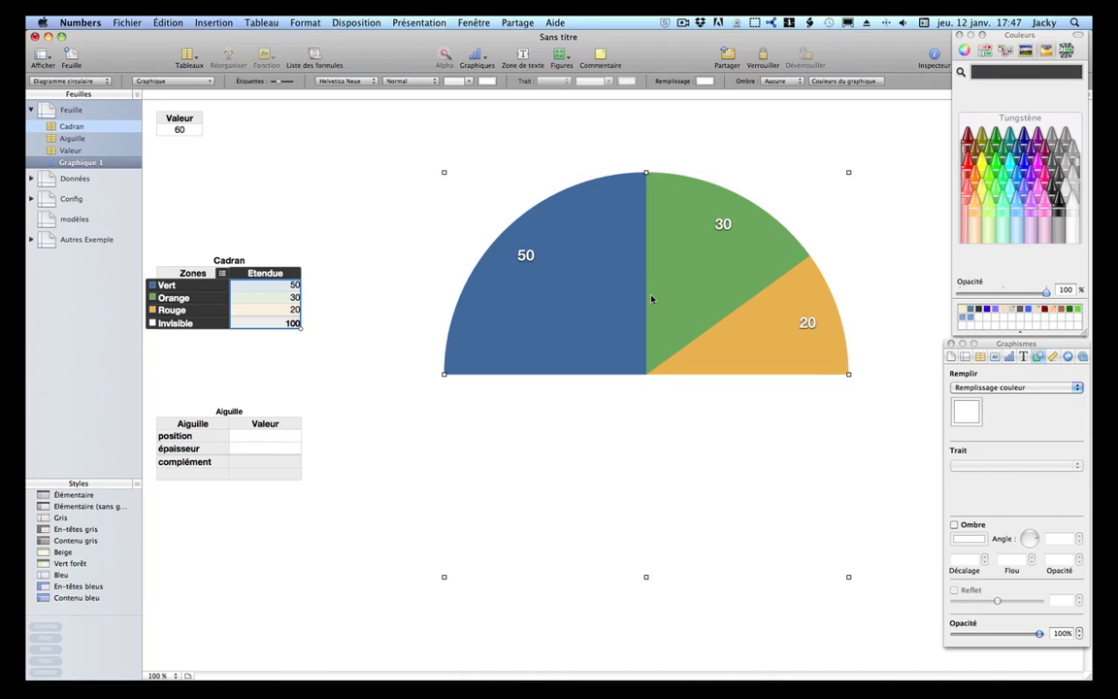
Give the Vert slice a gradient fill from Écume to Printemps green at an angle of 34°.
{"action": "left_click", "coordinate": [589, 295]}
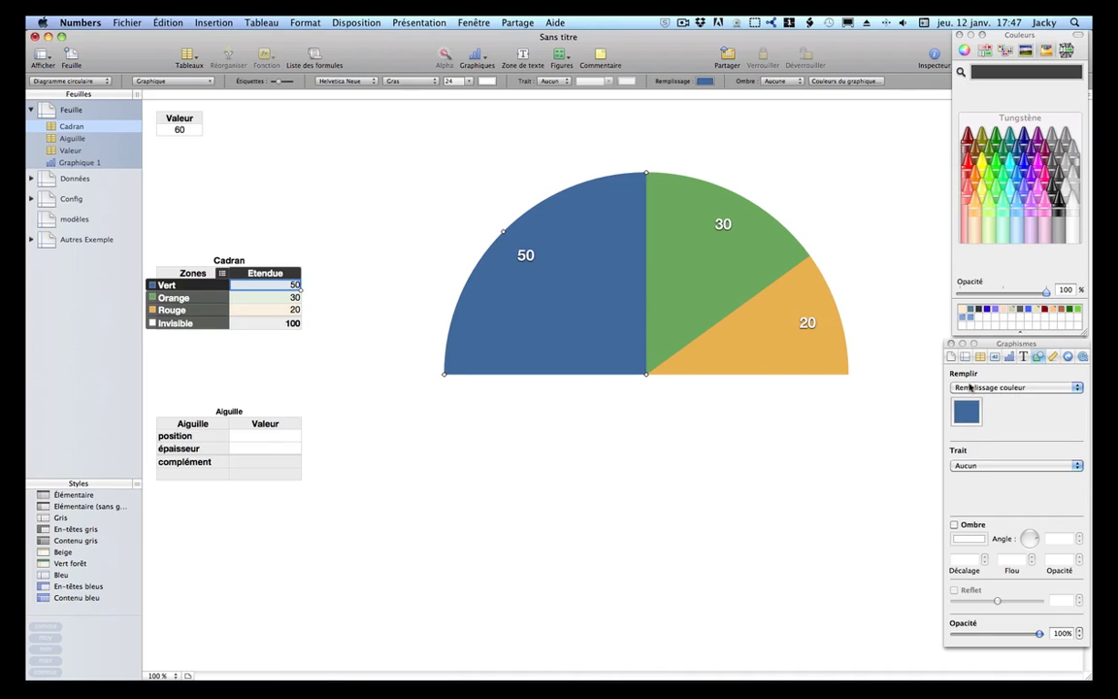
{"action": "left_click", "coordinate": [972, 390]}
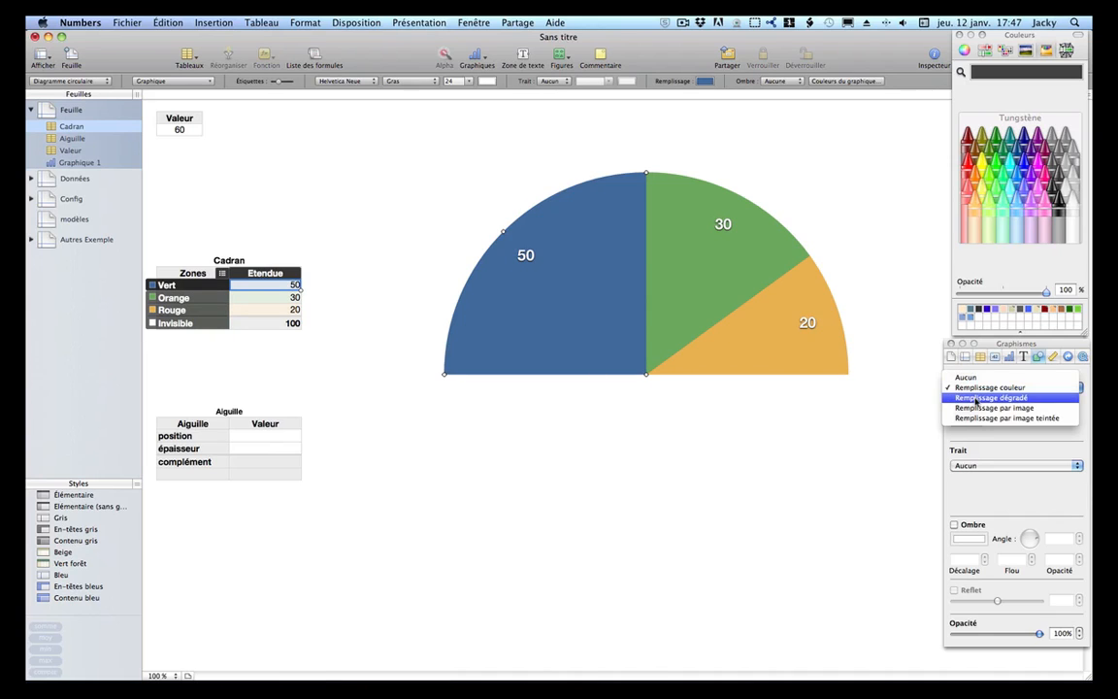
{"action": "left_click", "coordinate": [976, 399]}
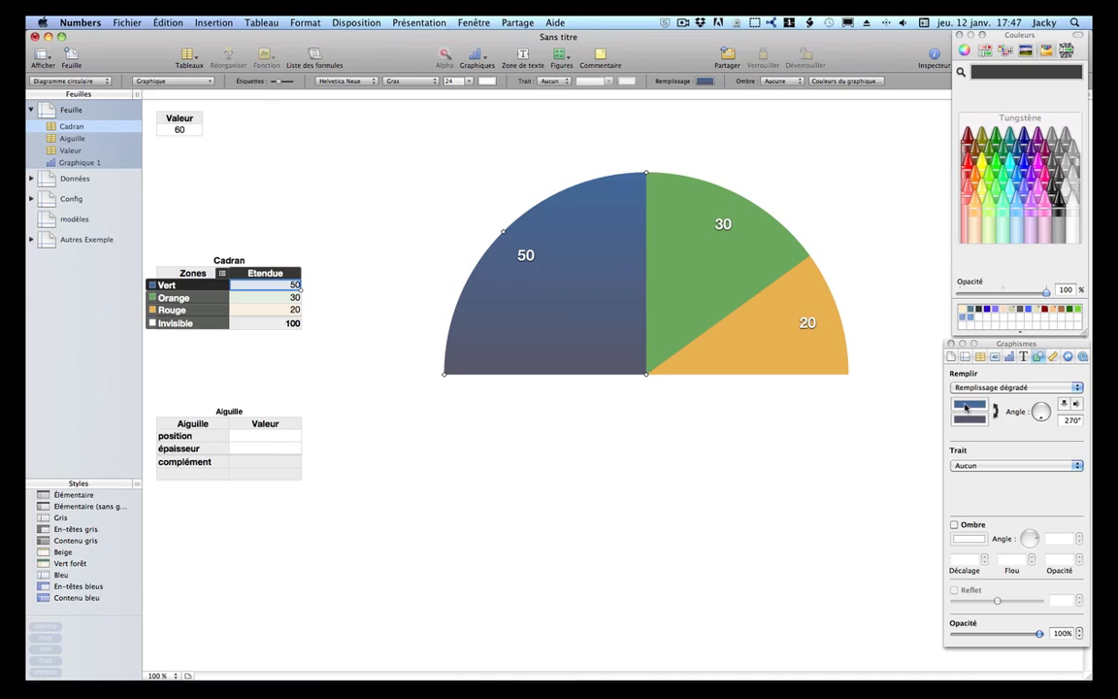
{"action": "left_click", "coordinate": [967, 407]}
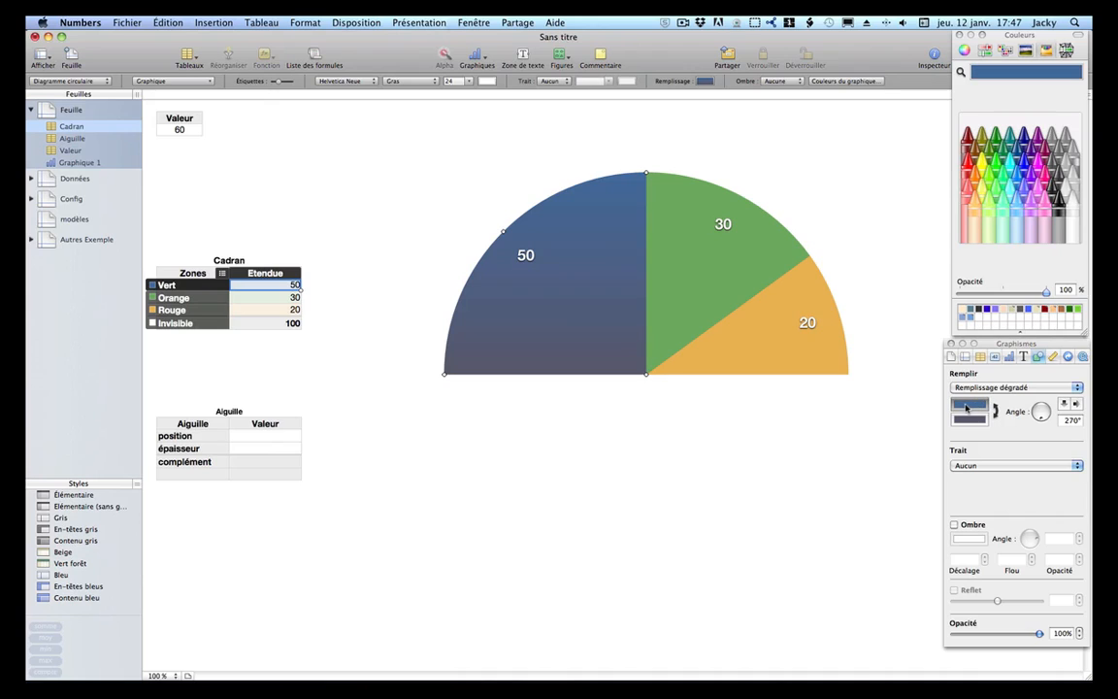
{"action": "left_click", "coordinate": [1004, 175]}
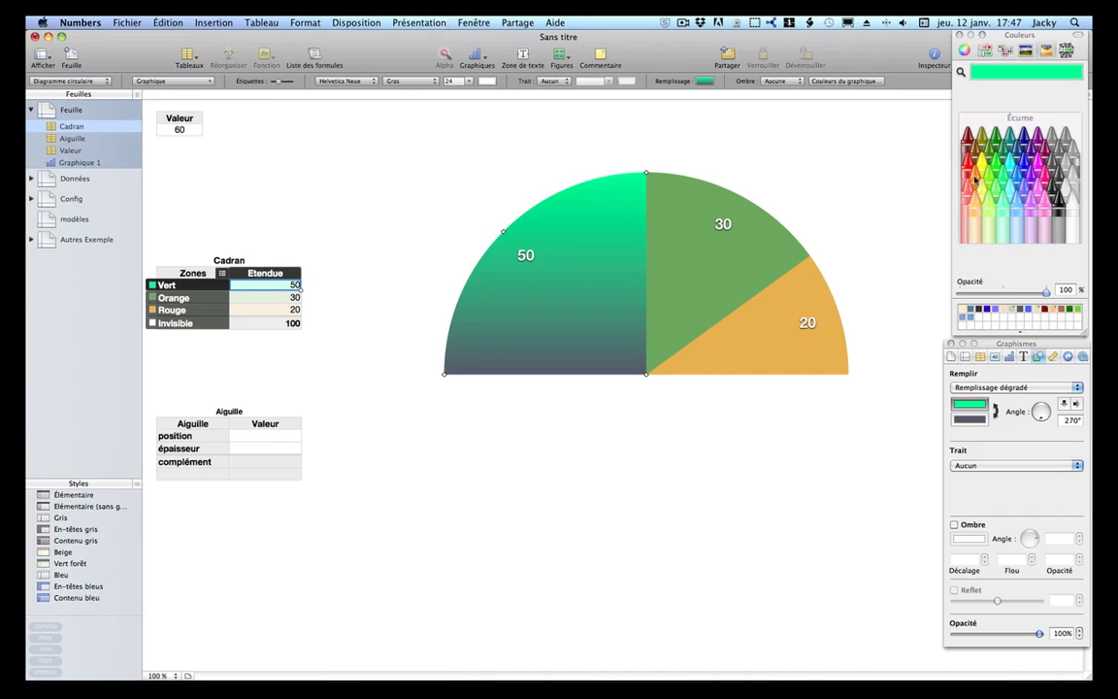
{"action": "left_click", "coordinate": [969, 419]}
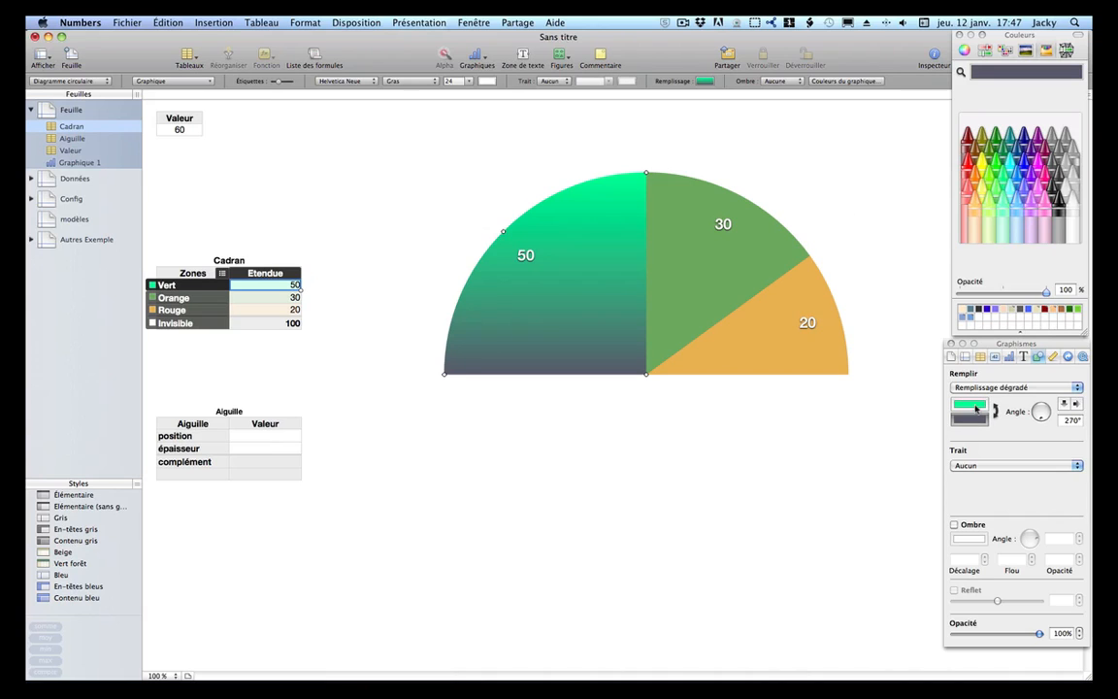
{"action": "left_click", "coordinate": [1001, 158]}
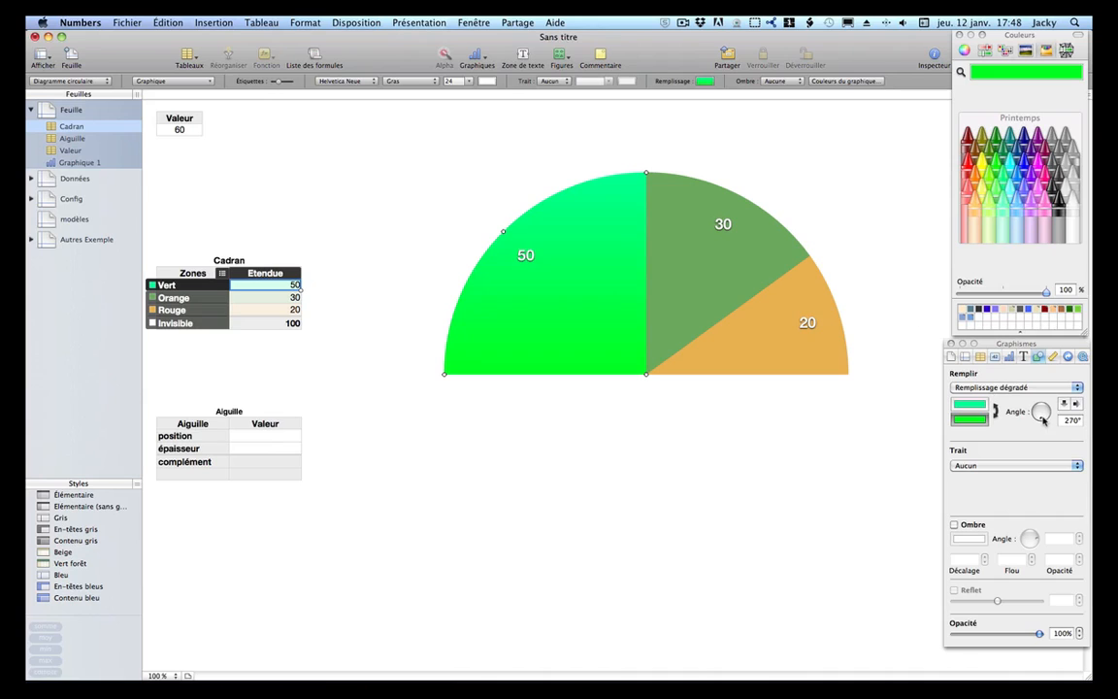
{"action": "left_click_drag", "start_coordinate": [1042, 416], "coordinate": [1049, 411]}
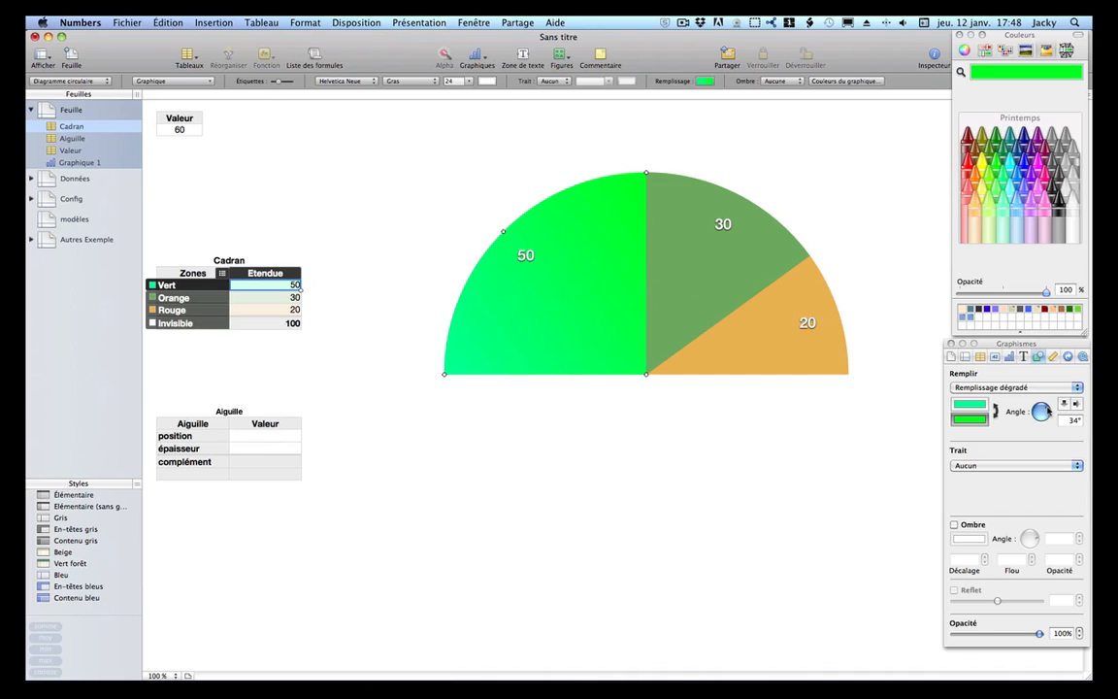
Give the Orange slice a gradient fill with Citron yellow as its end colour, at an angle of 142°.
{"action": "left_click", "coordinate": [666, 279]}
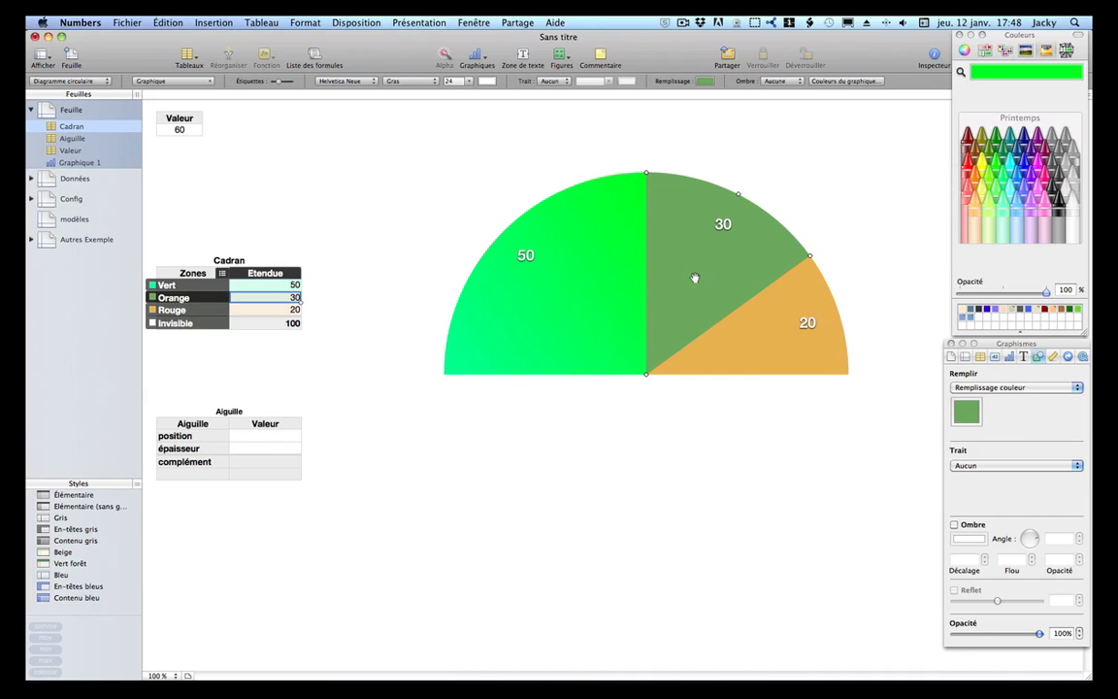
{"action": "left_click", "coordinate": [1017, 387]}
{"action": "left_click", "coordinate": [992, 398]}
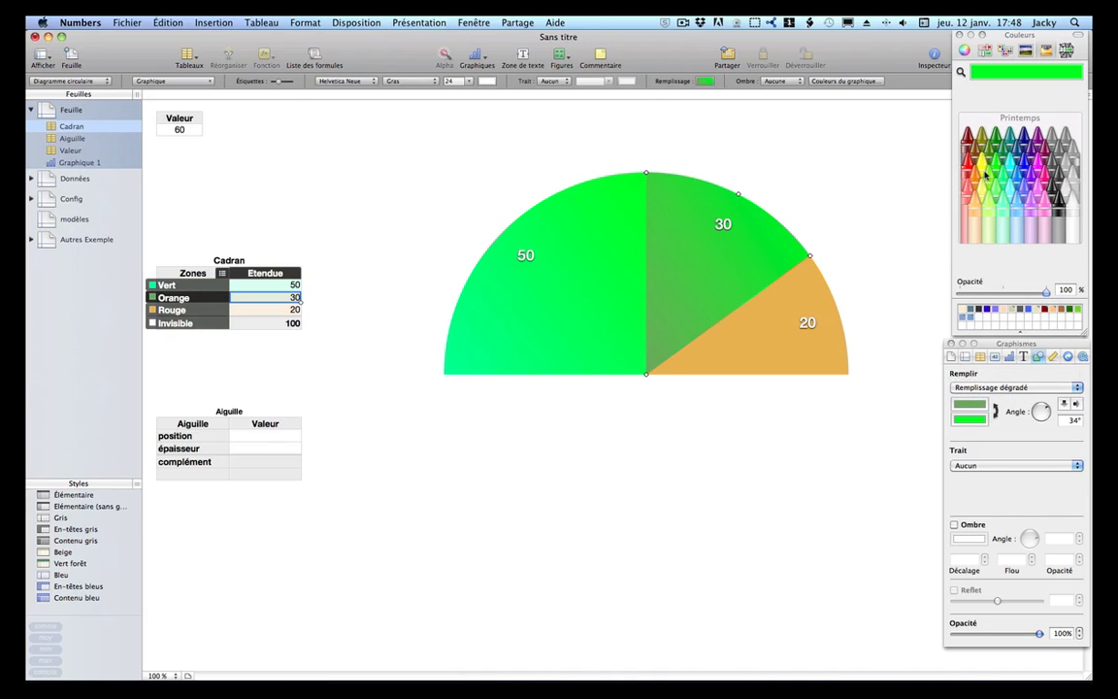
{"action": "left_click", "coordinate": [983, 194]}
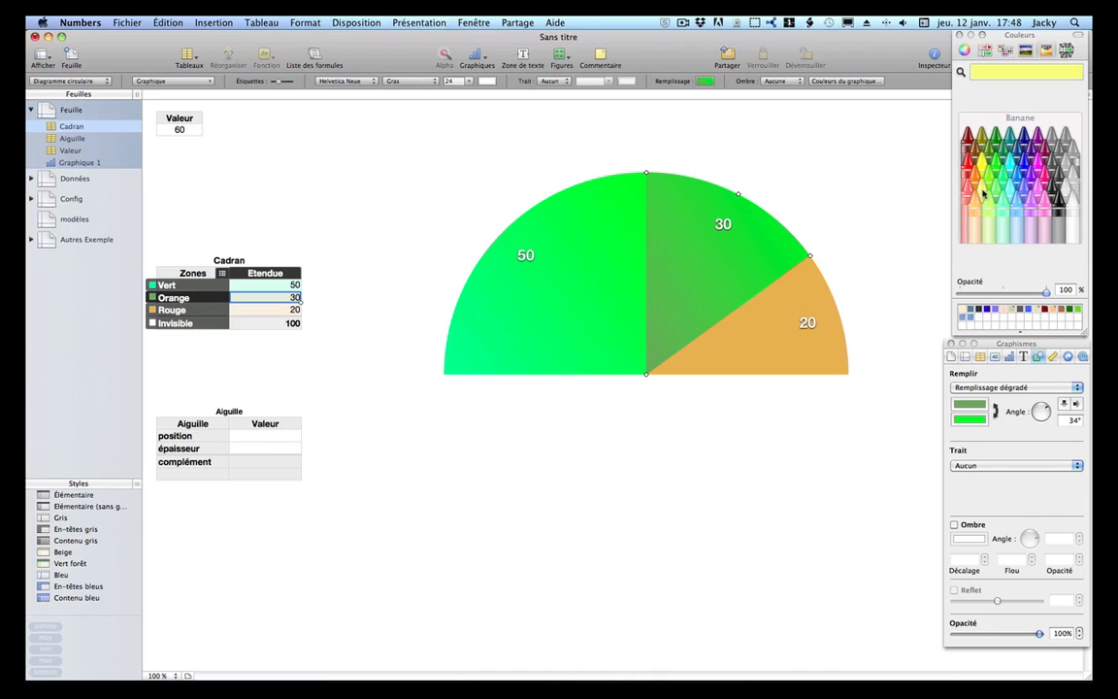
{"action": "left_click", "coordinate": [970, 420]}
{"action": "left_click", "coordinate": [982, 165]}
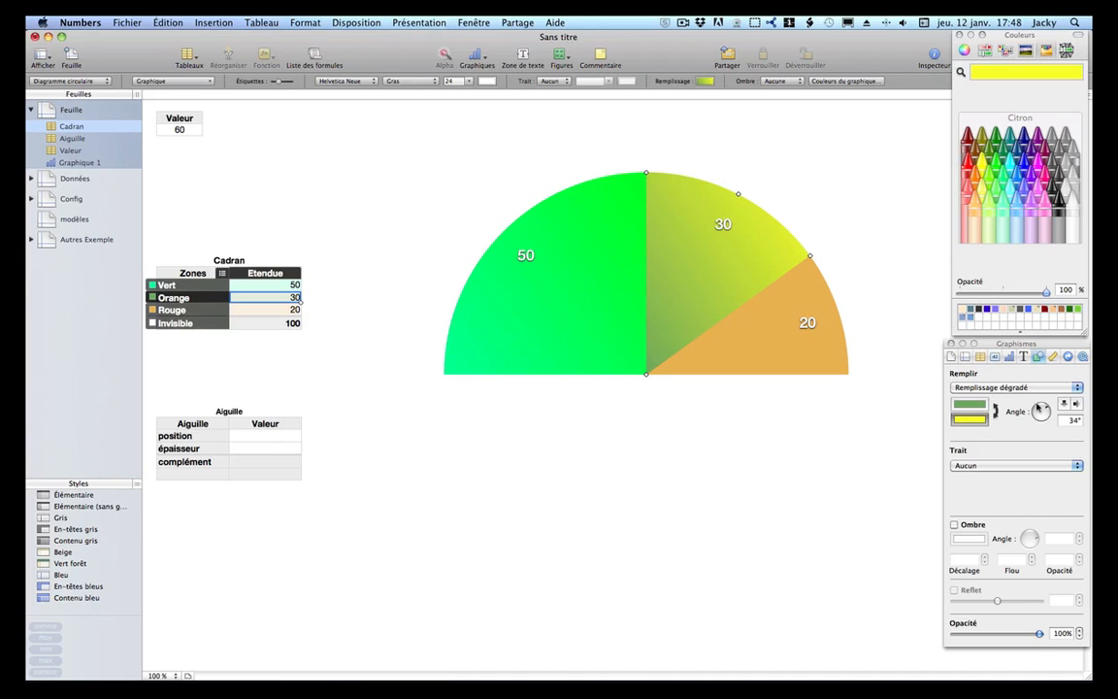
{"action": "left_click_drag", "start_coordinate": [1039, 410], "coordinate": [1051, 418]}
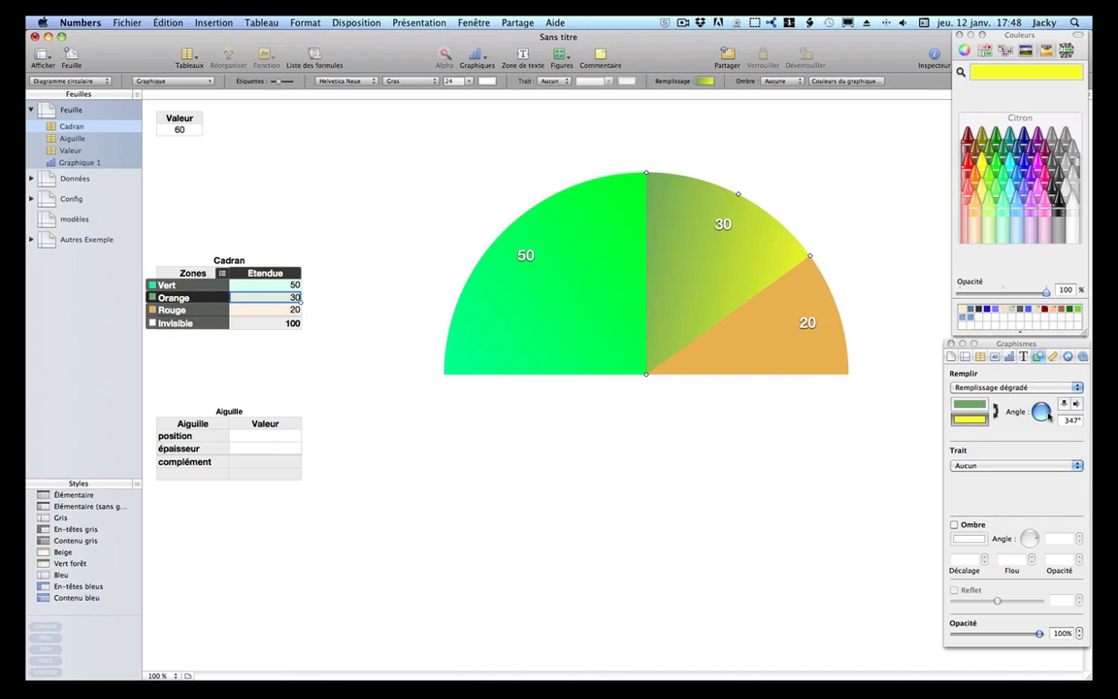
{"action": "left_click_drag", "start_coordinate": [1047, 414], "coordinate": [1034, 408]}
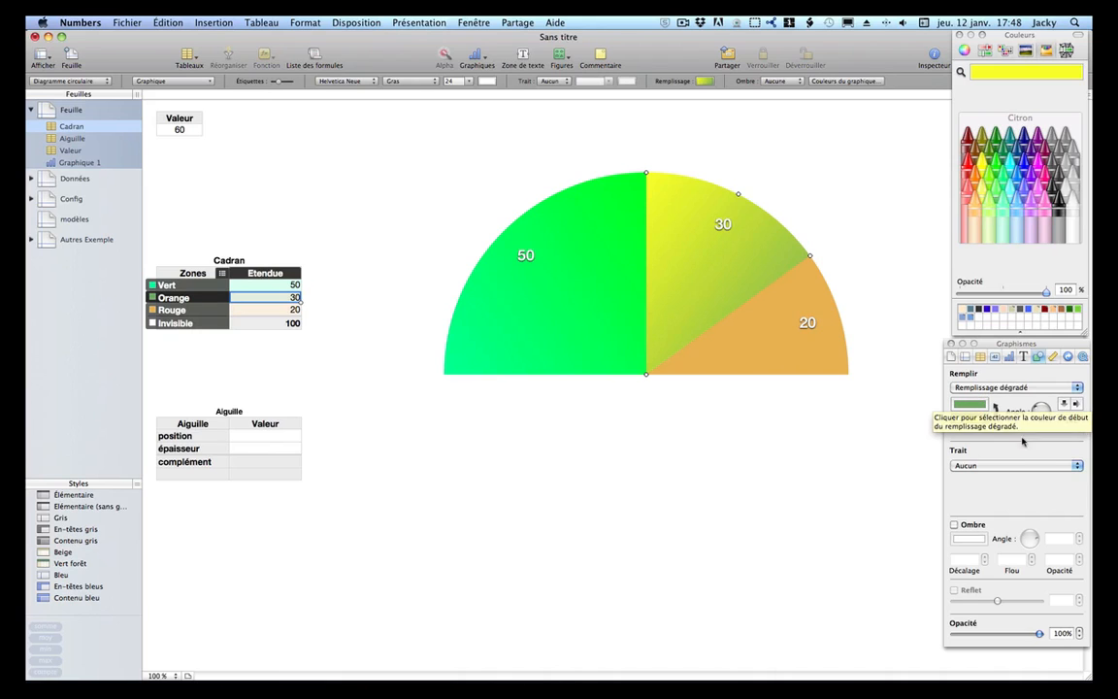
Give the Rouge slice a gradient fill from light red to Marasquin red at an angle of 306°.
{"action": "left_click", "coordinate": [767, 313]}
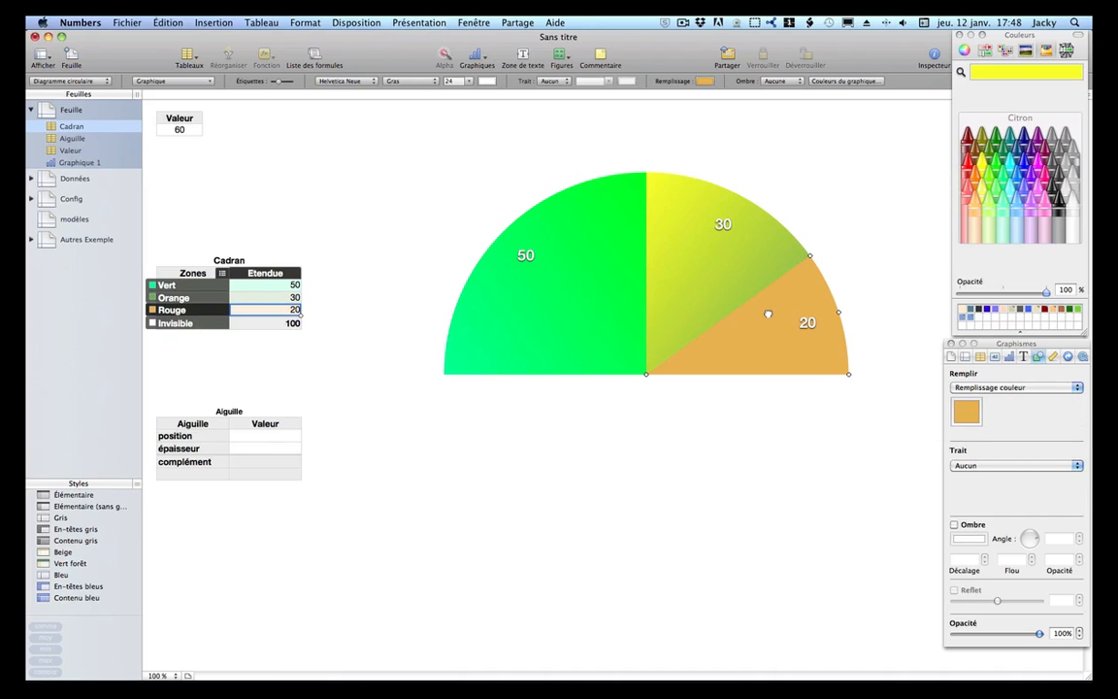
{"action": "left_click", "coordinate": [982, 387]}
{"action": "left_click", "coordinate": [989, 399]}
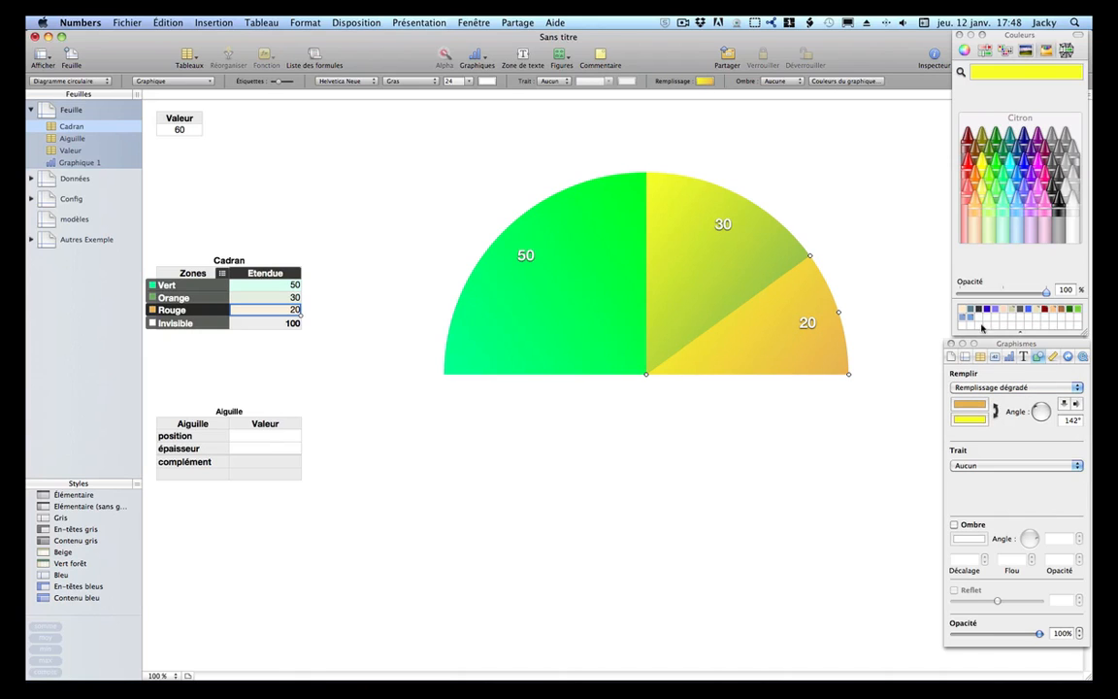
{"action": "left_click", "coordinate": [967, 403]}
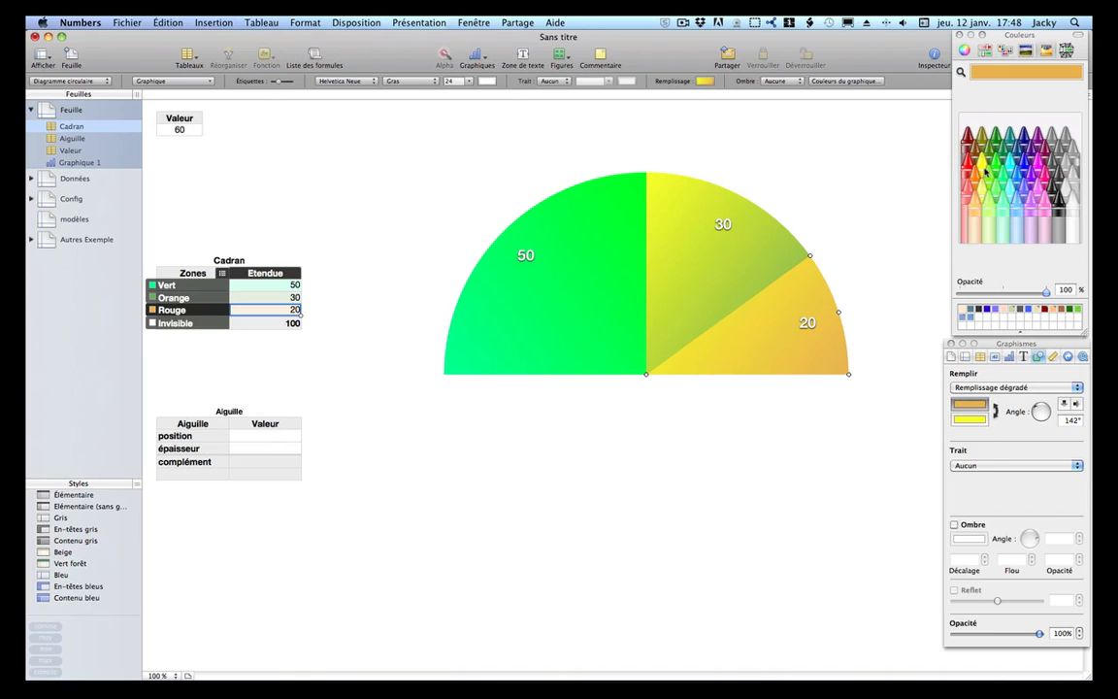
{"action": "left_click", "coordinate": [967, 191]}
{"action": "left_click", "coordinate": [982, 420]}
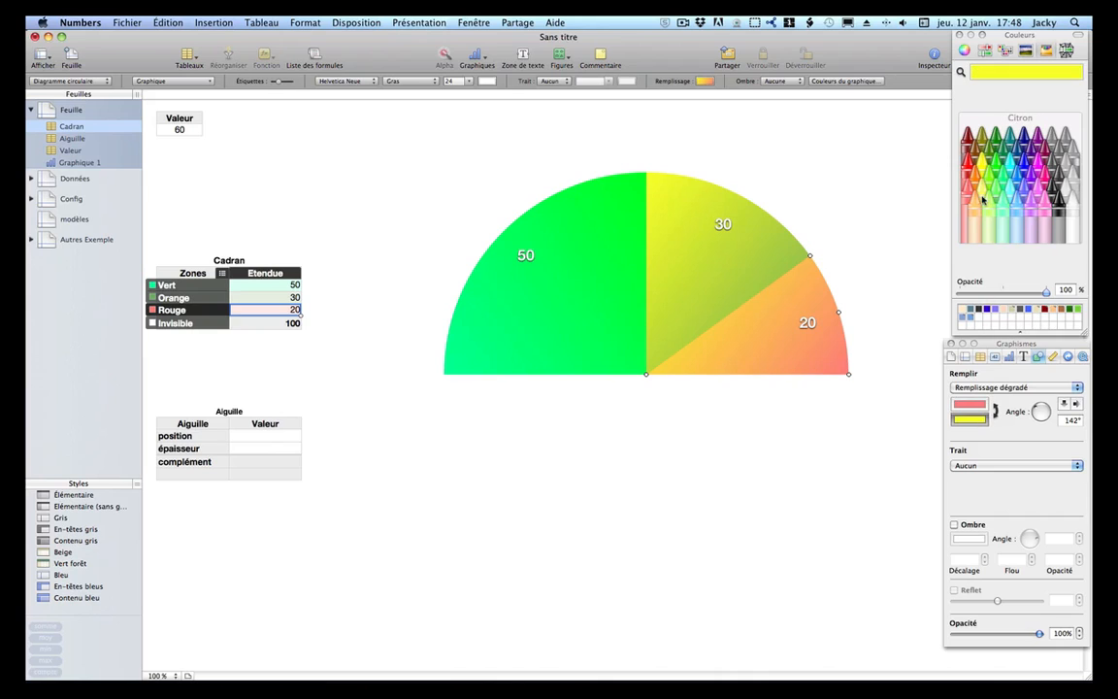
{"action": "left_click", "coordinate": [968, 169]}
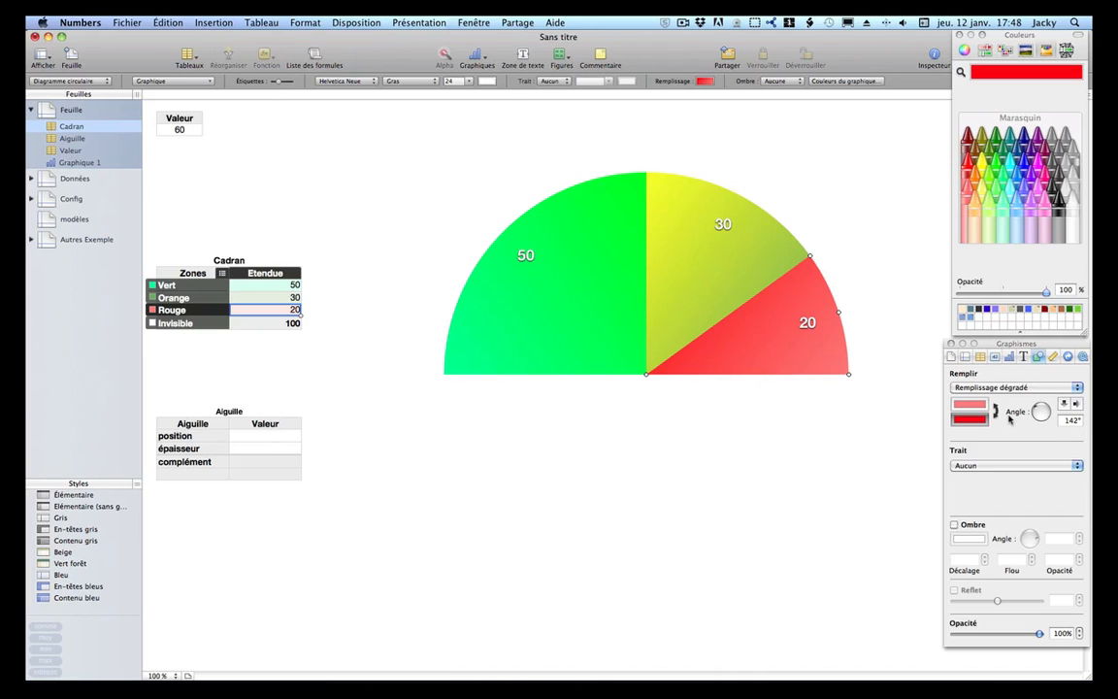
{"action": "left_click_drag", "start_coordinate": [1037, 411], "coordinate": [1048, 423]}
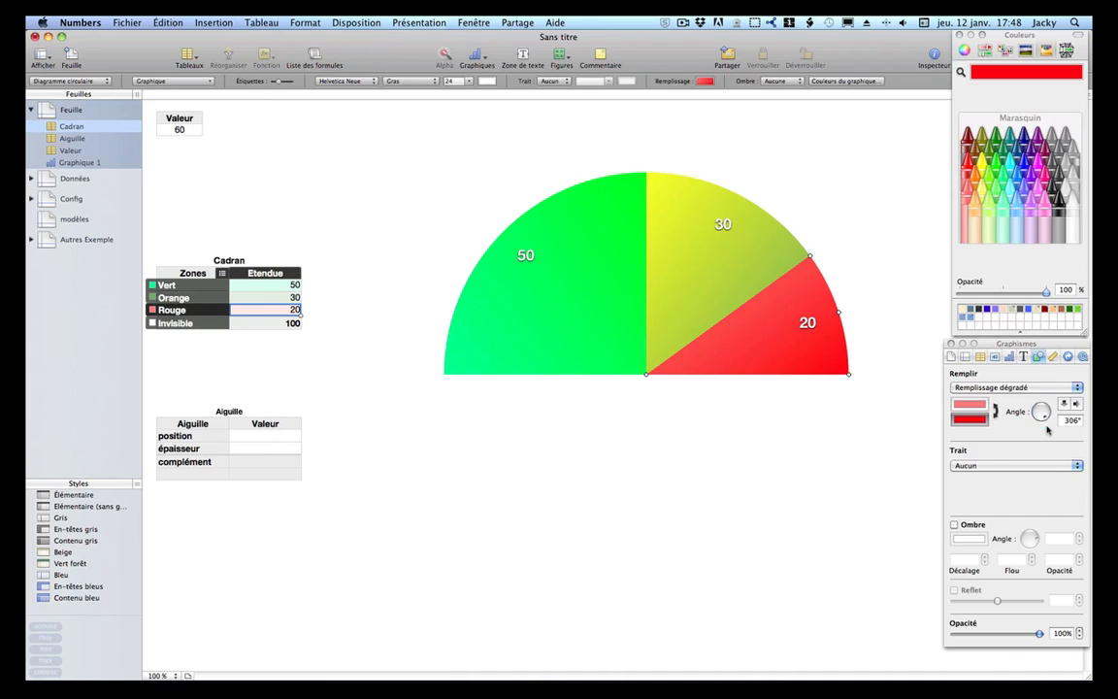
Insert a circle about 10.2 cm in diameter and centre it on the dial's centre point.
{"action": "left_click", "coordinate": [648, 453]}
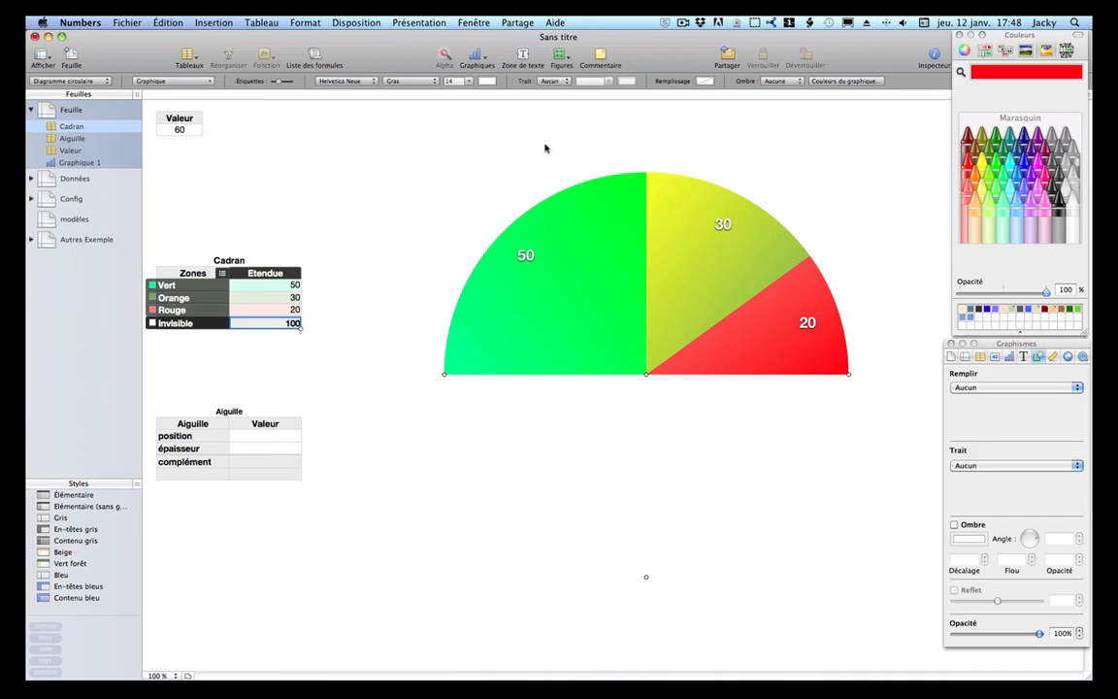
{"action": "left_click", "coordinate": [560, 56]}
{"action": "left_click", "coordinate": [577, 186]}
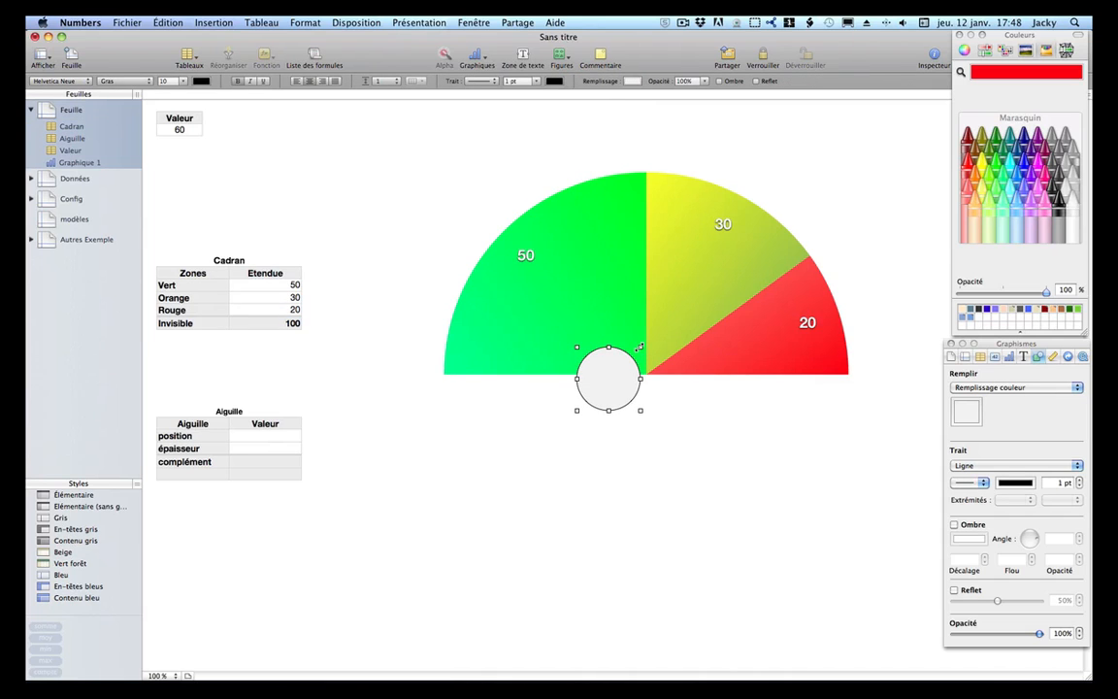
{"action": "left_click_drag", "start_coordinate": [640, 347], "coordinate": [761, 280]}
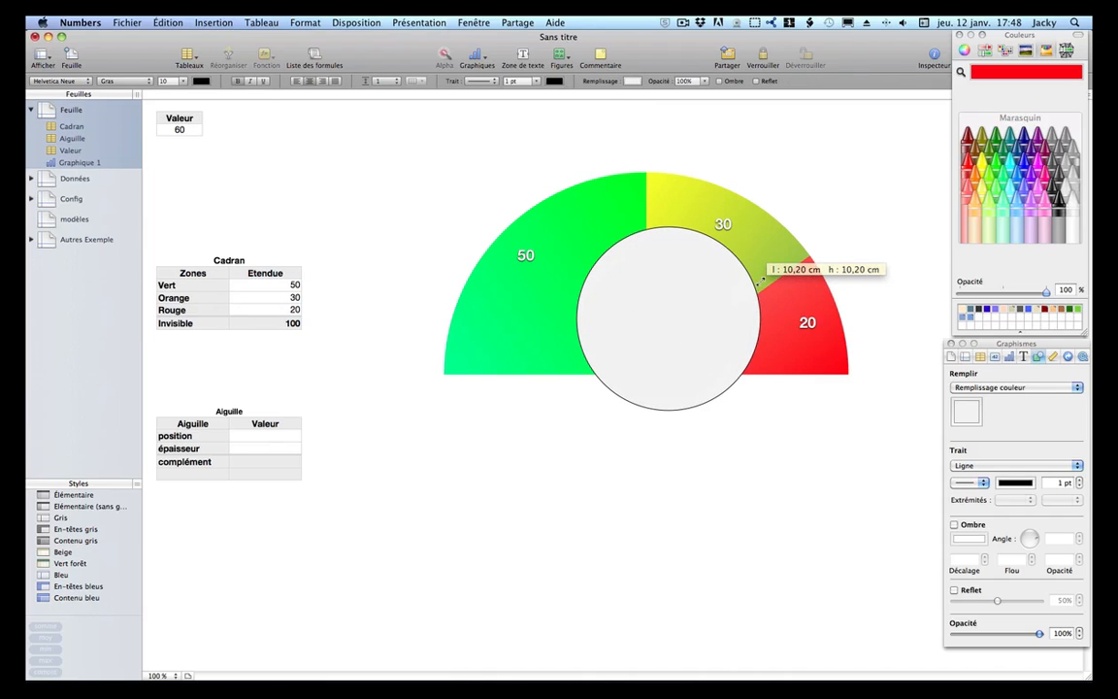
{"action": "left_click_drag", "start_coordinate": [657, 369], "coordinate": [643, 422]}
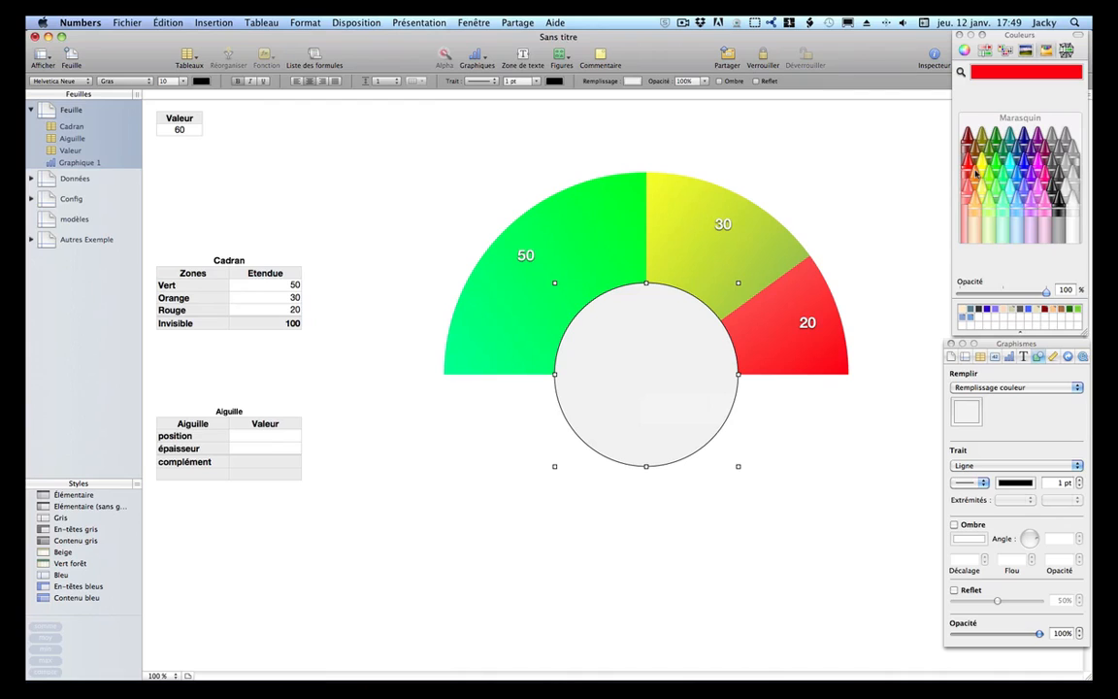
Fill the central circle with Neige white and remove its outline.
{"action": "left_click", "coordinate": [966, 411]}
{"action": "left_click", "coordinate": [968, 185]}
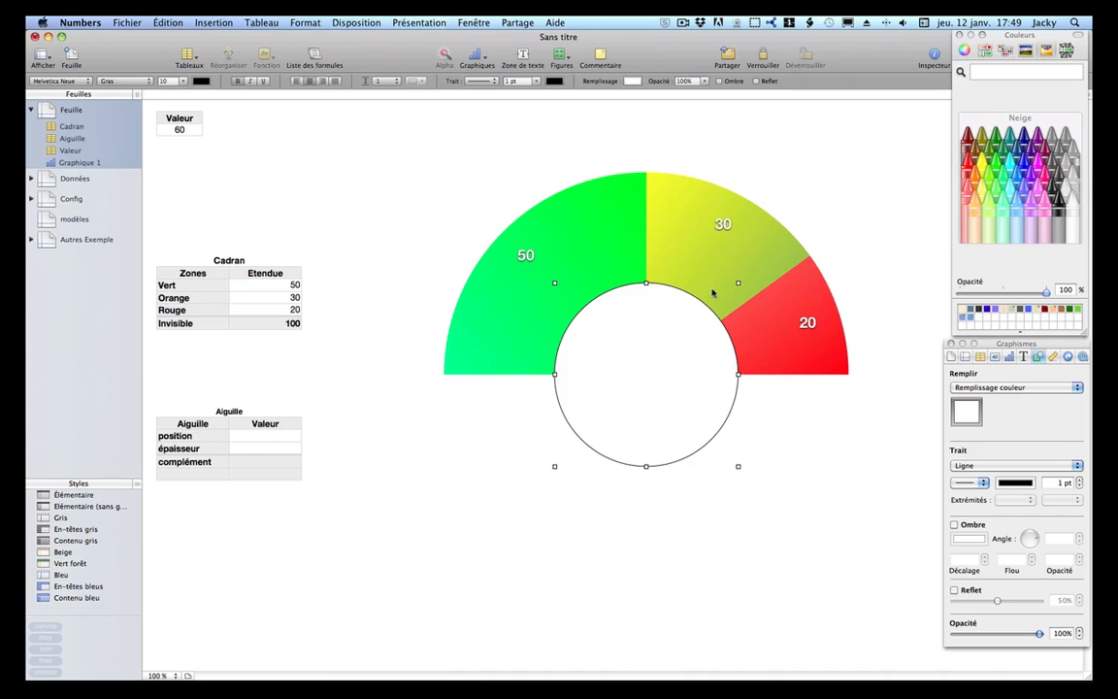
{"action": "left_click", "coordinate": [981, 466]}
{"action": "left_click", "coordinate": [981, 456]}
{"action": "left_click", "coordinate": [850, 466]}
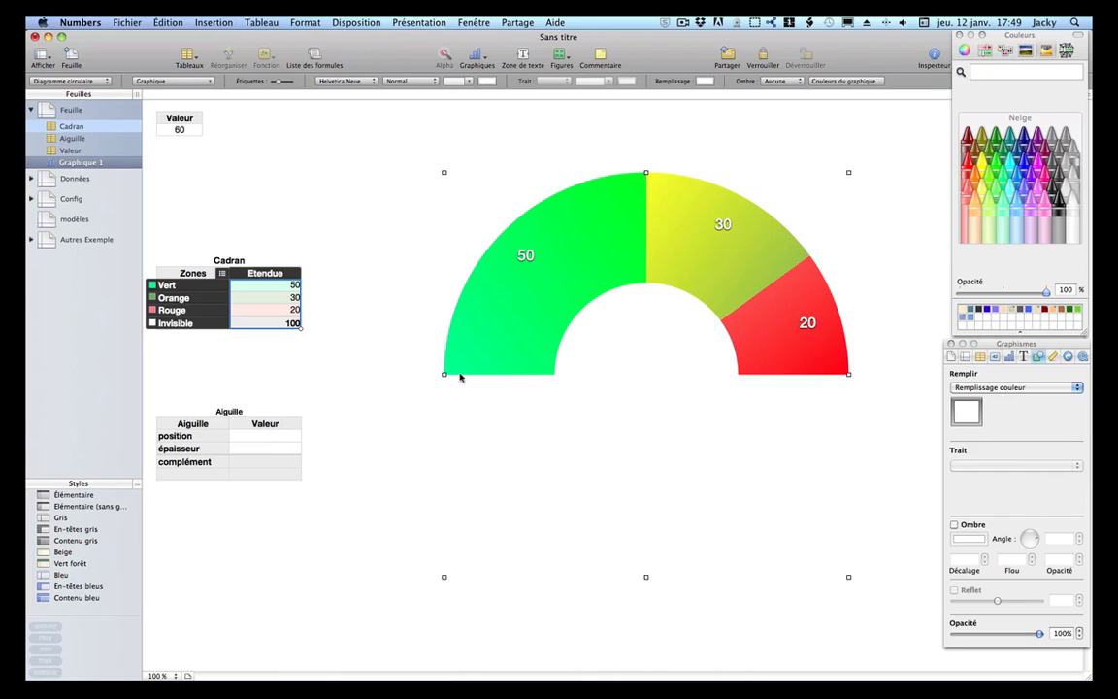
Draw a straight line as a needle from the dial's centre to the outer edge of the green zone.
{"action": "left_click", "coordinate": [226, 418]}
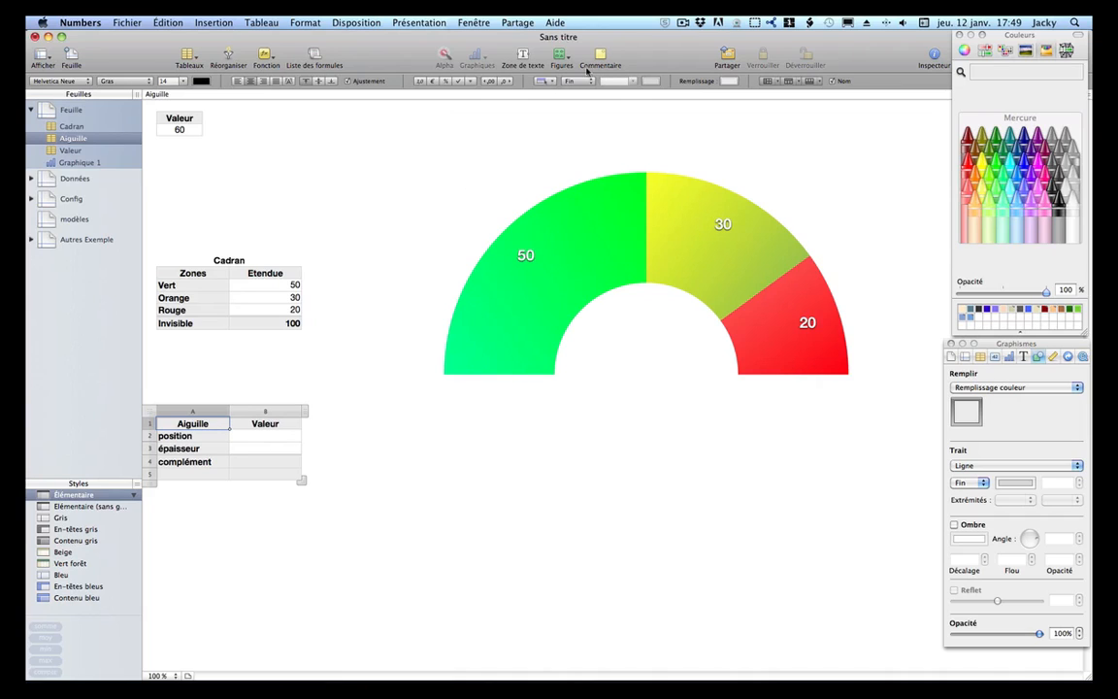
{"action": "left_click", "coordinate": [552, 56]}
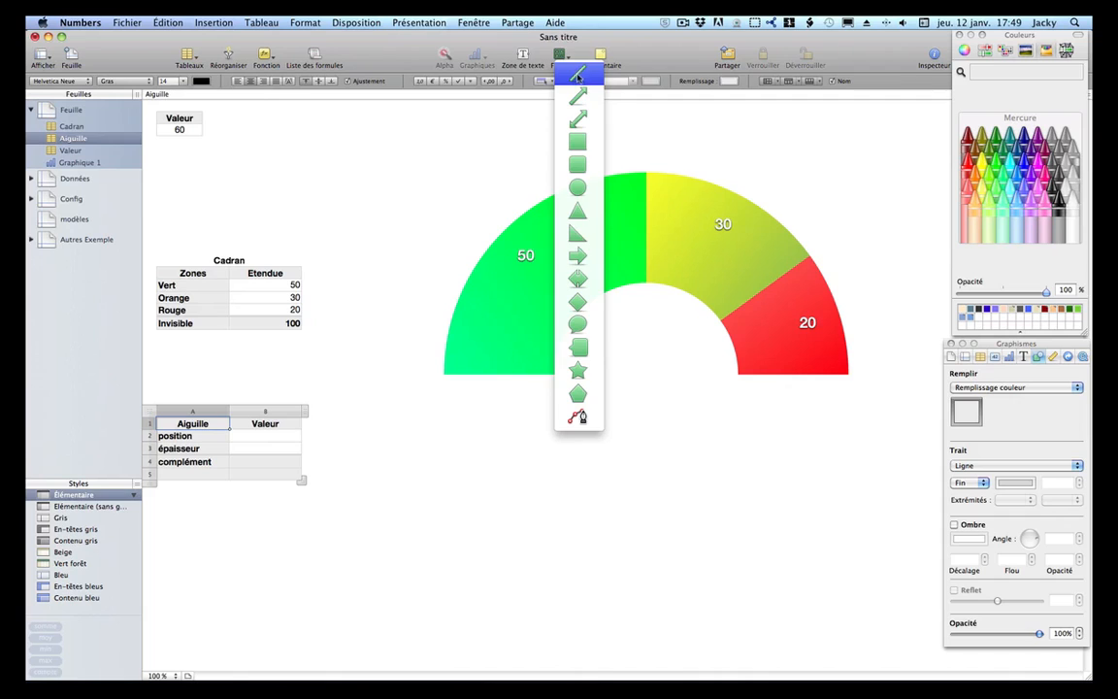
{"action": "left_click", "coordinate": [577, 75]}
{"action": "left_click_drag", "start_coordinate": [561, 376], "coordinate": [562, 292]}
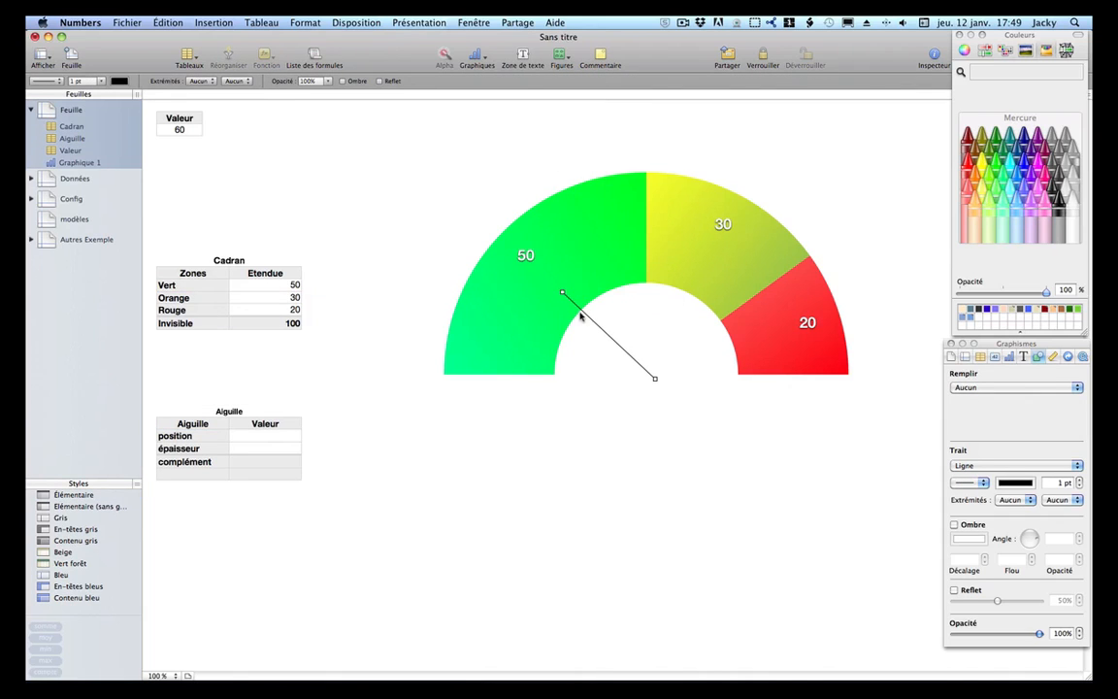
{"action": "left_click_drag", "start_coordinate": [601, 331], "coordinate": [594, 320]}
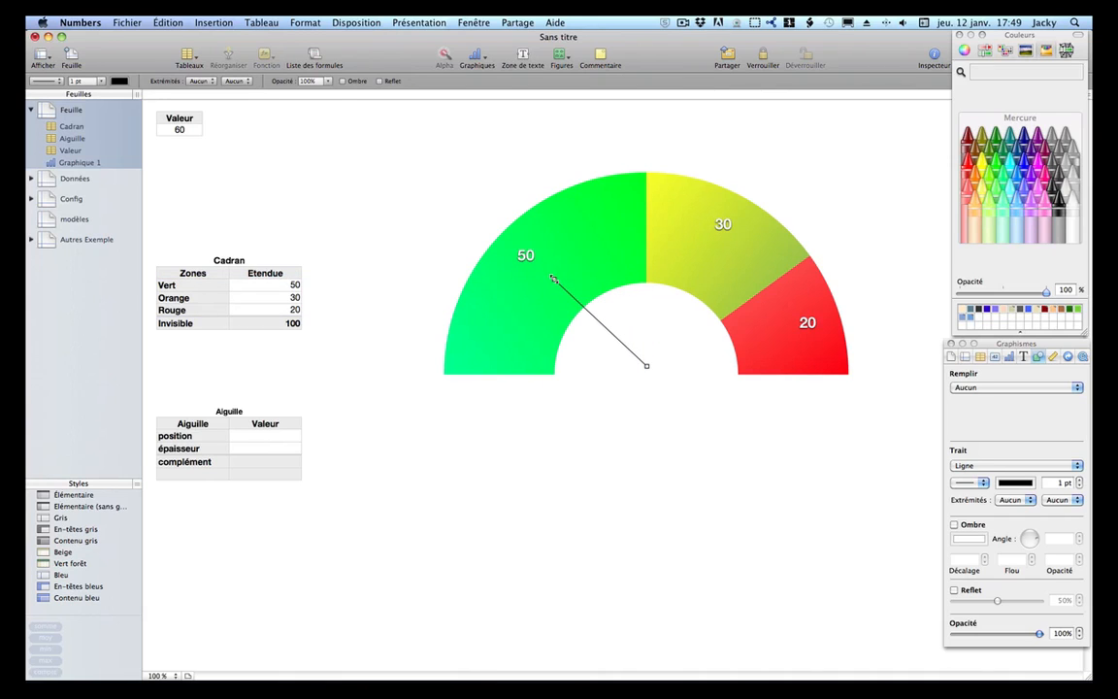
{"action": "left_click_drag", "start_coordinate": [552, 279], "coordinate": [507, 212]}
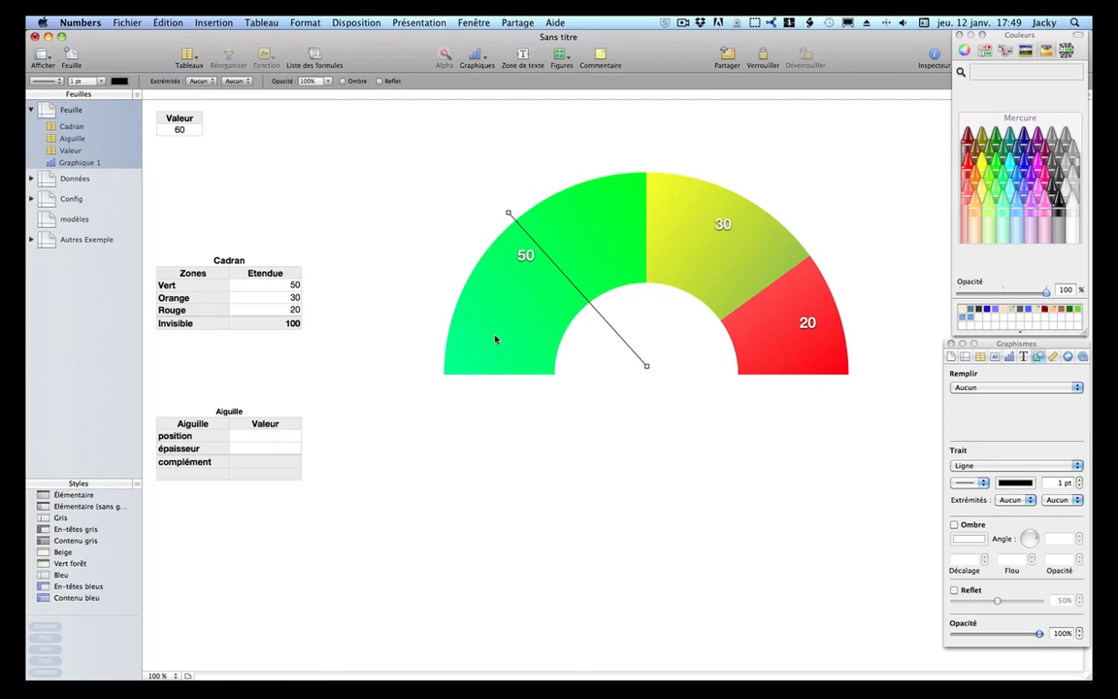
Set the cell of the Valeur table to 45.
{"action": "left_click", "coordinate": [182, 129]}
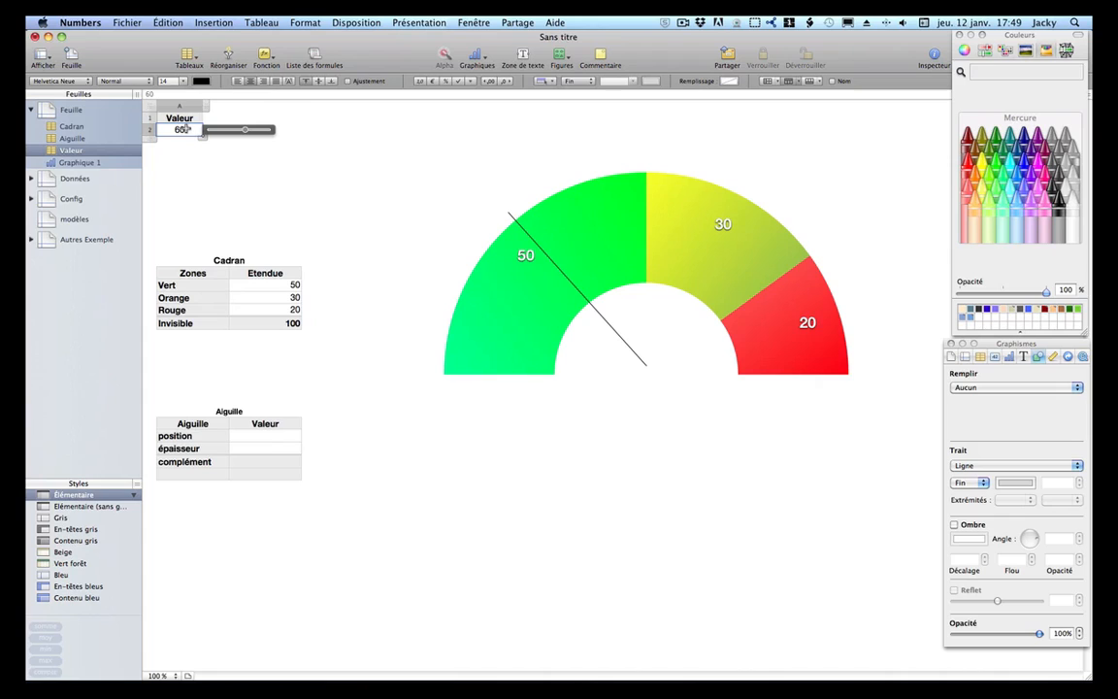
{"action": "type", "text": "45"}
{"action": "left_click", "coordinate": [408, 209]}
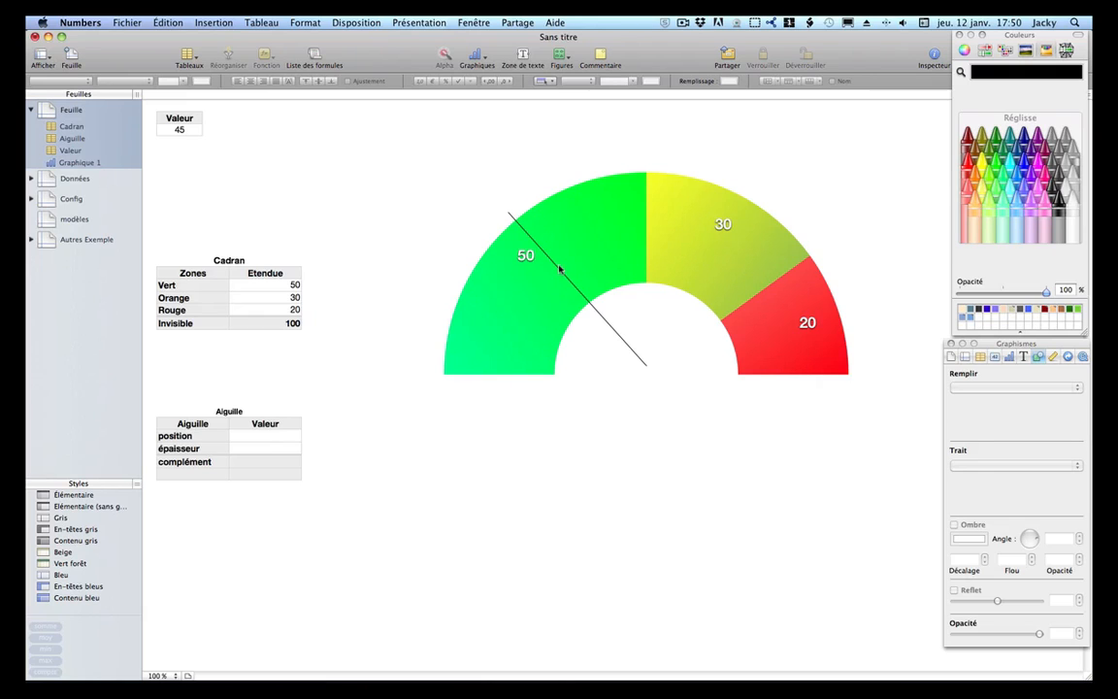
Reduce the Aiguille table to one footer row, removing the empty row below complément.
{"action": "left_click", "coordinate": [233, 424]}
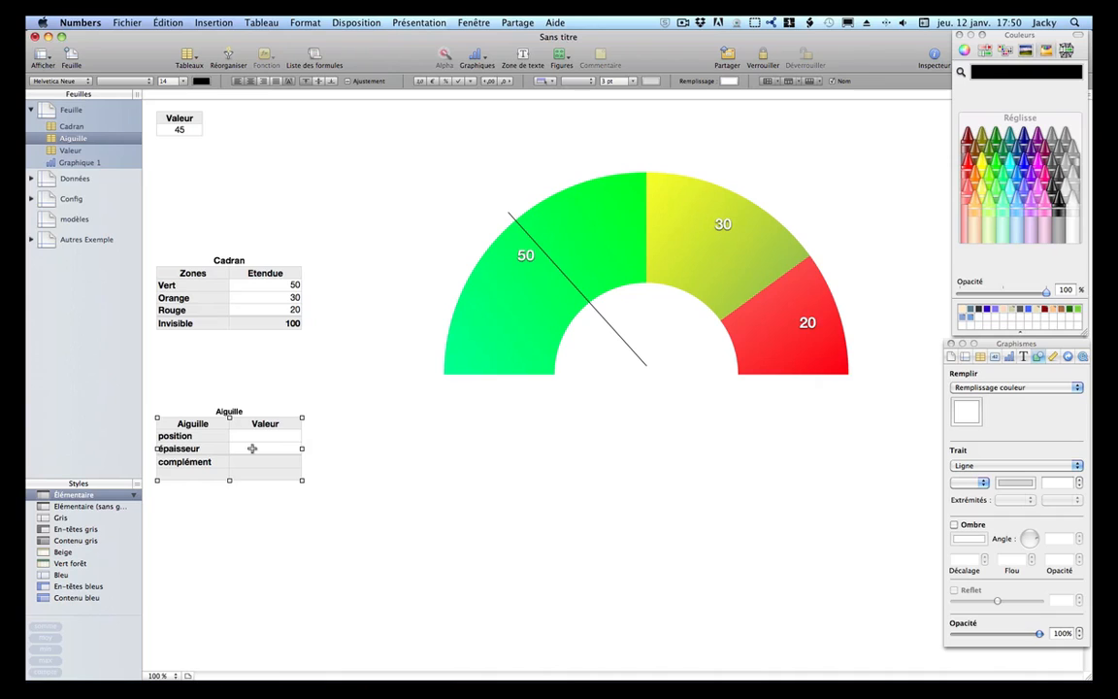
{"action": "left_click", "coordinate": [340, 454]}
{"action": "left_click", "coordinate": [284, 467]}
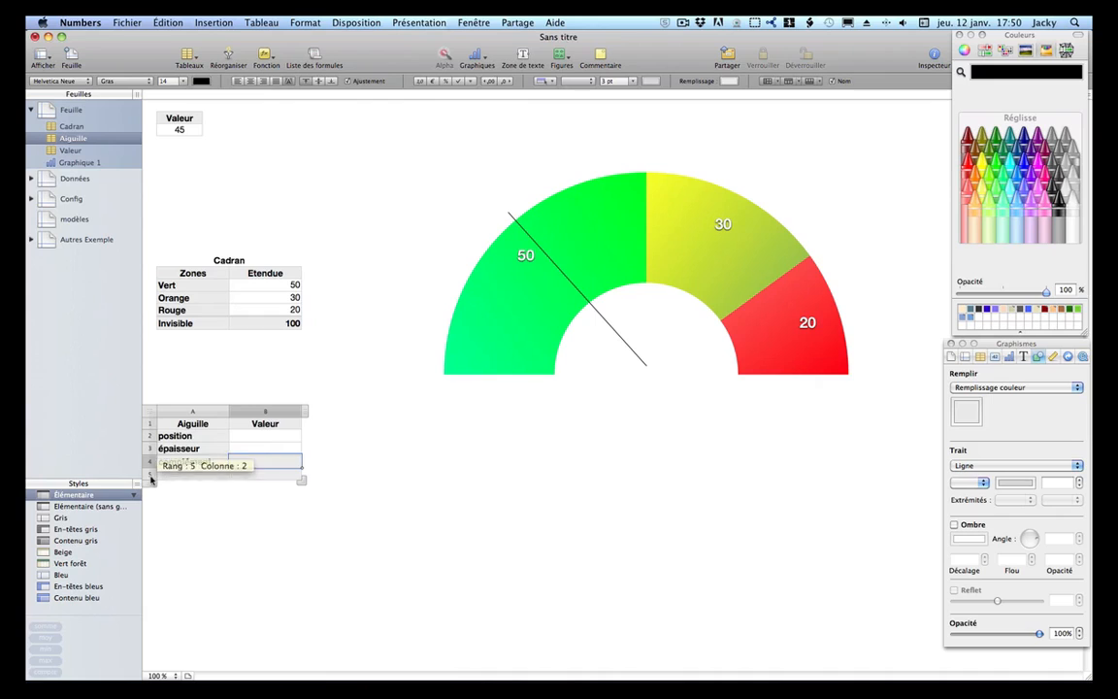
{"action": "left_click", "coordinate": [202, 474]}
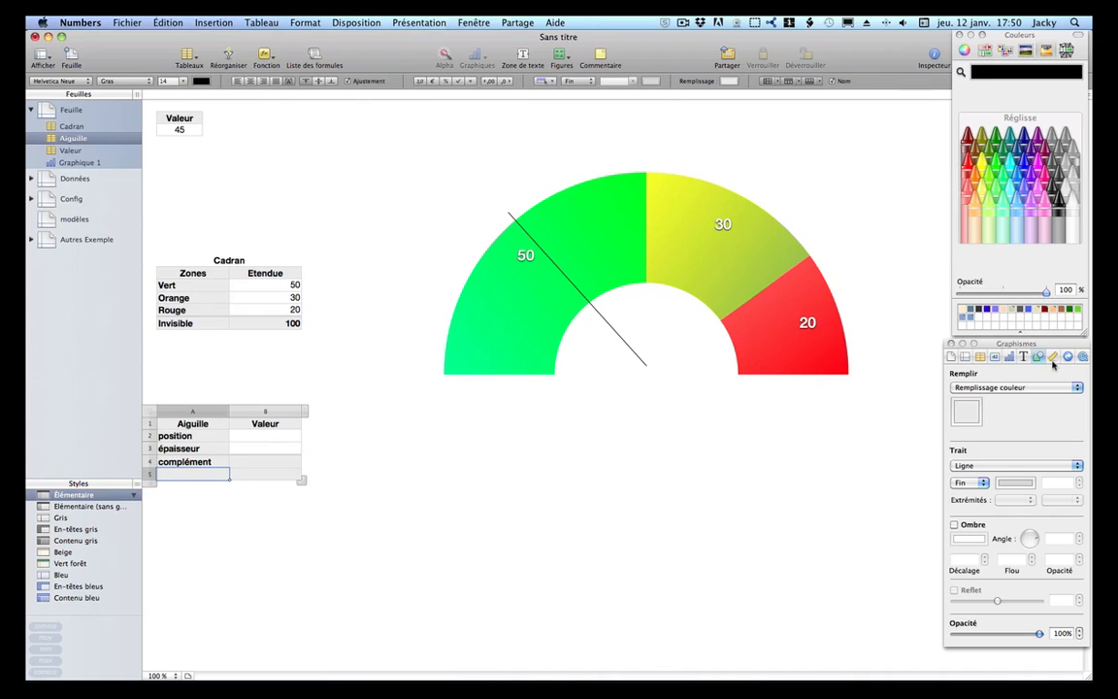
{"action": "left_click", "coordinate": [981, 358]}
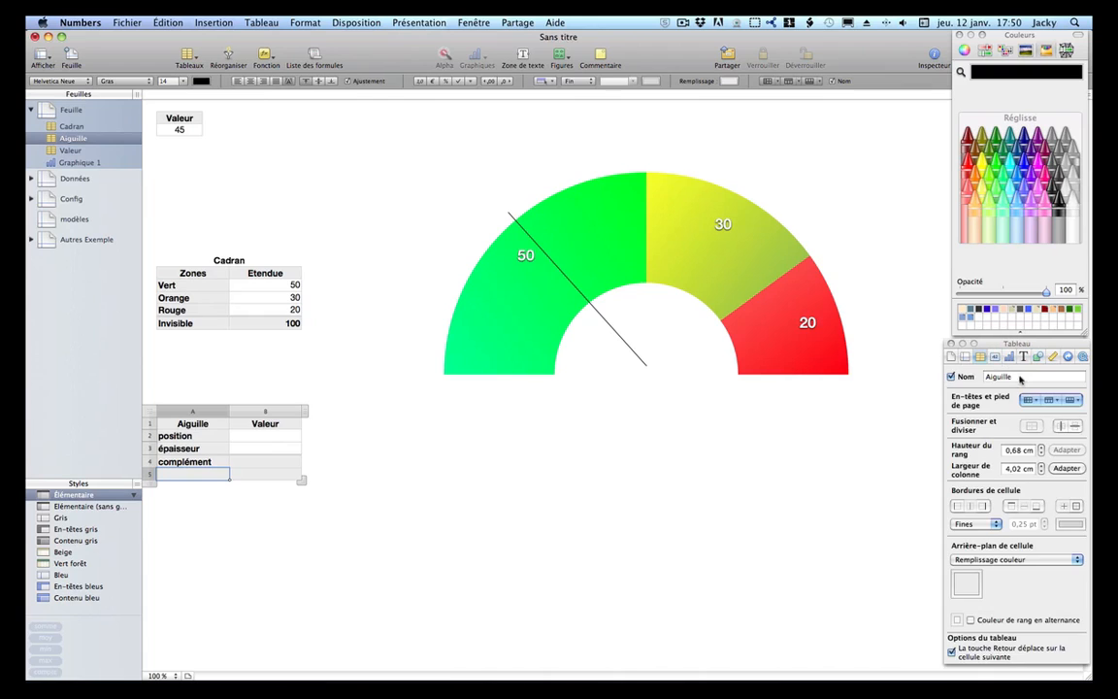
{"action": "left_click", "coordinate": [1071, 400]}
{"action": "left_click", "coordinate": [1075, 432]}
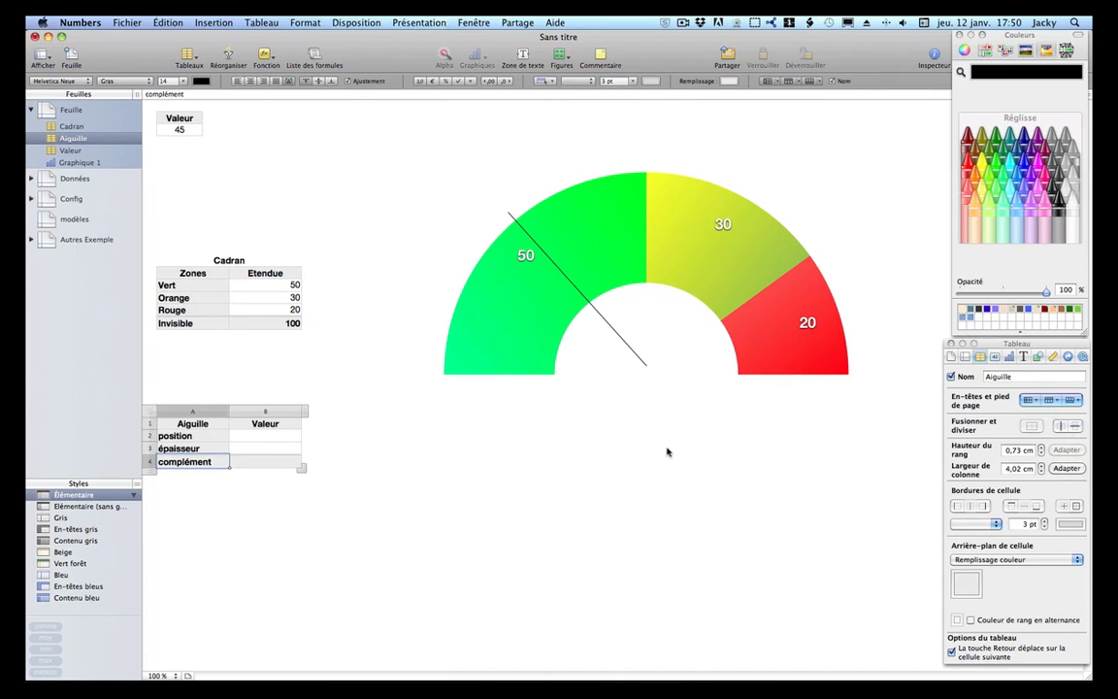
{"action": "left_click", "coordinate": [669, 451]}
{"action": "left_click", "coordinate": [328, 473]}
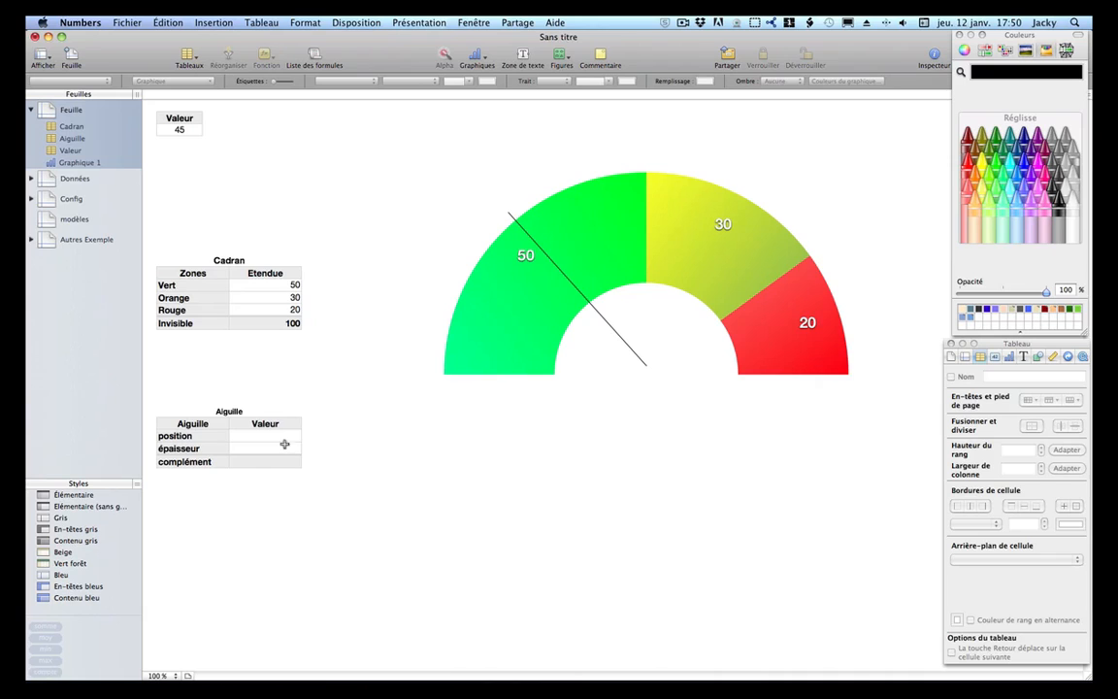
Link the Aiguille table's position value to the Valeur cell and set its épaisseur to 1.
{"action": "left_click", "coordinate": [265, 436]}
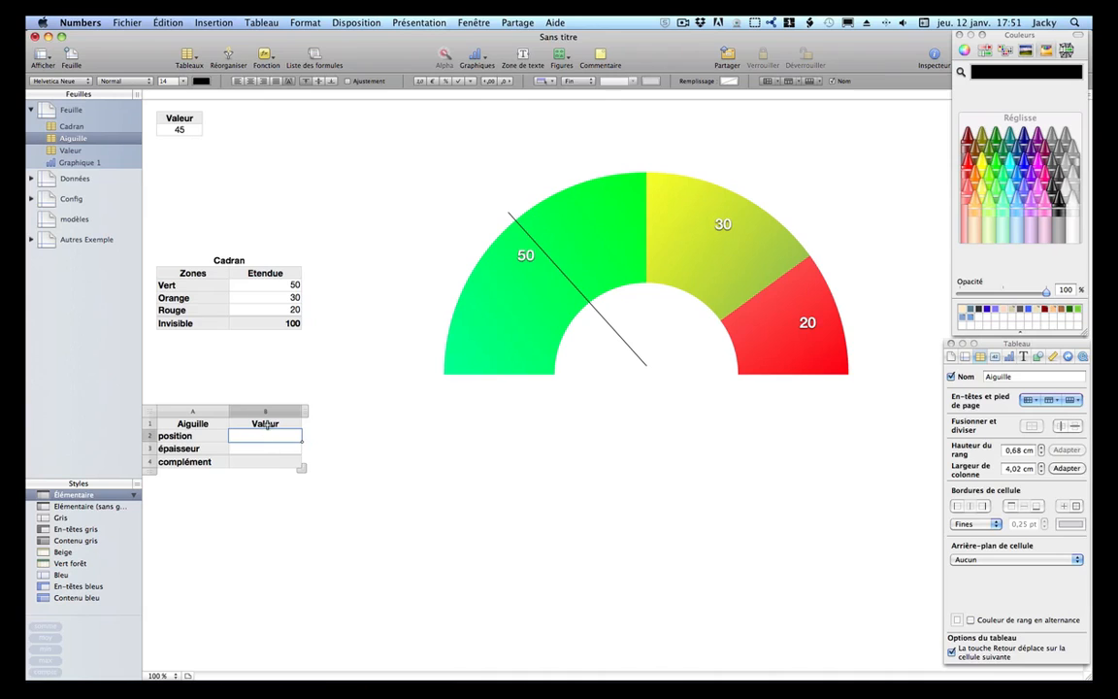
{"action": "type", "text": "="}
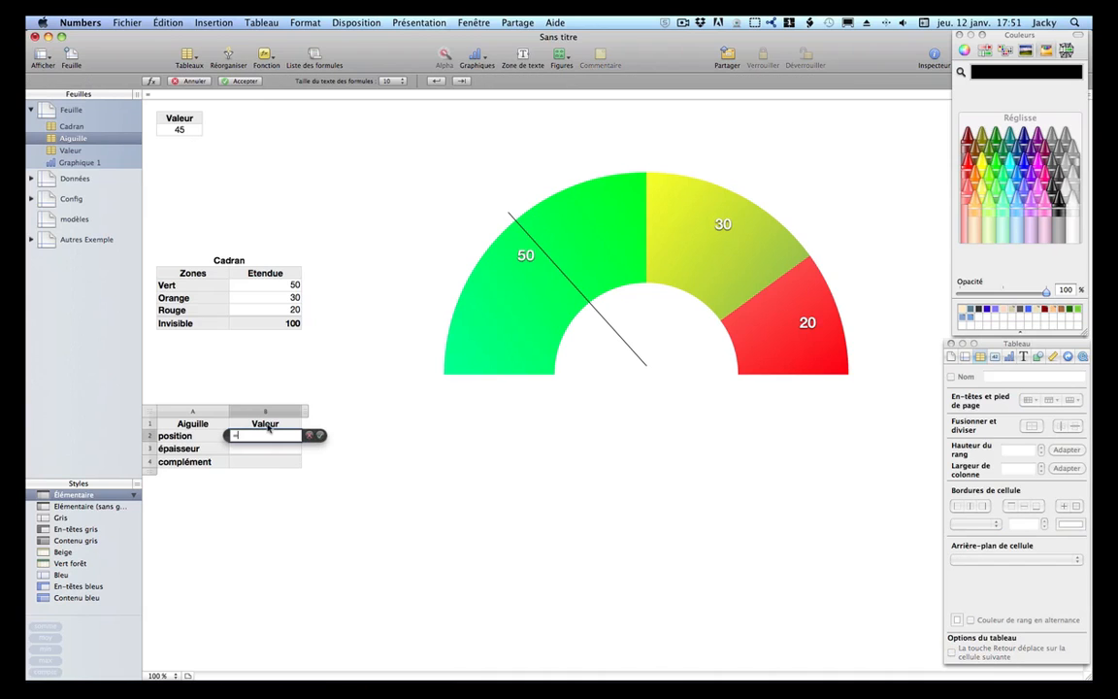
{"action": "left_click", "coordinate": [185, 130]}
{"action": "key", "text": "Return"}
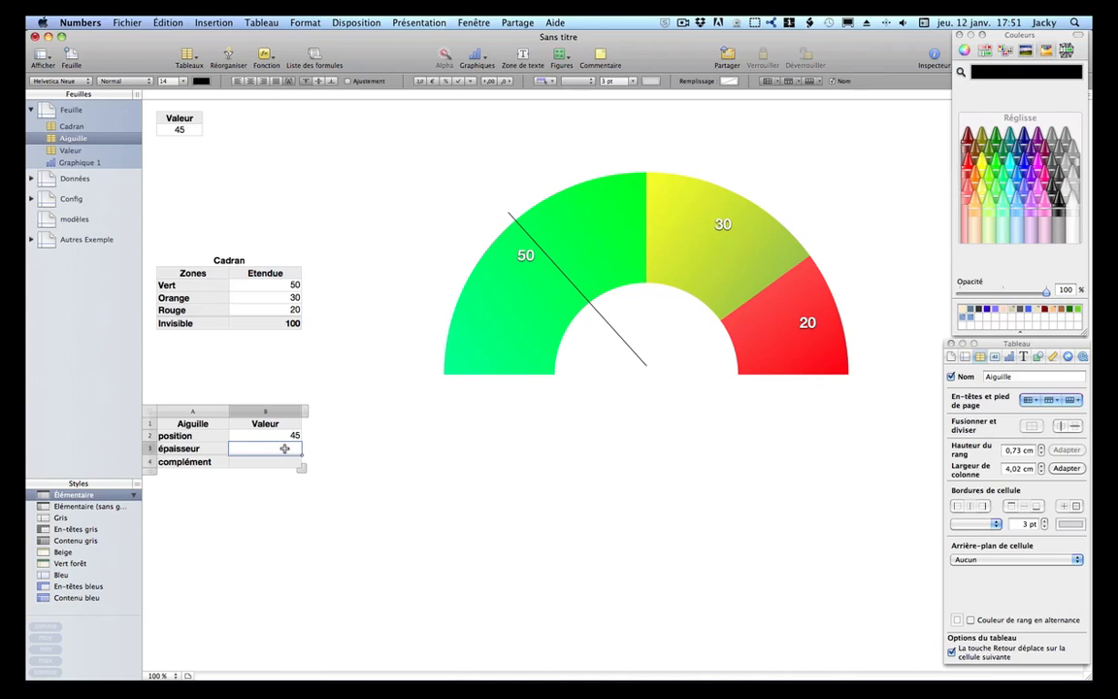
{"action": "type", "text": "1"}
{"action": "key", "text": "Return"}
Enter a formula in the Aiguille table's complément cell subtracting the sum of position and épaisseur from the sum of Cadran's Etendue values B2:B5.
{"action": "left_click", "coordinate": [273, 462]}
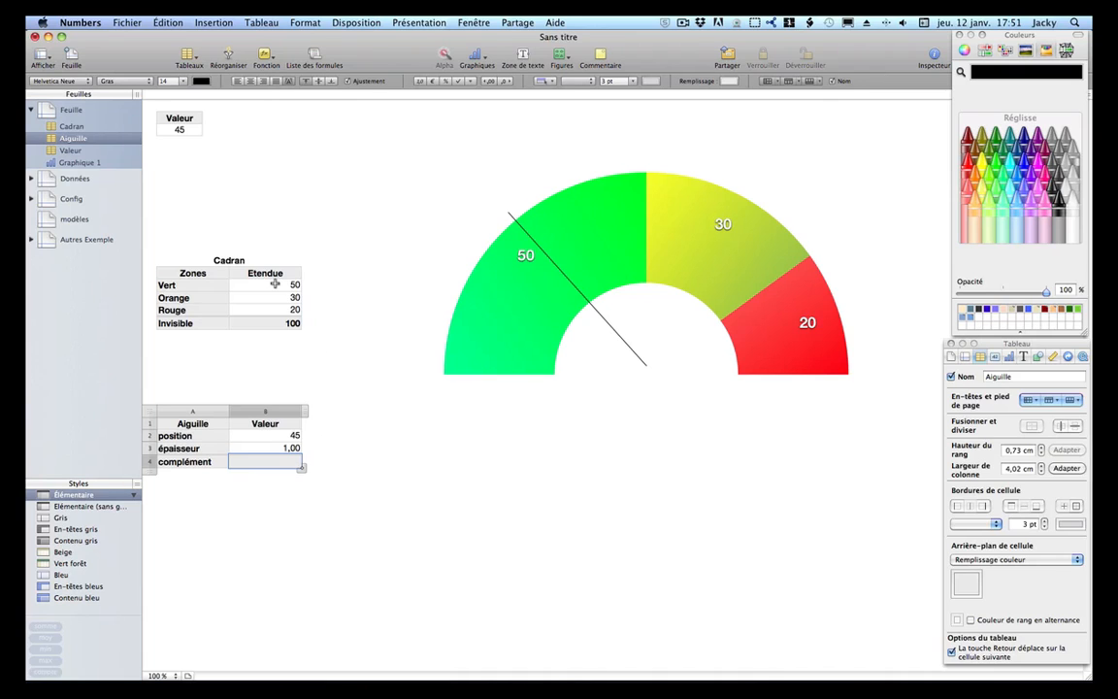
{"action": "left_click_drag", "start_coordinate": [275, 285], "coordinate": [275, 324]}
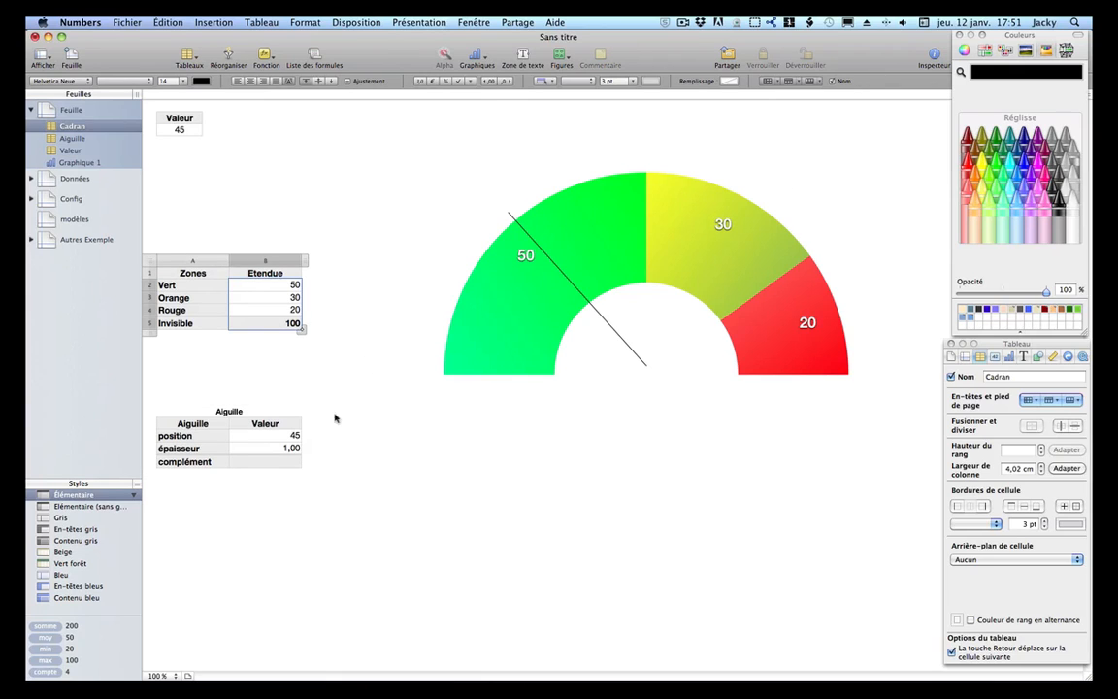
{"action": "left_click_drag", "start_coordinate": [287, 435], "coordinate": [286, 448]}
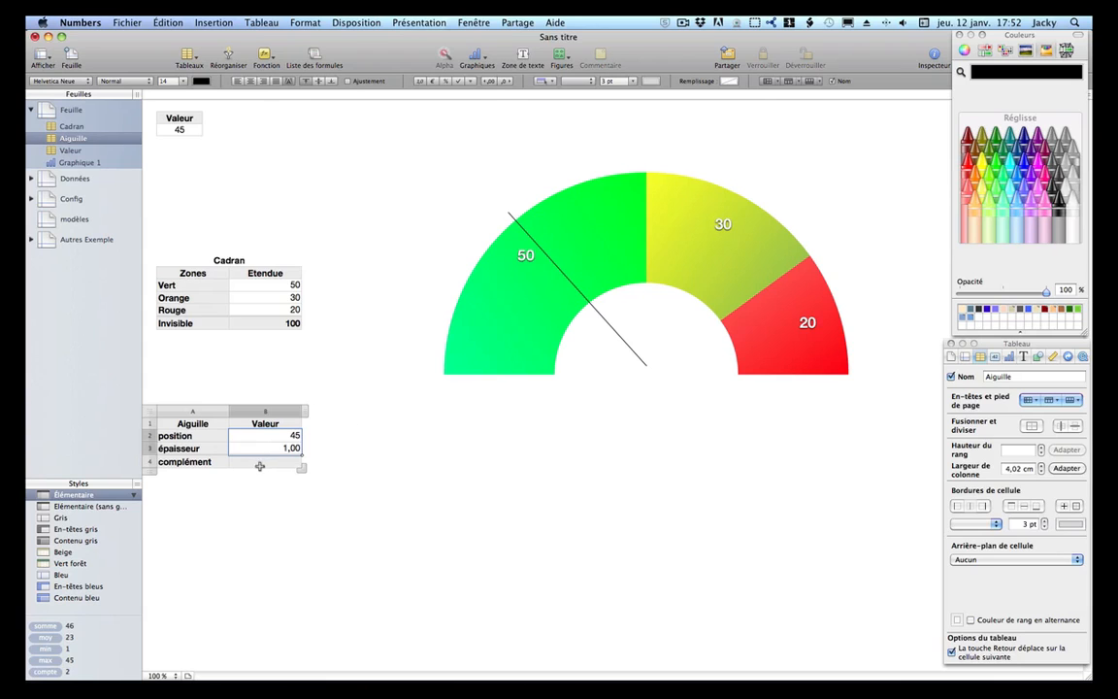
{"action": "left_click", "coordinate": [415, 546]}
{"action": "left_click", "coordinate": [253, 461]}
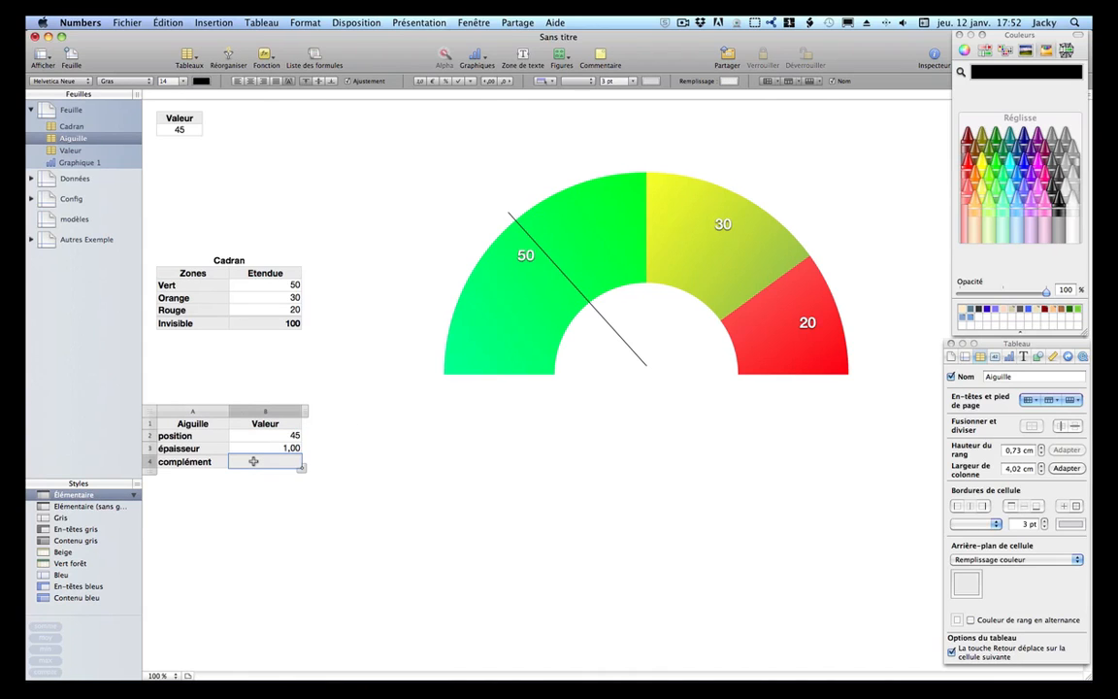
{"action": "type", "text": "="}
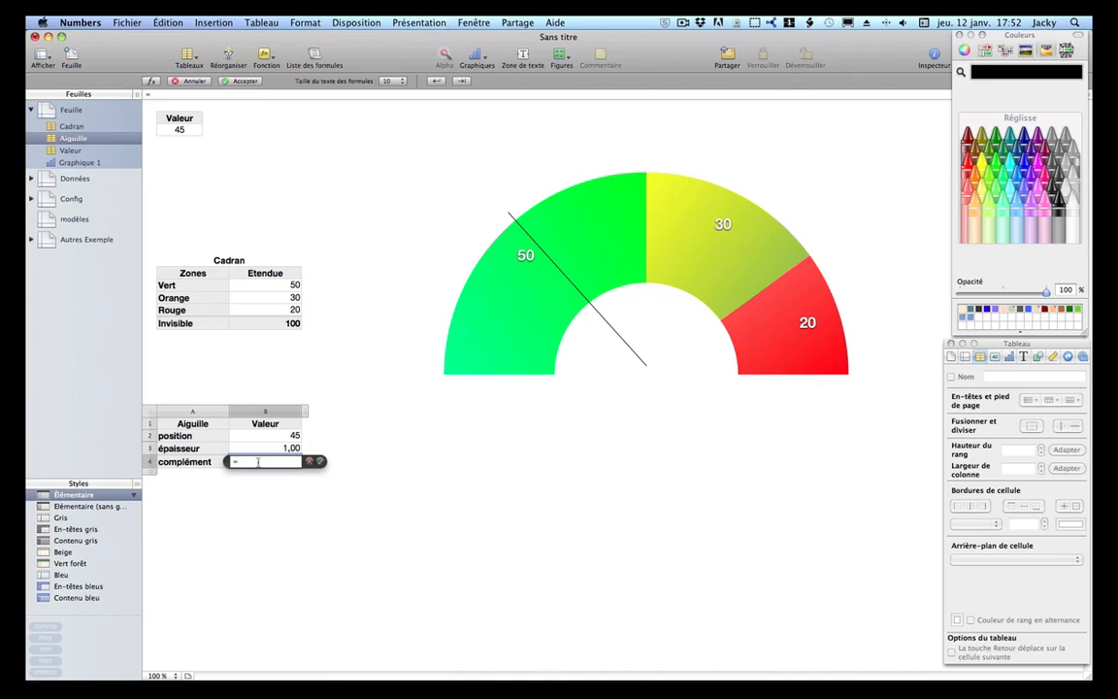
{"action": "left_click_drag", "start_coordinate": [257, 284], "coordinate": [279, 325]}
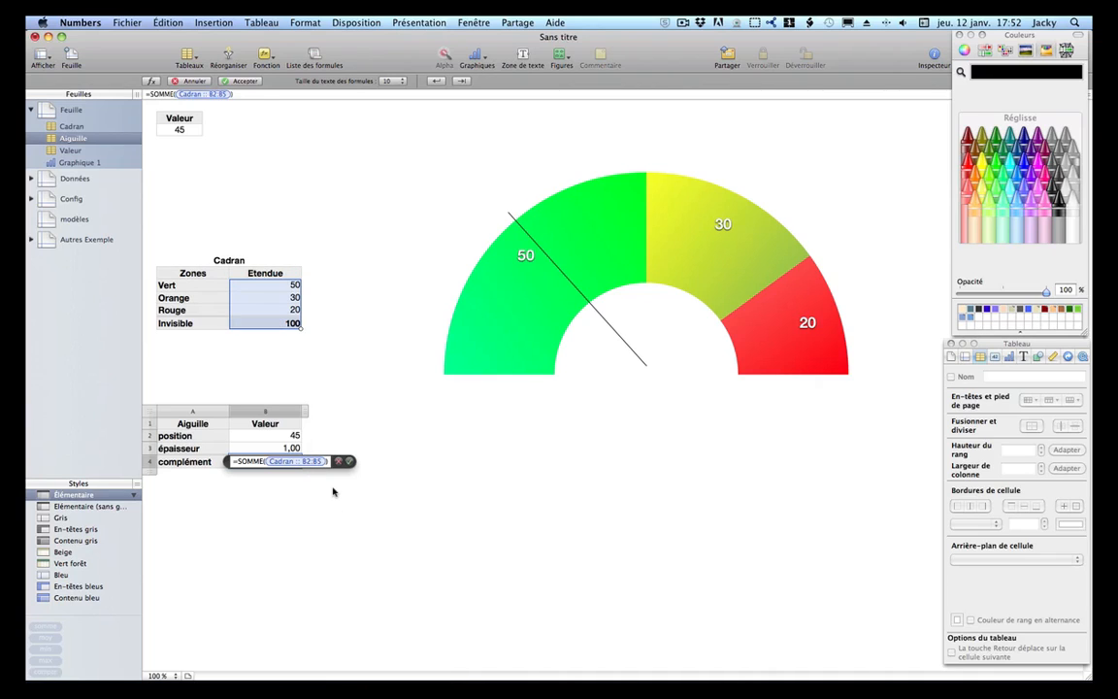
{"action": "type", "text": "-SOMME("}
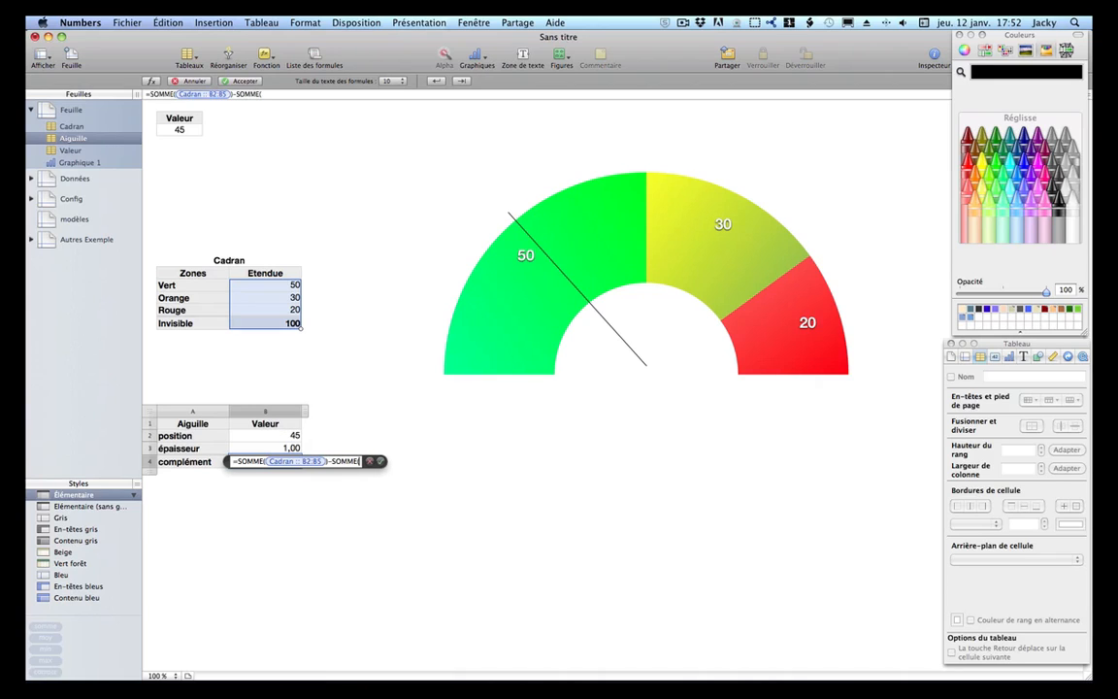
{"action": "left_click_drag", "start_coordinate": [282, 437], "coordinate": [281, 449]}
{"action": "key", "text": "Return"}
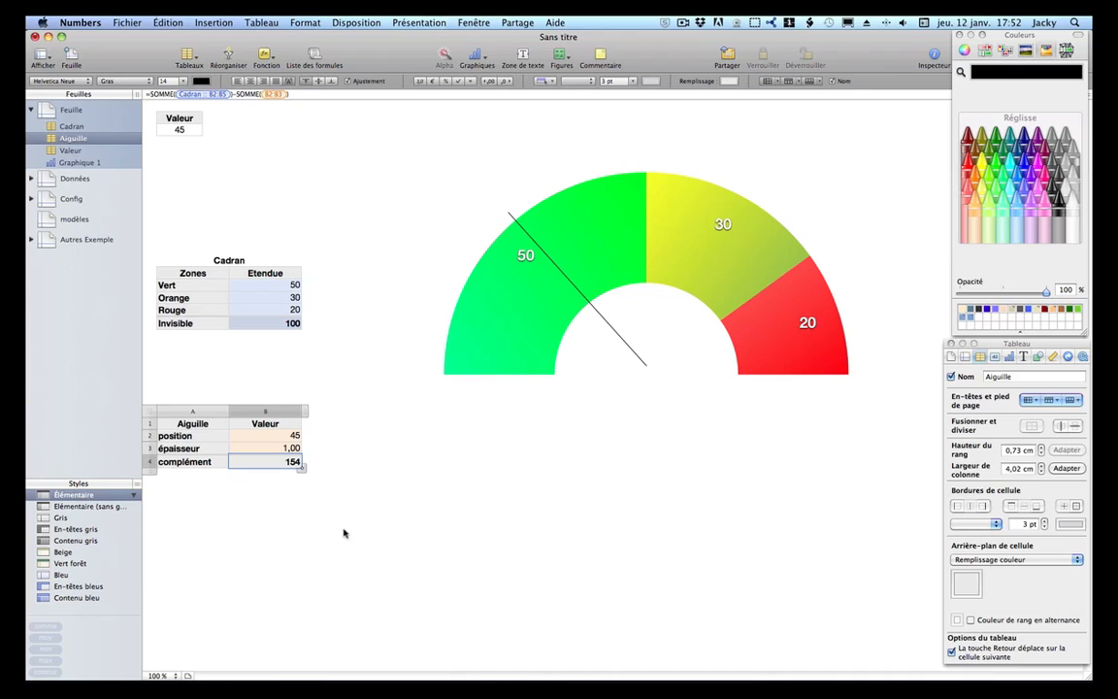
Change the Aiguille table's position formula to the Valeur cell minus half the épaisseur (B3/2).
{"action": "left_click", "coordinate": [255, 447]}
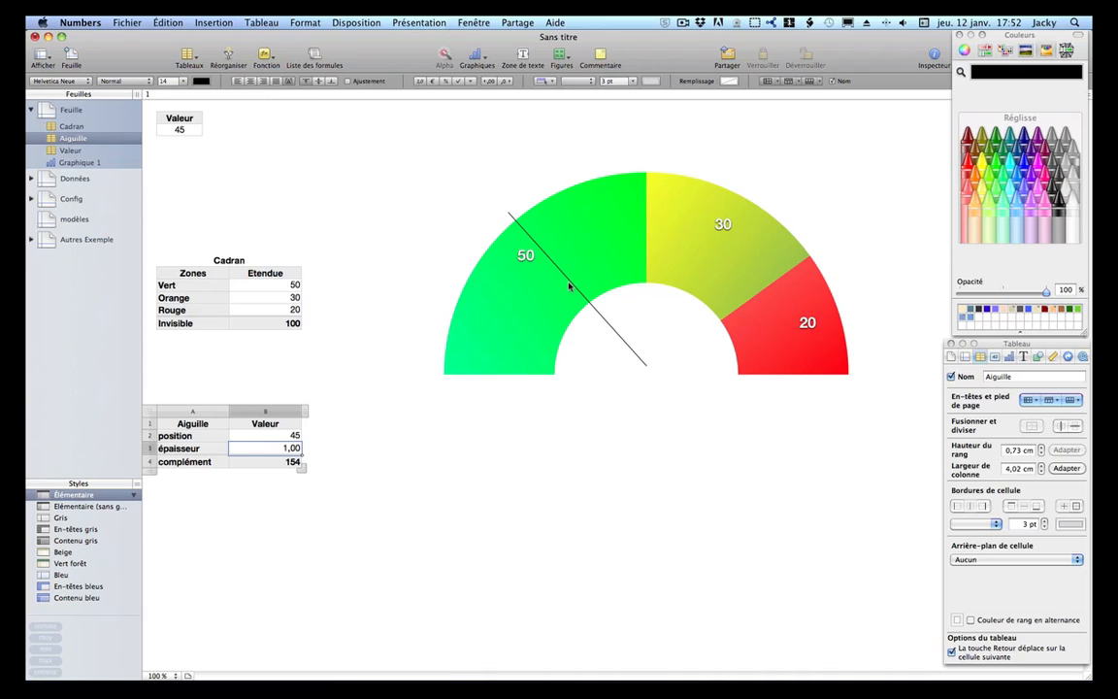
{"action": "left_click", "coordinate": [273, 435]}
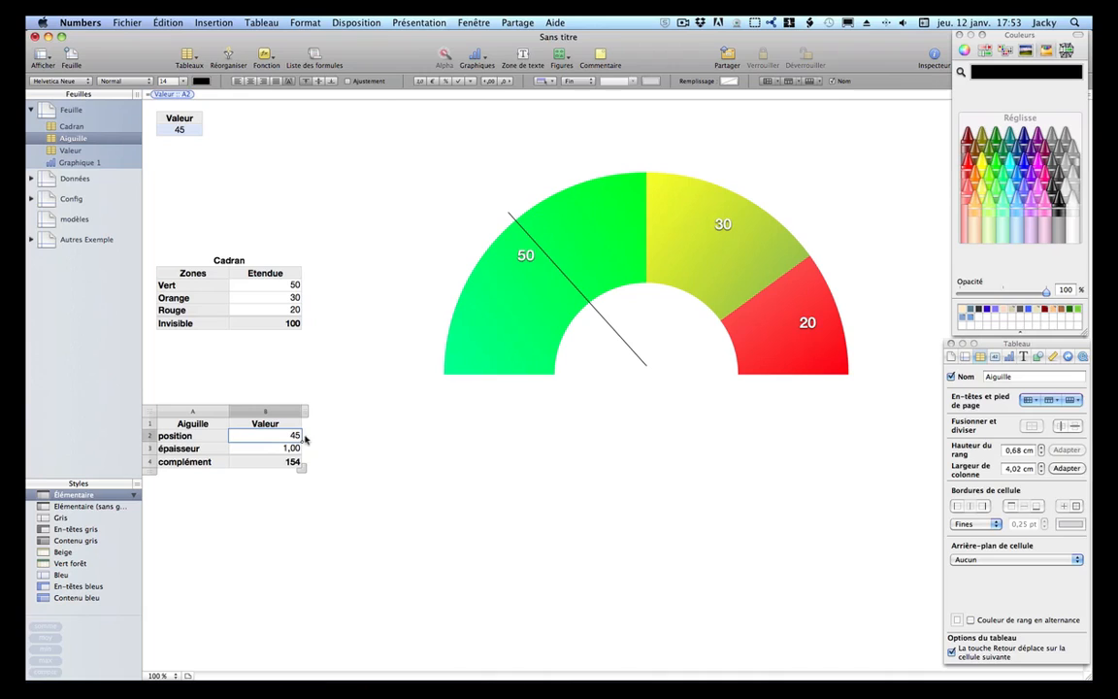
{"action": "double_click", "coordinate": [261, 437]}
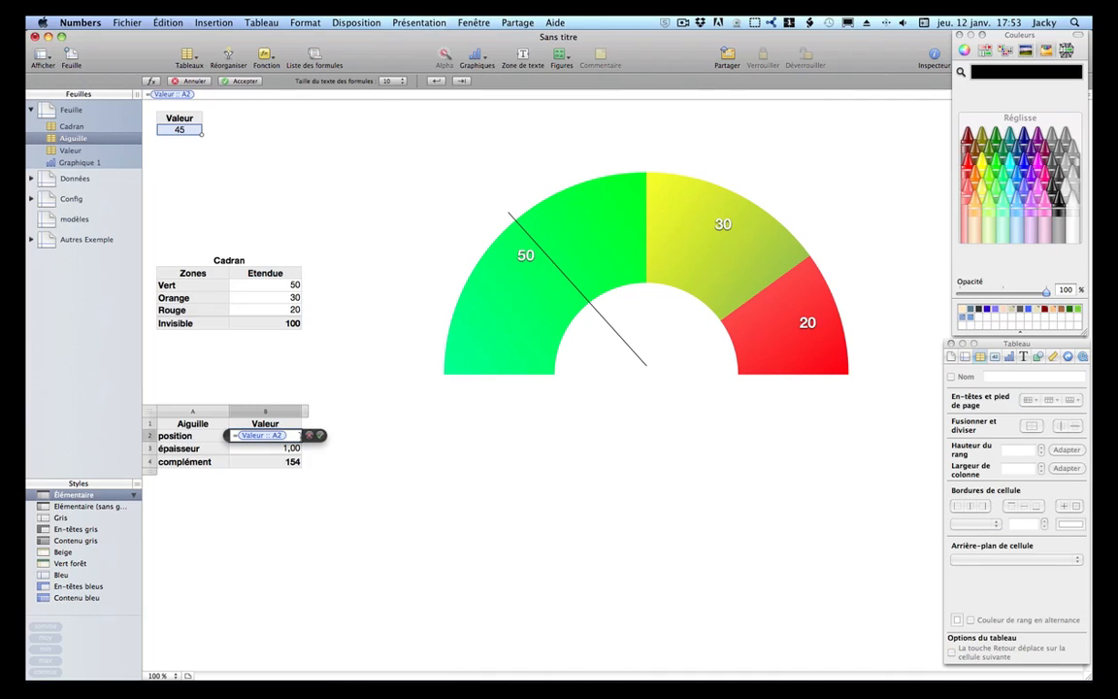
{"action": "left_click", "coordinate": [261, 449]}
{"action": "type", "text": "/"}
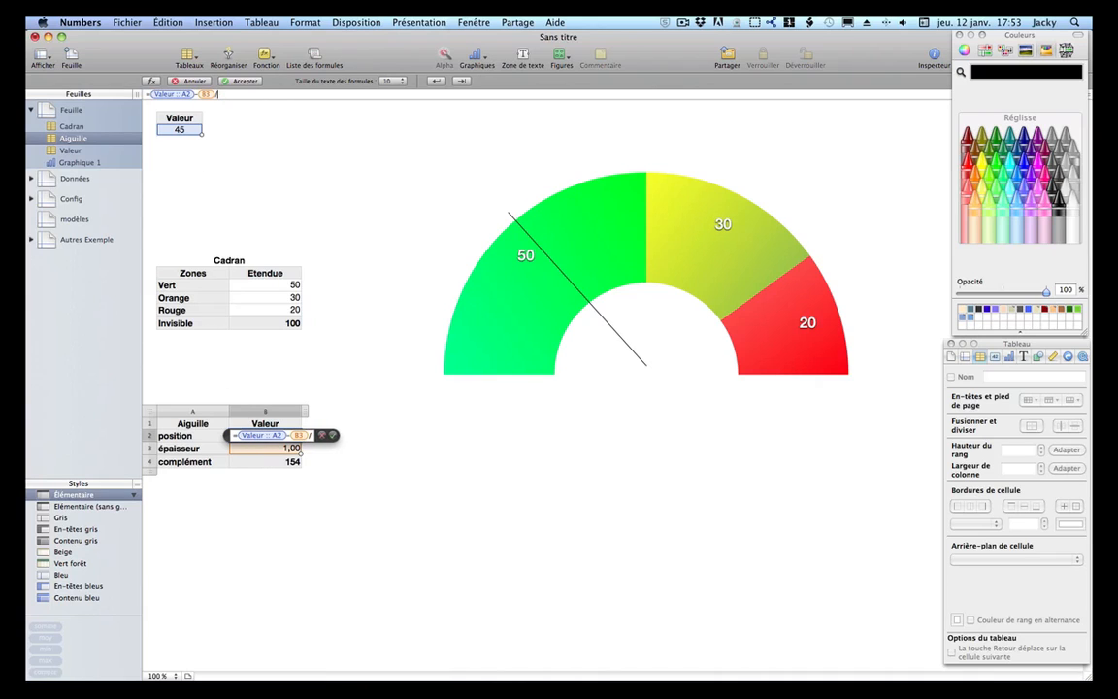
{"action": "type", "text": "2"}
{"action": "key", "text": "Return"}
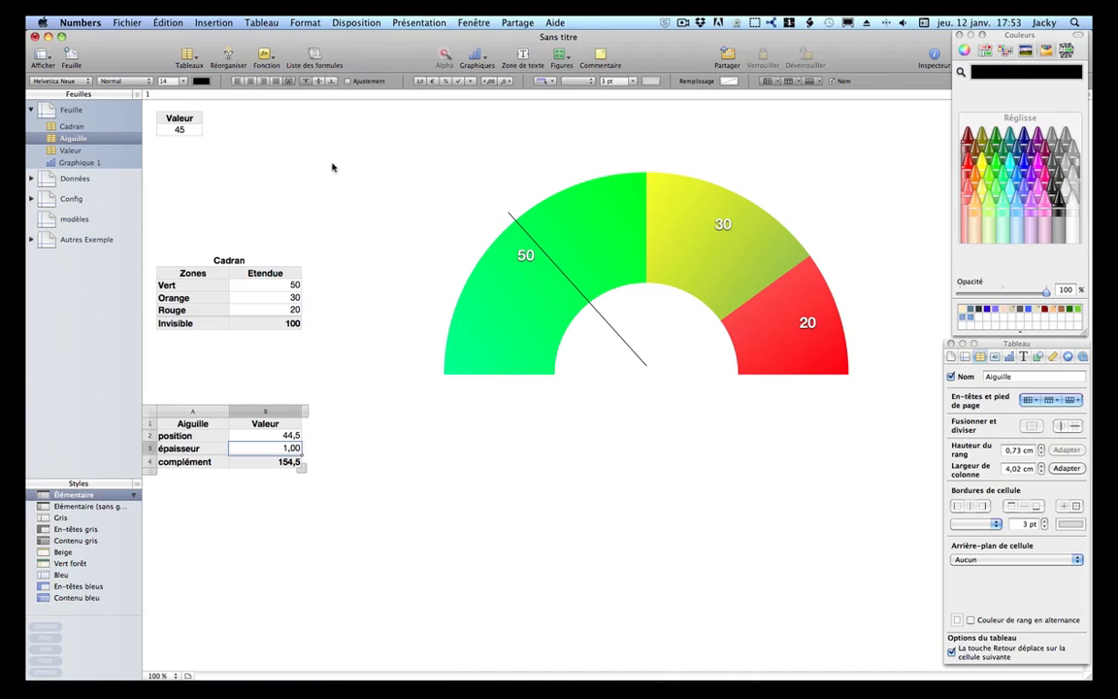
Create a 2D pie chart from the Aiguille table's position, épaisseur and complément rows and place it below the dial.
{"action": "left_click_drag", "start_coordinate": [190, 439], "coordinate": [295, 462]}
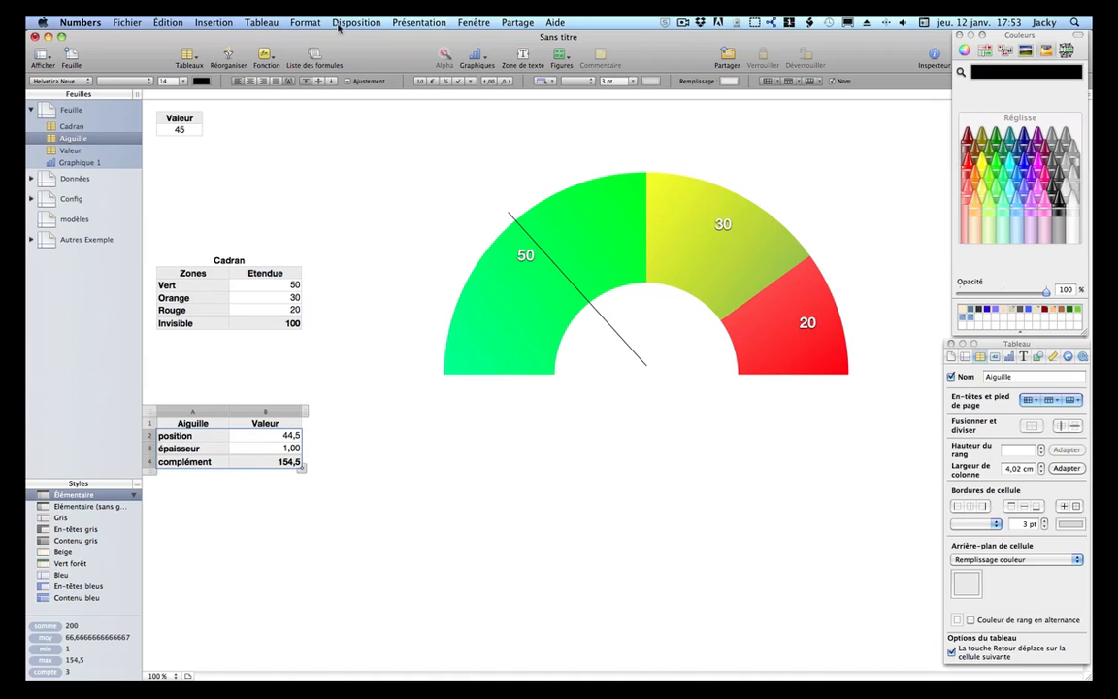
{"action": "left_click", "coordinate": [473, 56]}
{"action": "left_click", "coordinate": [485, 292]}
{"action": "left_click_drag", "start_coordinate": [456, 573], "coordinate": [627, 378]}
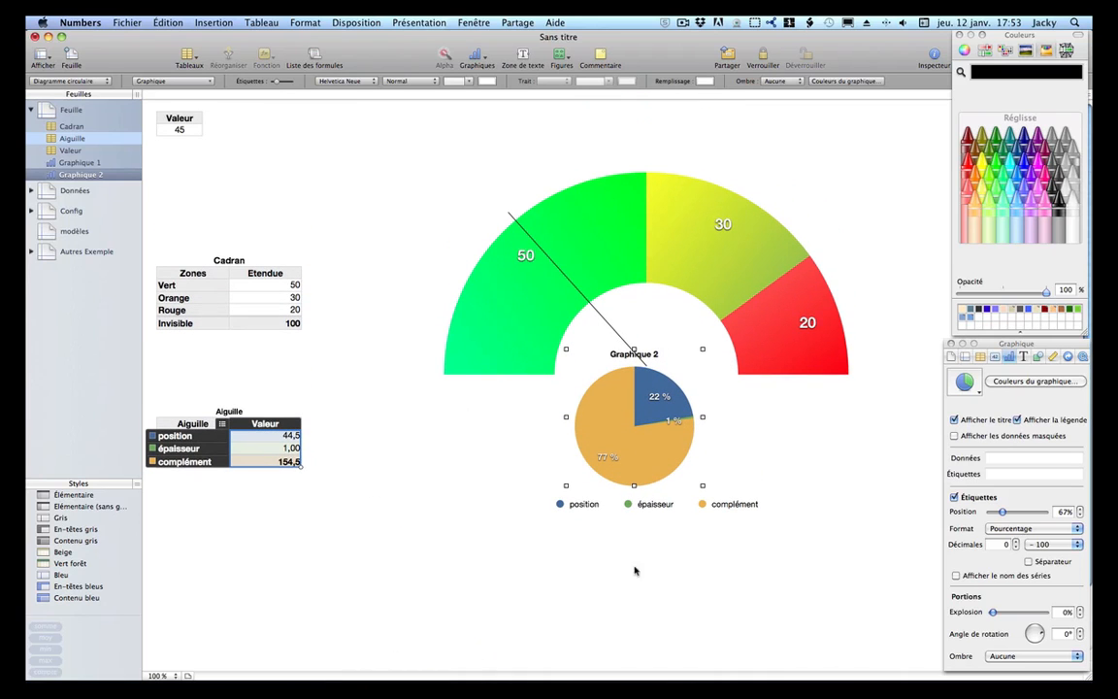
Remove the legend and hide the title of the Aiguille pie chart.
{"action": "left_click", "coordinate": [656, 505]}
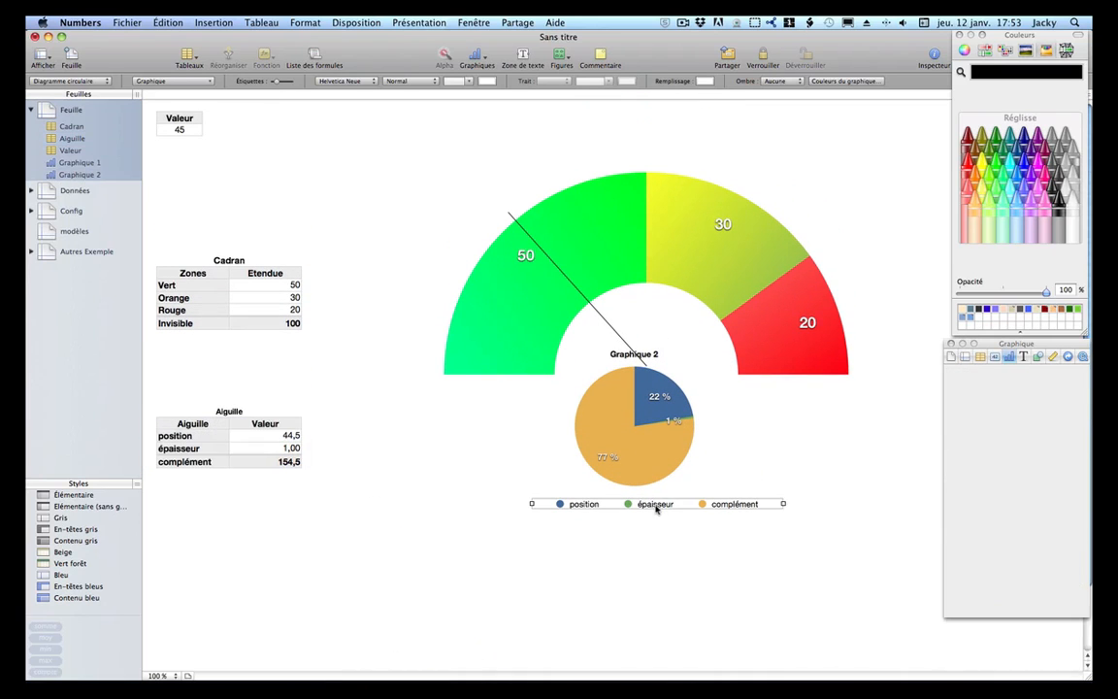
{"action": "key", "text": "BackSpace"}
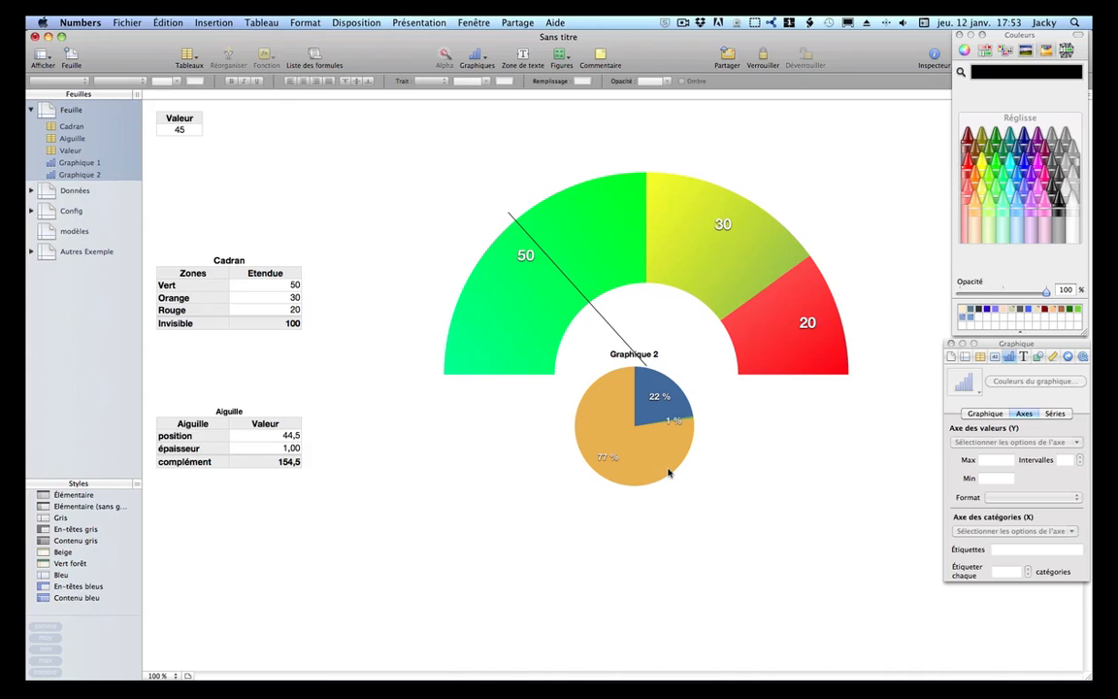
{"action": "left_click", "coordinate": [644, 447]}
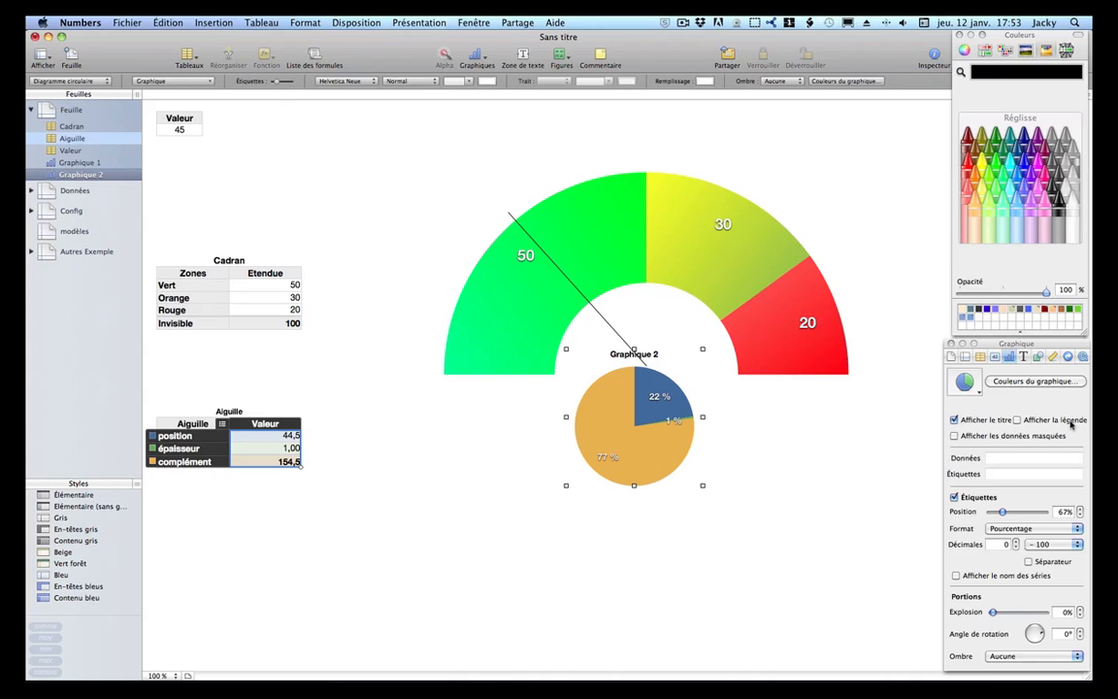
{"action": "left_click", "coordinate": [954, 420]}
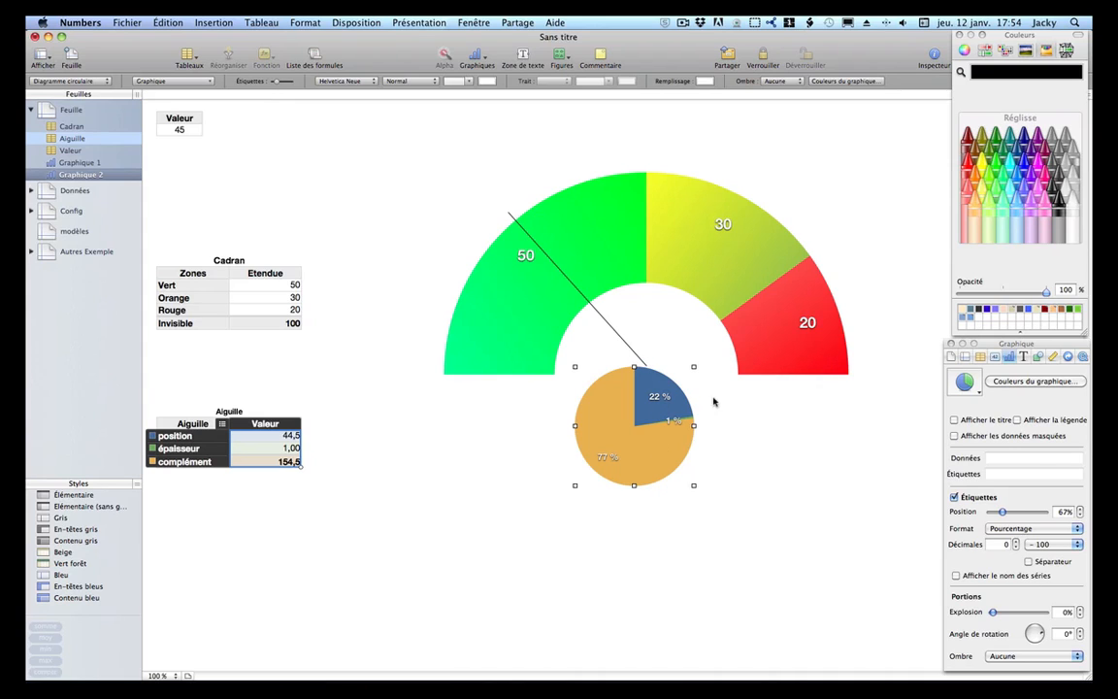
Delete the straight needle line from the dial and set the Aiguille pie chart's rotation angle to 90°.
{"action": "left_click", "coordinate": [602, 322]}
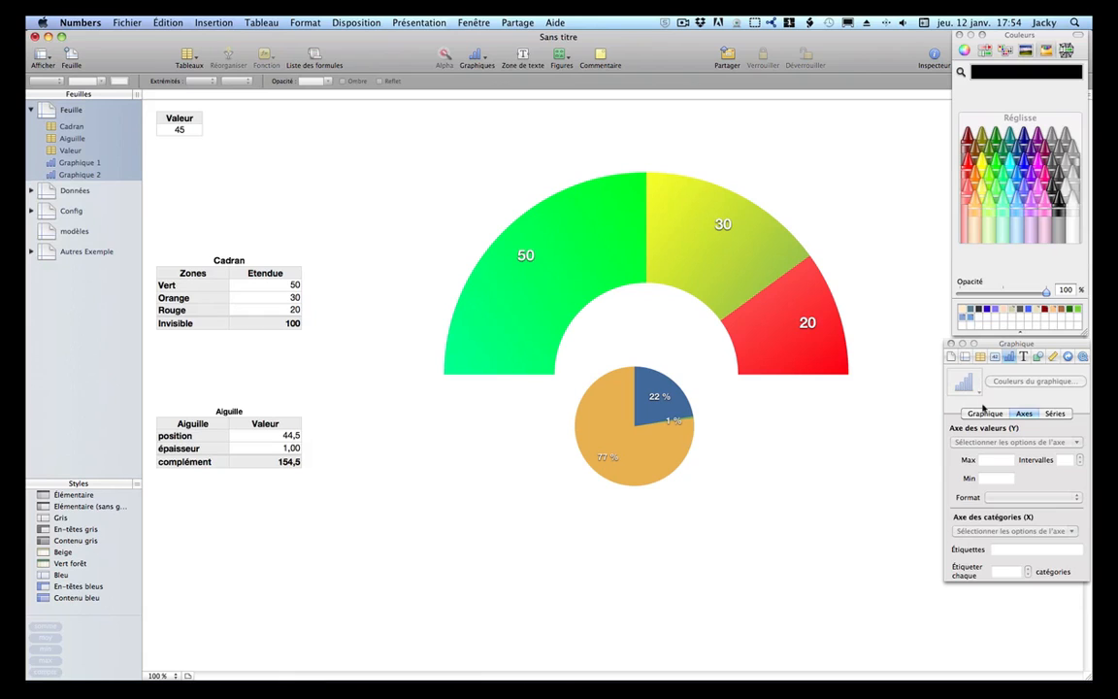
{"action": "left_click", "coordinate": [984, 414]}
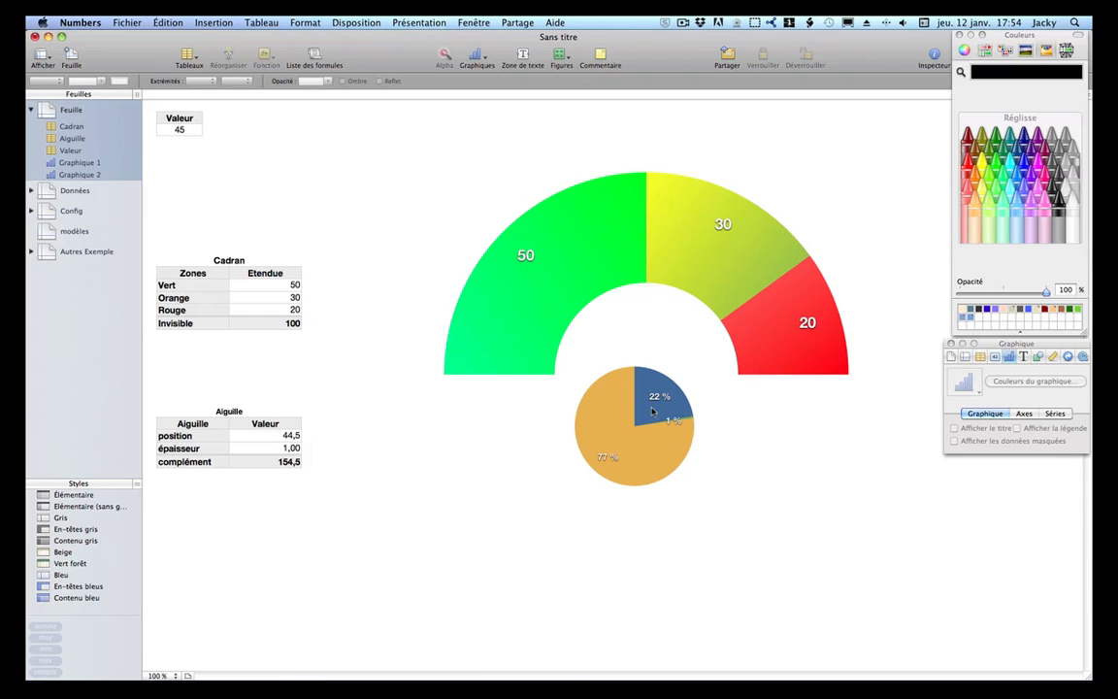
{"action": "left_click", "coordinate": [649, 444]}
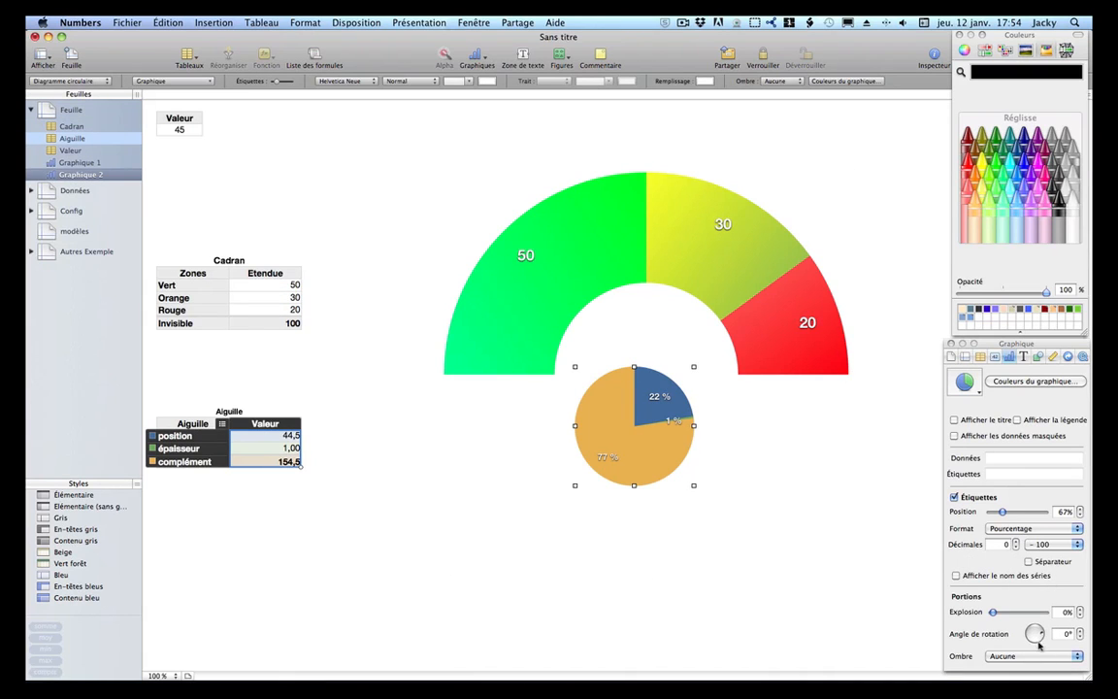
{"action": "left_click", "coordinate": [1063, 634]}
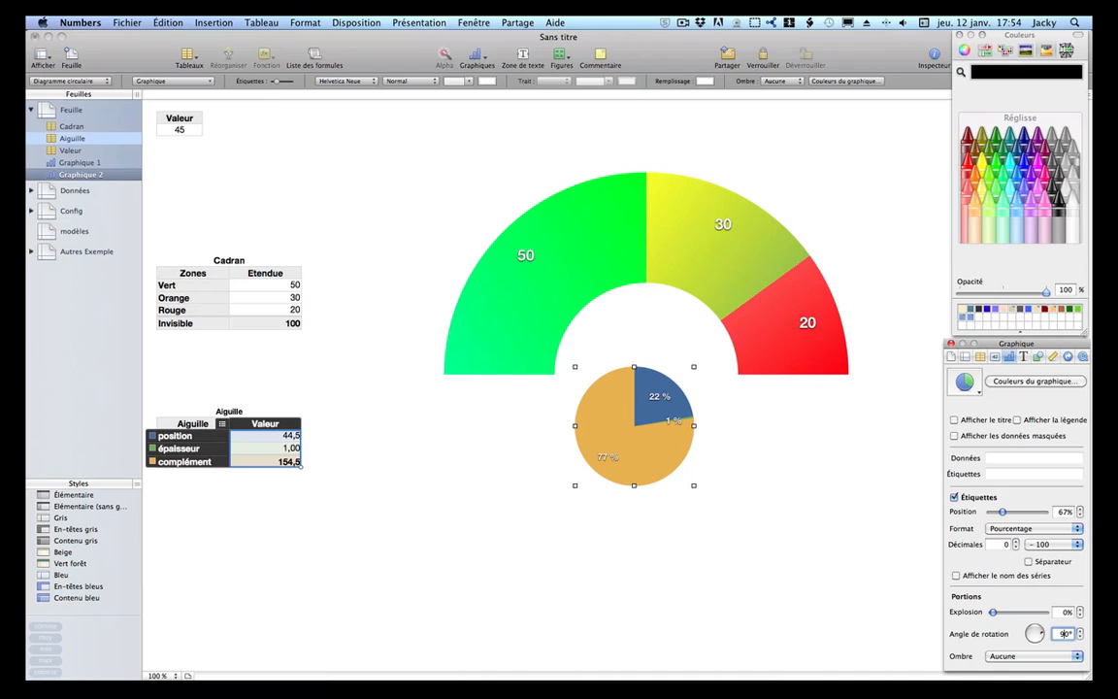
{"action": "type", "text": "90"}
{"action": "key", "text": "Return"}
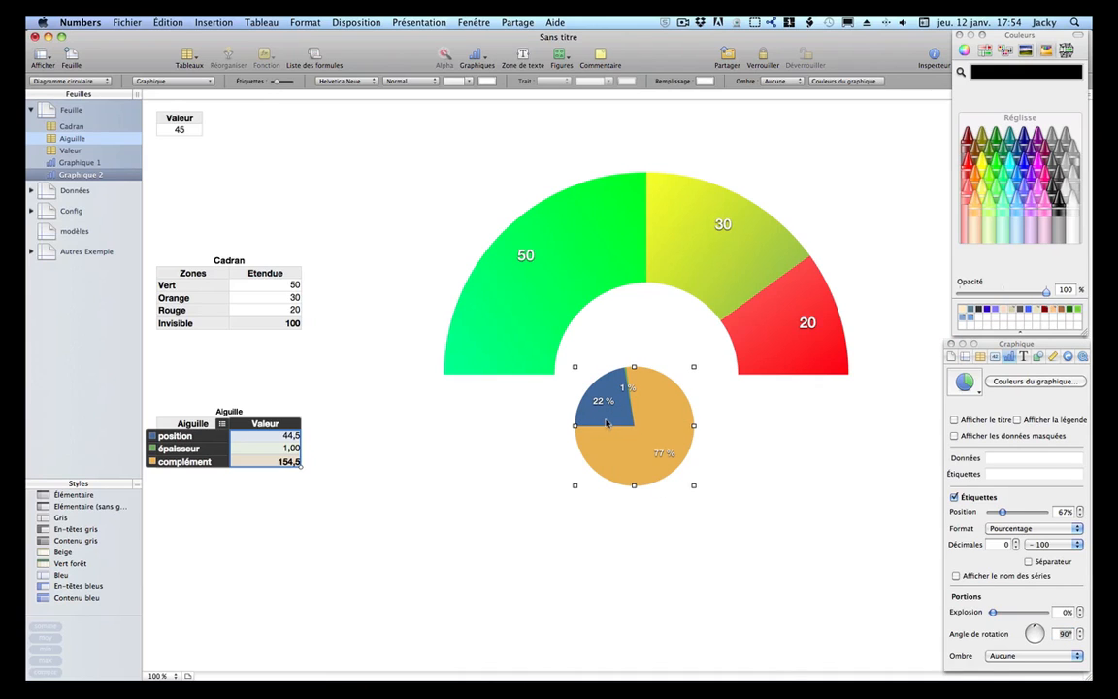
Format the Aiguille pie chart's labels as Nombre with 1 decimal.
{"action": "left_click", "coordinate": [1009, 528]}
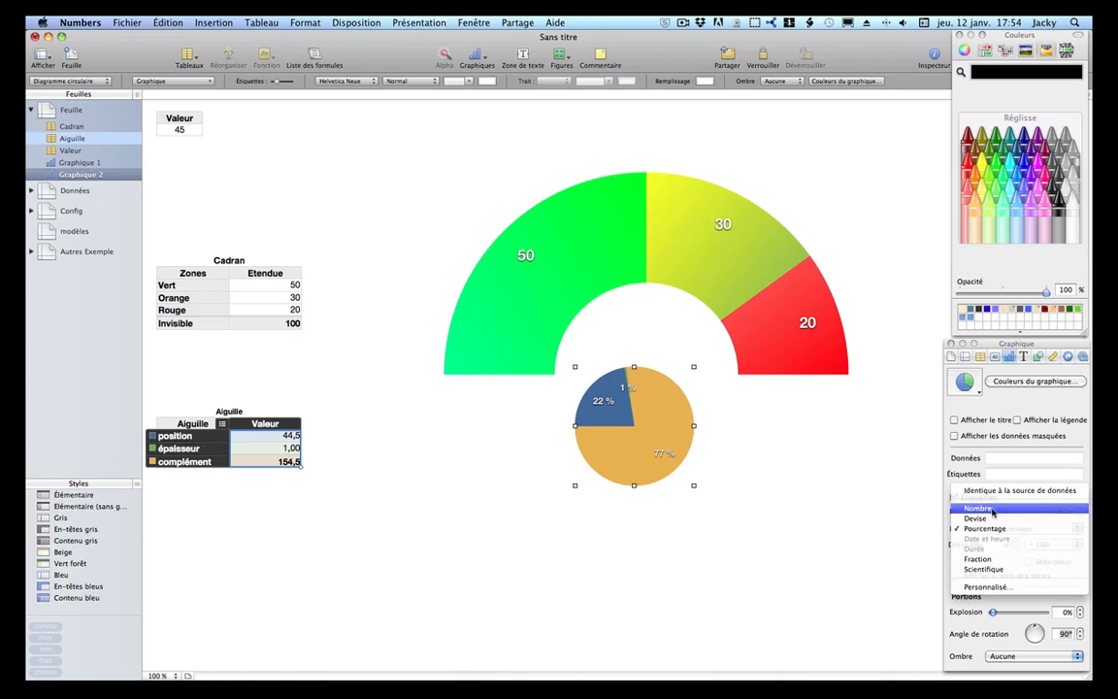
{"action": "left_click", "coordinate": [994, 509]}
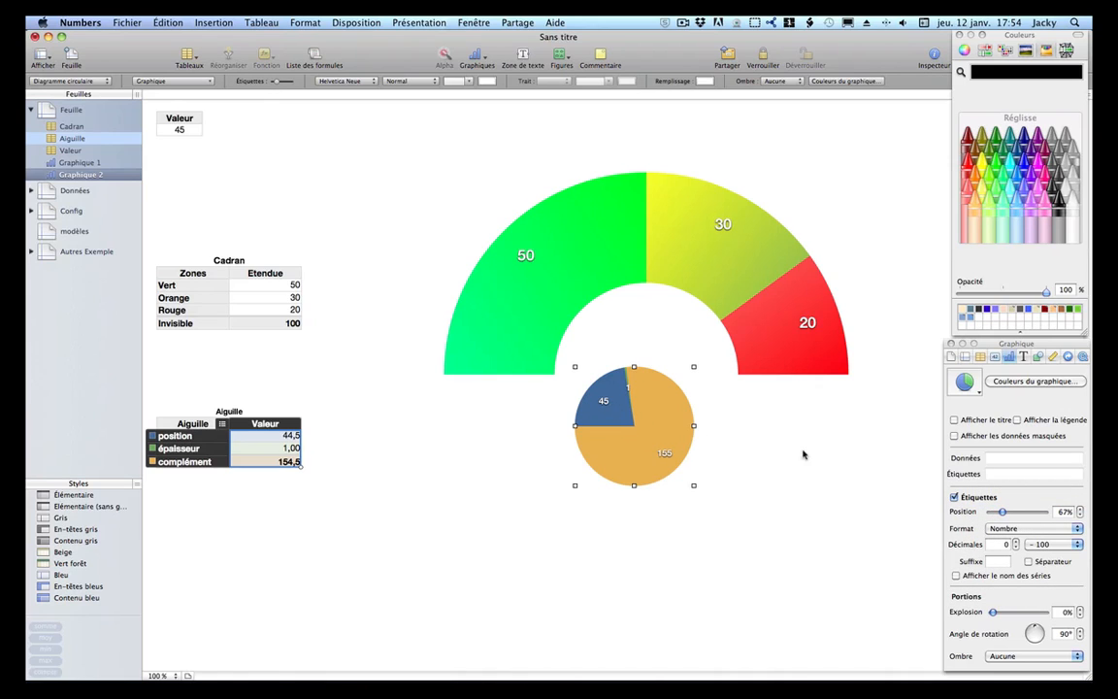
{"action": "left_click", "coordinate": [1017, 542]}
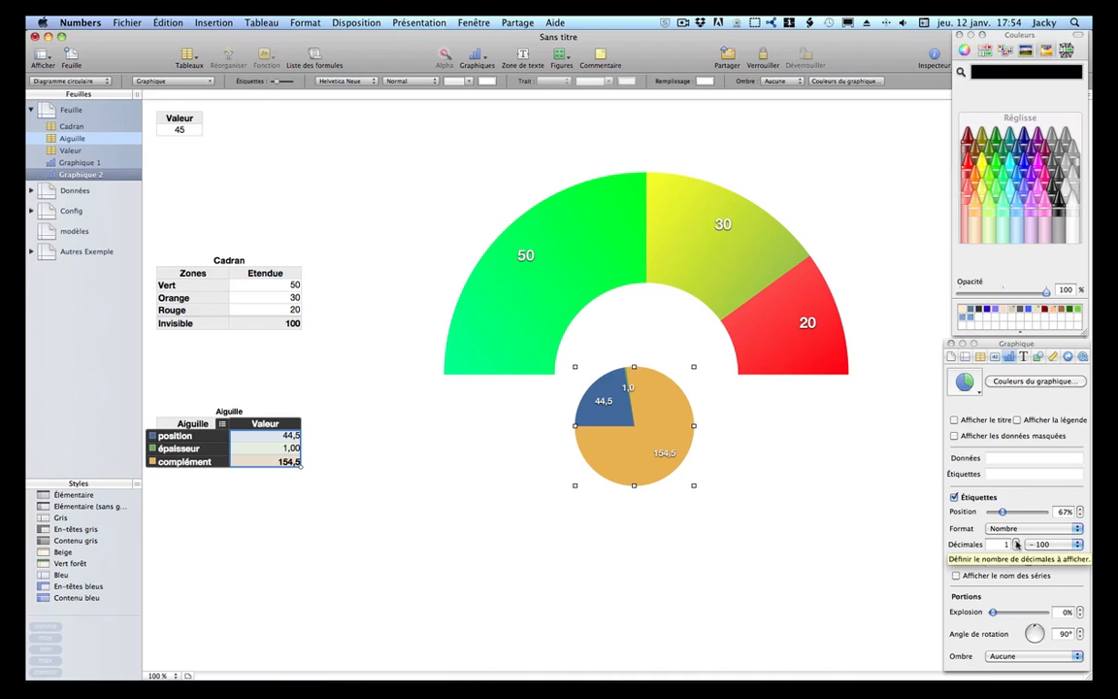
Fill the thin épaisseur slice of the Aiguille pie chart with black (Réglisse).
{"action": "left_click", "coordinate": [628, 387]}
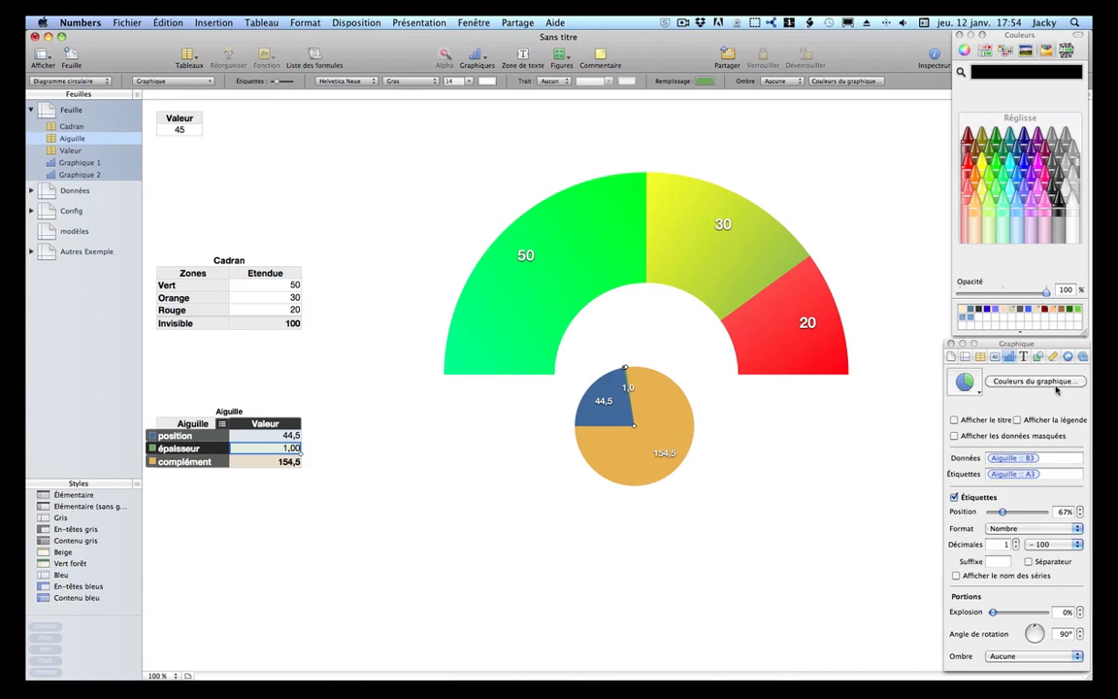
{"action": "left_click", "coordinate": [1040, 356]}
{"action": "left_click", "coordinate": [964, 415]}
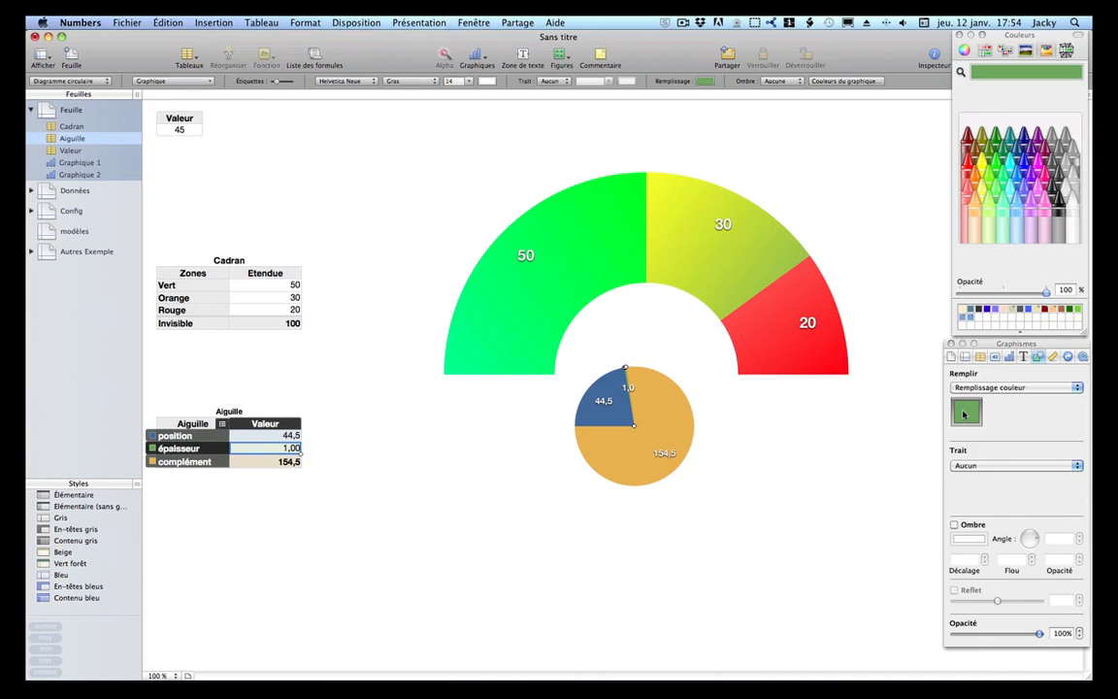
{"action": "left_click", "coordinate": [1065, 205]}
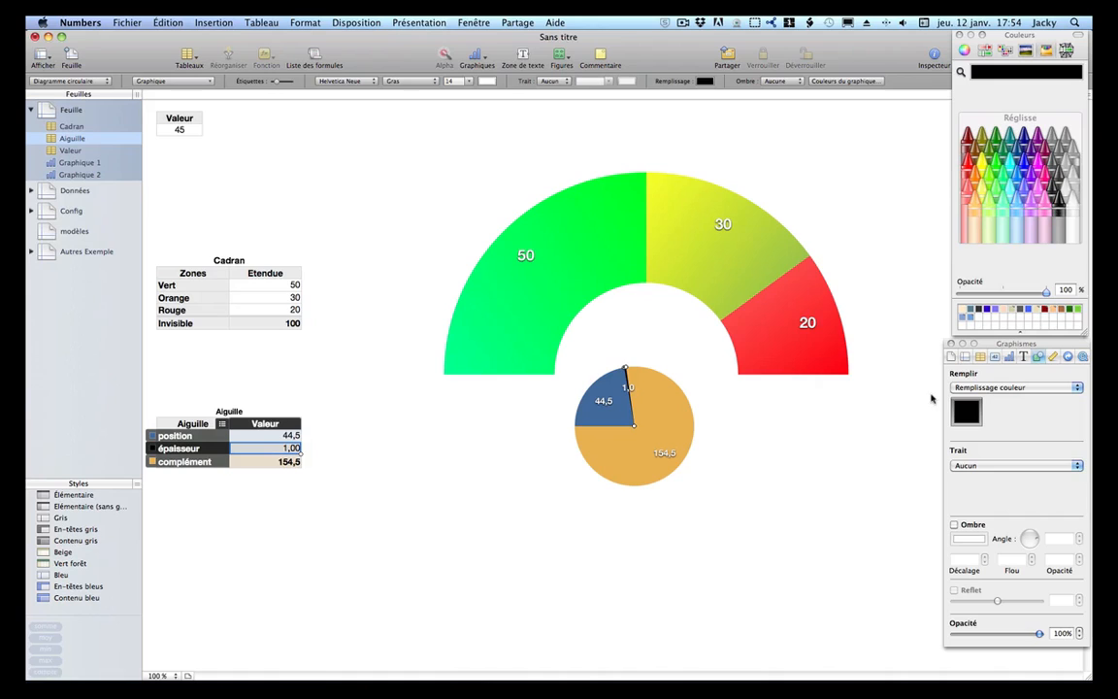
{"action": "left_click", "coordinate": [746, 439]}
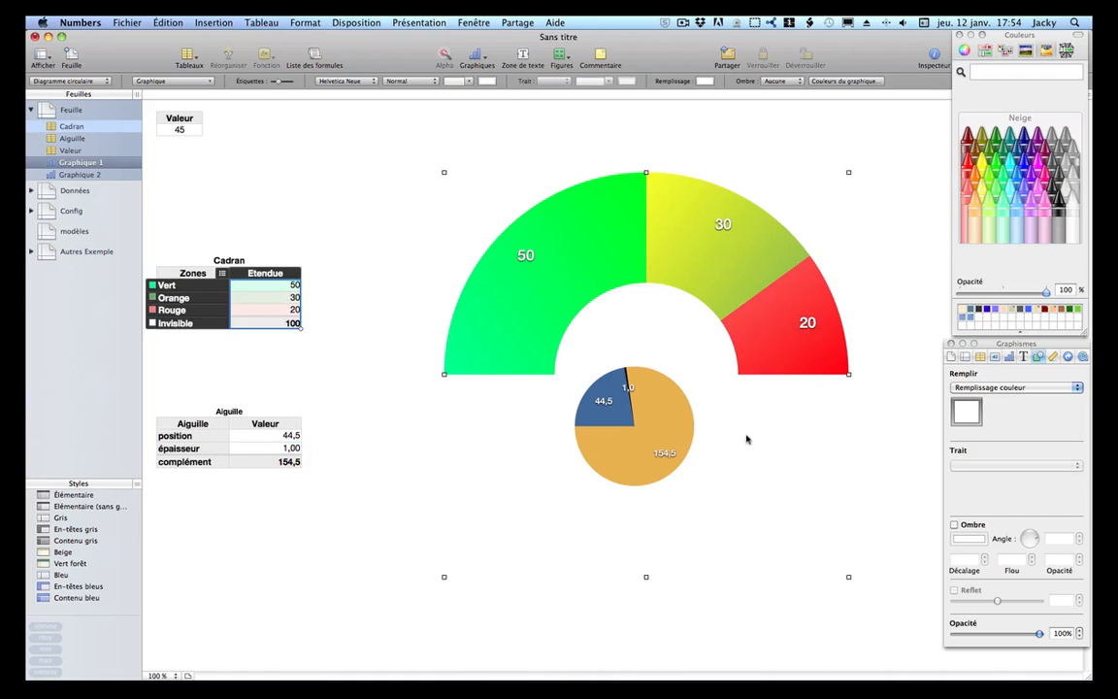
Set the background fill of the whole Aiguille pie chart to Aucun.
{"action": "left_click", "coordinate": [667, 411]}
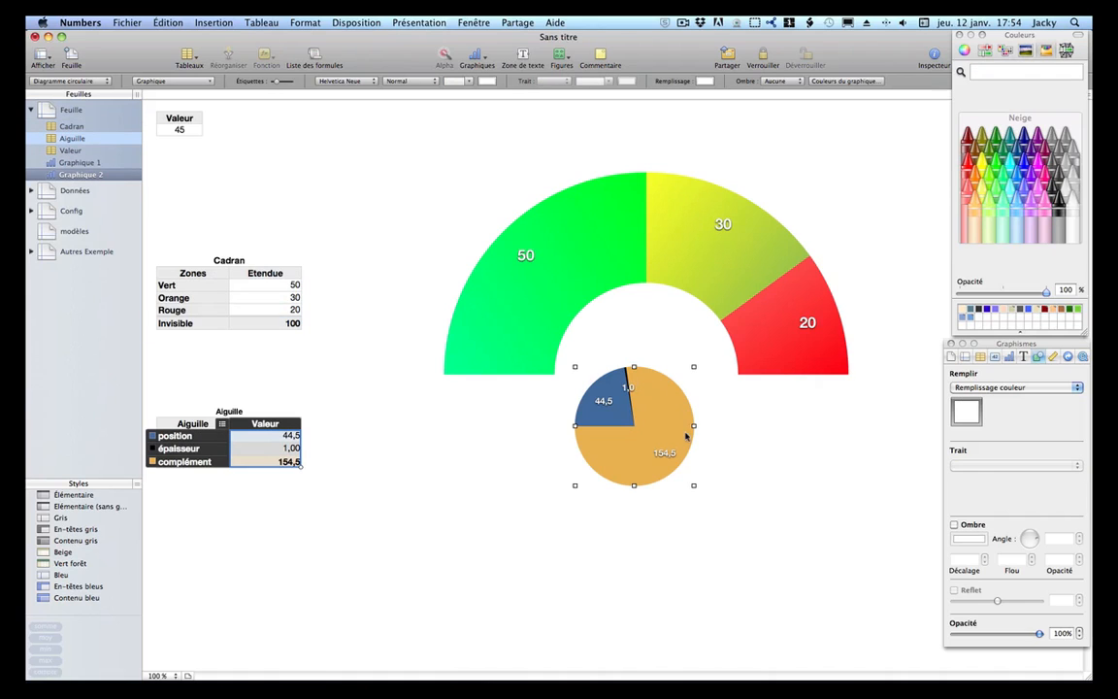
{"action": "left_click", "coordinate": [987, 387]}
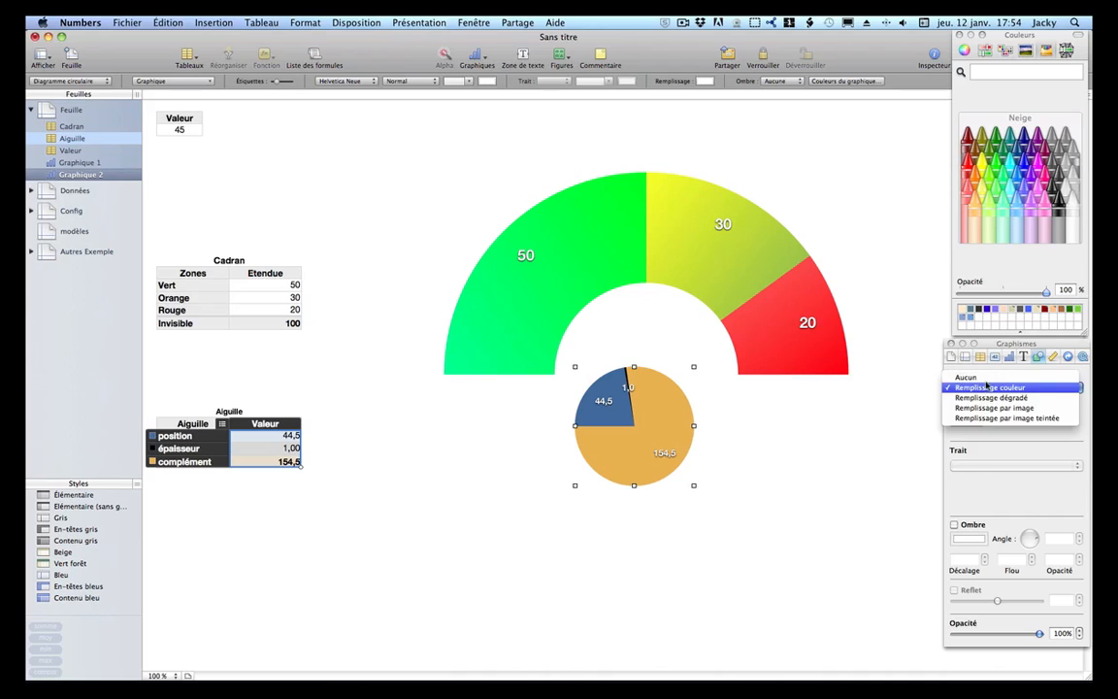
{"action": "left_click", "coordinate": [986, 377]}
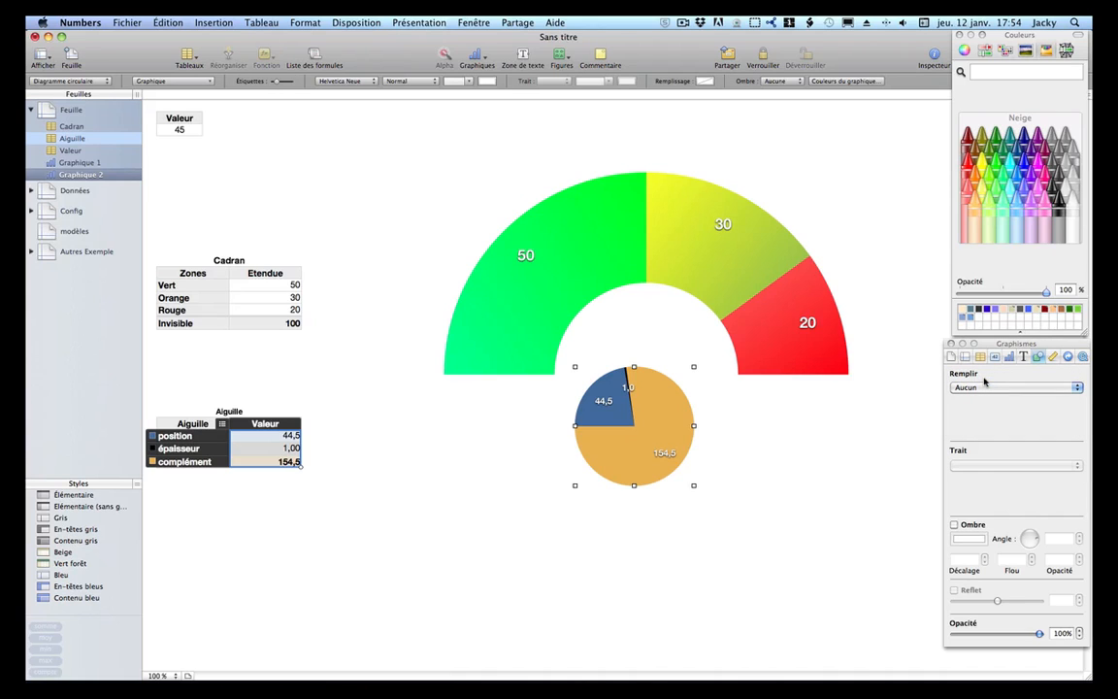
Set the fill of the Aiguille pie chart's large complément slice to Aucun.
{"action": "left_click", "coordinate": [676, 450]}
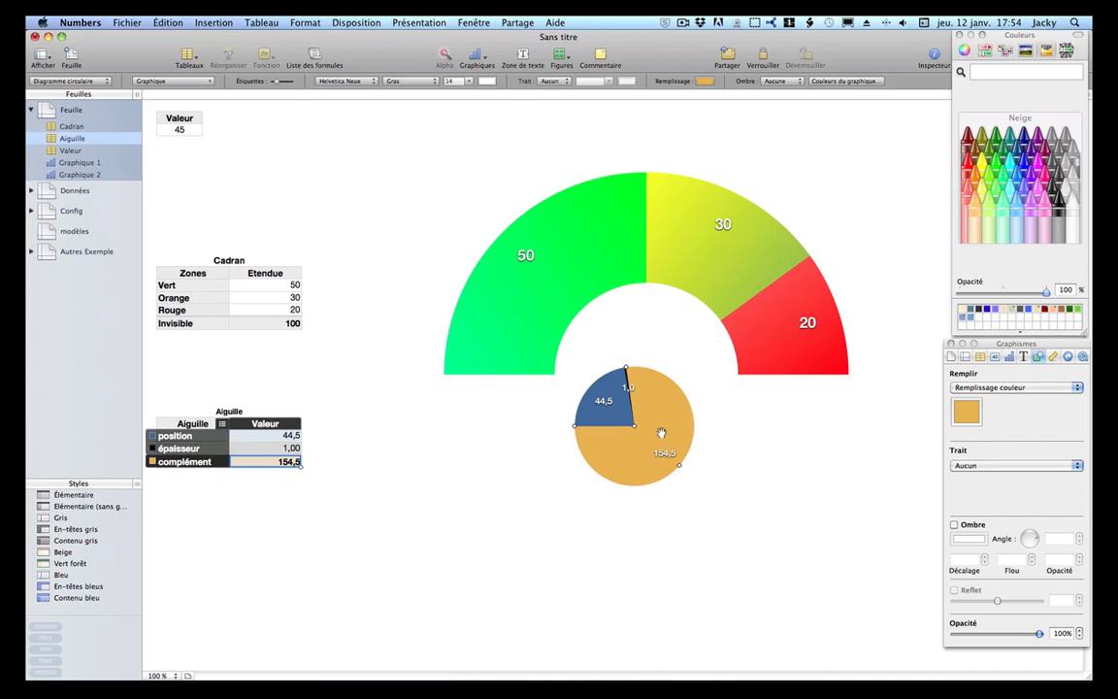
{"action": "left_click", "coordinate": [976, 389]}
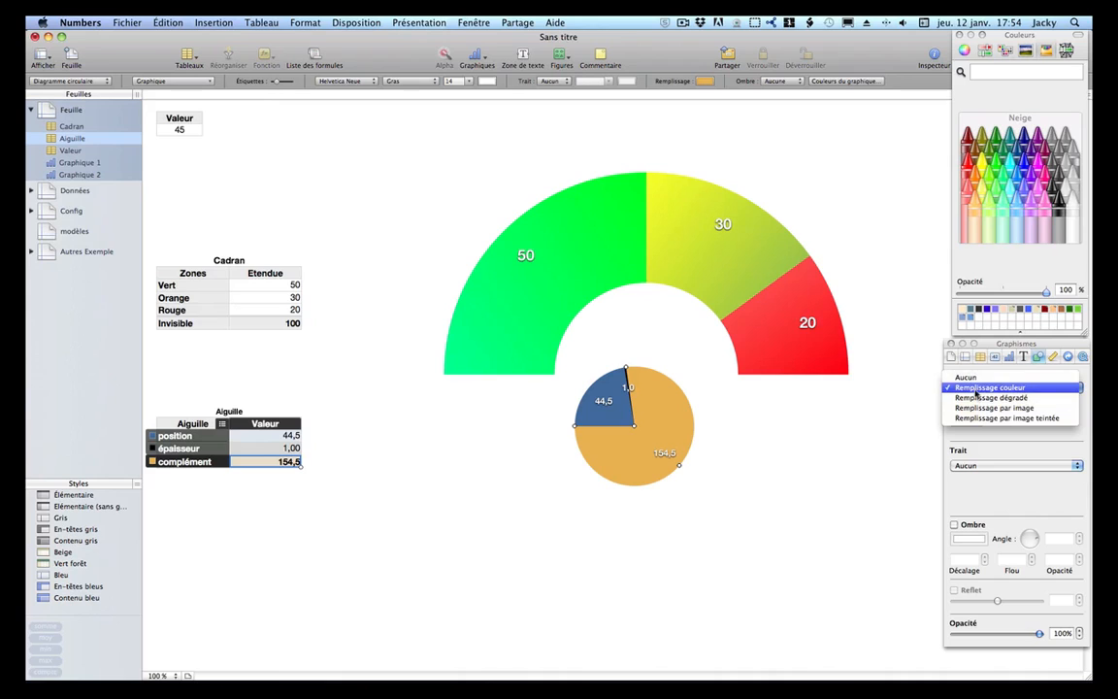
{"action": "left_click", "coordinate": [967, 378]}
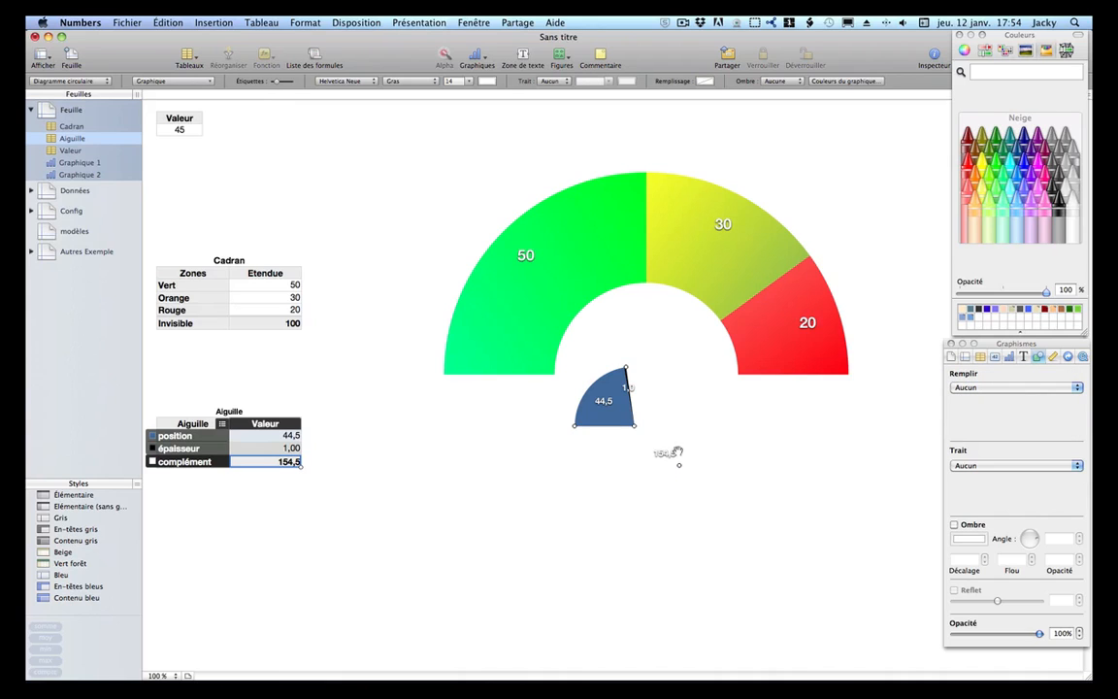
{"action": "left_click", "coordinate": [661, 454]}
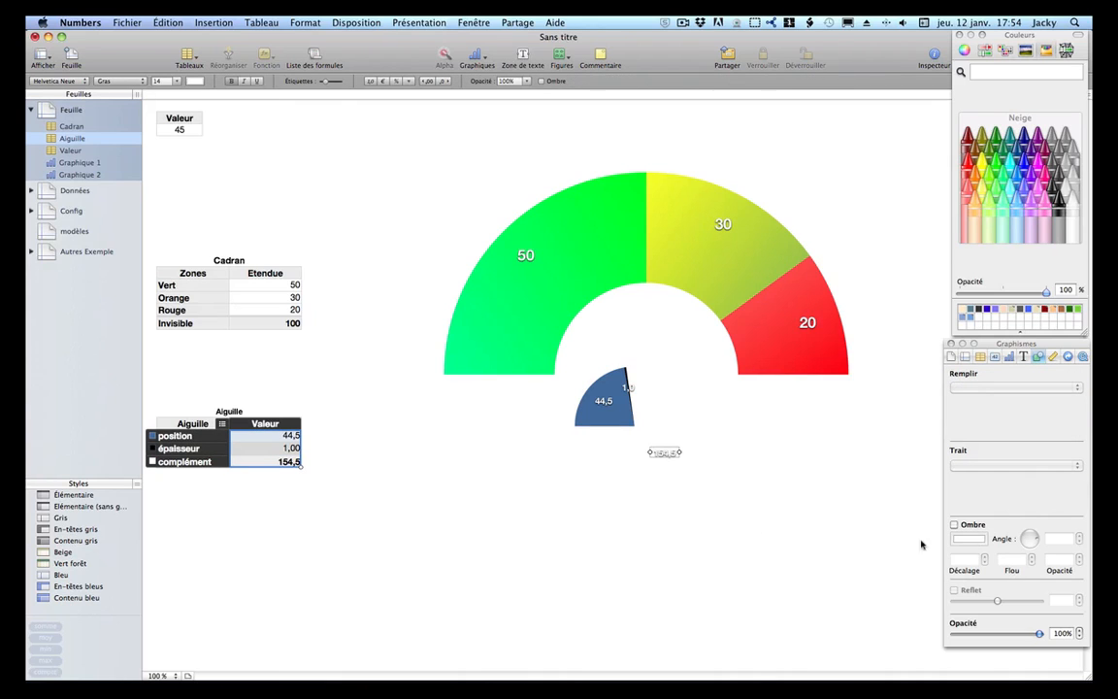
{"action": "left_click", "coordinate": [686, 530]}
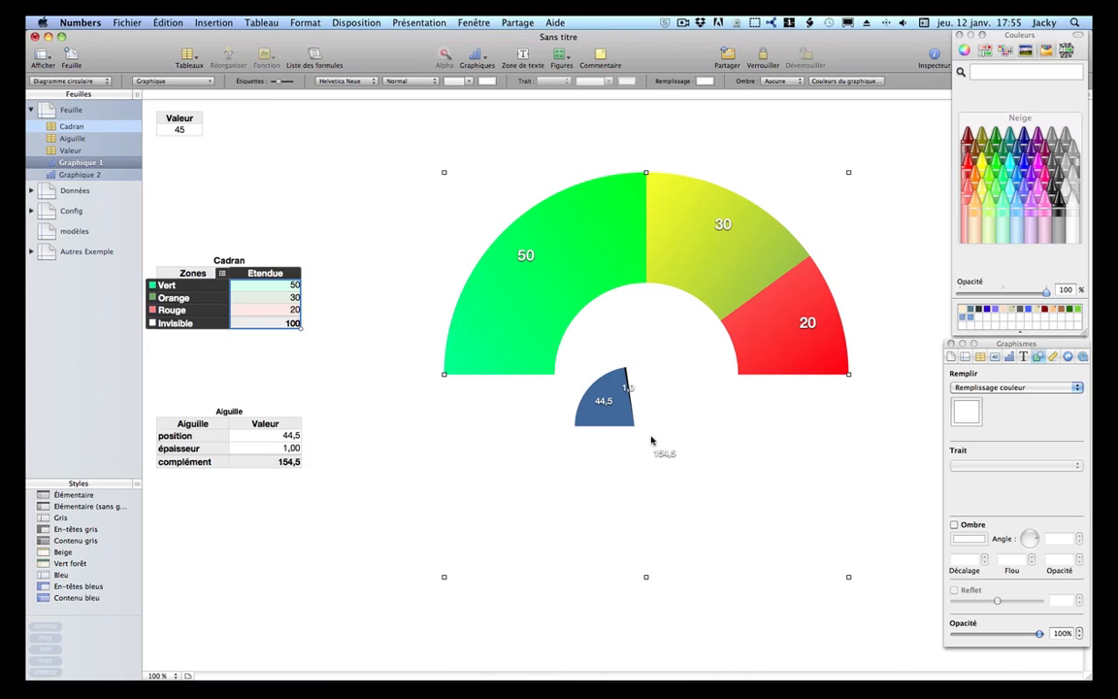
Set the fill of the blue position slice in the Aiguille pie chart to Aucun.
{"action": "left_click", "coordinate": [605, 409]}
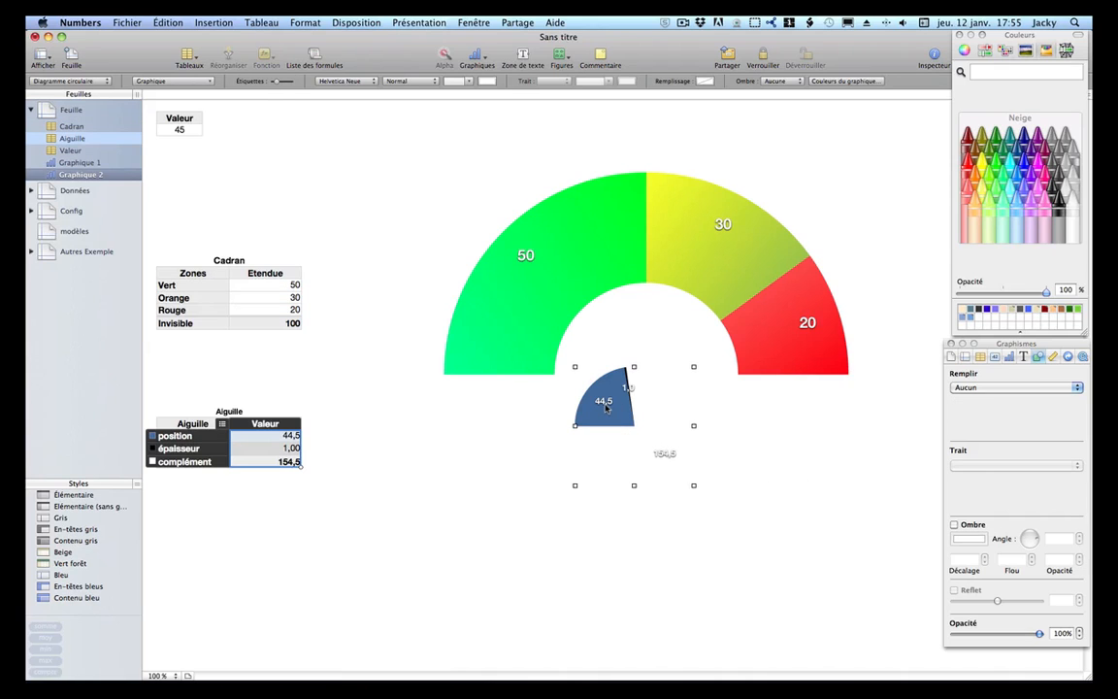
{"action": "left_click", "coordinate": [607, 394]}
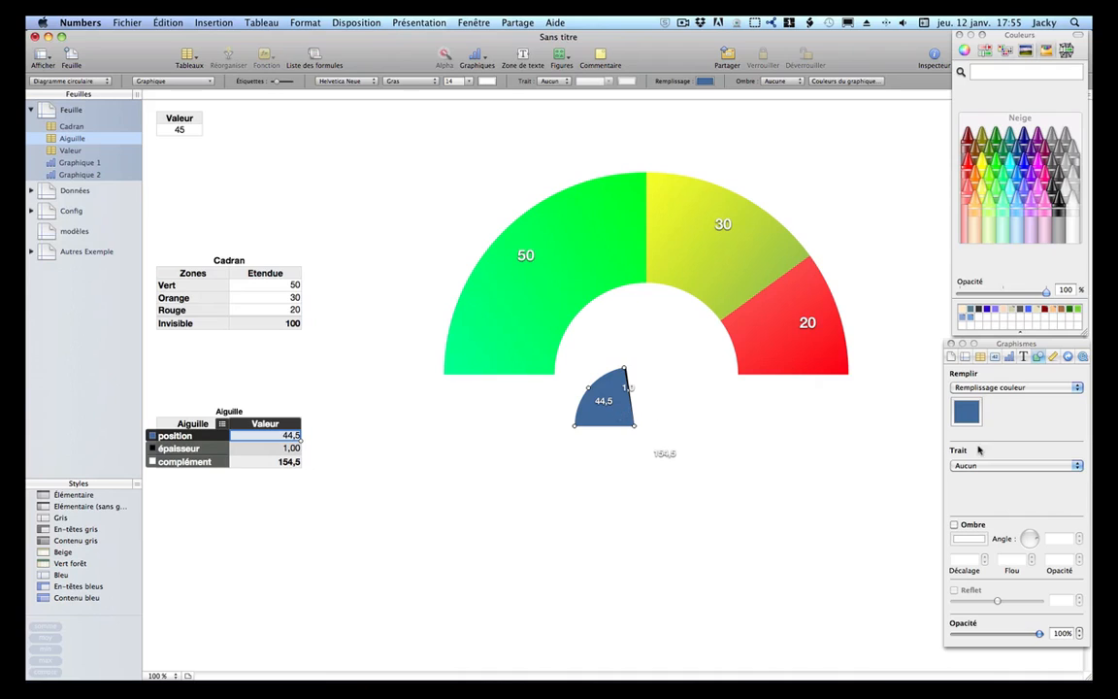
{"action": "left_click", "coordinate": [980, 387]}
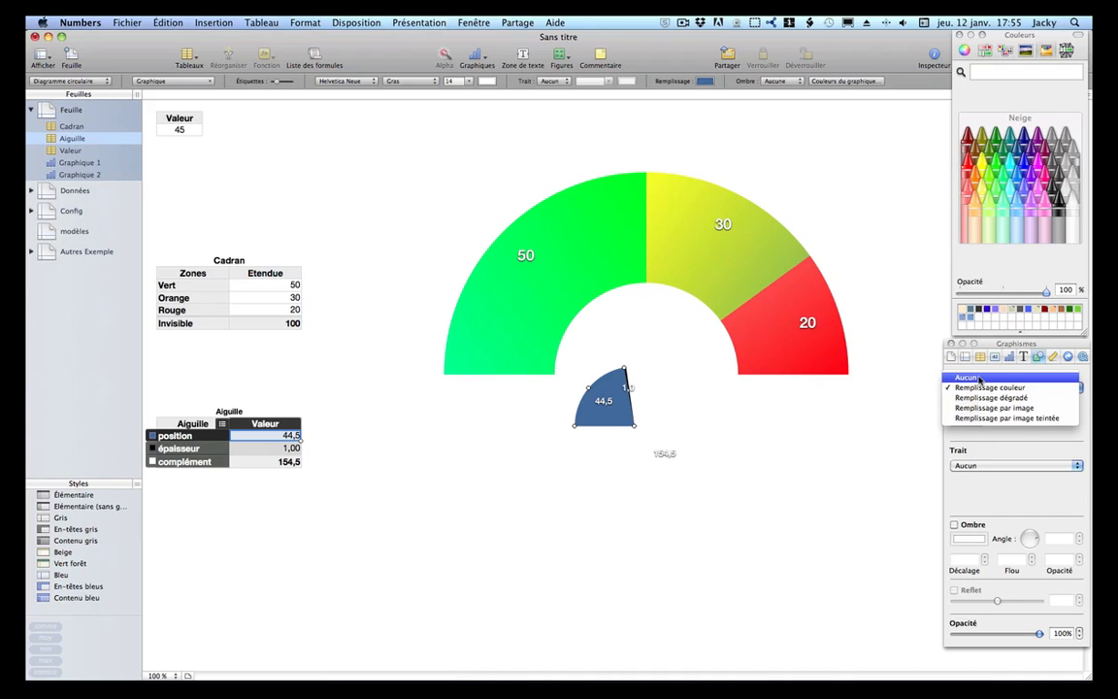
{"action": "left_click", "coordinate": [980, 378]}
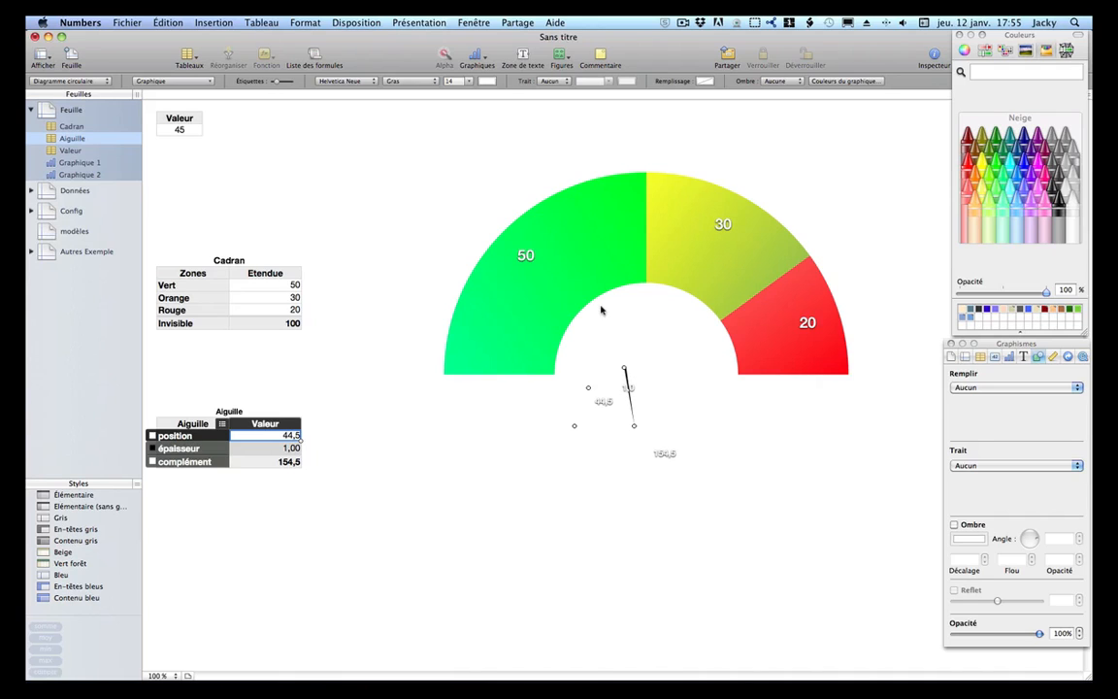
Move the Aiguille pie chart's labels outside the slices by setting their position to 123%.
{"action": "left_click", "coordinate": [631, 398]}
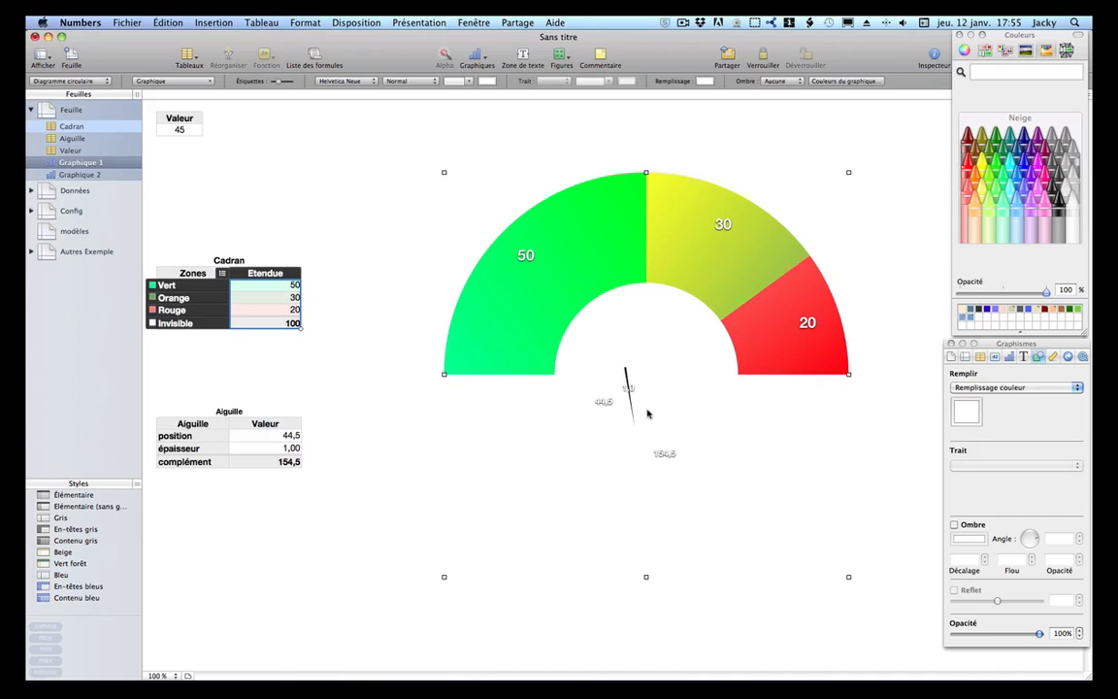
{"action": "left_click", "coordinate": [633, 412]}
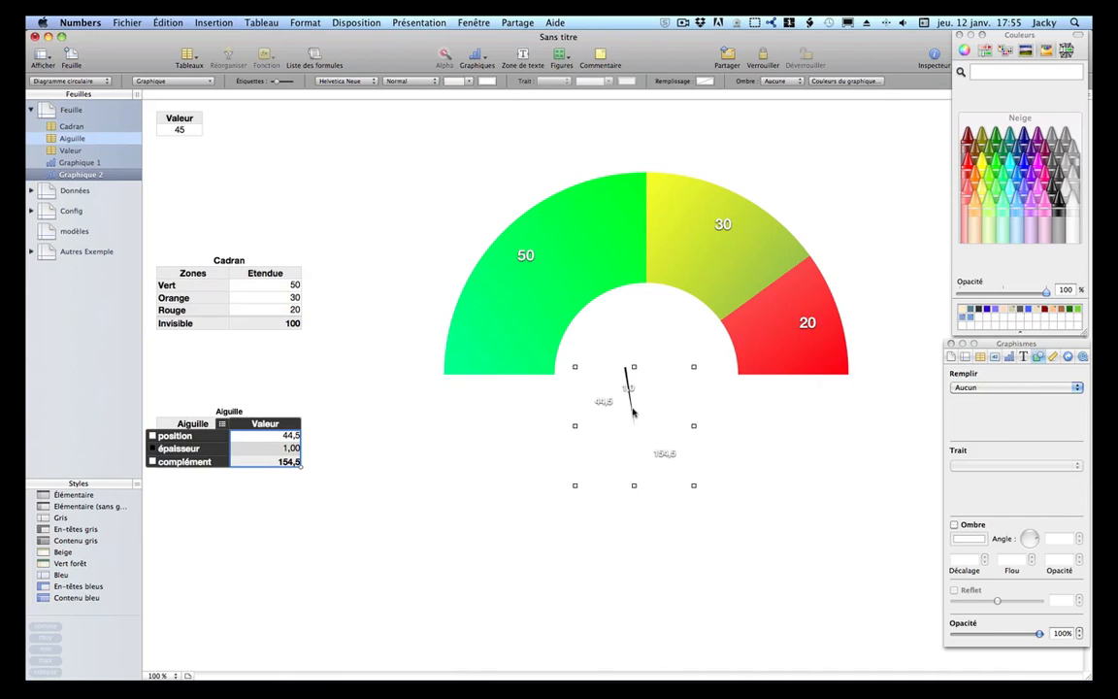
{"action": "left_click", "coordinate": [1010, 357]}
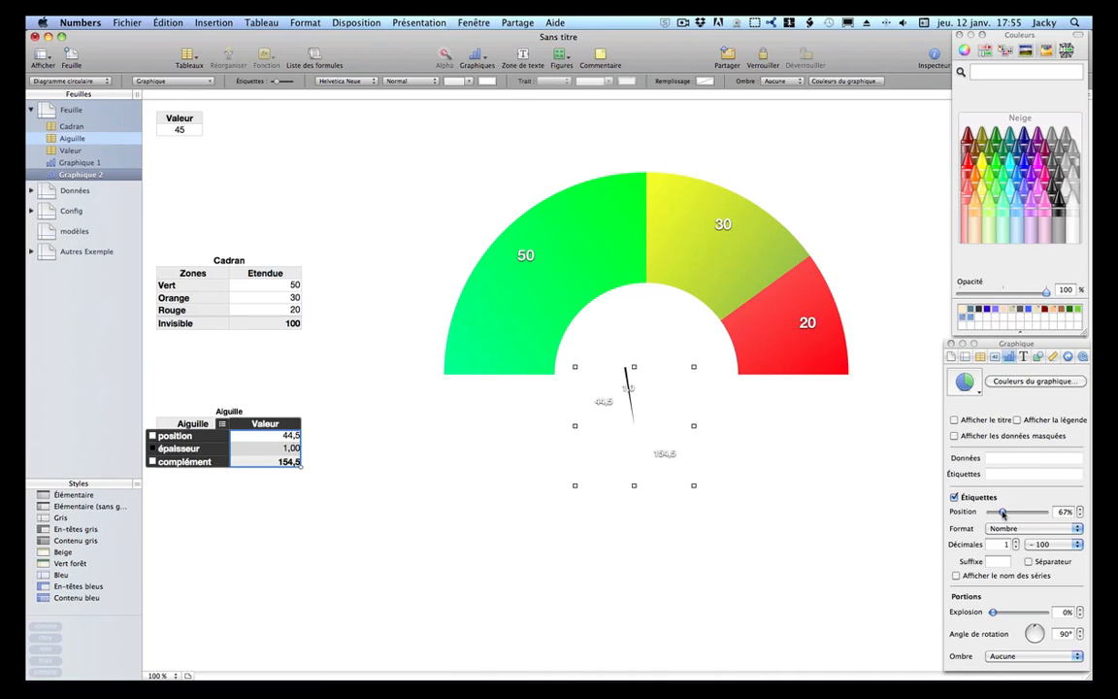
{"action": "left_click_drag", "start_coordinate": [1004, 513], "coordinate": [1021, 513]}
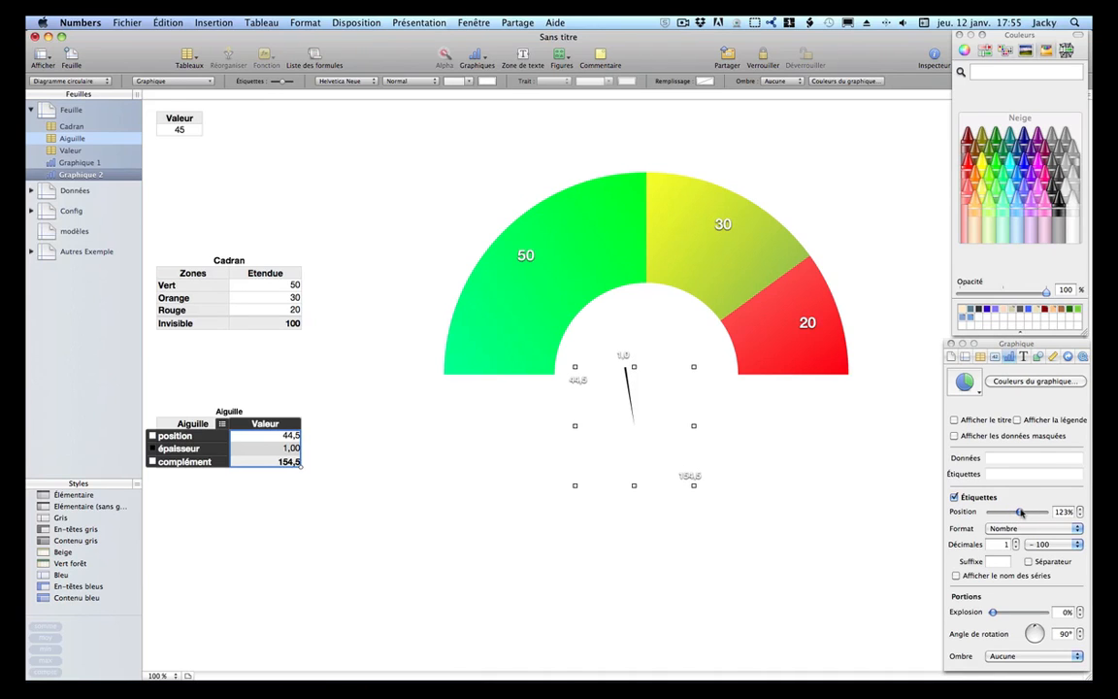
Format the label of the thin épaisseur slice in black at font size 18.
{"action": "left_click", "coordinate": [623, 355]}
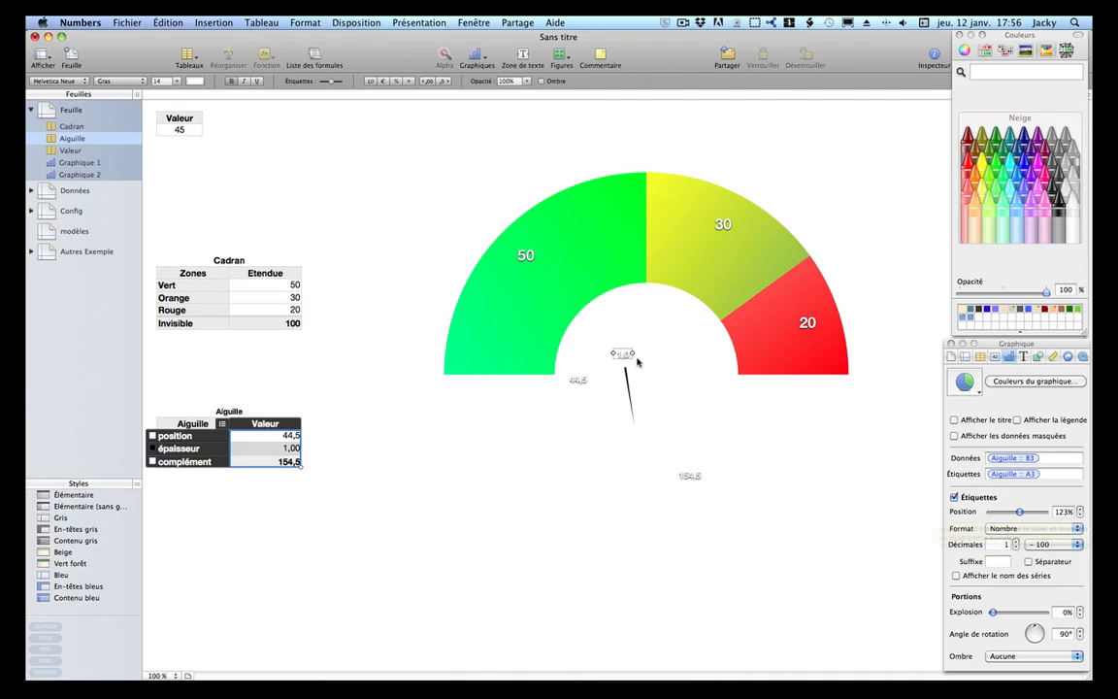
{"action": "left_click", "coordinate": [196, 81]}
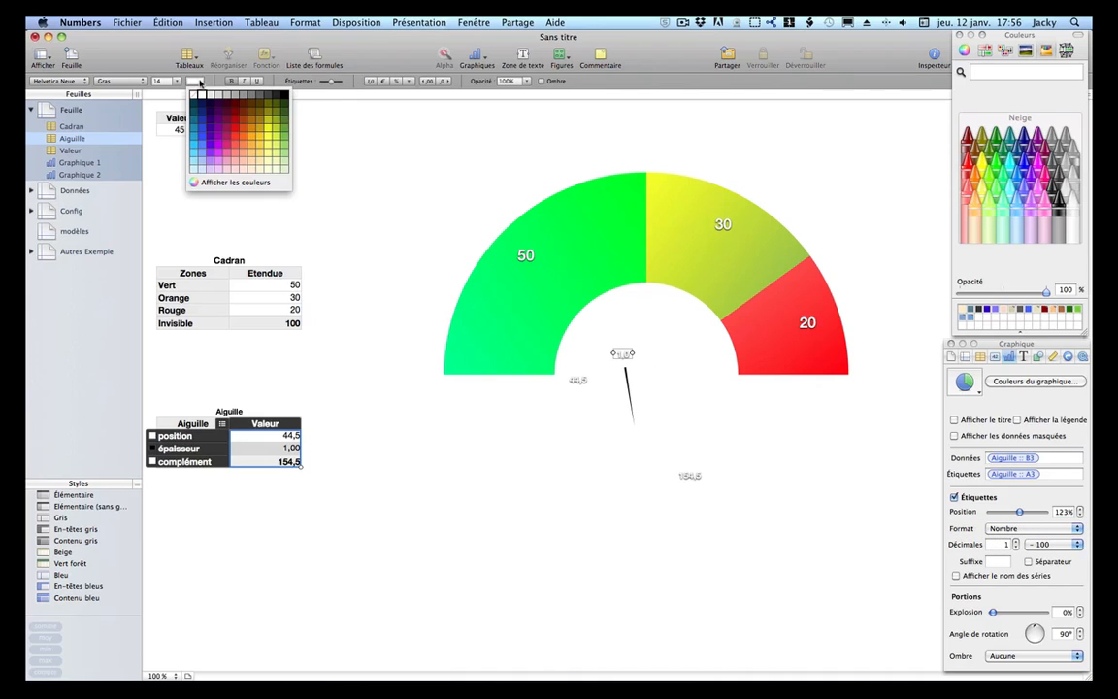
{"action": "left_click", "coordinate": [262, 94]}
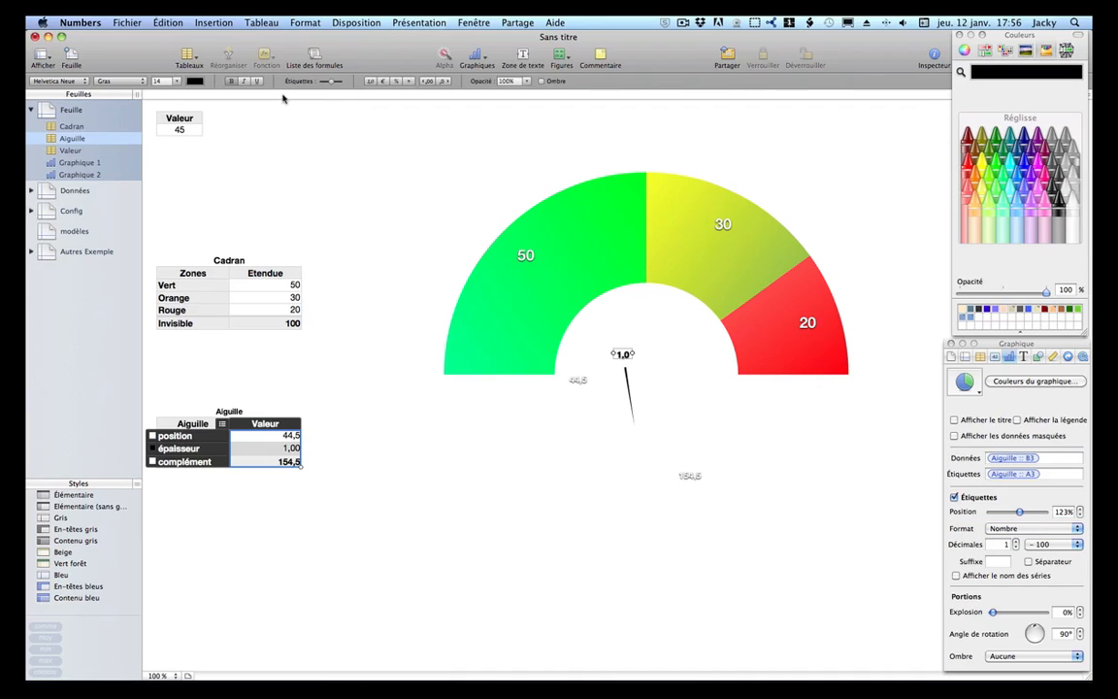
{"action": "left_click", "coordinate": [177, 81]}
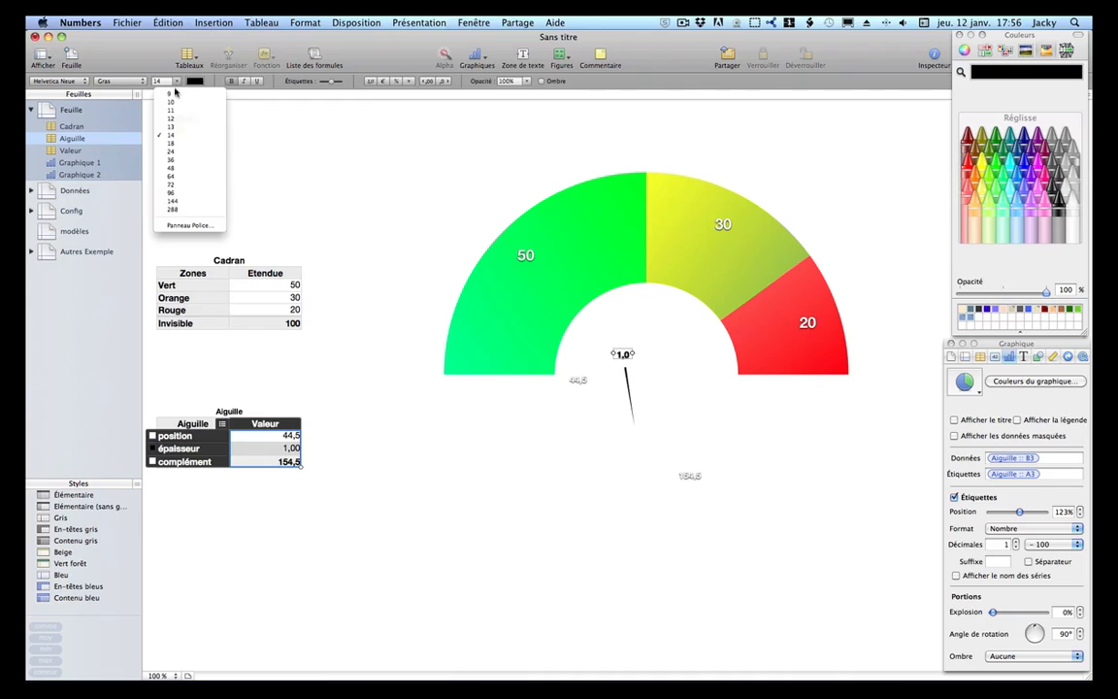
{"action": "left_click", "coordinate": [180, 143]}
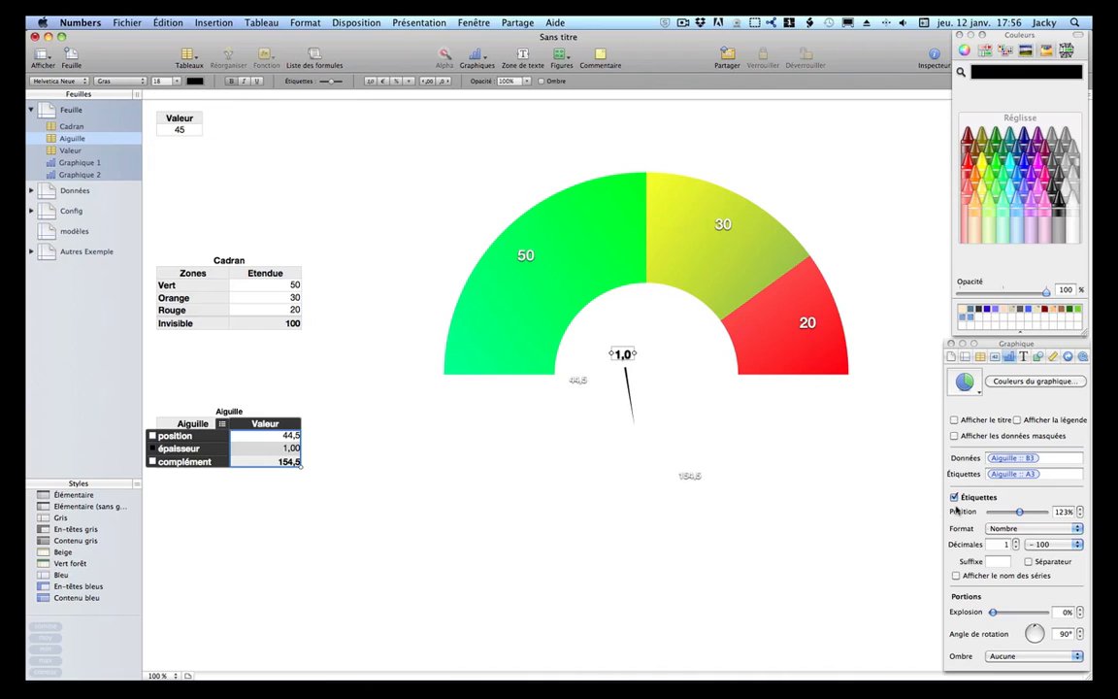
Hide the labels of the complément and position slices in the Aiguille pie chart.
{"action": "left_click", "coordinate": [690, 475]}
{"action": "left_click", "coordinate": [579, 379]}
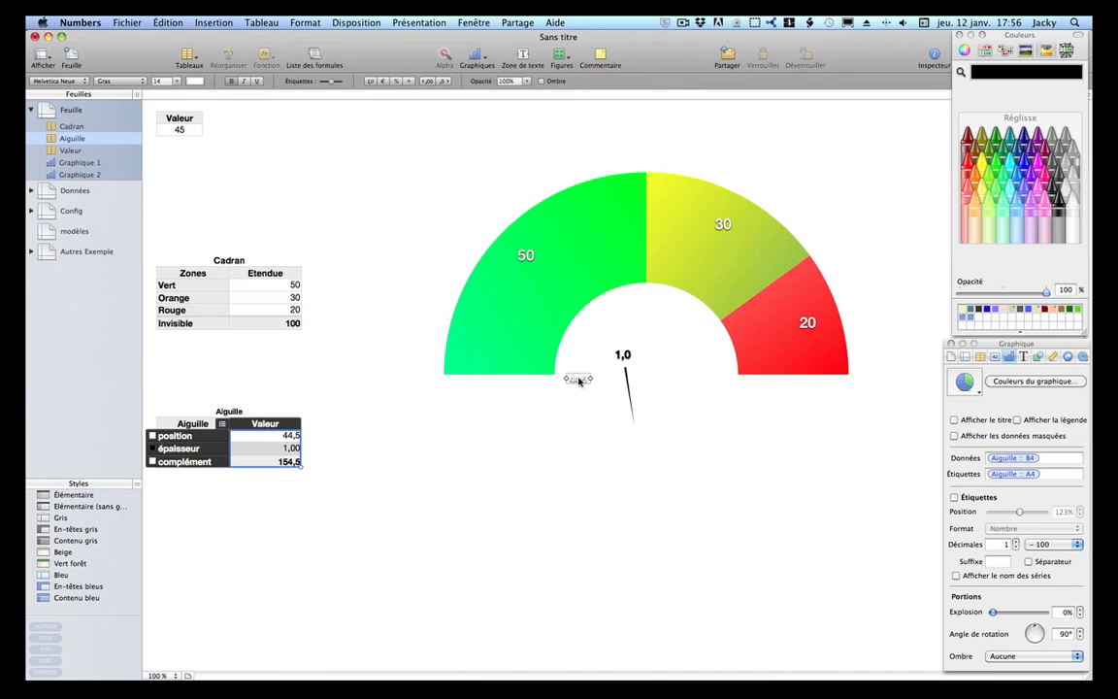
{"action": "left_click", "coordinate": [954, 498]}
{"action": "left_click_drag", "start_coordinate": [631, 417], "coordinate": [653, 415]}
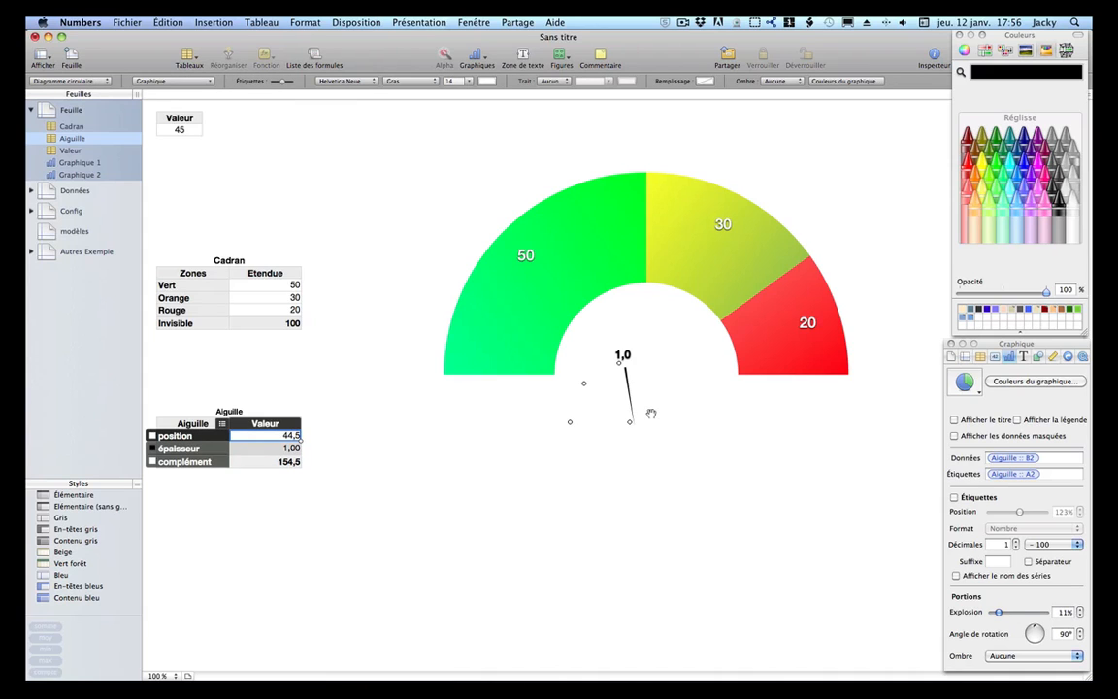
{"action": "left_click", "coordinate": [806, 440]}
Enlarge the Aiguille pie chart to nearly the dial's diameter and align its centre with the dial so the needle reaches the outer edge.
{"action": "left_click", "coordinate": [666, 450]}
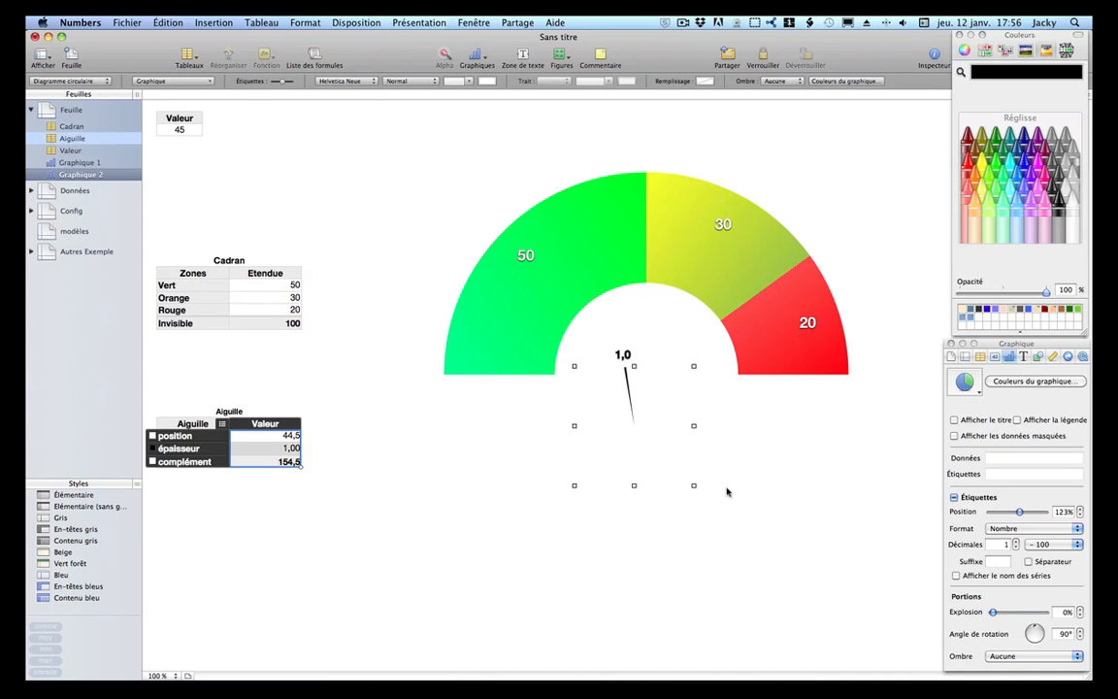
{"action": "left_click_drag", "start_coordinate": [694, 366], "coordinate": [763, 307]}
{"action": "left_click_drag", "start_coordinate": [574, 487], "coordinate": [489, 527]}
{"action": "left_click_drag", "start_coordinate": [619, 387], "coordinate": [641, 320]}
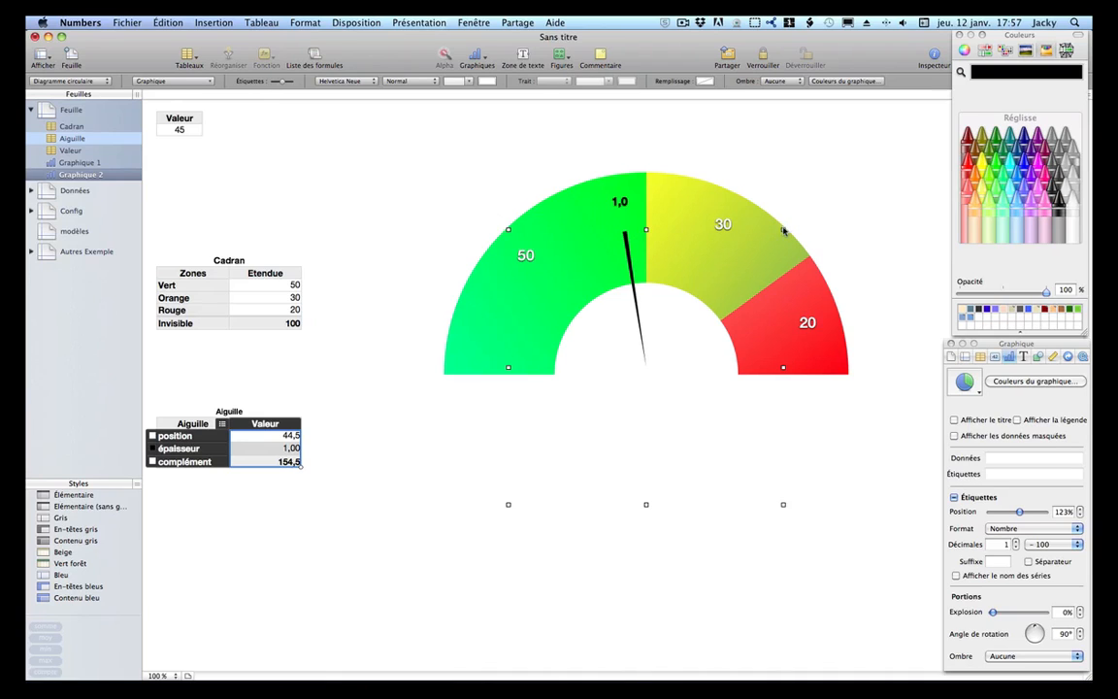
{"action": "left_click_drag", "start_coordinate": [783, 230], "coordinate": [841, 171]}
{"action": "left_click_drag", "start_coordinate": [673, 309], "coordinate": [643, 346]}
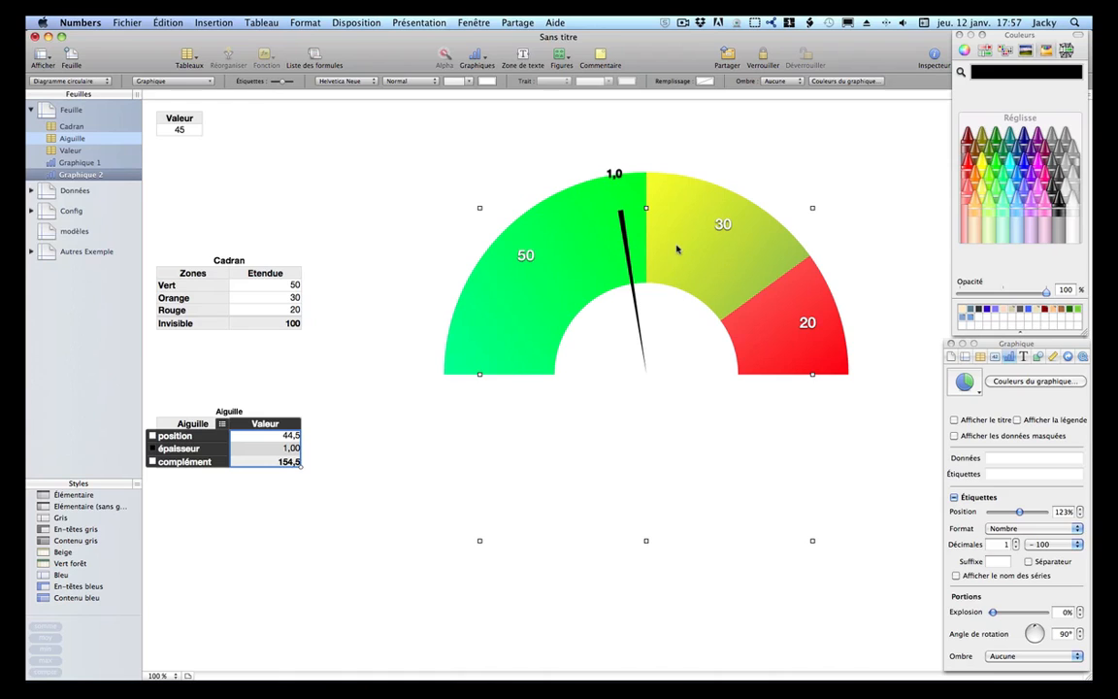
{"action": "left_click_drag", "start_coordinate": [814, 208], "coordinate": [878, 143]}
{"action": "left_click_drag", "start_coordinate": [661, 225], "coordinate": [629, 258]}
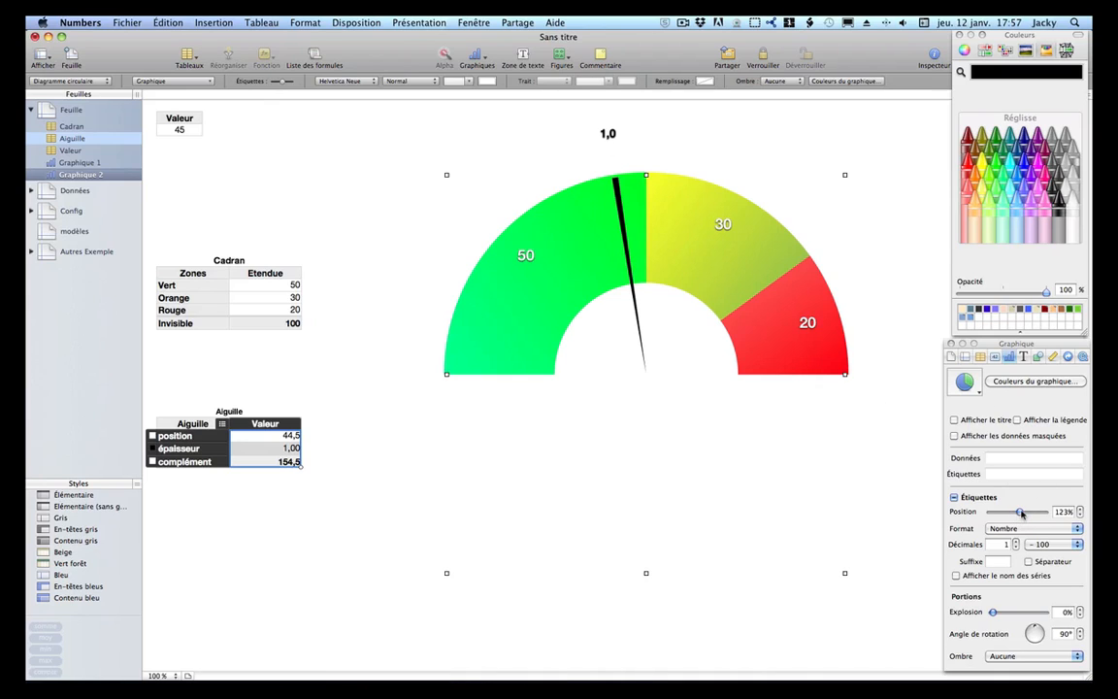
Set the needle label's position to 110% and enter 40 in the Valeur table.
{"action": "left_click_drag", "start_coordinate": [1021, 512], "coordinate": [1017, 512]}
{"action": "left_click", "coordinate": [886, 328]}
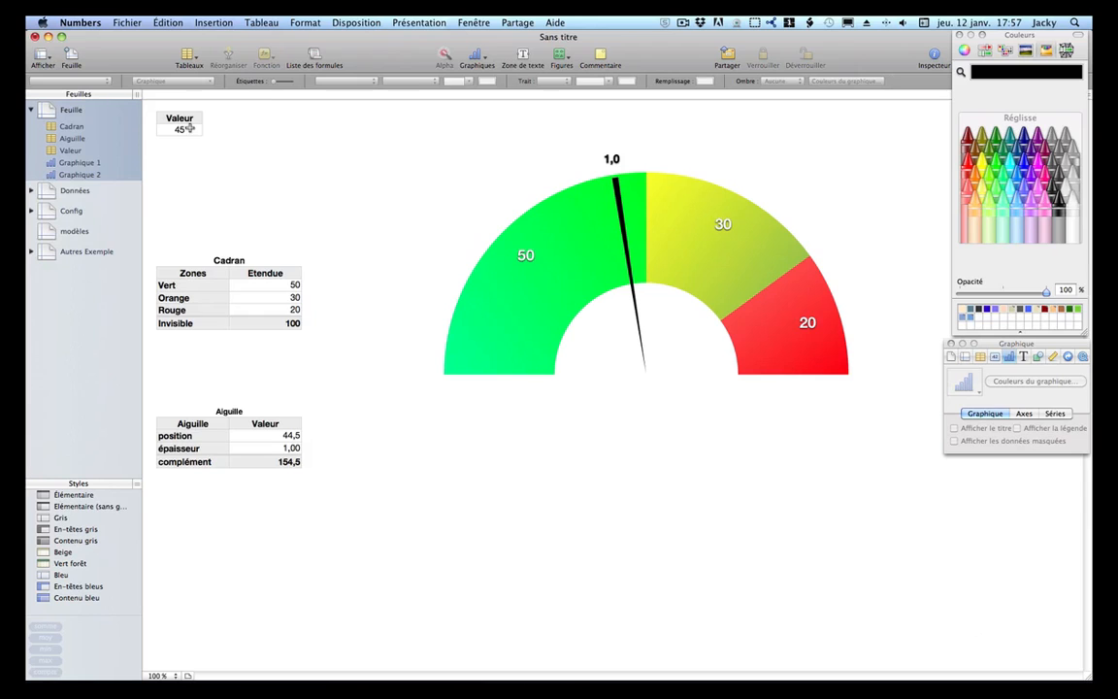
{"action": "left_click", "coordinate": [177, 129]}
{"action": "mouse_move", "coordinate": [236, 130]}
{"action": "left_mouse_down"}
{"action": "mouse_move", "coordinate": [200, 135]}
{"action": "mouse_move", "coordinate": [281, 137]}
{"action": "mouse_move", "coordinate": [220, 130]}
{"action": "mouse_move", "coordinate": [242, 130]}
{"action": "mouse_move", "coordinate": [233, 132]}
{"action": "left_mouse_up"}
Inspect which cell of the Aiguille table the needle label's Étiquettes reference uses.
{"action": "left_click", "coordinate": [576, 171]}
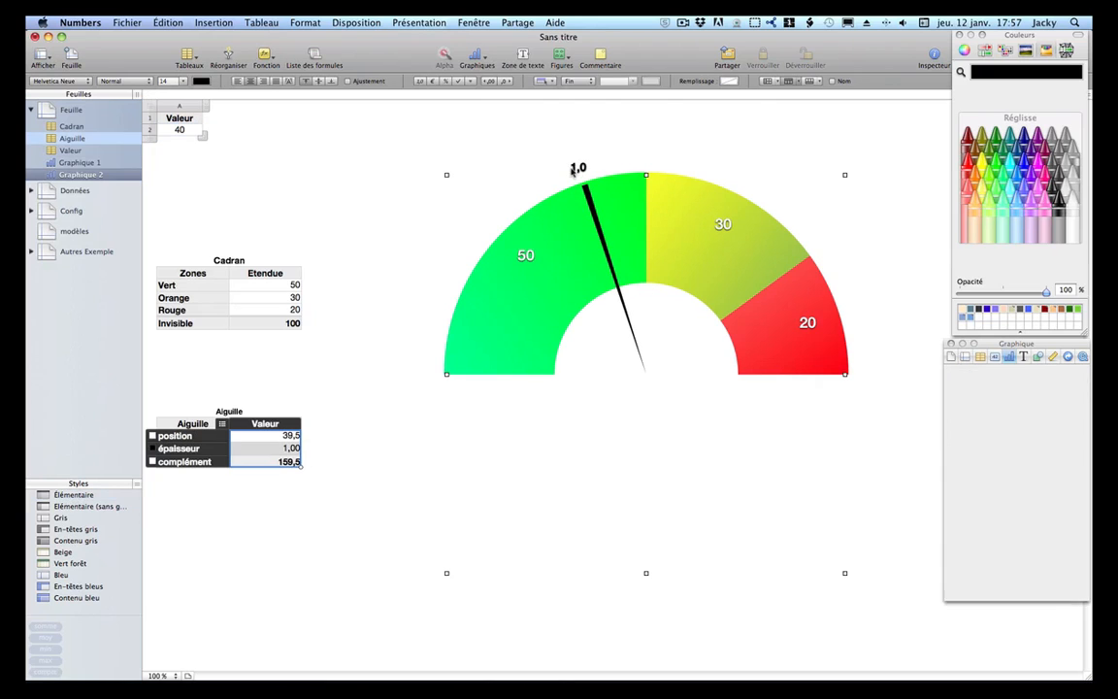
{"action": "left_click", "coordinate": [578, 168]}
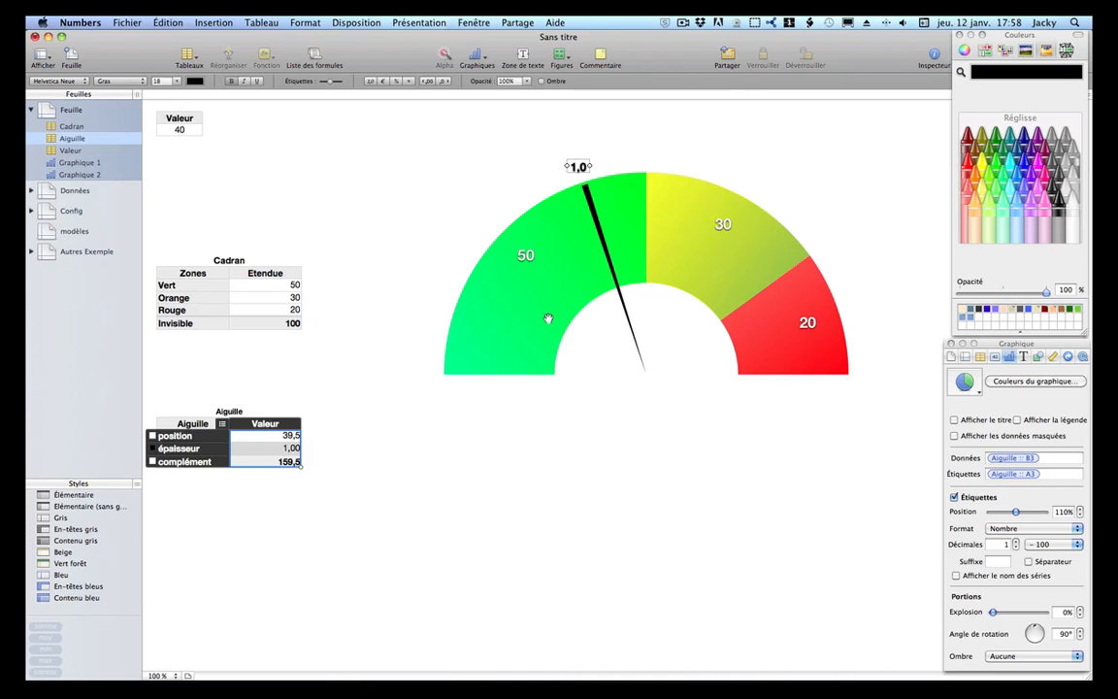
{"action": "left_click", "coordinate": [1058, 473]}
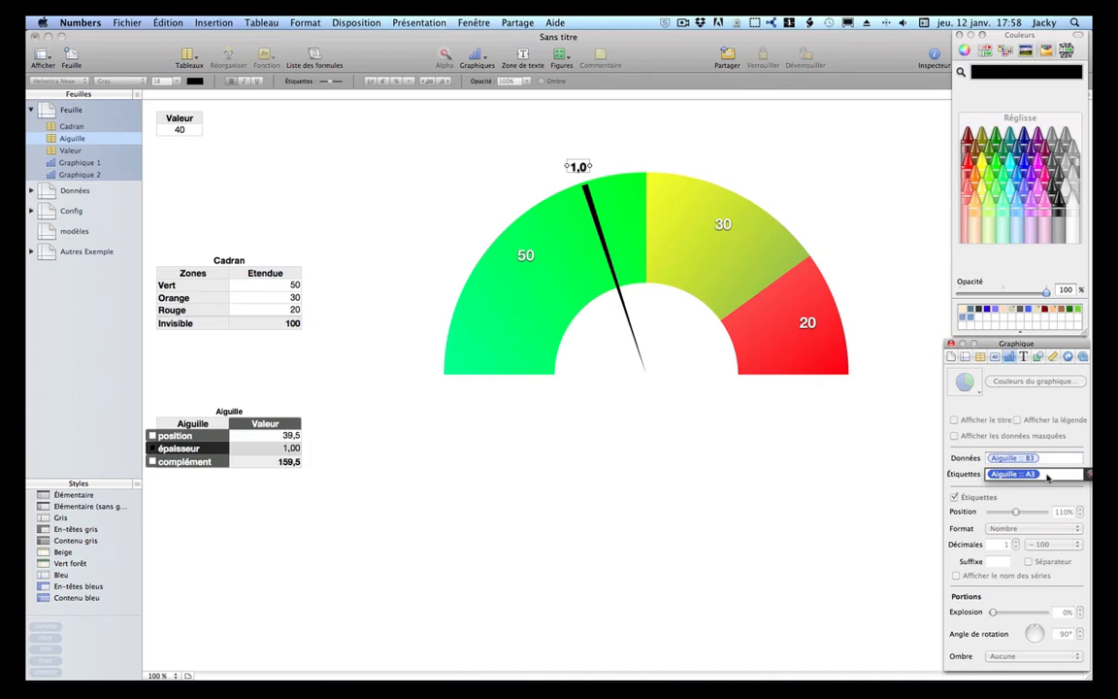
{"action": "left_click", "coordinate": [221, 441]}
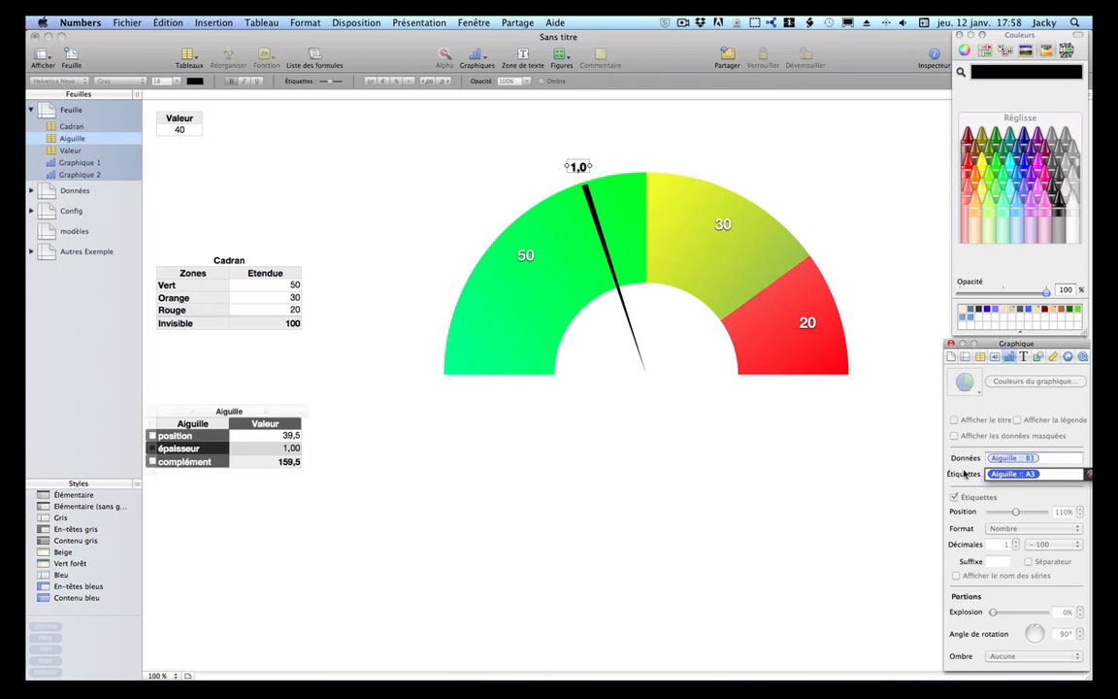
{"action": "left_click", "coordinate": [859, 497]}
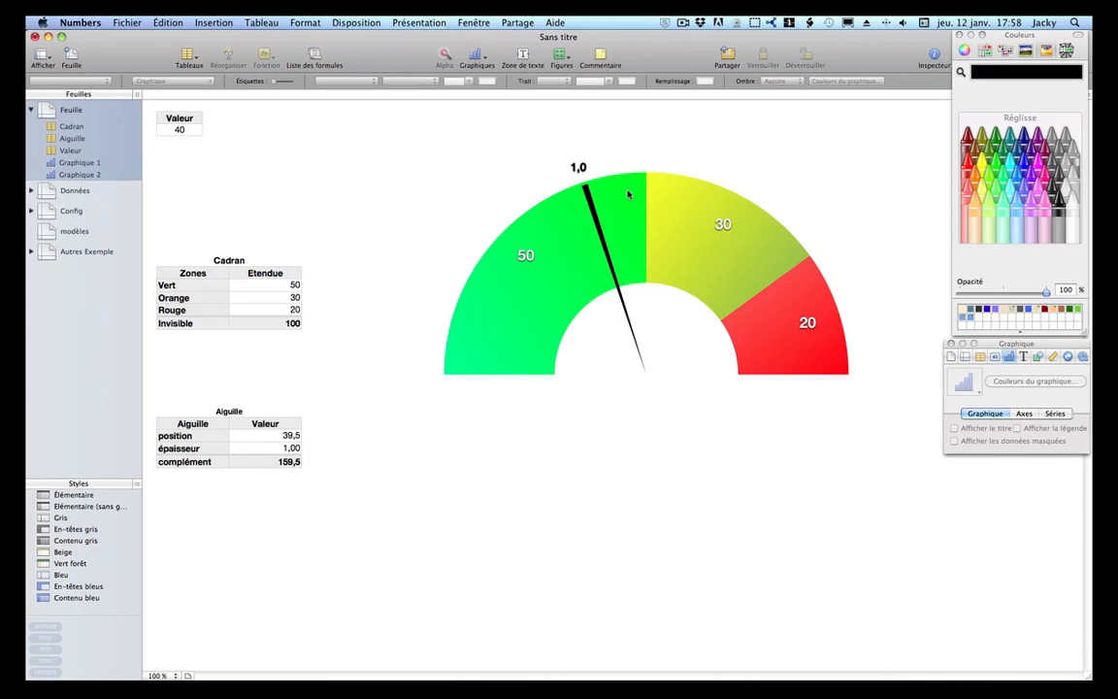
Show the series name in the label of the black épaisseur slice.
{"action": "left_click", "coordinate": [589, 204]}
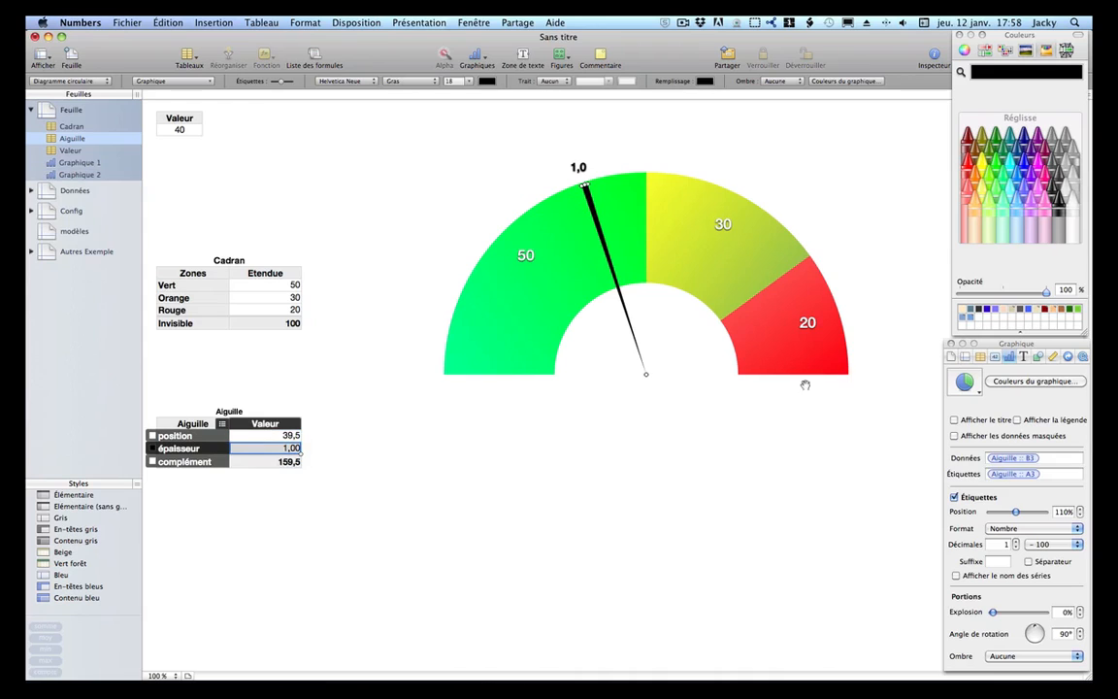
{"action": "left_click", "coordinate": [868, 248]}
{"action": "left_click", "coordinate": [580, 170]}
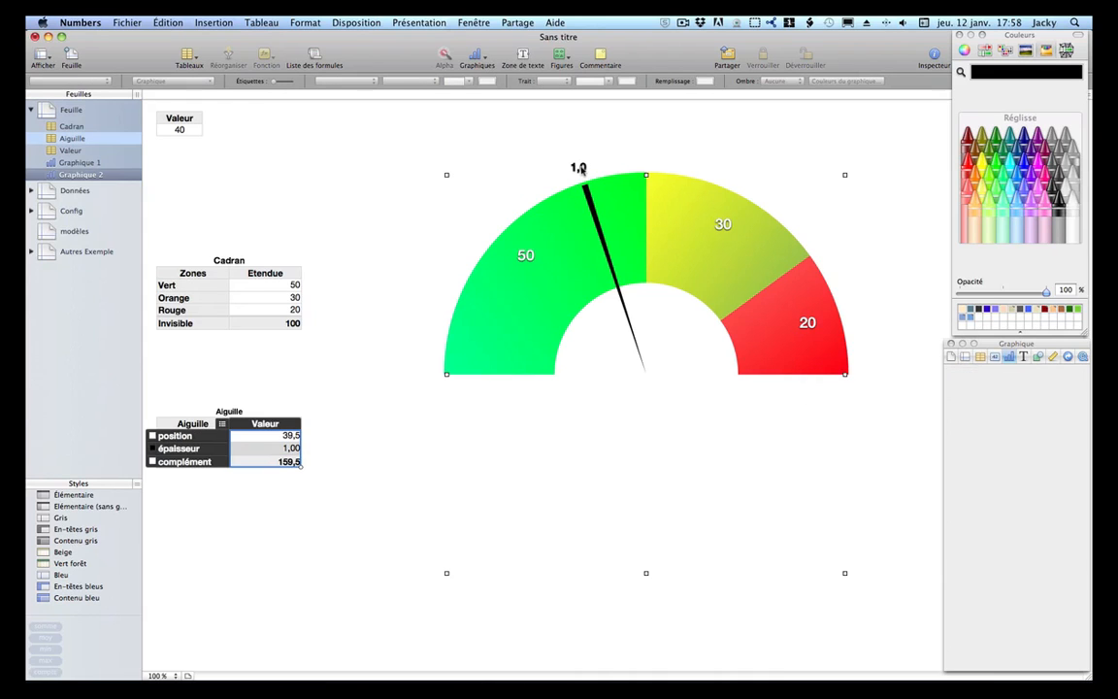
{"action": "left_click", "coordinate": [579, 167]}
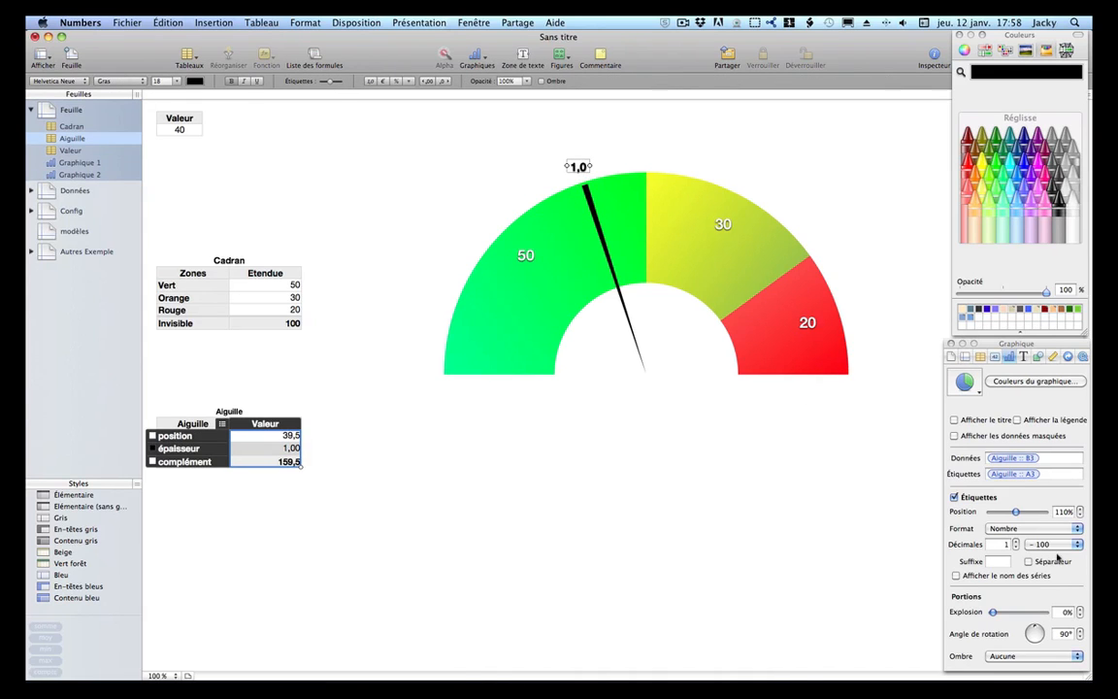
{"action": "left_click", "coordinate": [957, 576]}
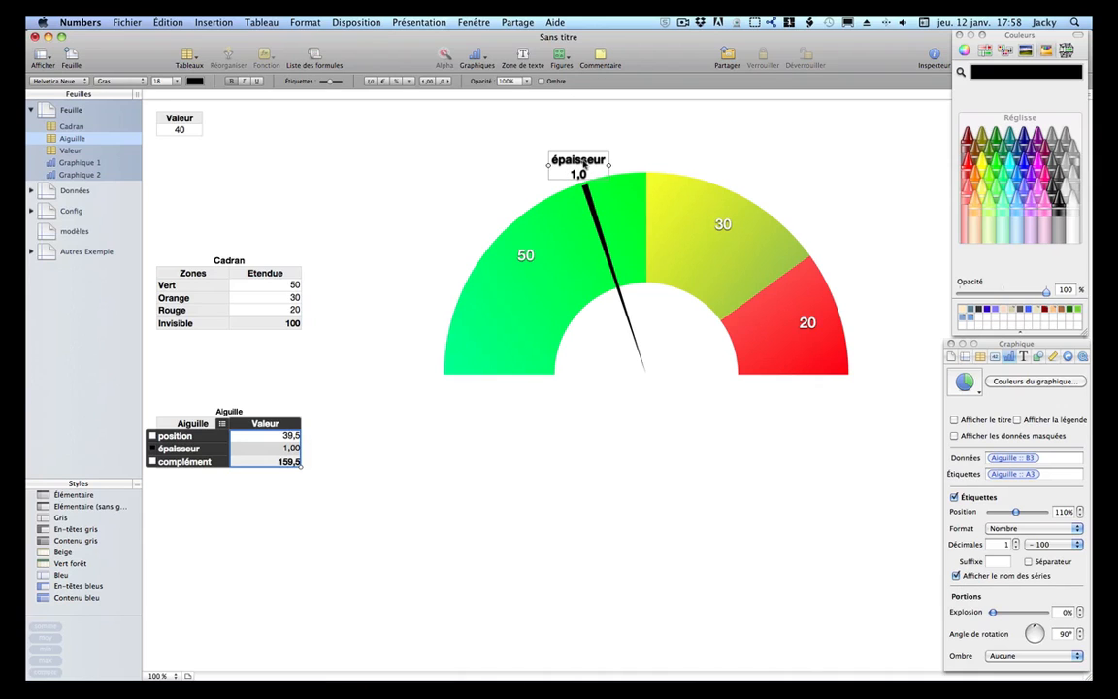
Replace the needle label's Étiquettes reference with cell A2 of the Valeur table.
{"action": "left_click", "coordinate": [1044, 473]}
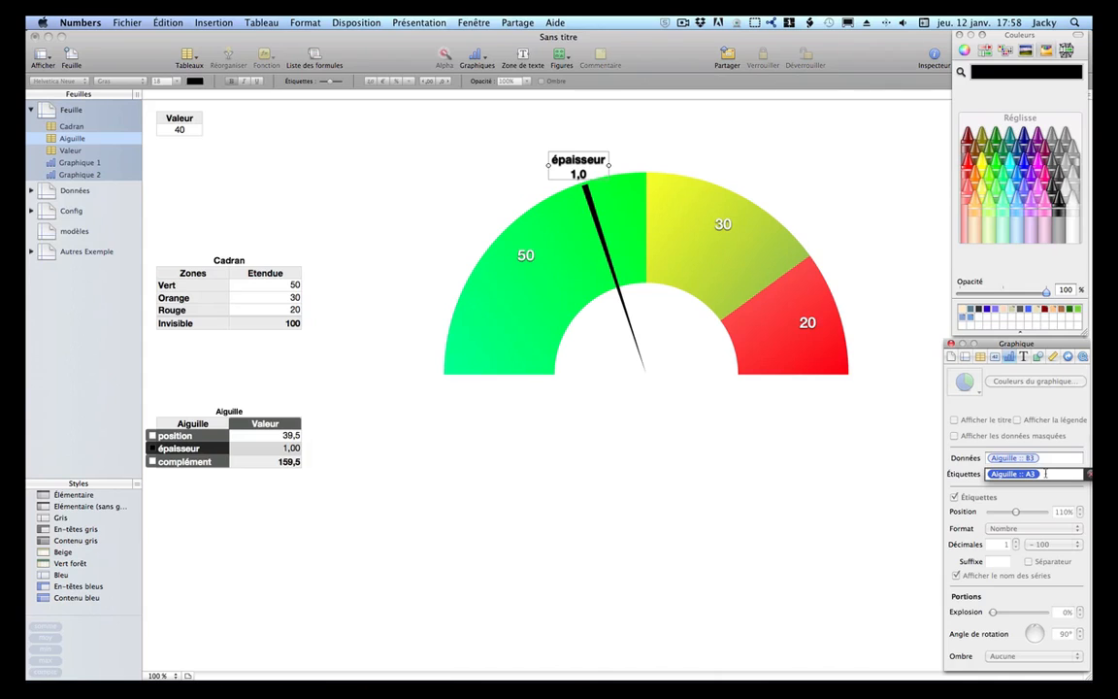
{"action": "key", "text": "BackSpace"}
{"action": "key", "text": "Return"}
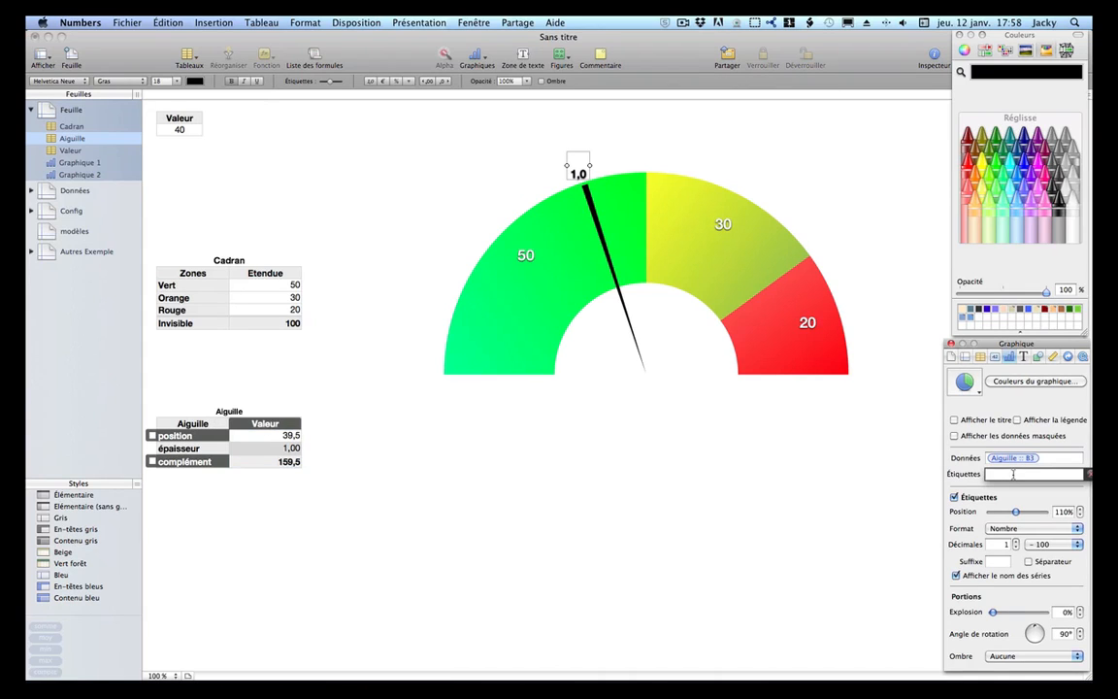
{"action": "left_click", "coordinate": [289, 448]}
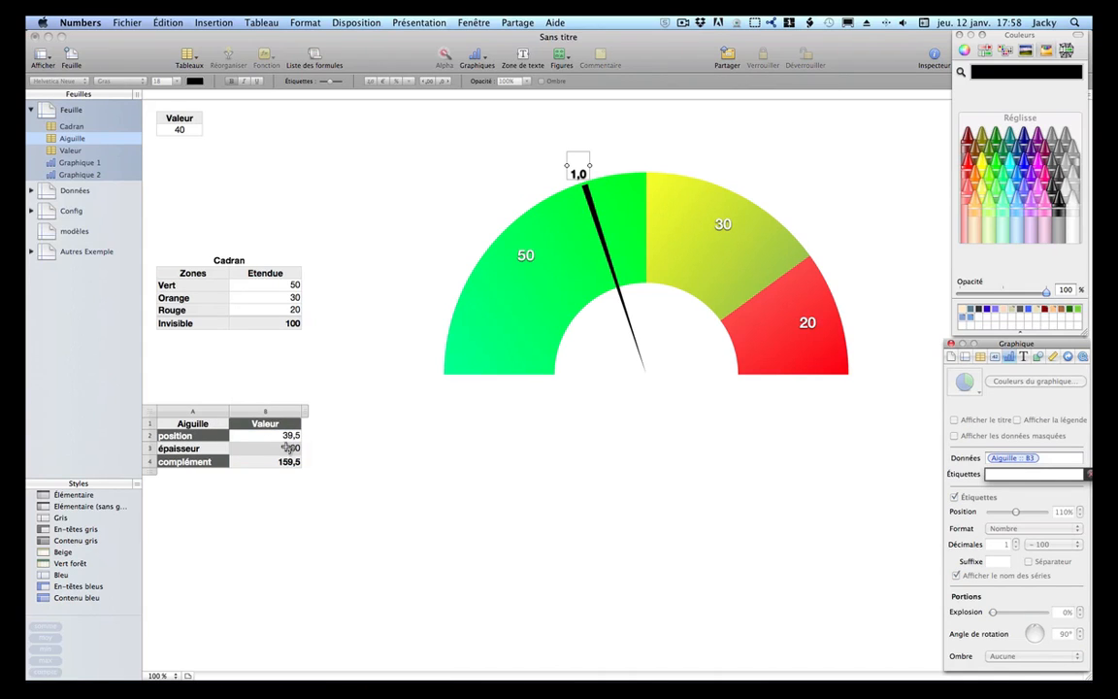
{"action": "left_click", "coordinate": [258, 289]}
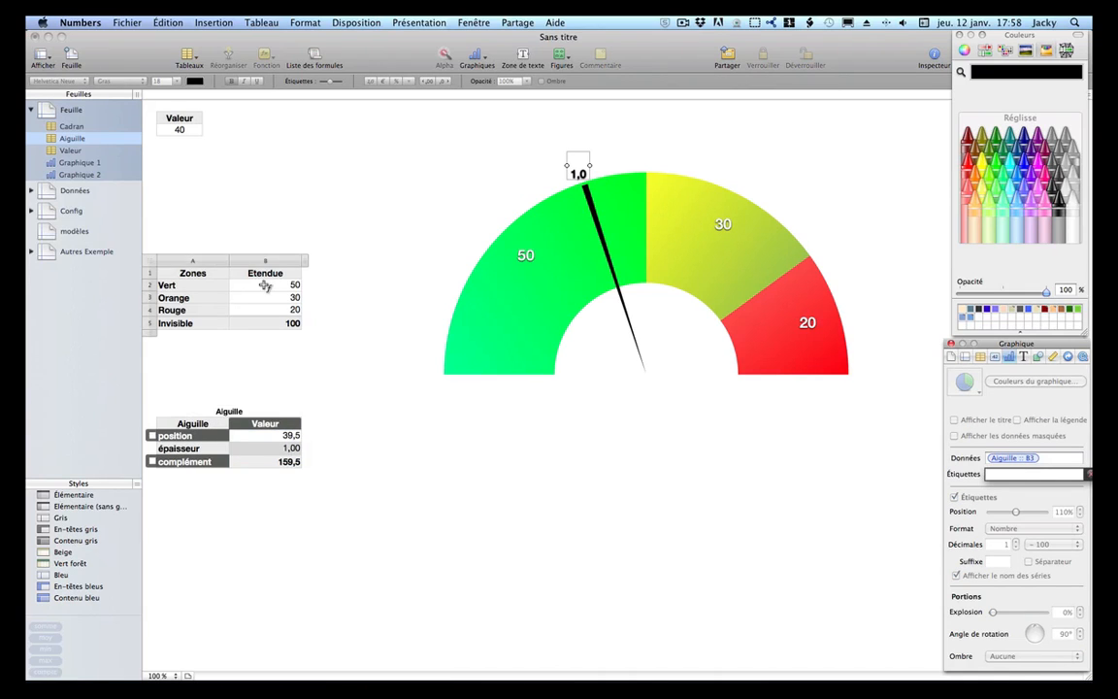
{"action": "left_click", "coordinate": [179, 130]}
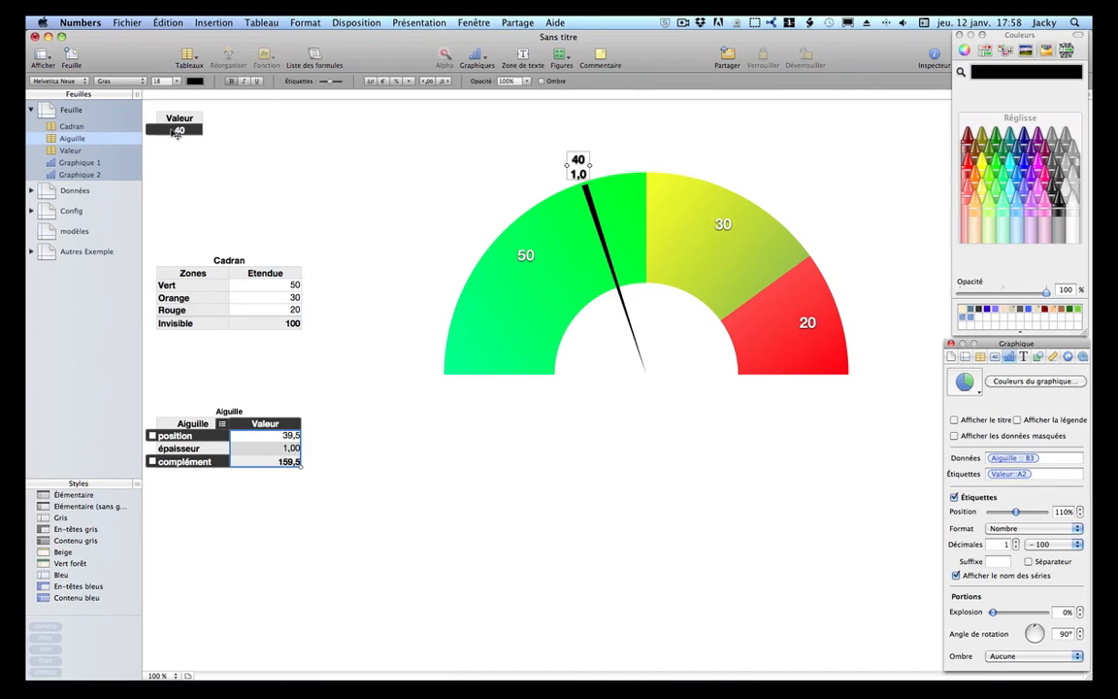
Hide the numeric value label of the épaisseur slice, keeping its series name label, and deselect the chart.
{"action": "left_click", "coordinate": [955, 497]}
{"action": "left_click", "coordinate": [578, 499]}
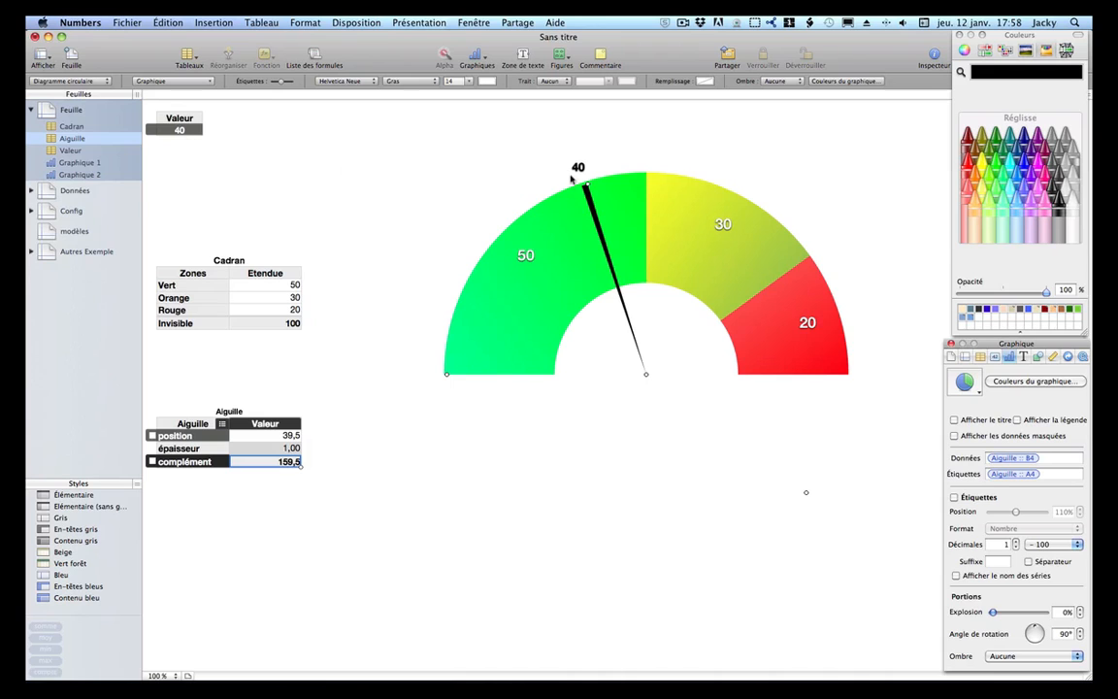
{"action": "left_click", "coordinate": [641, 169]}
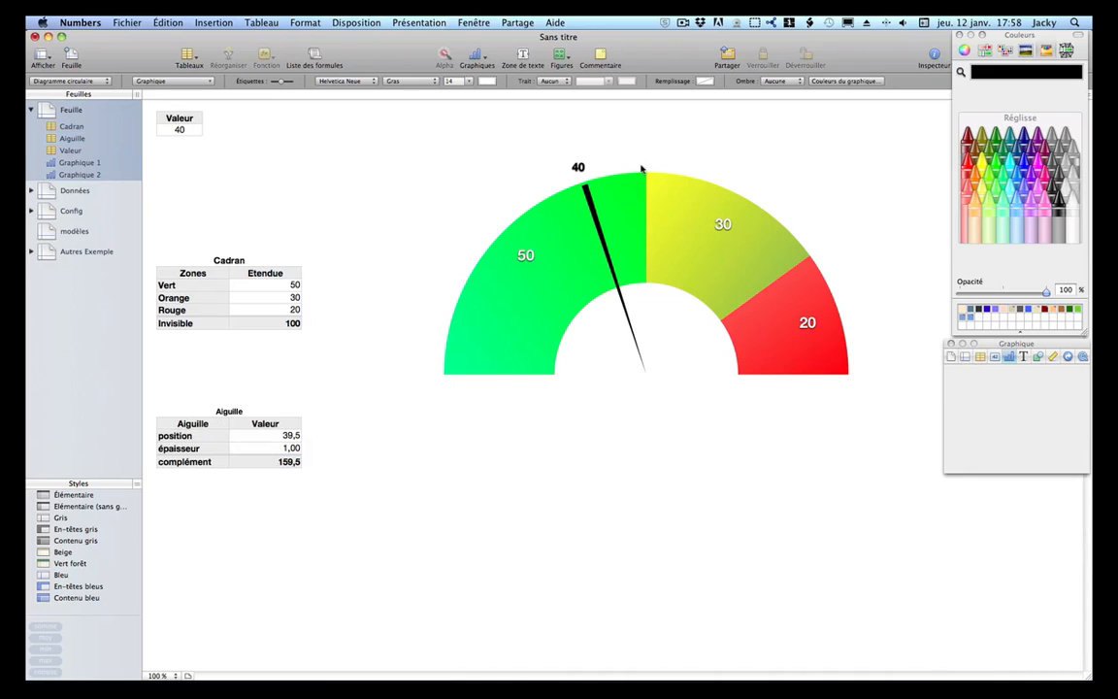
Lower Valeur to 0 and set the needle pie chart's rotation angle to 91°.
{"action": "left_click", "coordinate": [180, 129]}
{"action": "left_click_drag", "start_coordinate": [241, 132], "coordinate": [161, 124]}
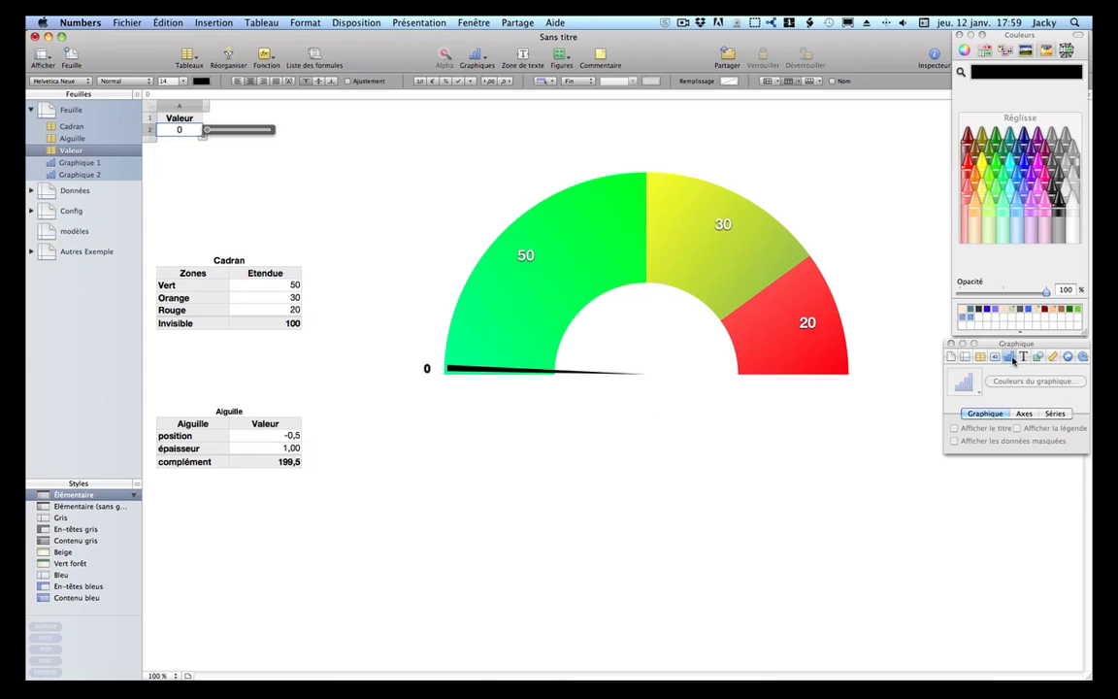
{"action": "left_click", "coordinate": [472, 372]}
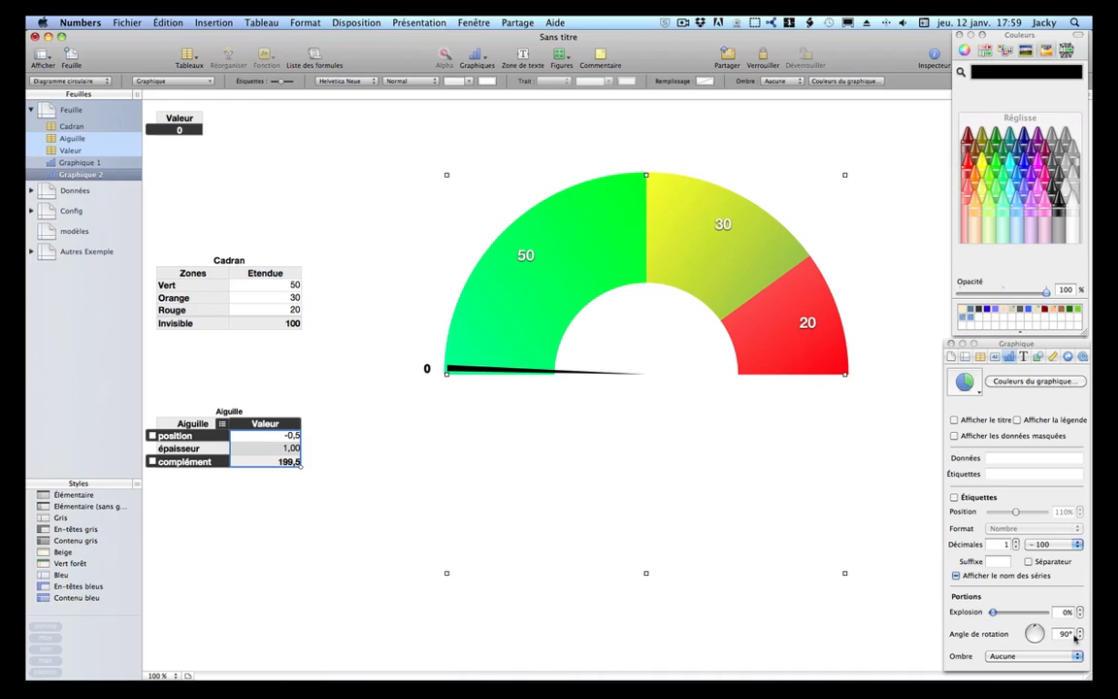
{"action": "left_click", "coordinate": [1080, 631]}
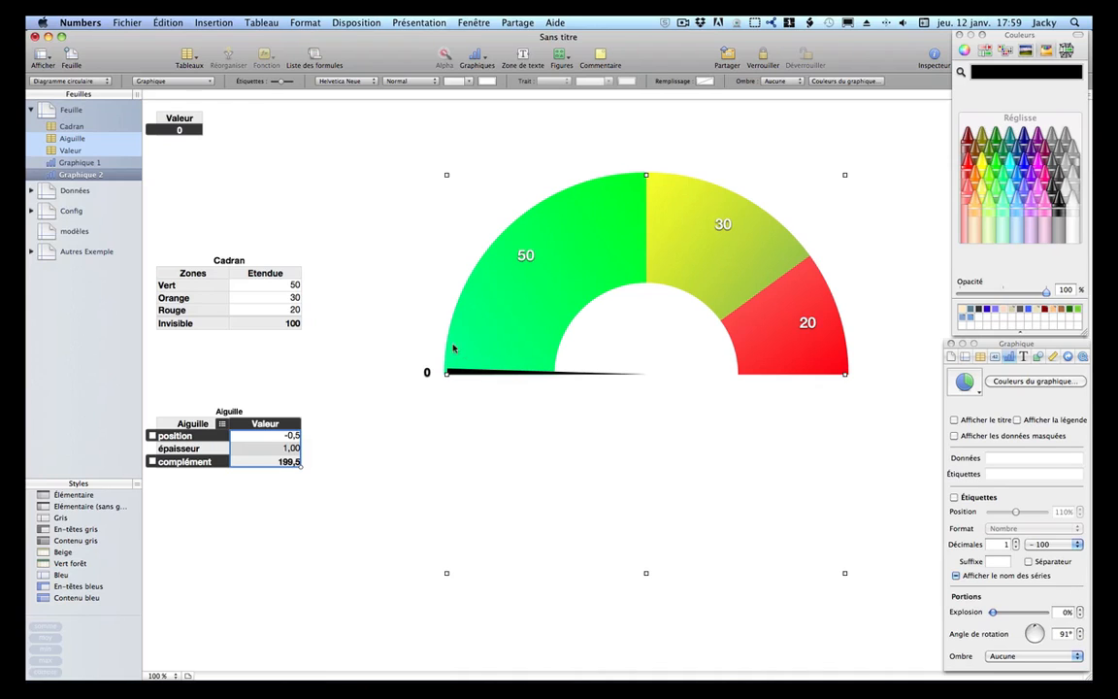
{"action": "left_click", "coordinate": [432, 390]}
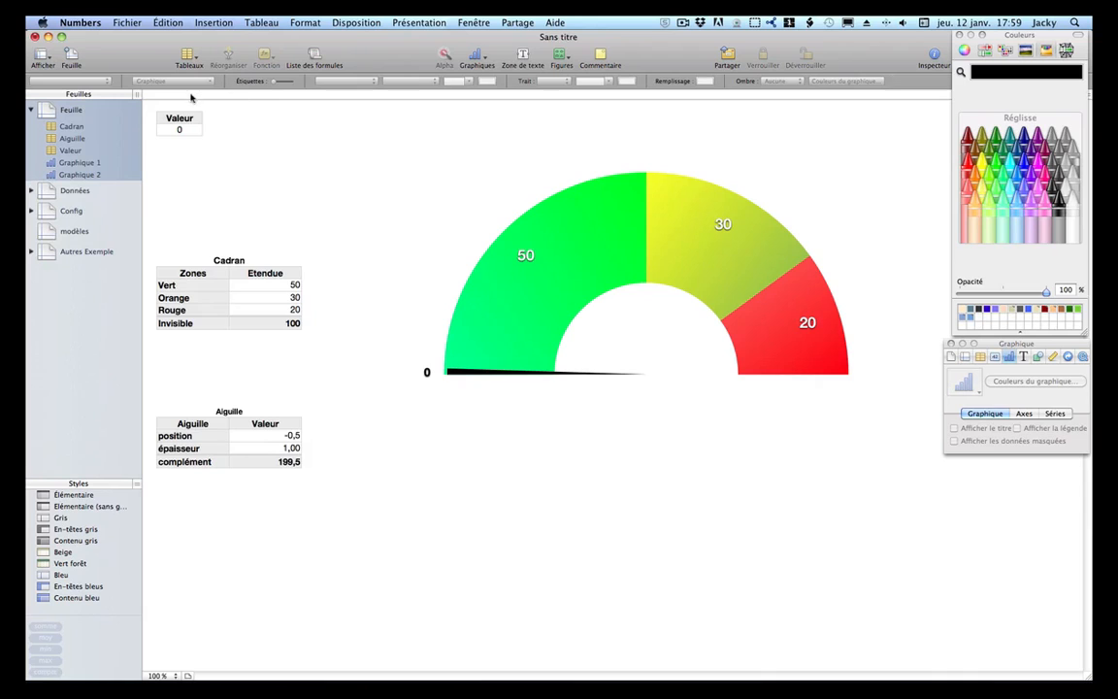
Test the needle's travel by moving Valeur up to 100 and back down to 14.
{"action": "left_click", "coordinate": [175, 122]}
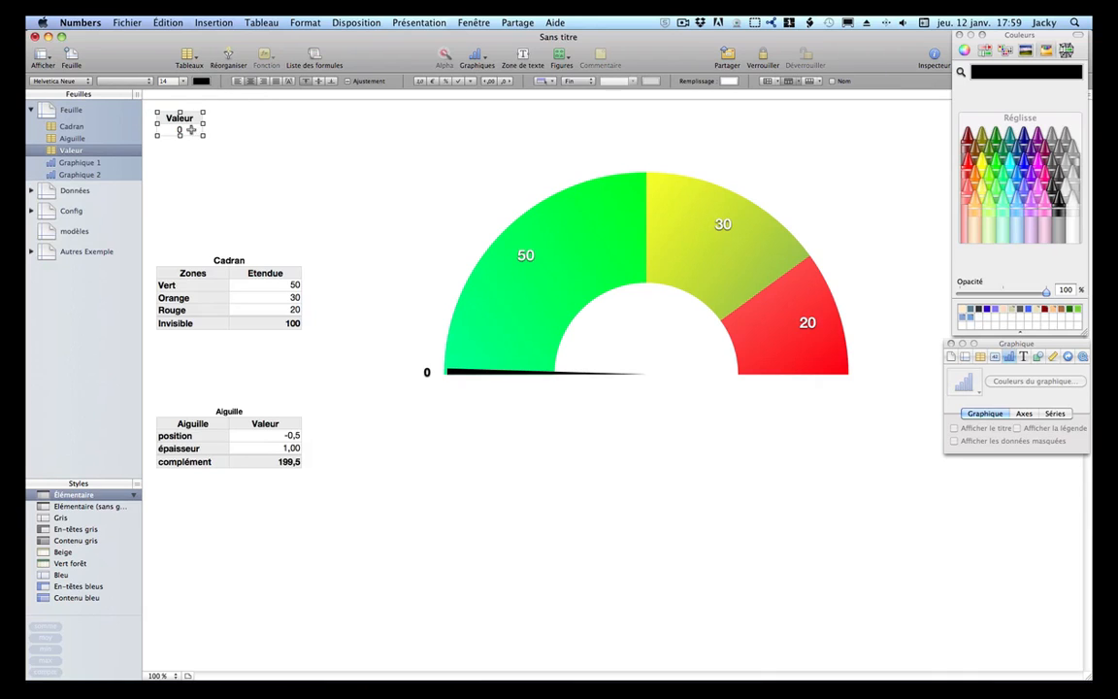
{"action": "left_click", "coordinate": [191, 129]}
{"action": "left_click_drag", "start_coordinate": [208, 130], "coordinate": [291, 132]}
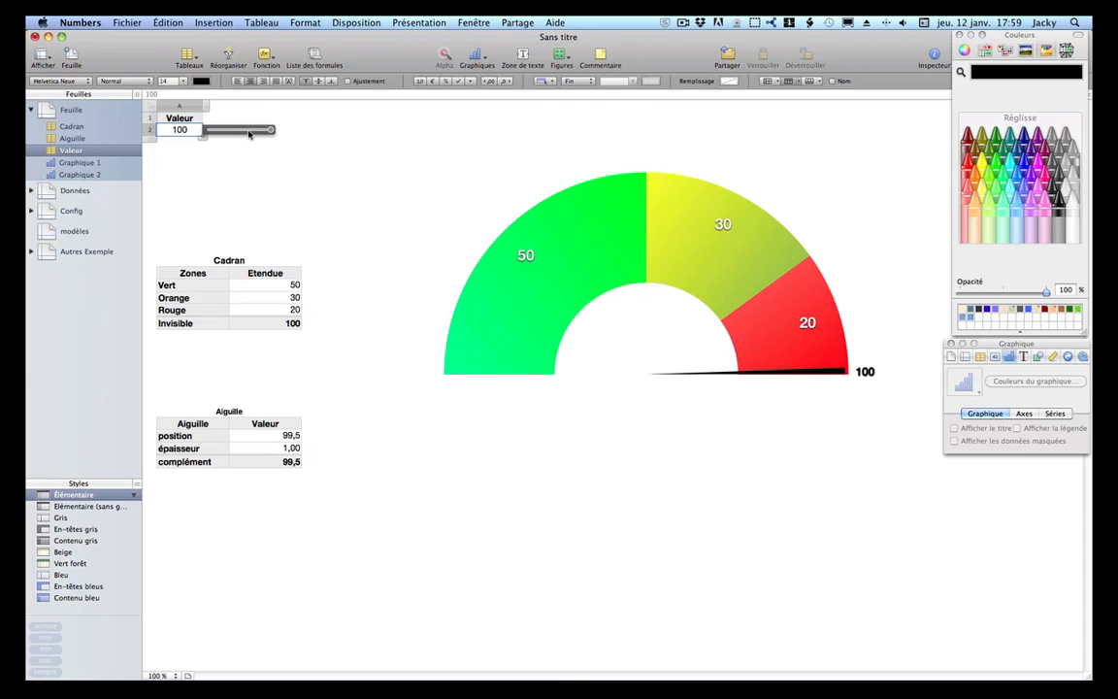
{"action": "left_click_drag", "start_coordinate": [249, 132], "coordinate": [217, 114]}
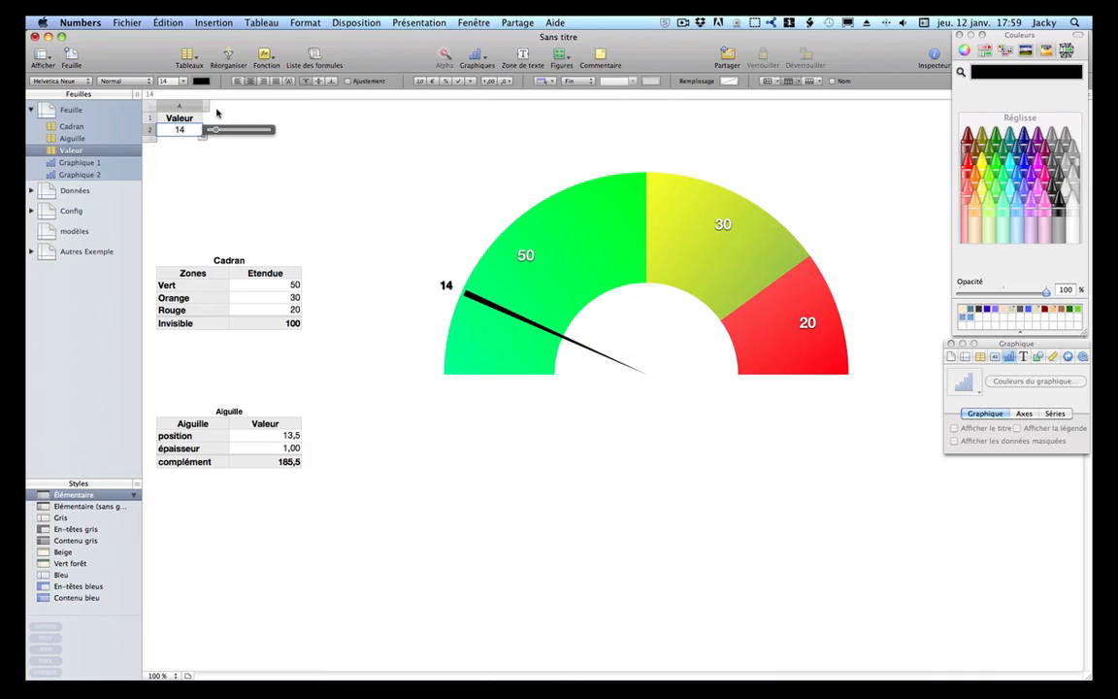
View the example gauges on the Données and modèles sheets and return to the Feuille sheet.
{"action": "left_click", "coordinate": [67, 192]}
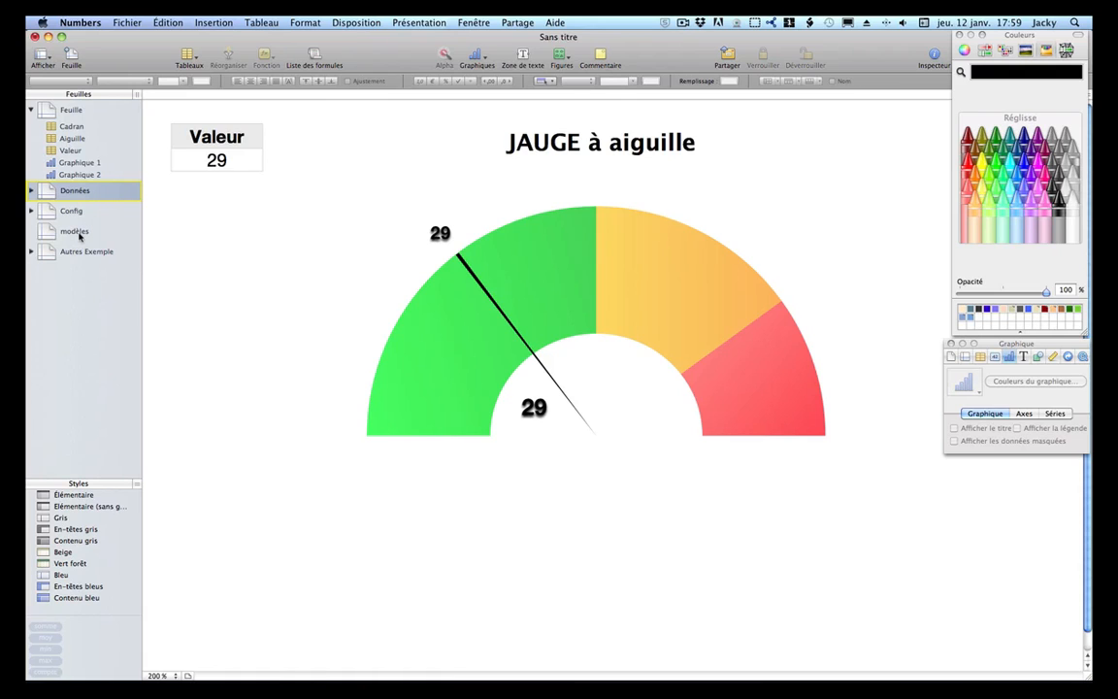
{"action": "left_click", "coordinate": [78, 232]}
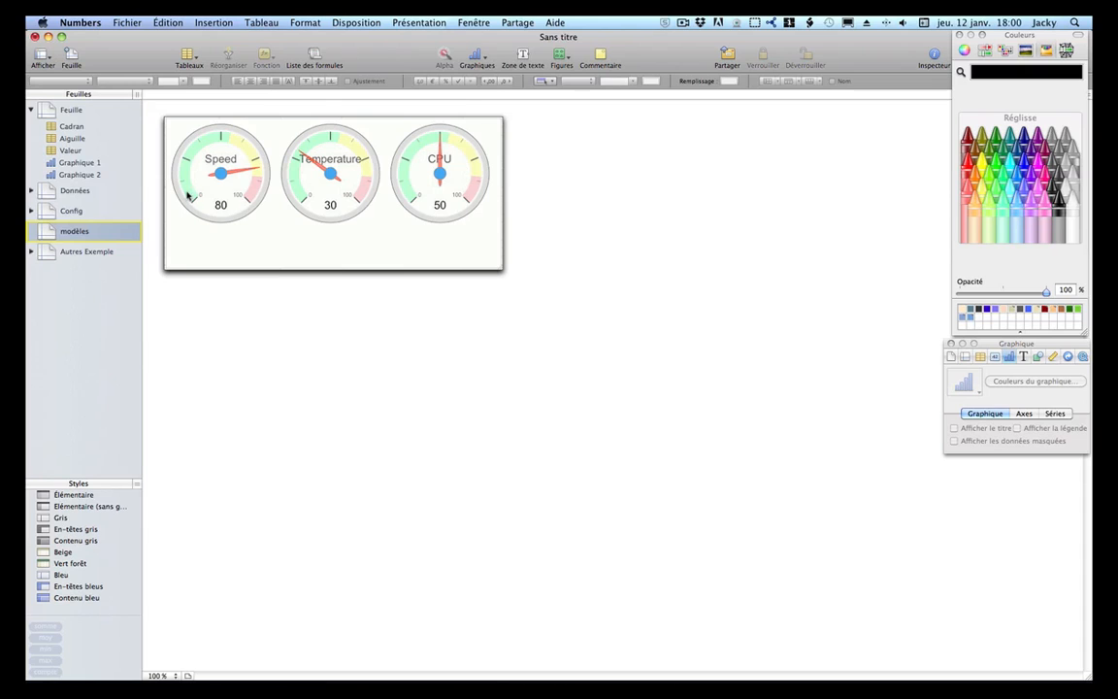
{"action": "left_click", "coordinate": [70, 112]}
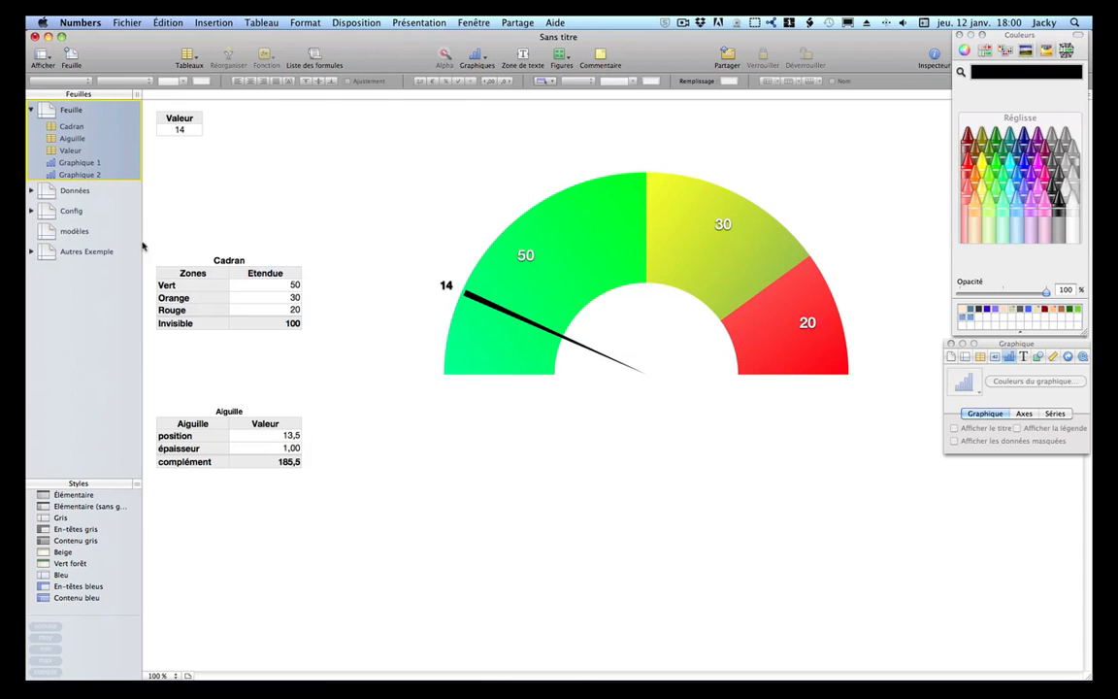
Change the Invisible formula in the Cadran table to =SOMME(B2:B4)/3 for a 270° dial.
{"action": "left_click", "coordinate": [273, 323]}
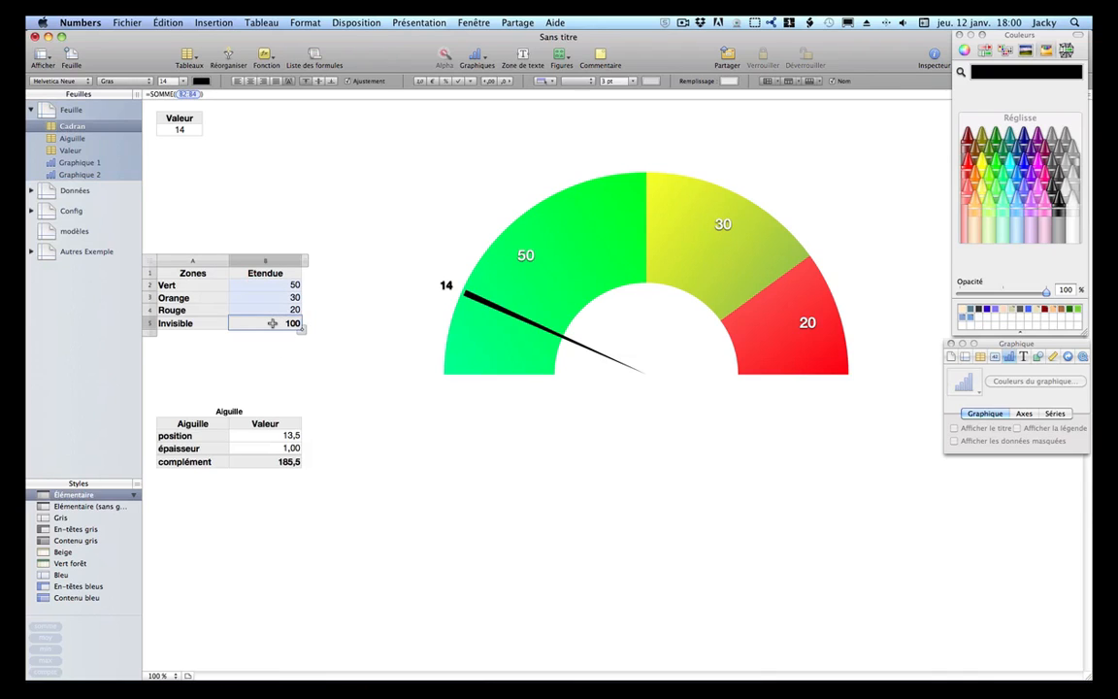
{"action": "left_click", "coordinate": [211, 95]}
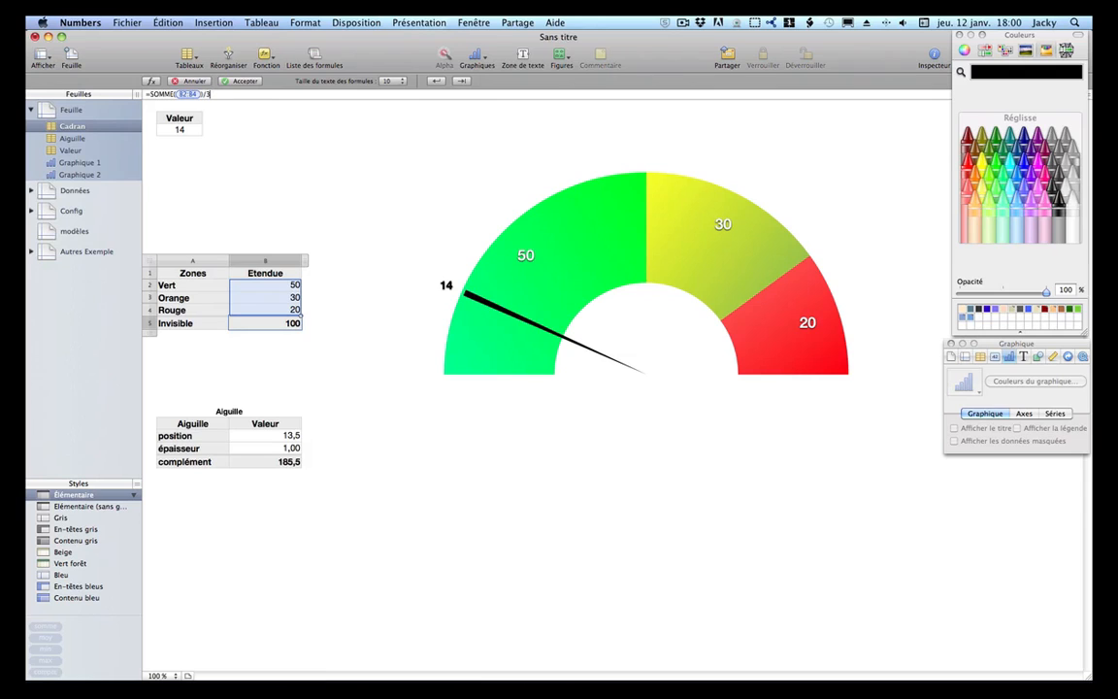
{"action": "key", "text": "Return"}
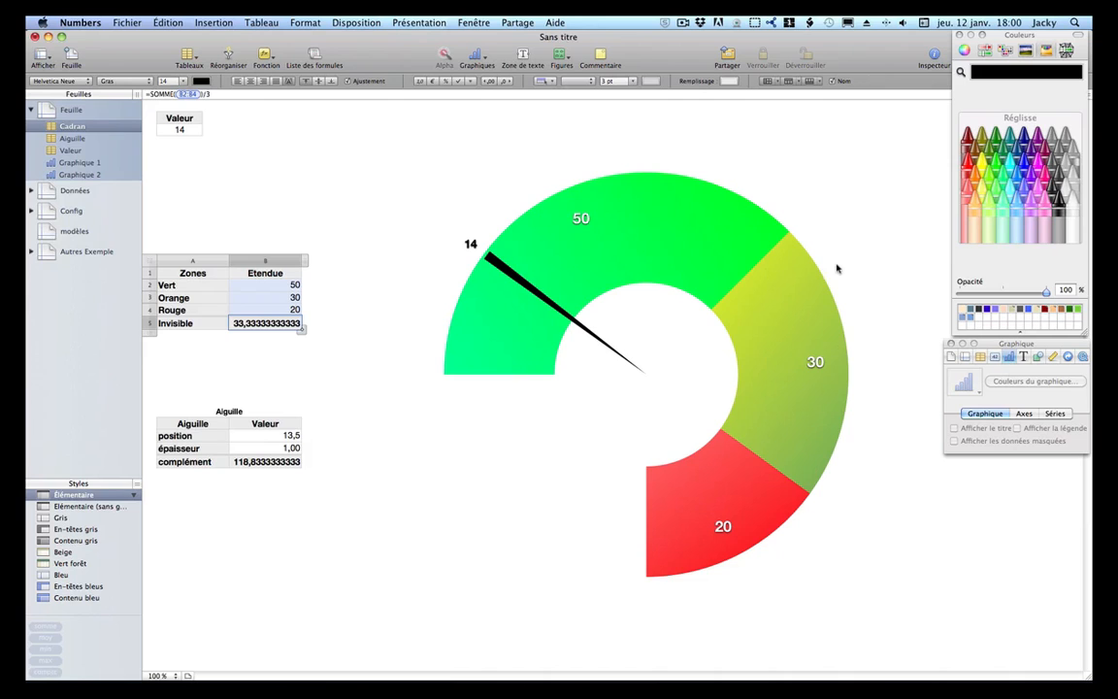
Set the needle pie chart's rotation angle to 135°.
{"action": "left_click", "coordinate": [794, 294]}
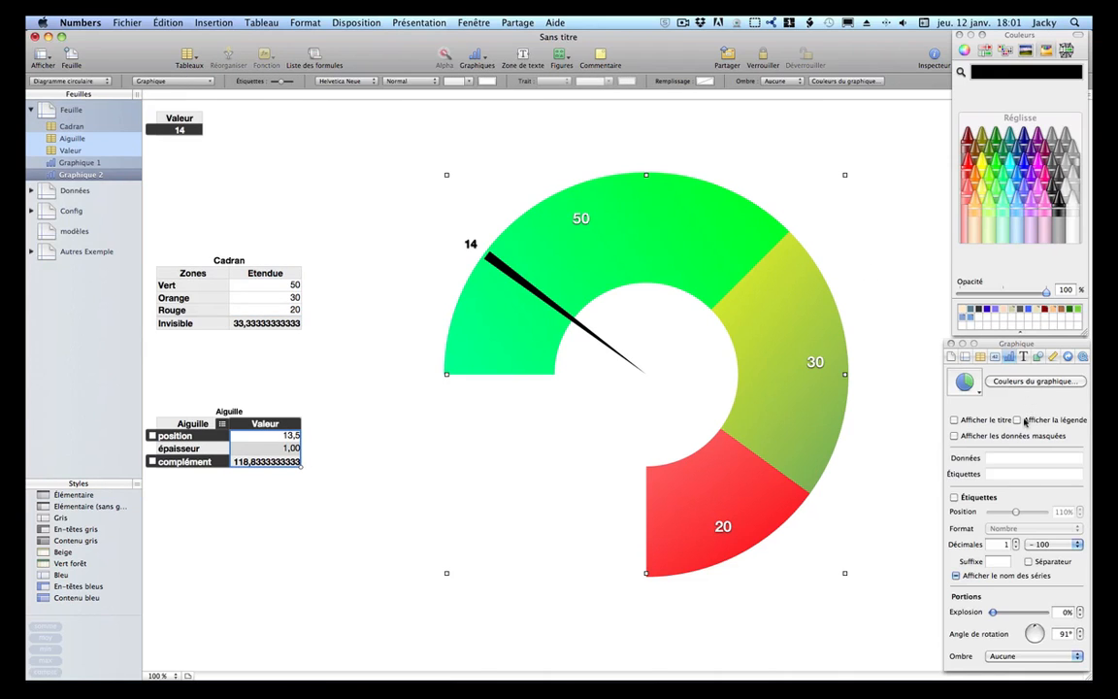
{"action": "left_click", "coordinate": [1065, 634]}
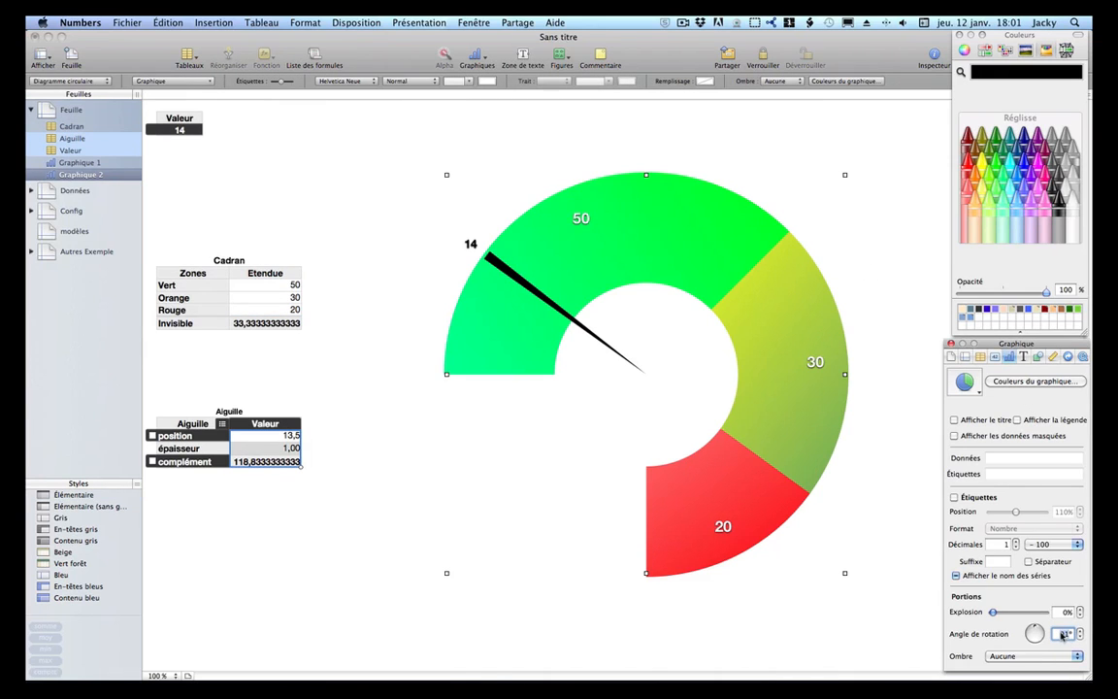
{"action": "type", "text": "135"}
{"action": "key", "text": "Return"}
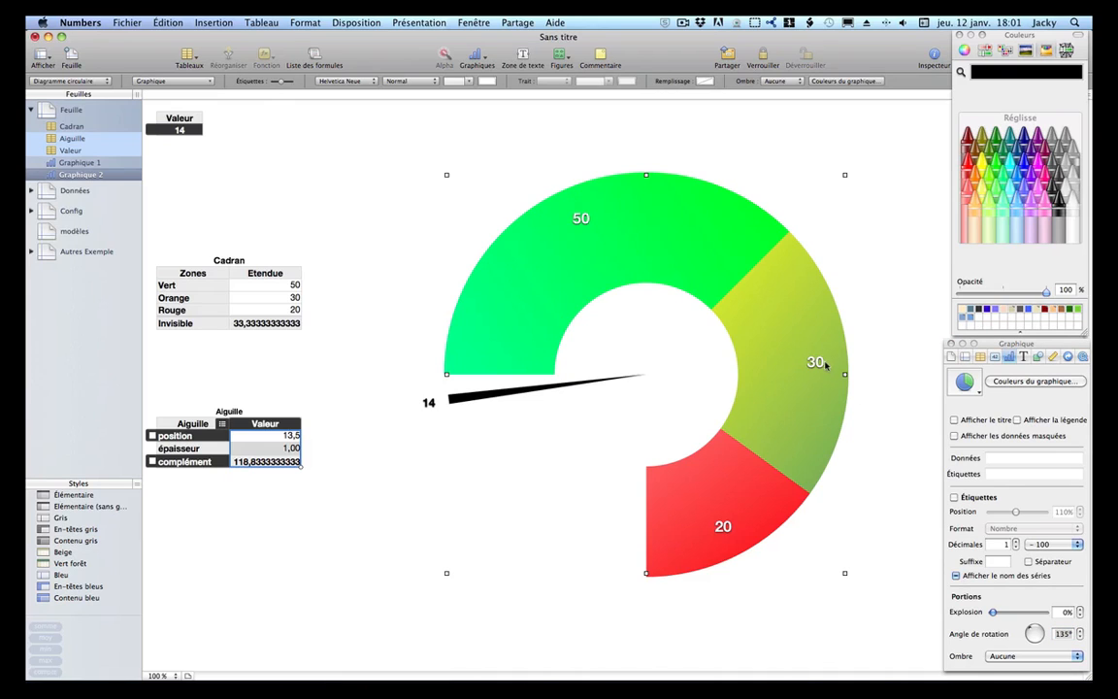
Select the dial chart Graphique 1 and set its rotation angle to 135°.
{"action": "left_click", "coordinate": [449, 398]}
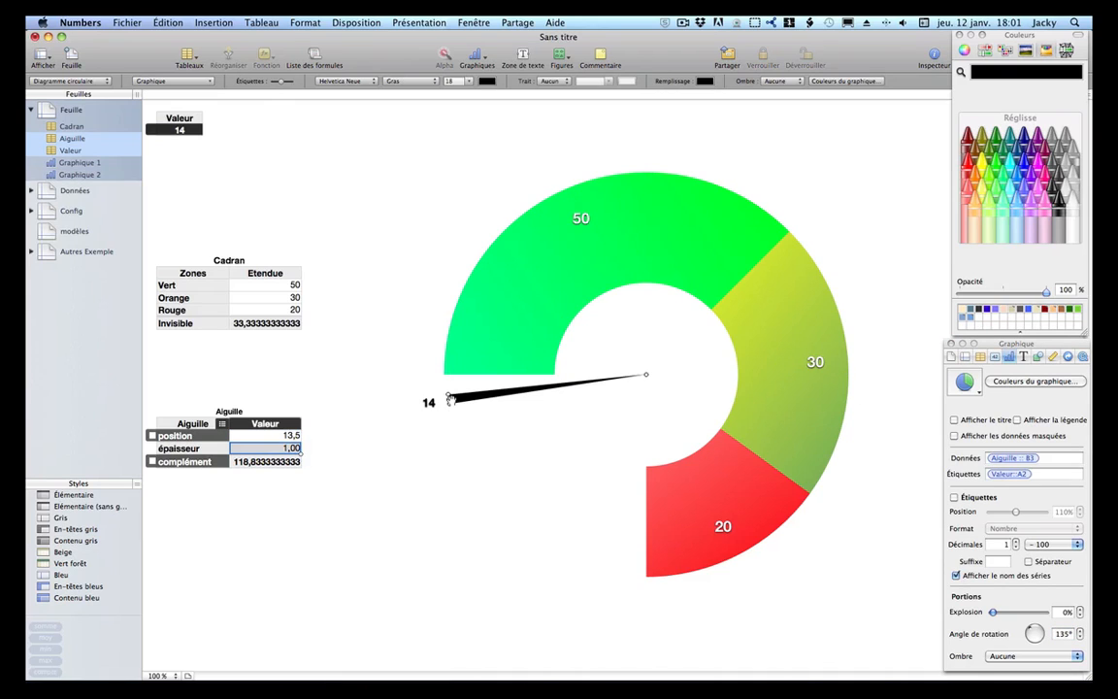
{"action": "left_click", "coordinate": [402, 411]}
{"action": "left_click", "coordinate": [830, 438]}
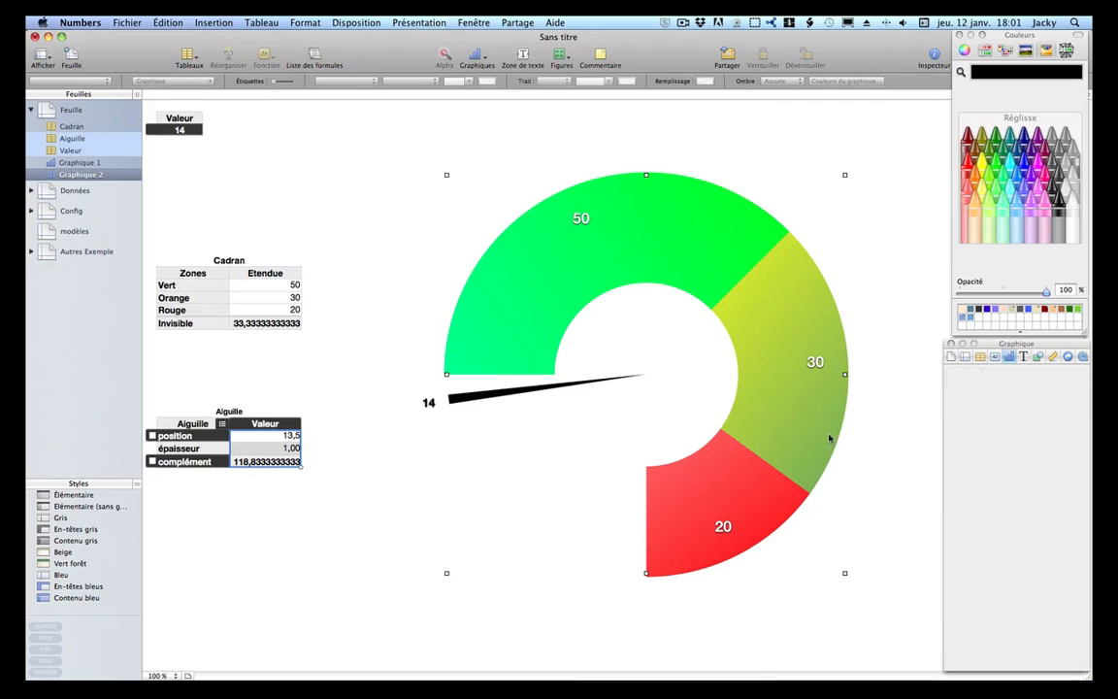
{"action": "left_click", "coordinate": [568, 285]}
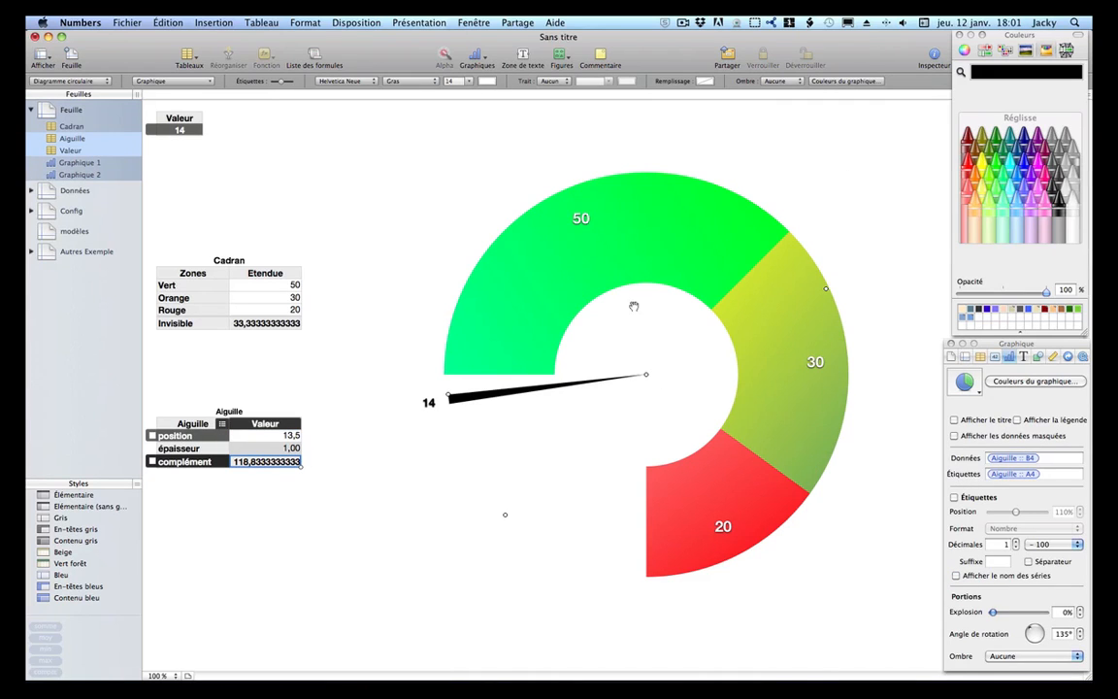
{"action": "left_click", "coordinate": [78, 165]}
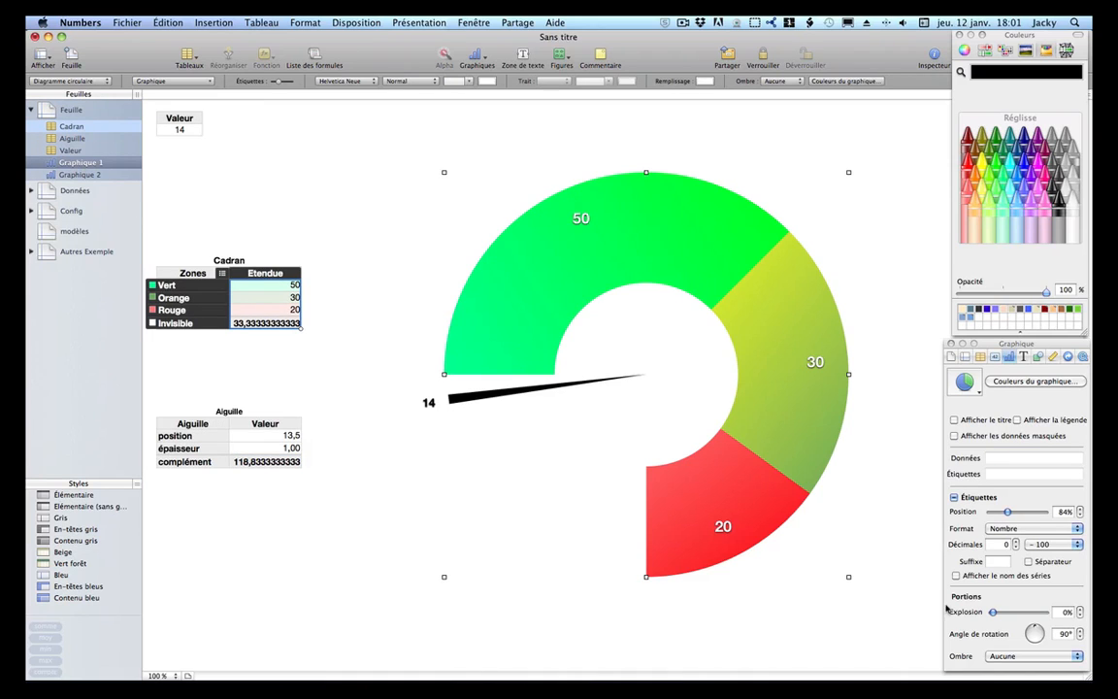
{"action": "left_click", "coordinate": [1062, 634]}
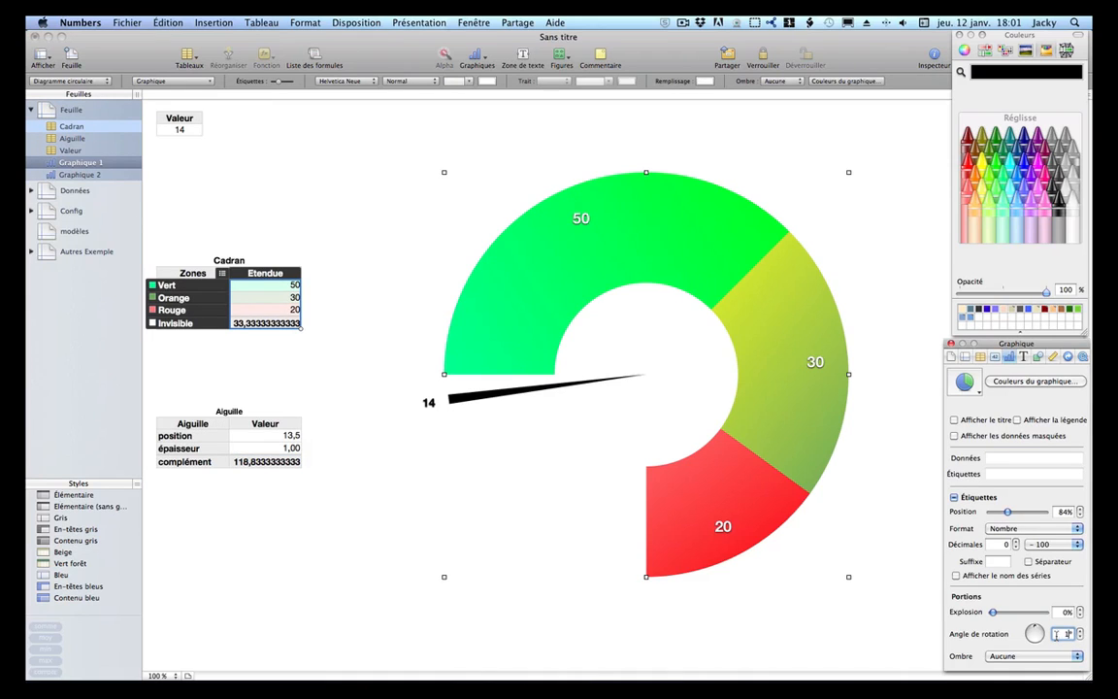
{"action": "type", "text": "135"}
{"action": "key", "text": "Return"}
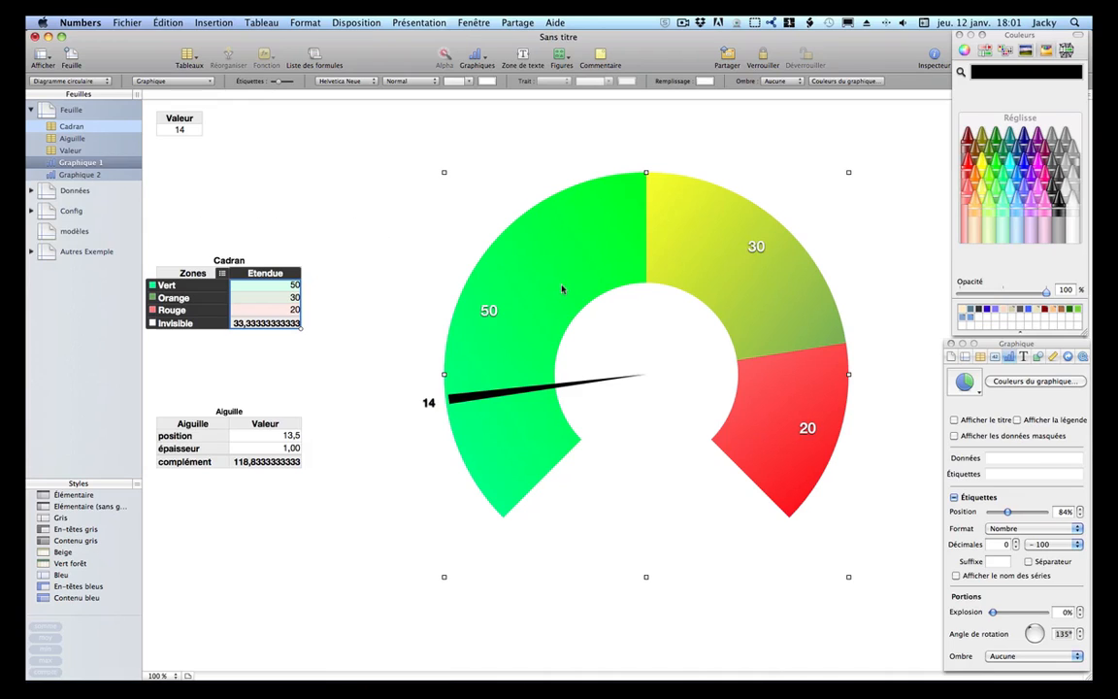
On the Config sheet, change the divisor in the Invisible formula to 3, giving =SOMME(B2:B4)/3.
{"action": "left_click", "coordinate": [71, 211]}
{"action": "left_click", "coordinate": [257, 181]}
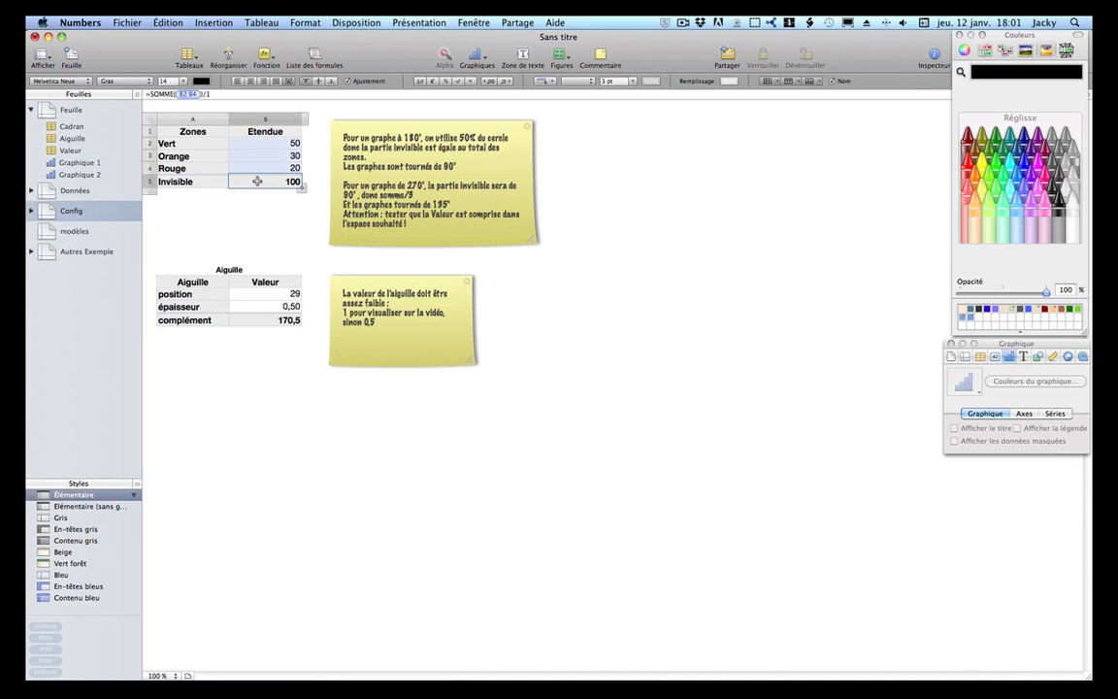
{"action": "left_click", "coordinate": [206, 94]}
{"action": "type", "text": "/"}
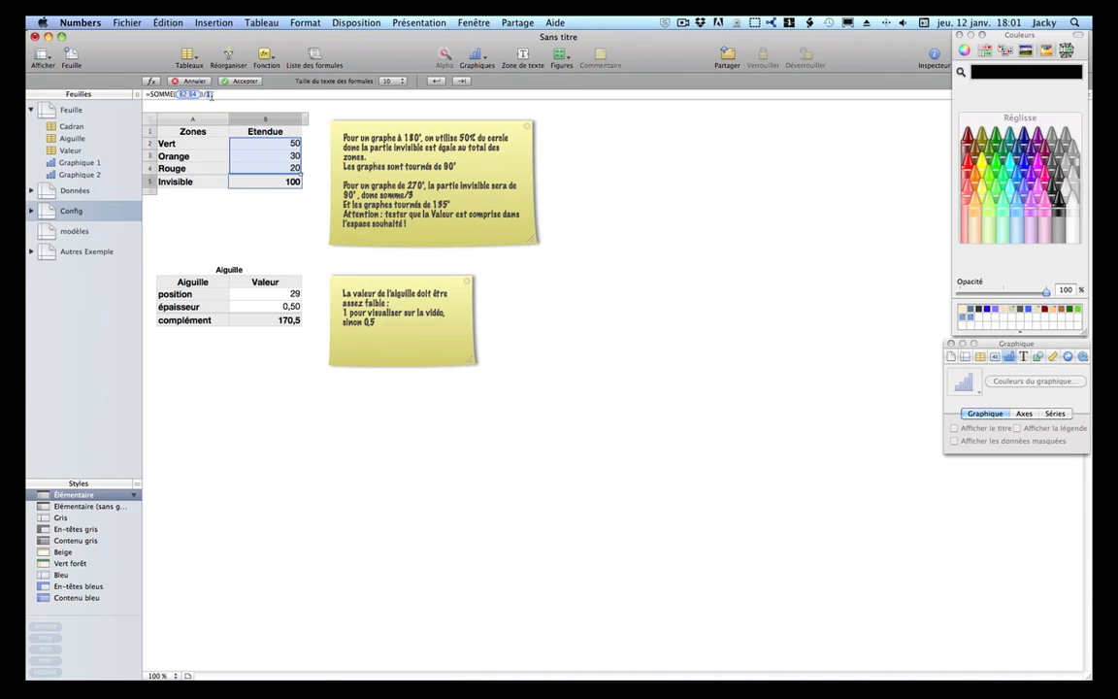
{"action": "key", "text": "Return"}
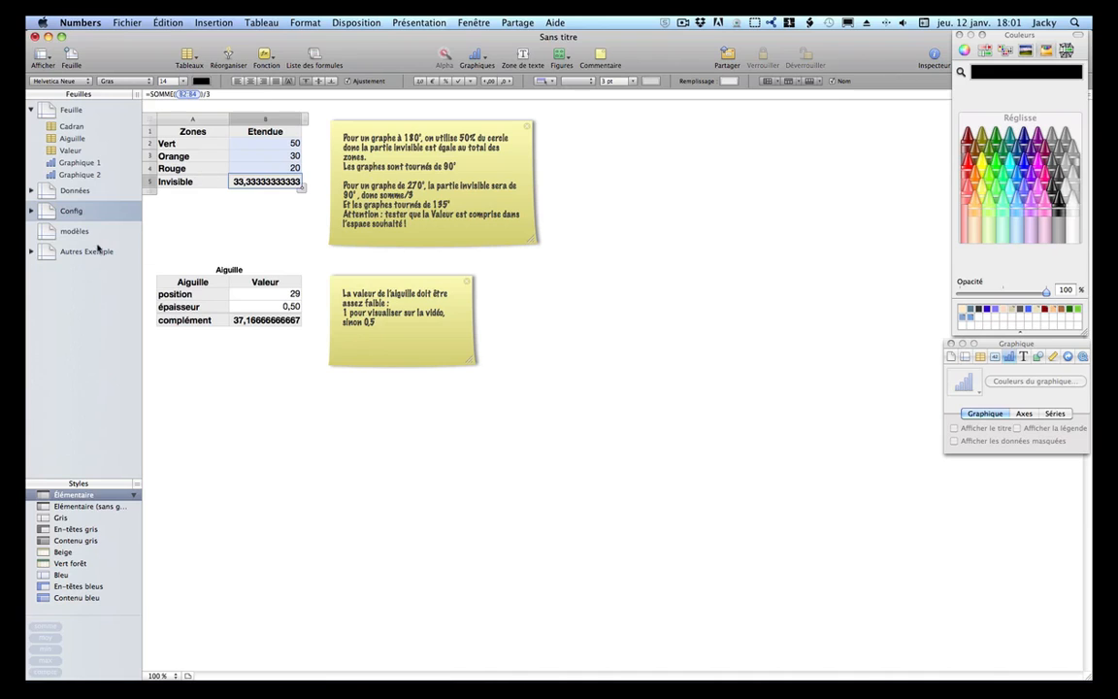
View the modèles sheet and inspect the pie chart of the framed example gauge on the Autres Exemple sheet.
{"action": "left_click", "coordinate": [72, 233]}
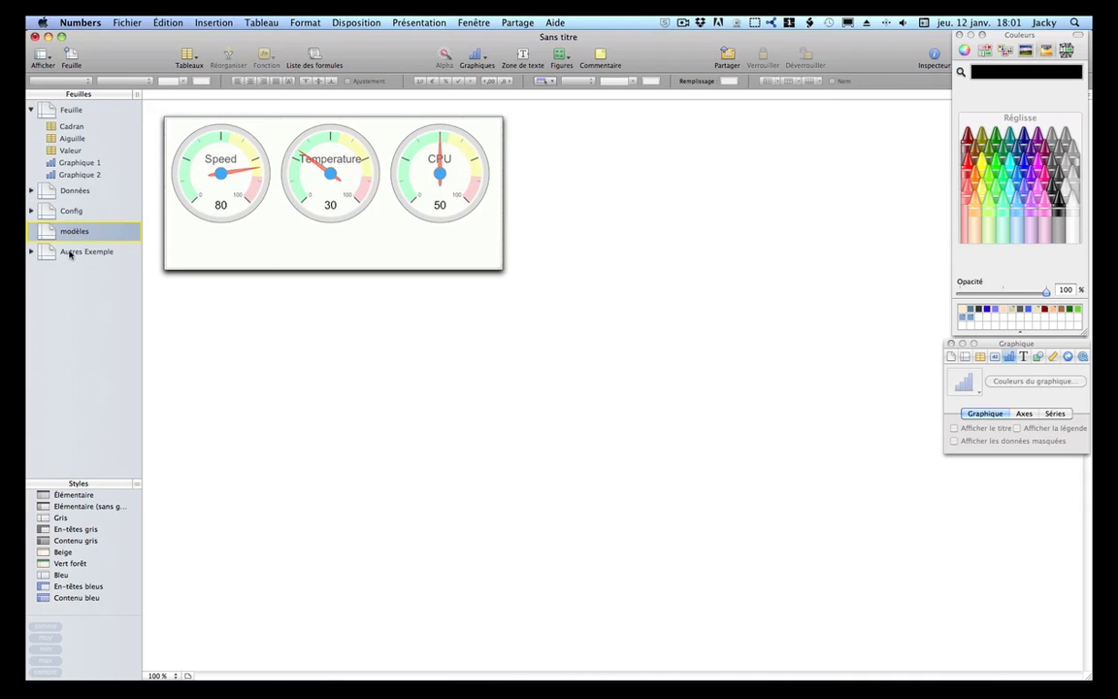
{"action": "left_click", "coordinate": [69, 254]}
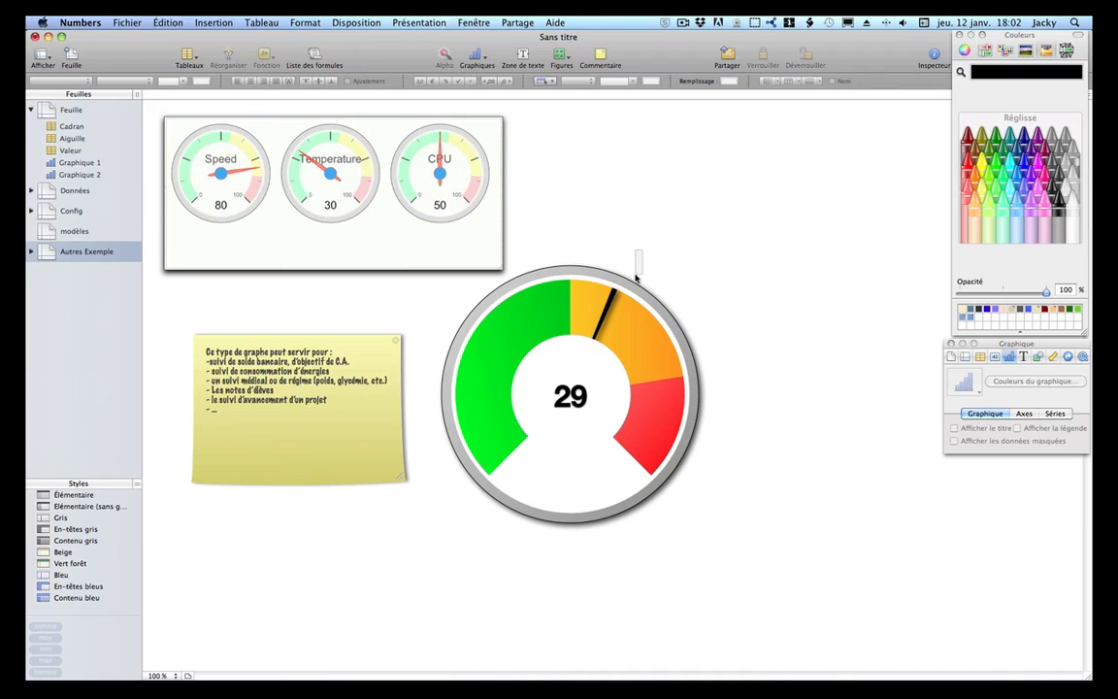
{"action": "left_click", "coordinate": [636, 280]}
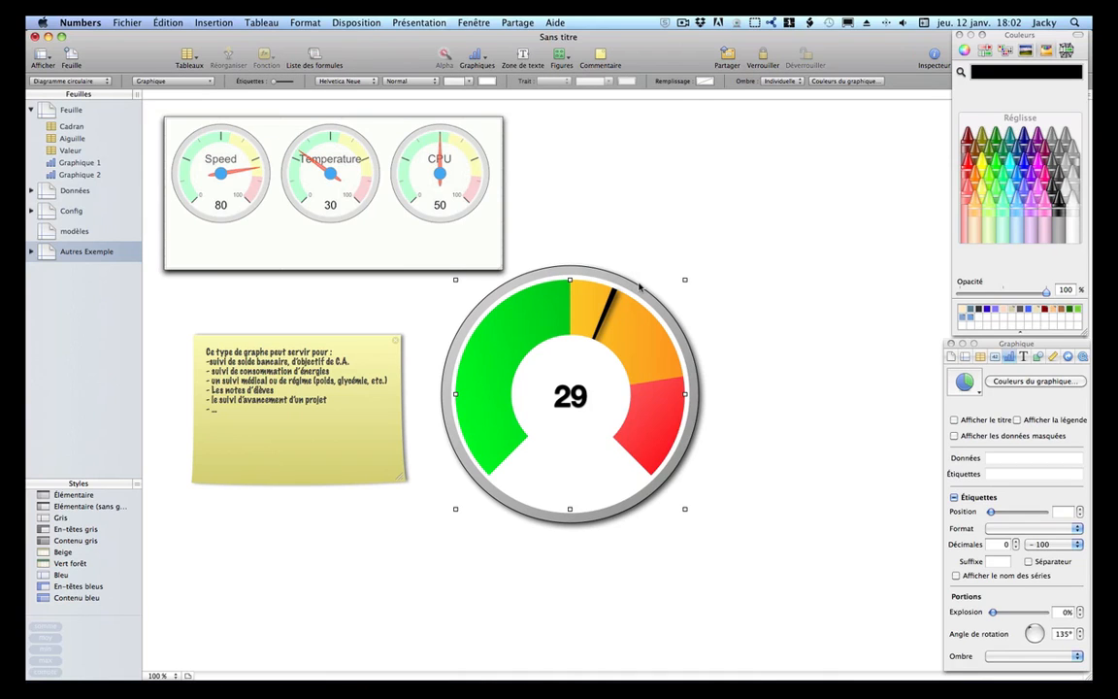
Compare the finished gauge on Feuille with the gauges on modèles and Autres Exemple, and read the note listing possible uses.
{"action": "left_click", "coordinate": [571, 255]}
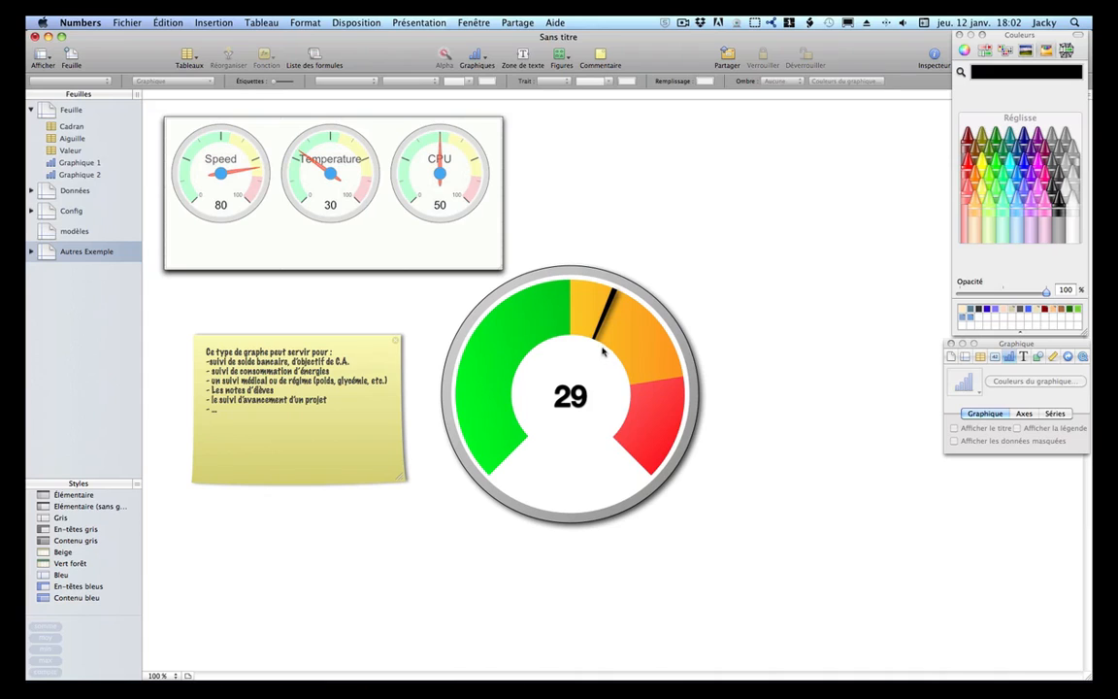
{"action": "left_click", "coordinate": [73, 111]}
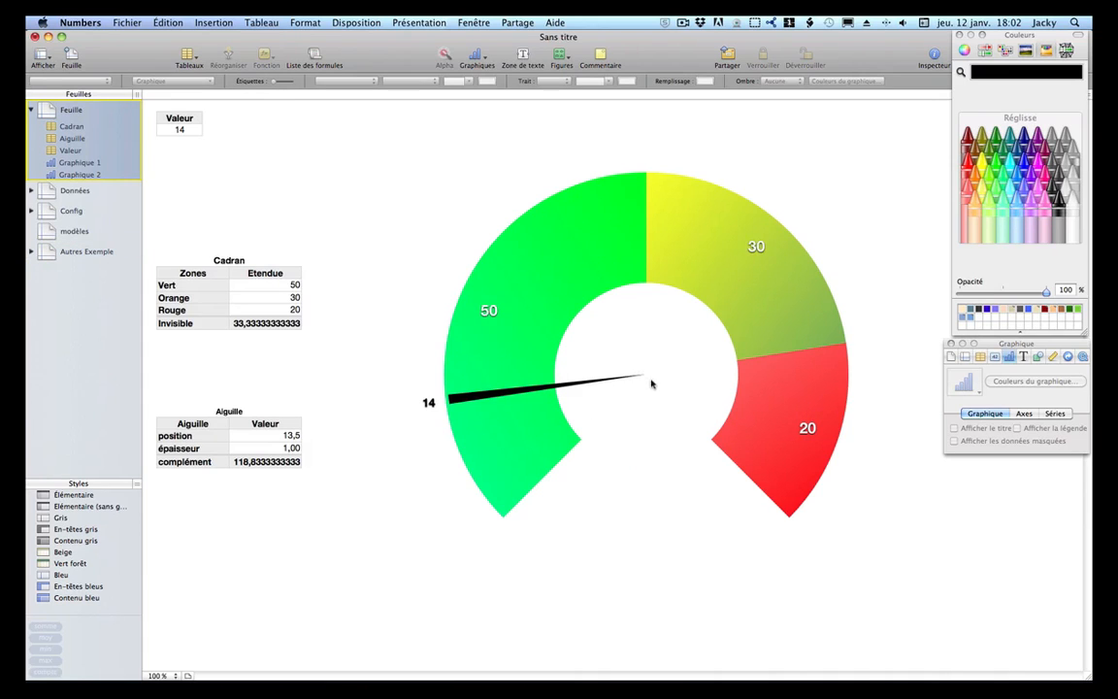
{"action": "left_click", "coordinate": [74, 231]}
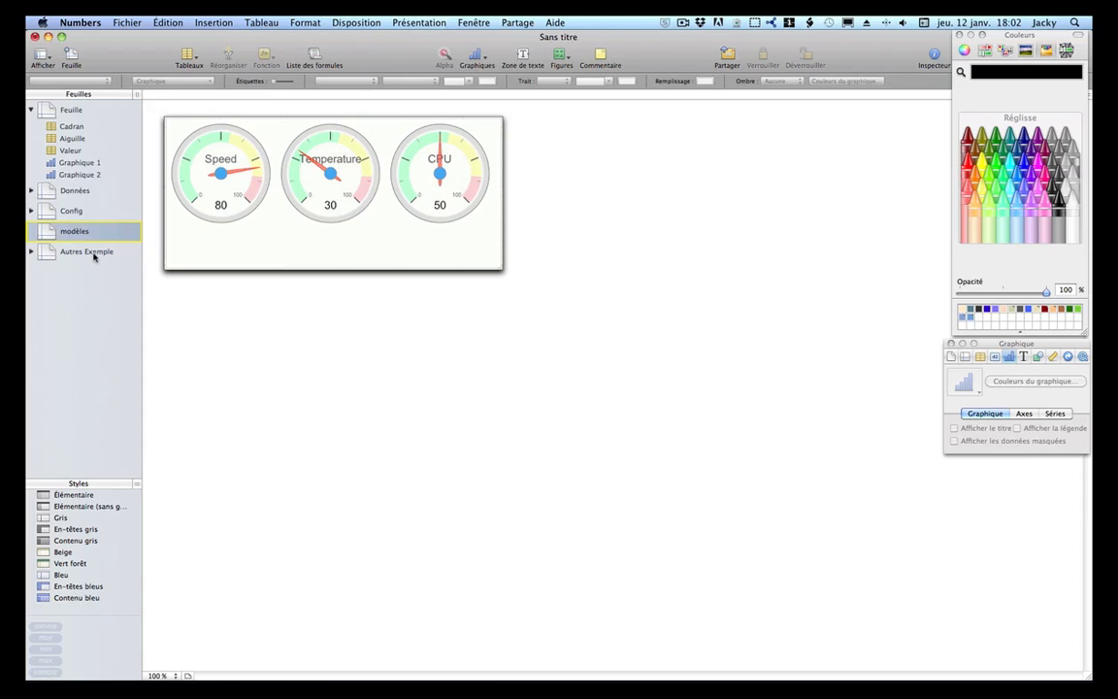
{"action": "left_click", "coordinate": [94, 254]}
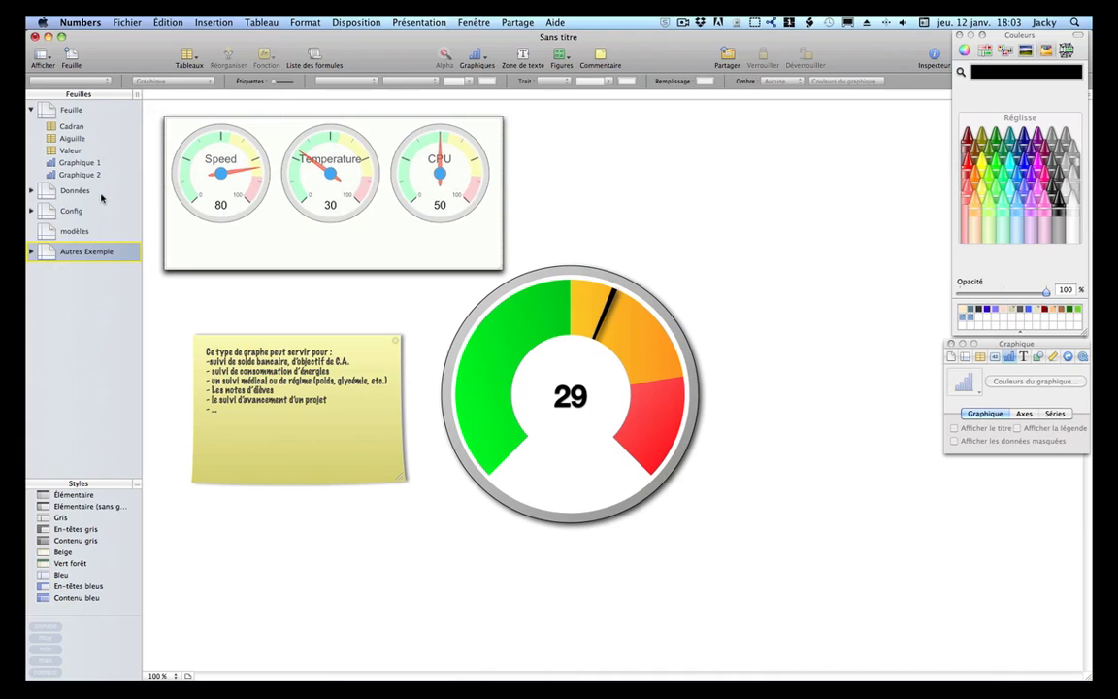
{"action": "left_click", "coordinate": [225, 362]}
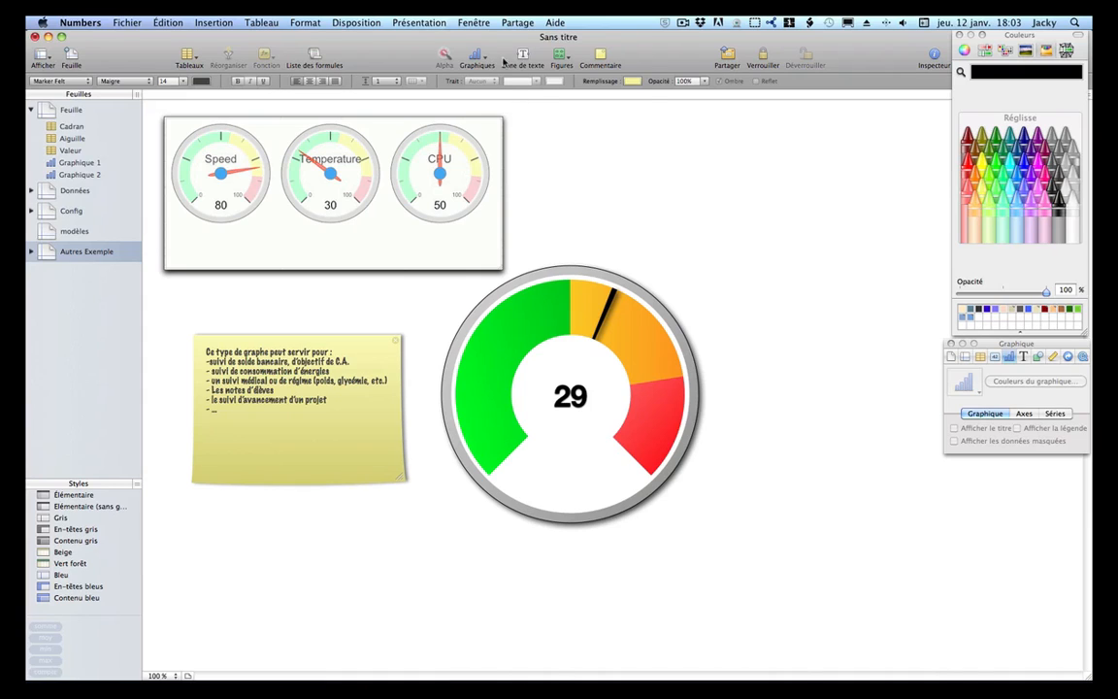
Switch to the Graphe jauge deux aiguilles.numbers document and set Mini to 32 and Maxi to 67 in the Valeur table.
{"action": "left_click", "coordinate": [473, 21]}
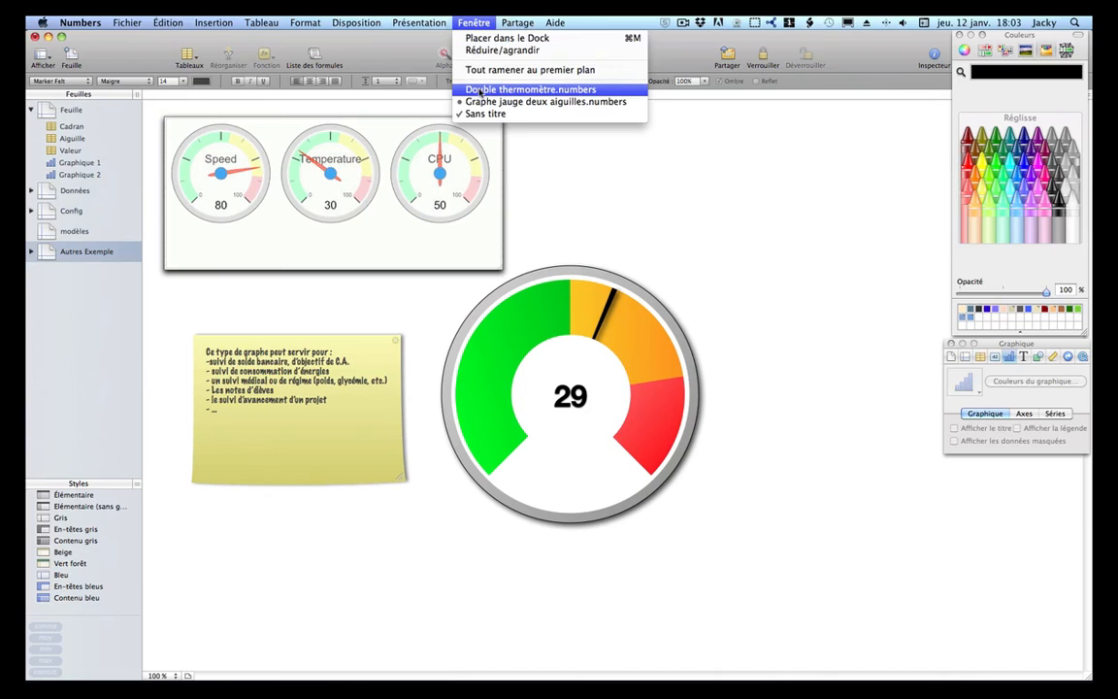
{"action": "left_click", "coordinate": [483, 103]}
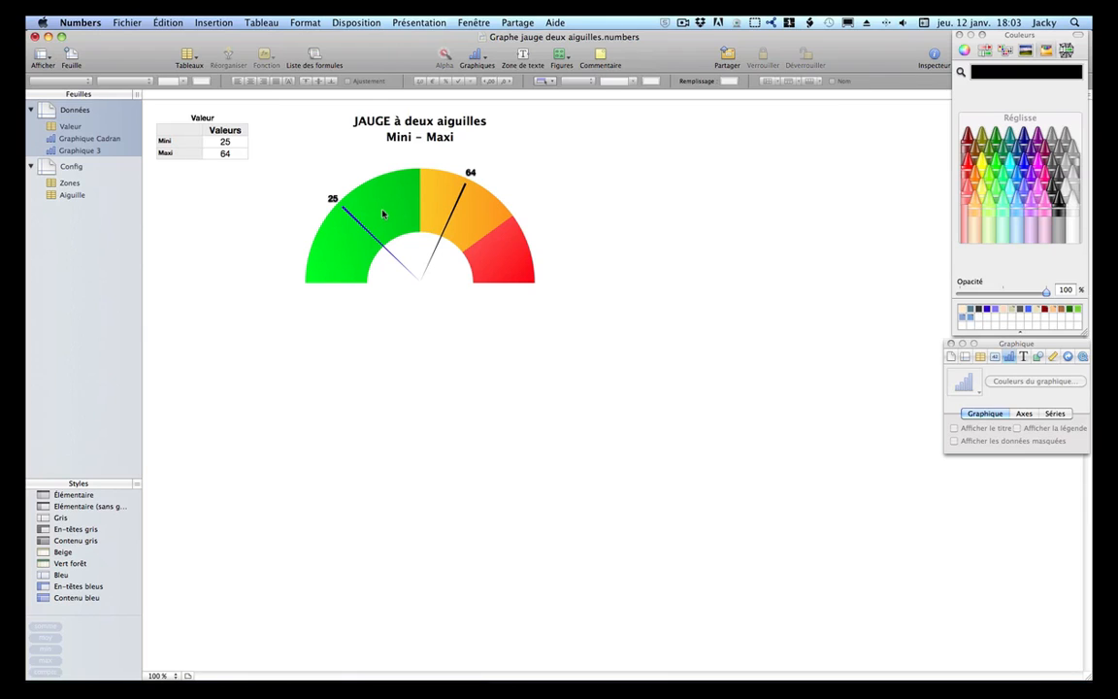
{"action": "left_click", "coordinate": [224, 142]}
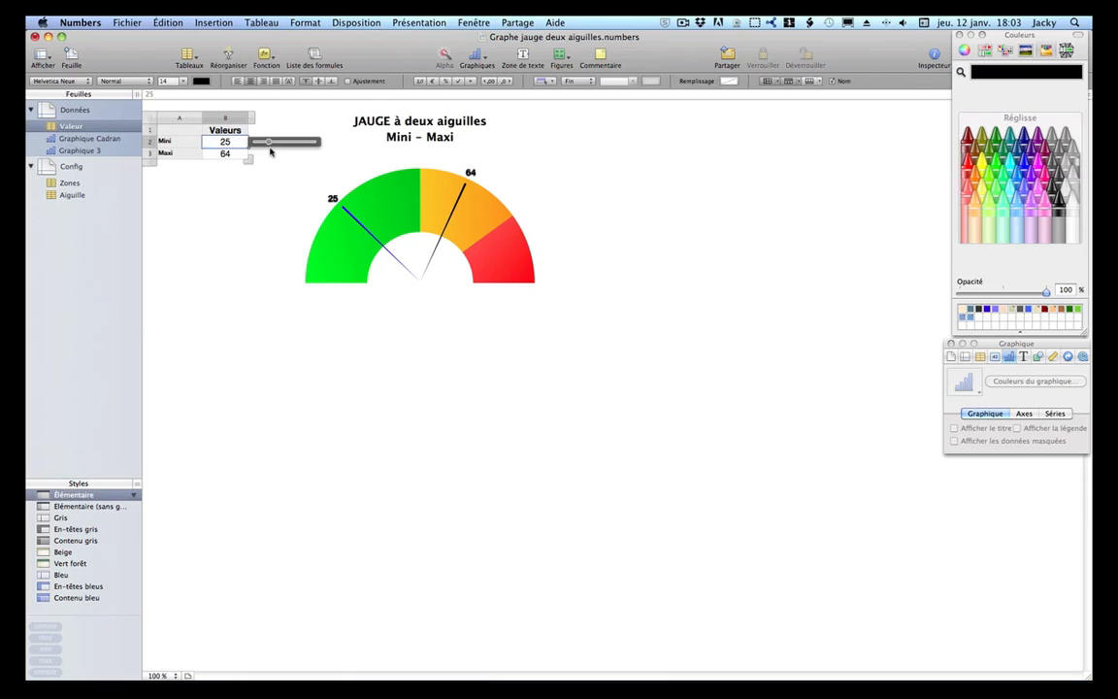
{"action": "left_click_drag", "start_coordinate": [271, 144], "coordinate": [296, 154]}
{"action": "left_click", "coordinate": [233, 153]}
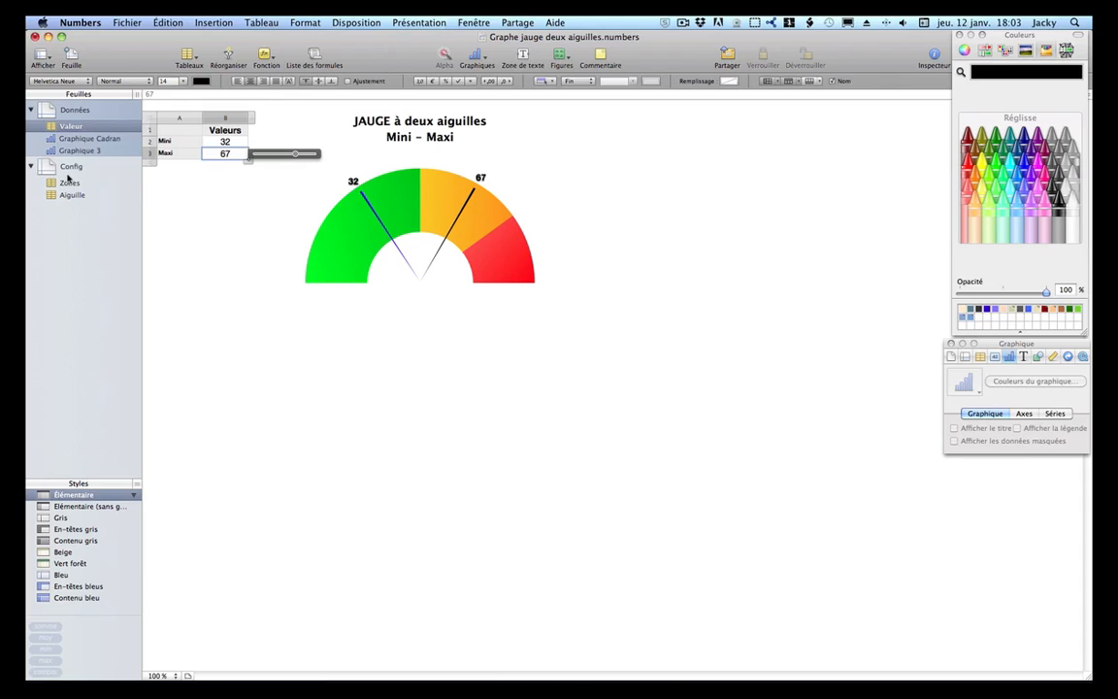
On the Config sheet, review the zone extents and rename the Aiguille table as Aiguilles.
{"action": "left_click", "coordinate": [68, 175]}
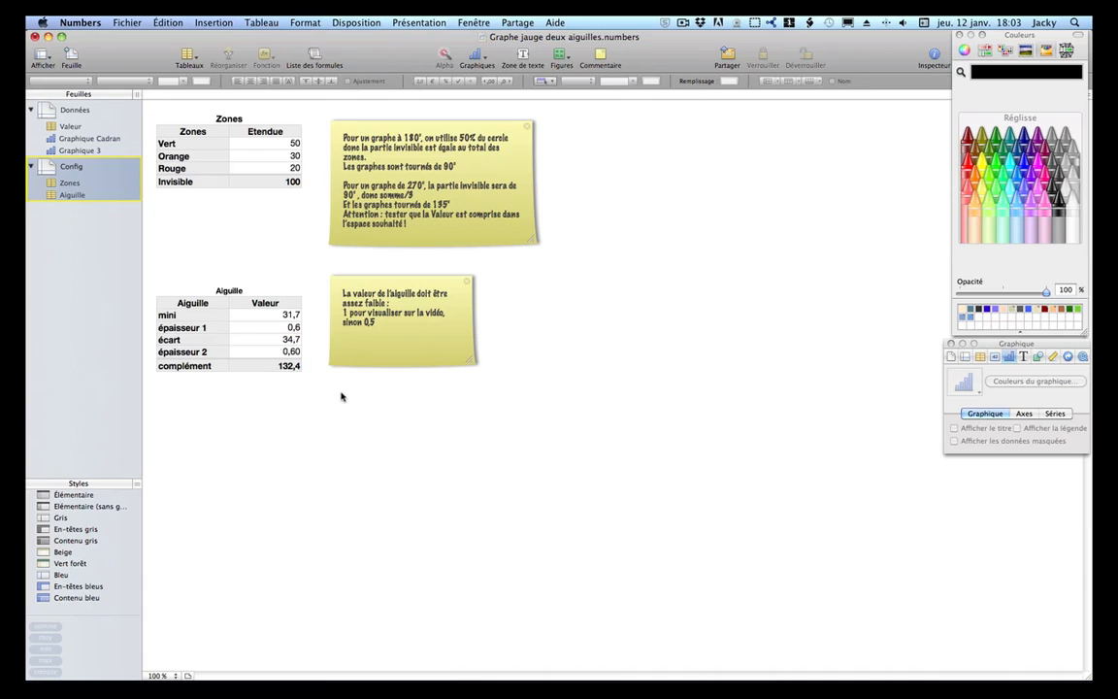
{"action": "left_click", "coordinate": [266, 143]}
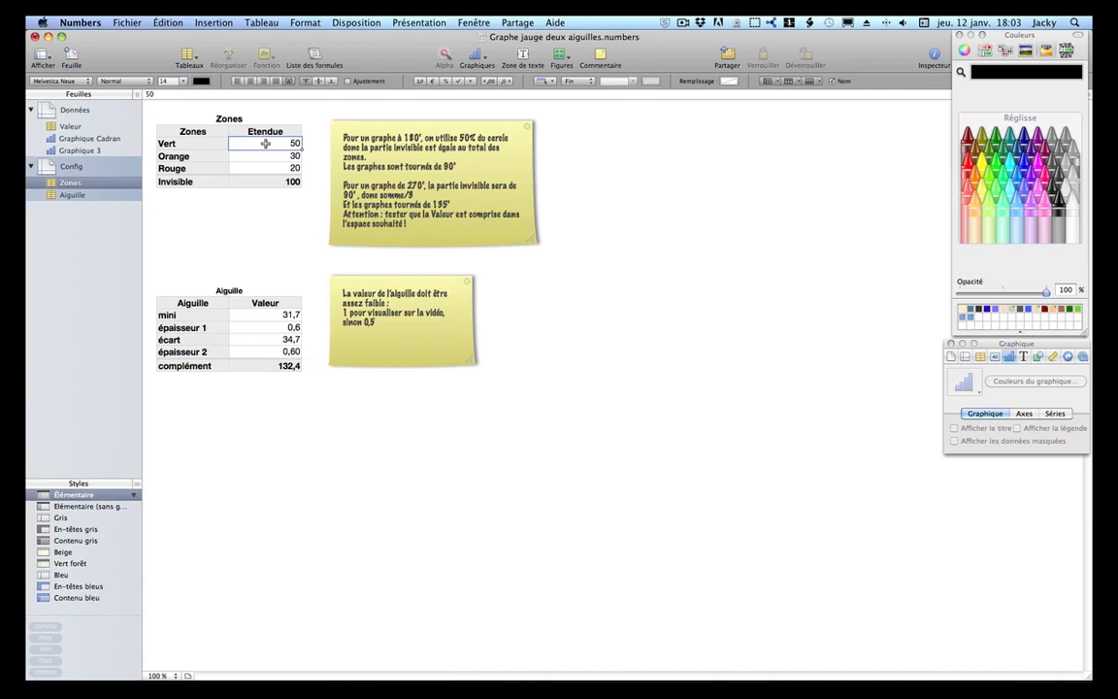
{"action": "left_click_drag", "start_coordinate": [266, 143], "coordinate": [266, 183]}
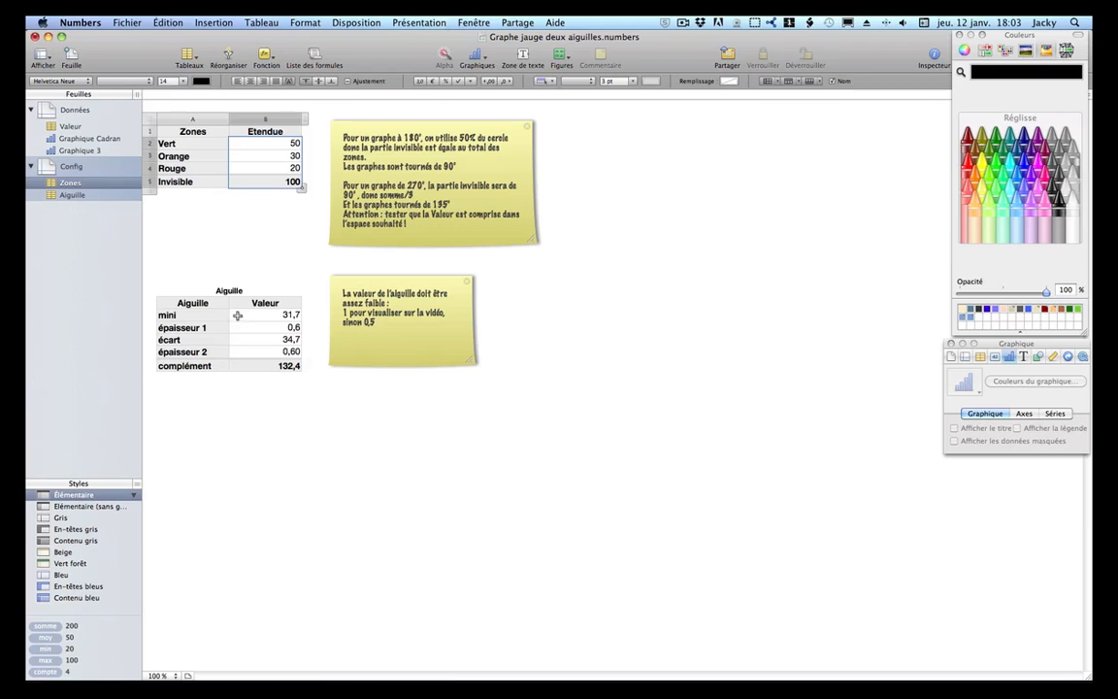
{"action": "left_click", "coordinate": [235, 313]}
{"action": "left_click", "coordinate": [212, 254]}
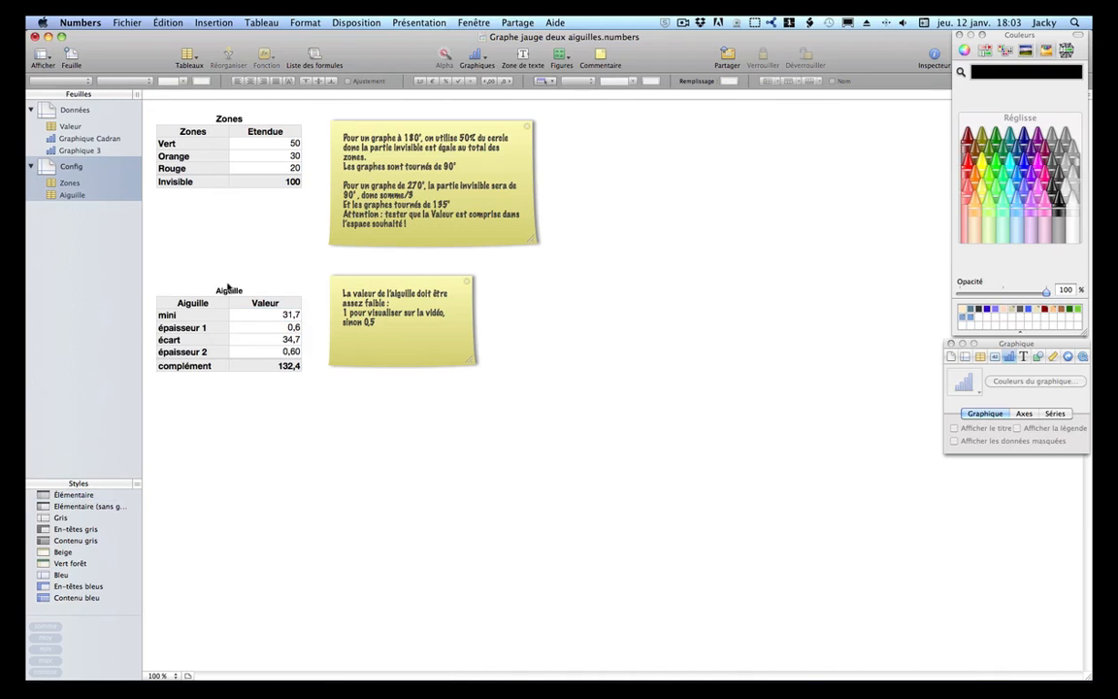
{"action": "left_click", "coordinate": [91, 196]}
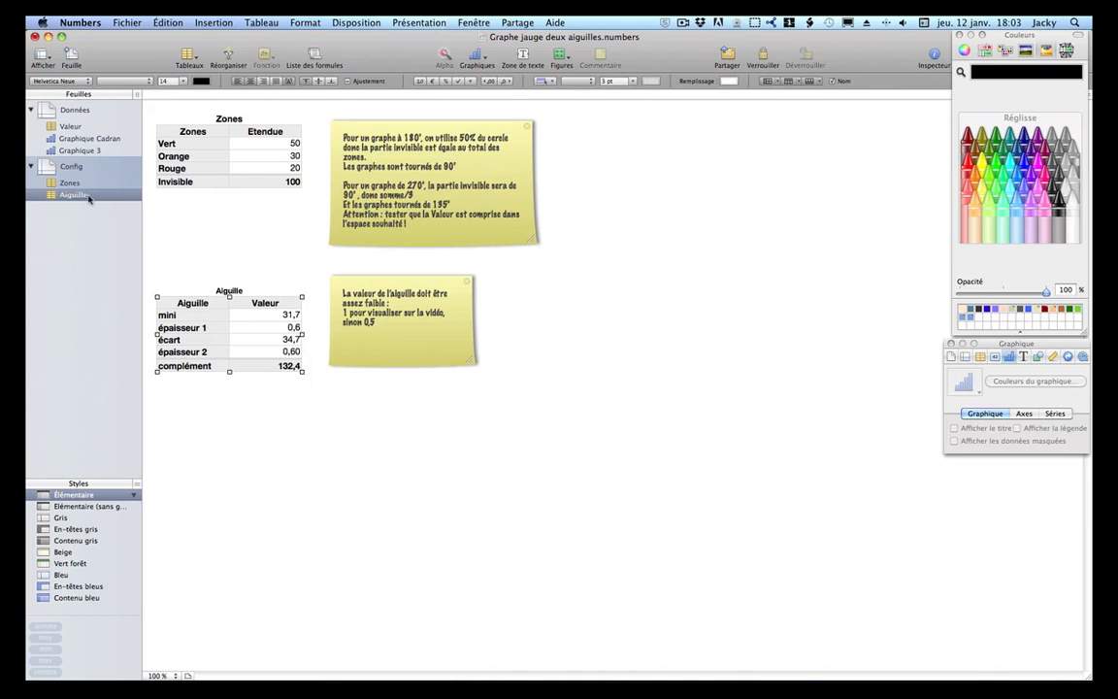
{"action": "left_click", "coordinate": [87, 196]}
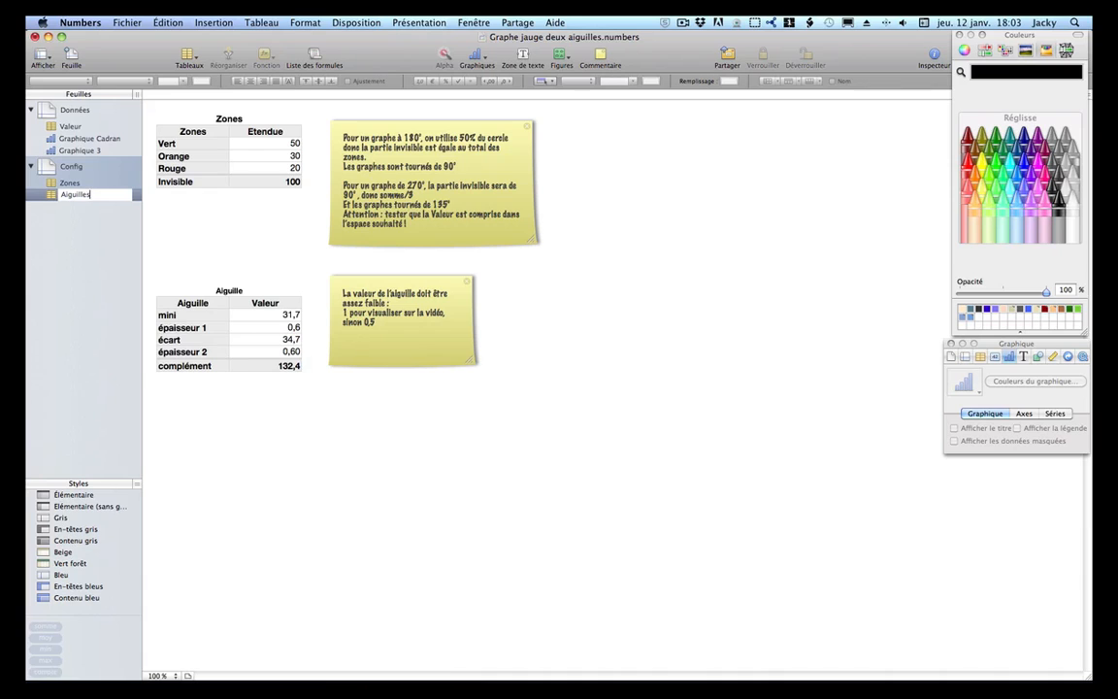
{"action": "key", "text": "Return"}
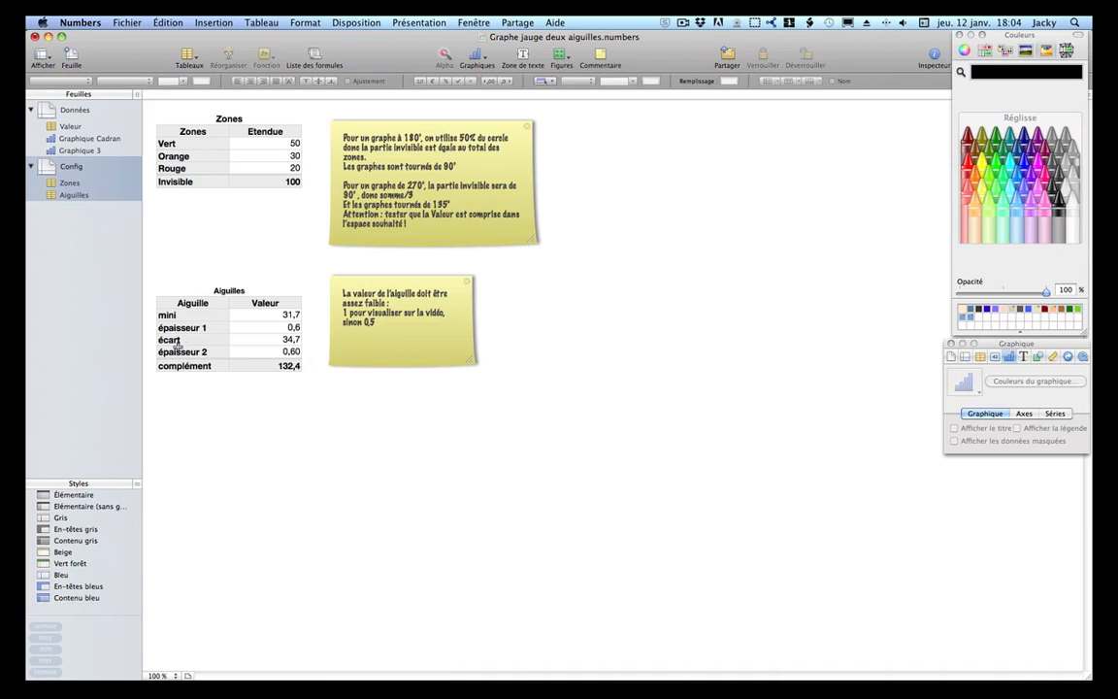
Compare the mini, épaisseur 1 and écart rows of the Aiguilles table with the Mini and Maxi values on Données.
{"action": "left_click", "coordinate": [206, 319]}
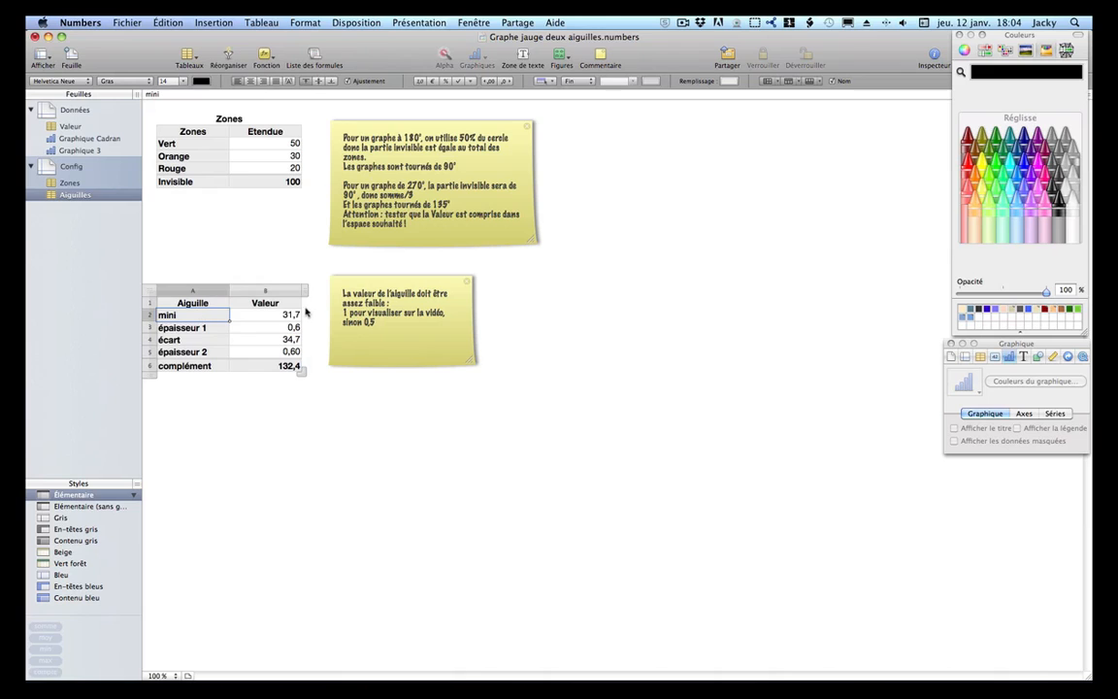
{"action": "left_click", "coordinate": [95, 113]}
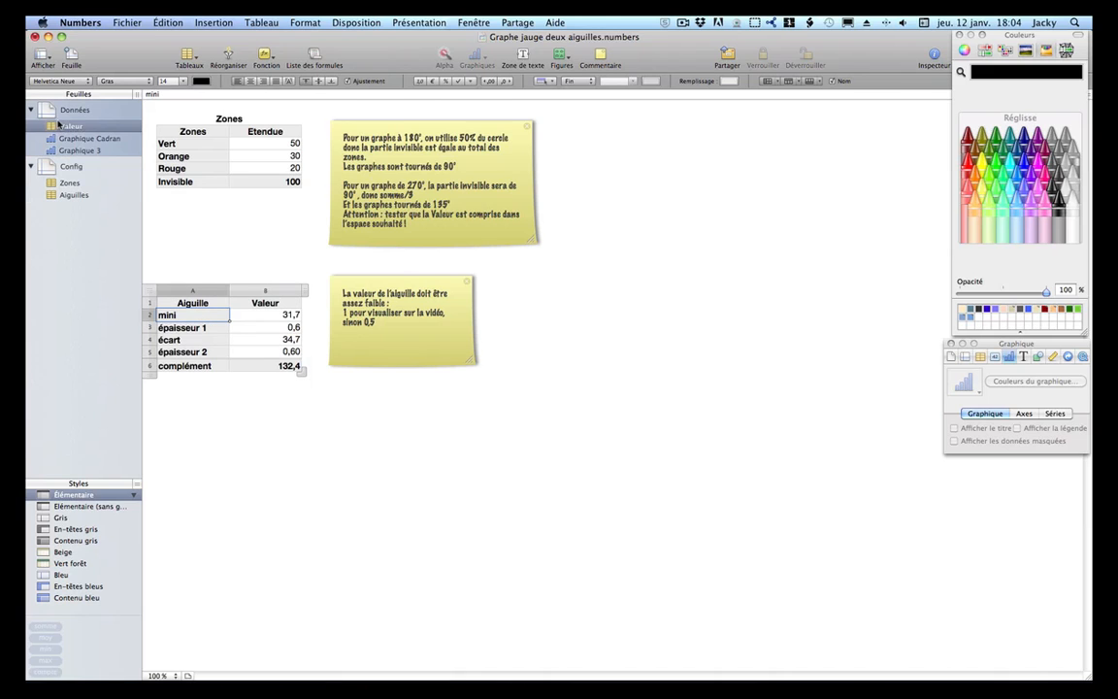
{"action": "left_click", "coordinate": [229, 142]}
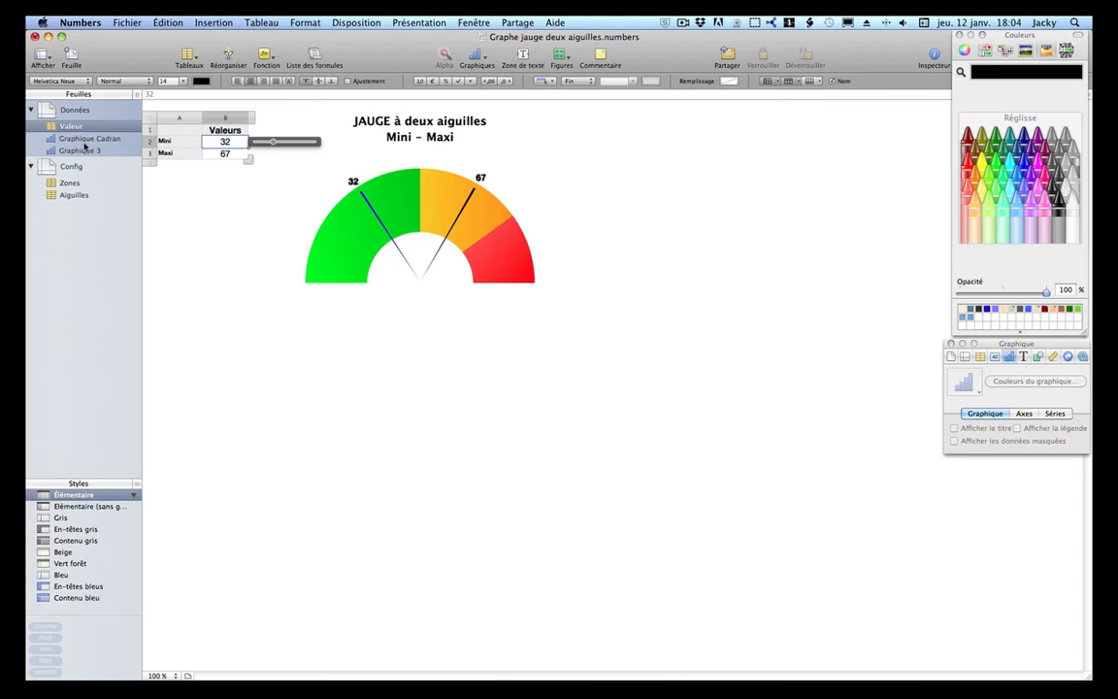
{"action": "left_click", "coordinate": [70, 182]}
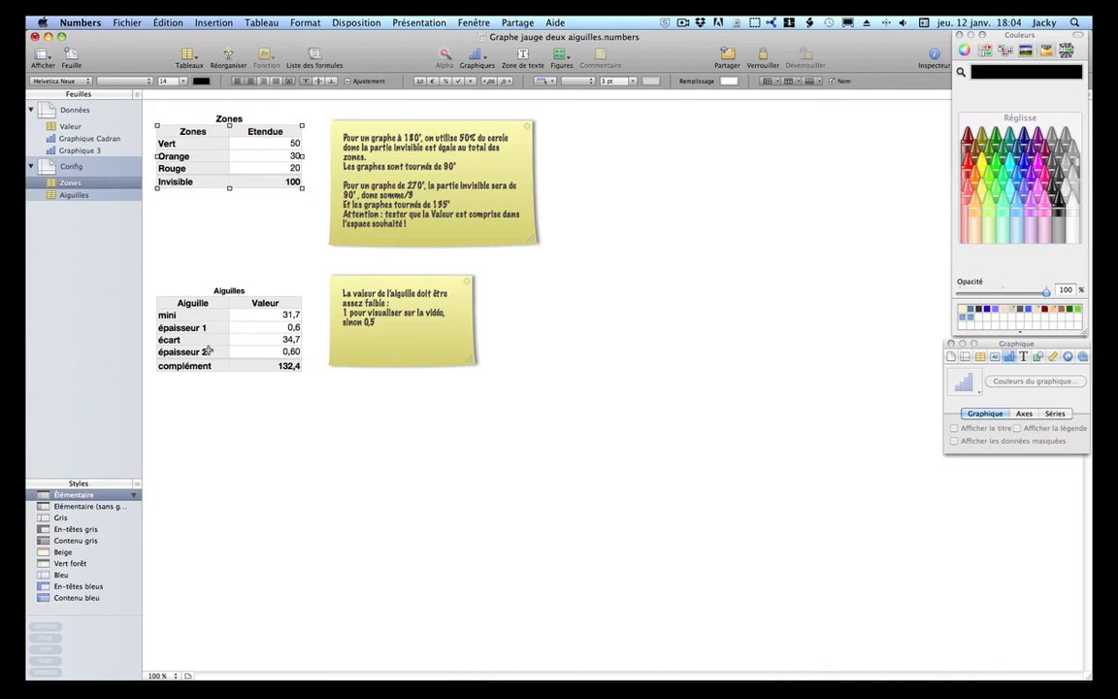
{"action": "left_click", "coordinate": [269, 330]}
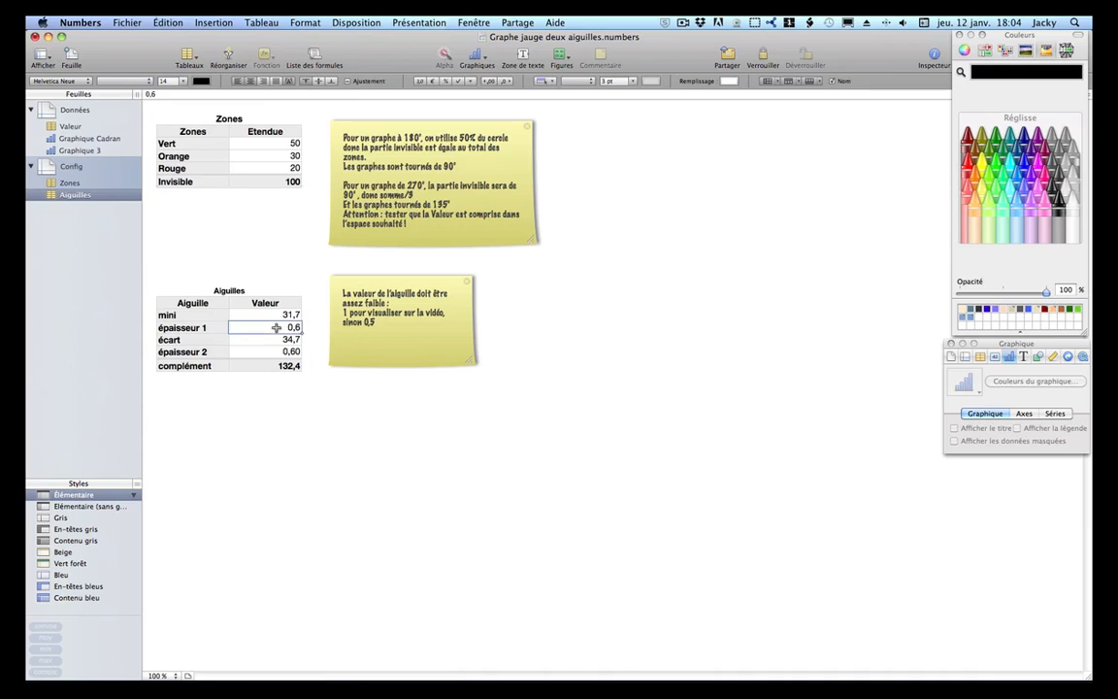
{"action": "left_click", "coordinate": [209, 340]}
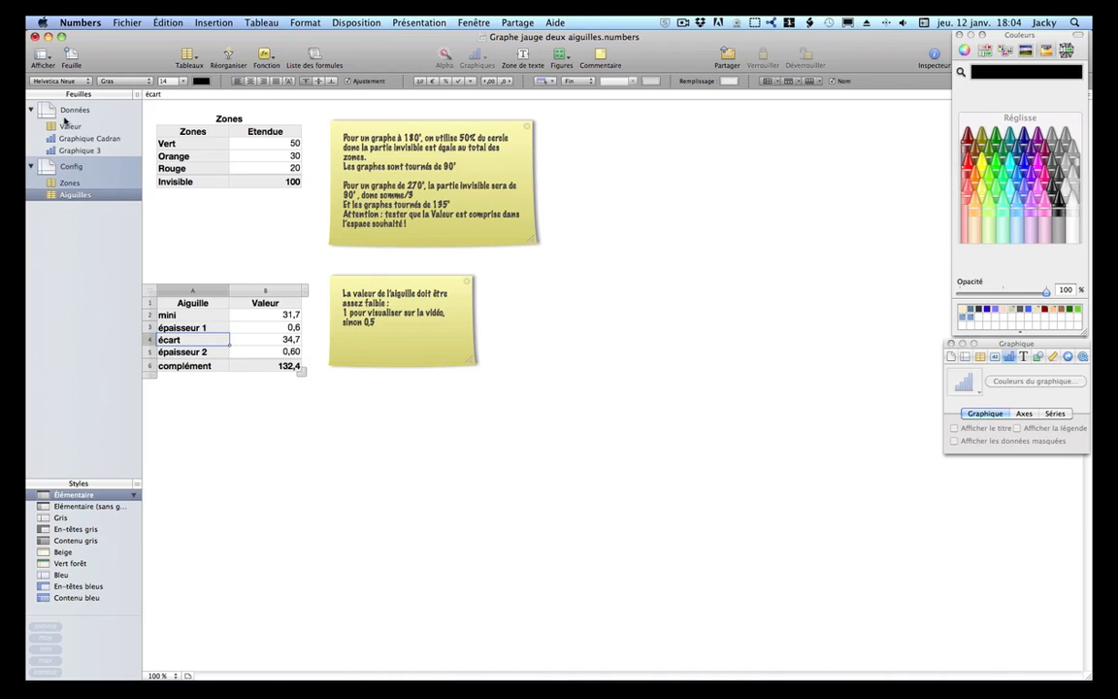
{"action": "left_click", "coordinate": [68, 126]}
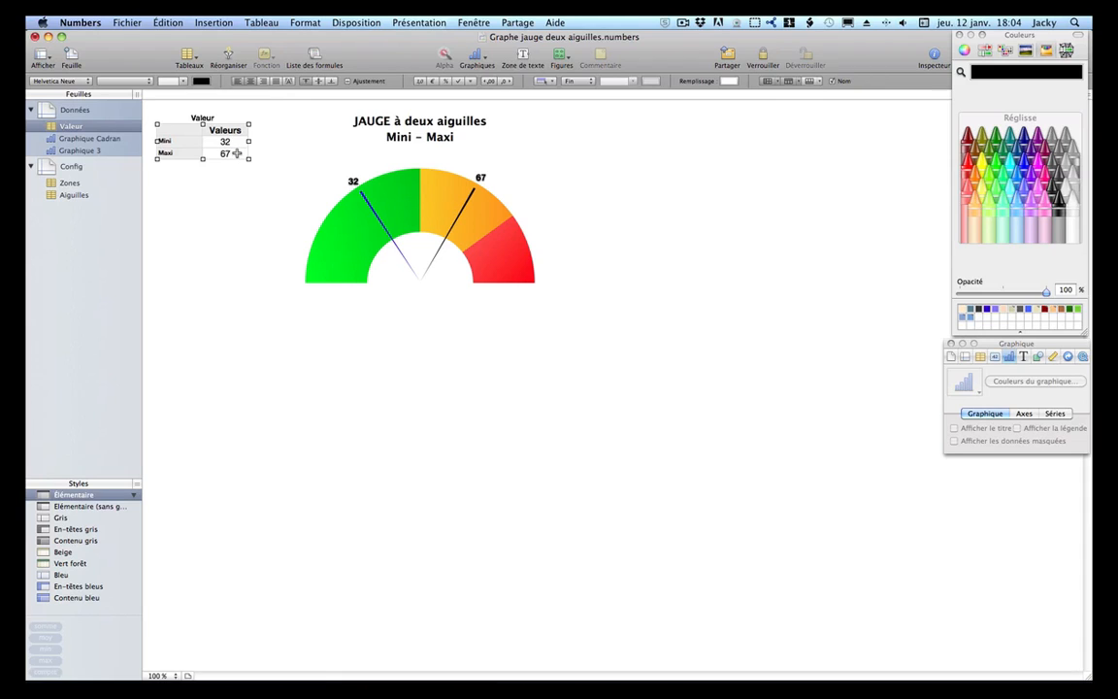
{"action": "left_click", "coordinate": [233, 141]}
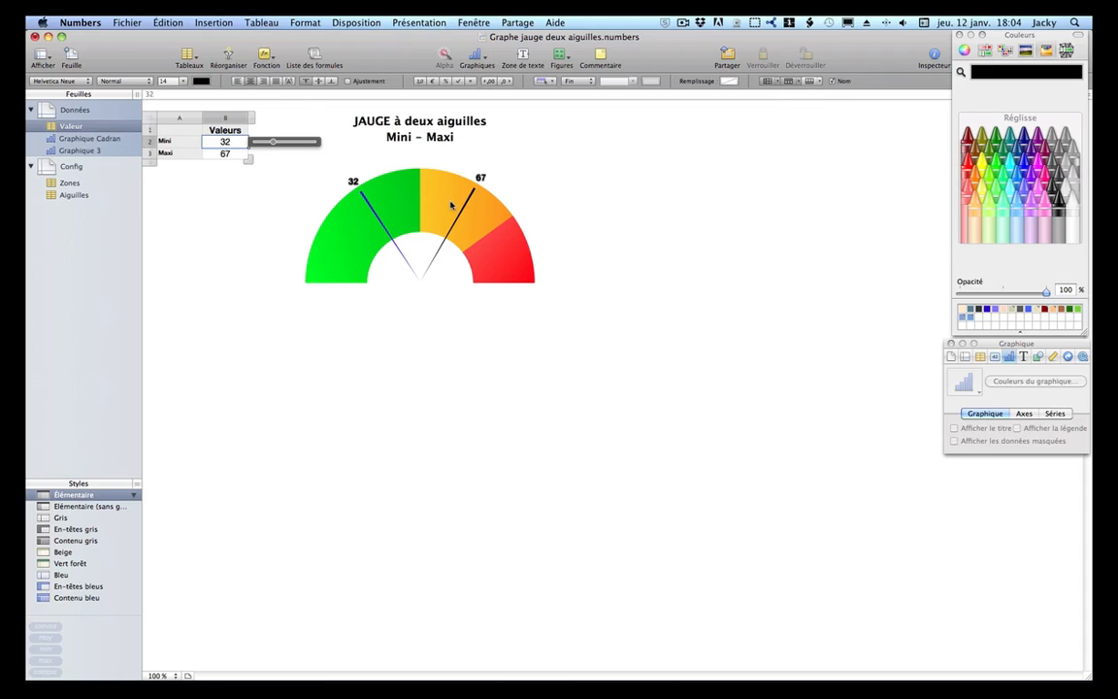
Inspect the écart and complément formulas in the Aiguilles table, as well as the dial chart Graphique Cadran on Données.
{"action": "left_click", "coordinate": [70, 183]}
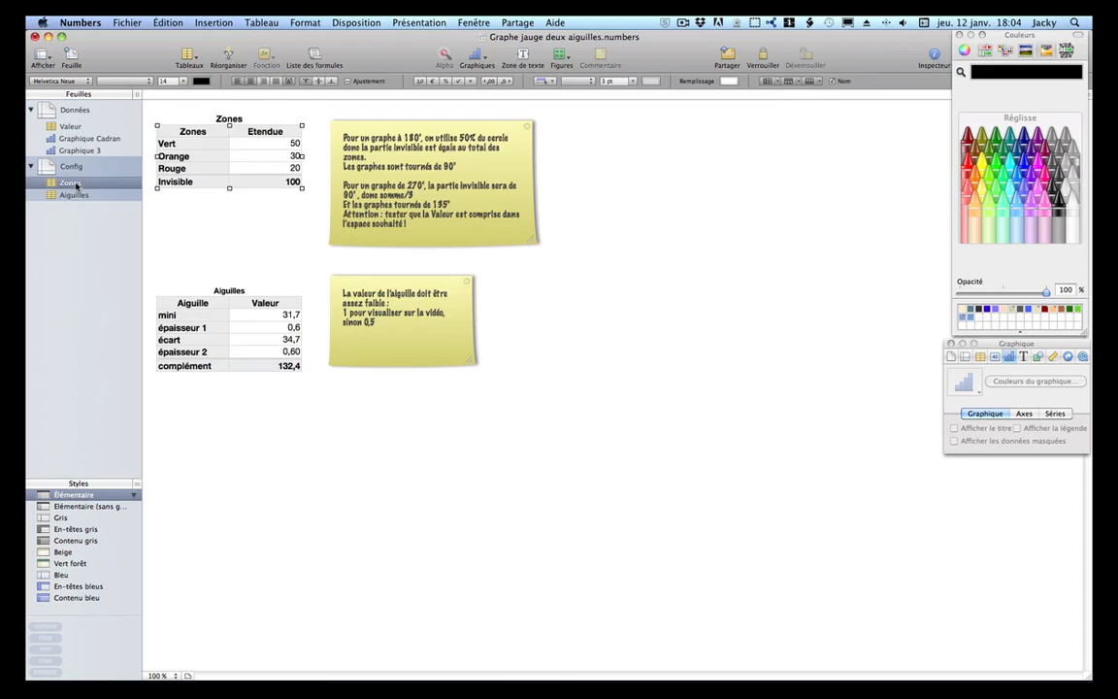
{"action": "left_click", "coordinate": [288, 339]}
{"action": "left_click", "coordinate": [287, 340]}
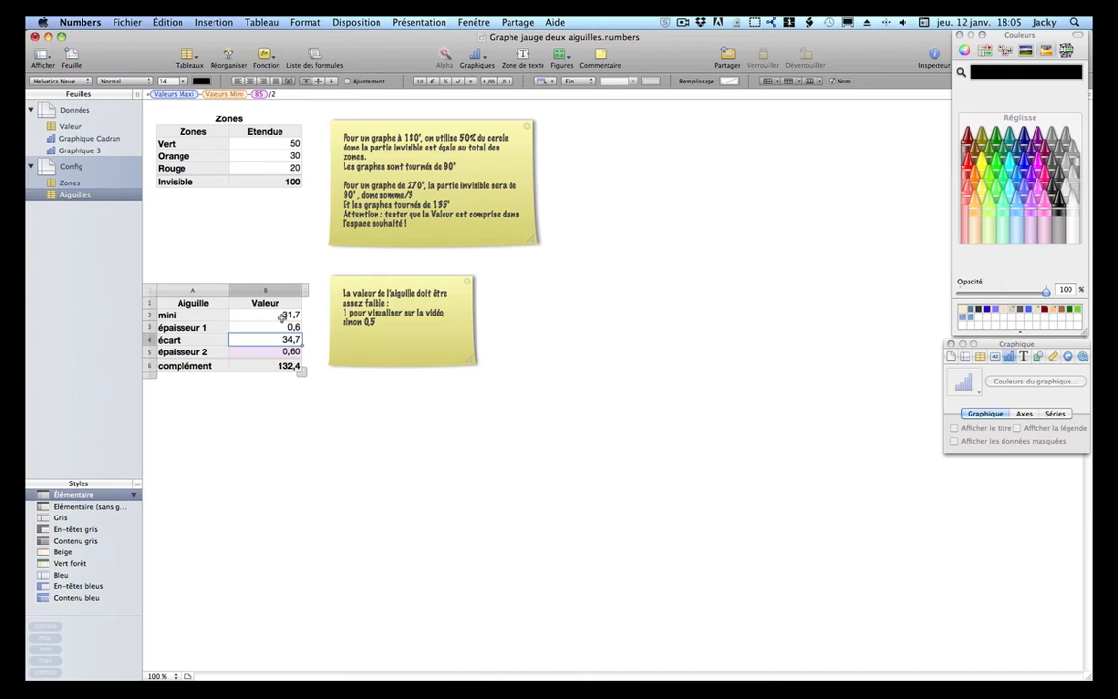
{"action": "left_click", "coordinate": [261, 365]}
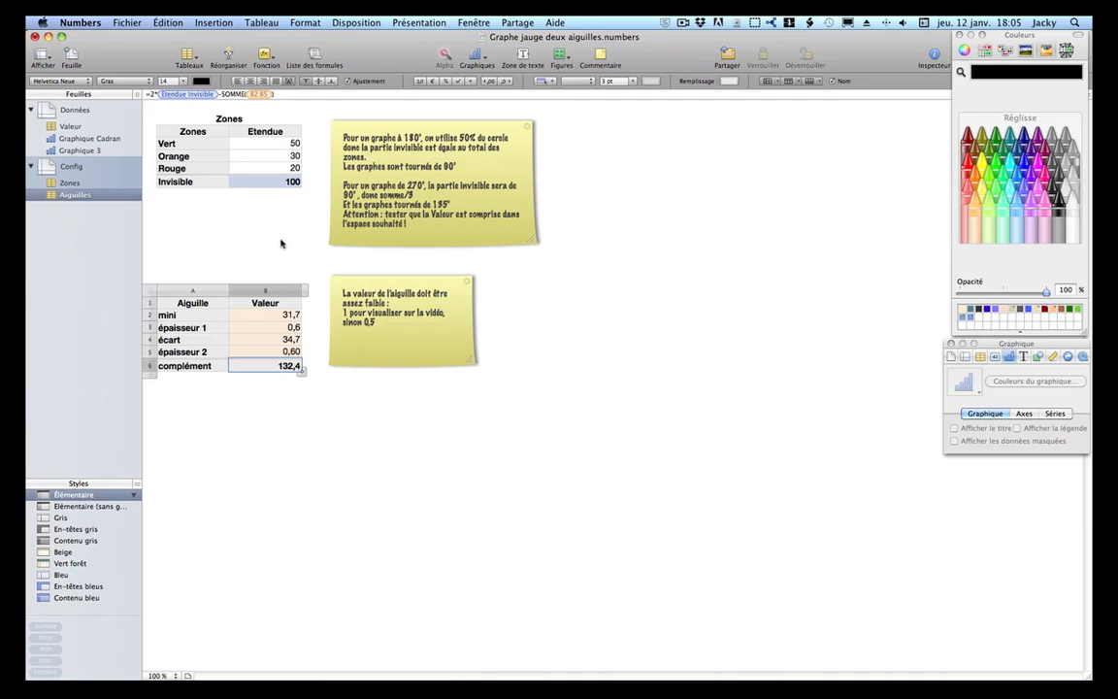
{"action": "left_click", "coordinate": [250, 238]}
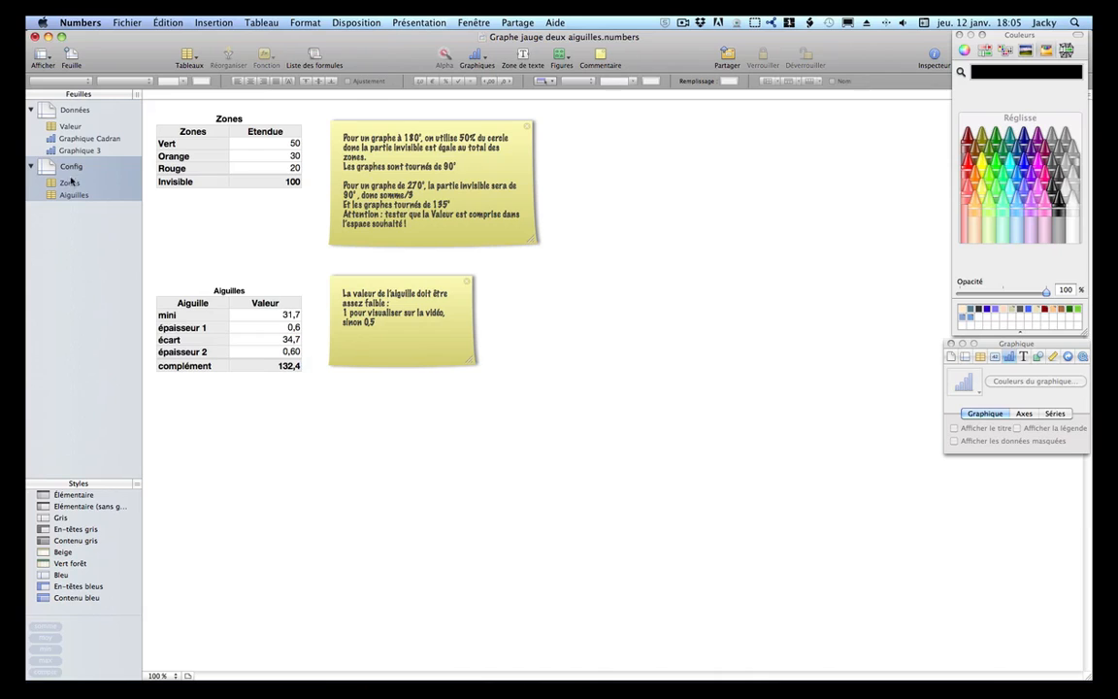
{"action": "left_click", "coordinate": [72, 126]}
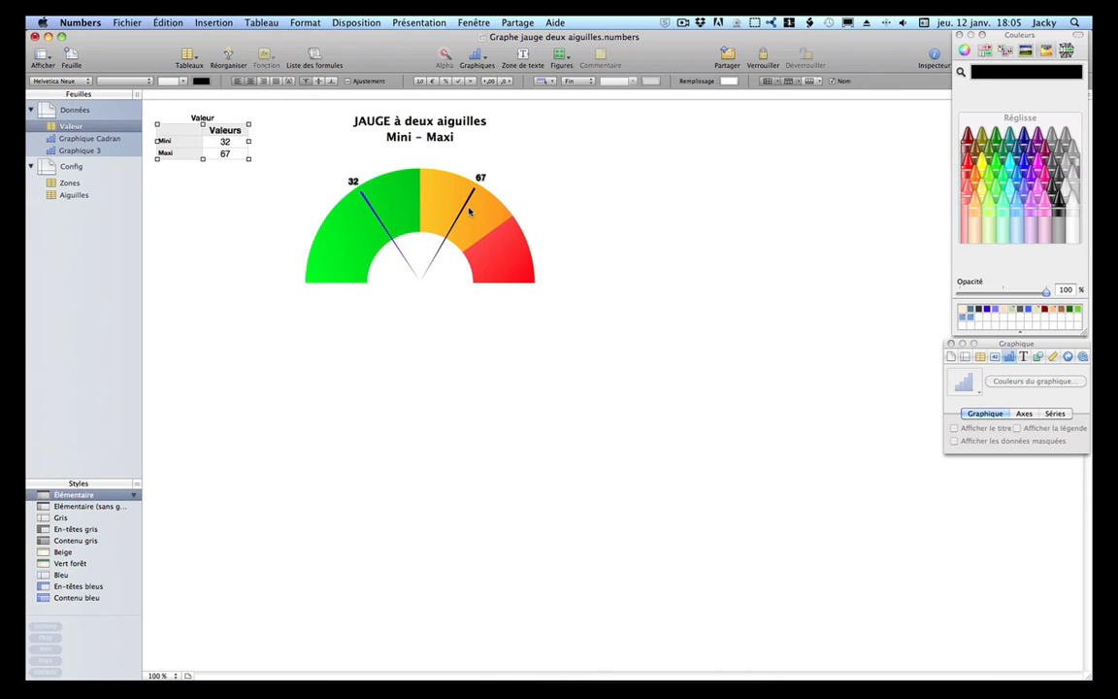
{"action": "left_click", "coordinate": [308, 179]}
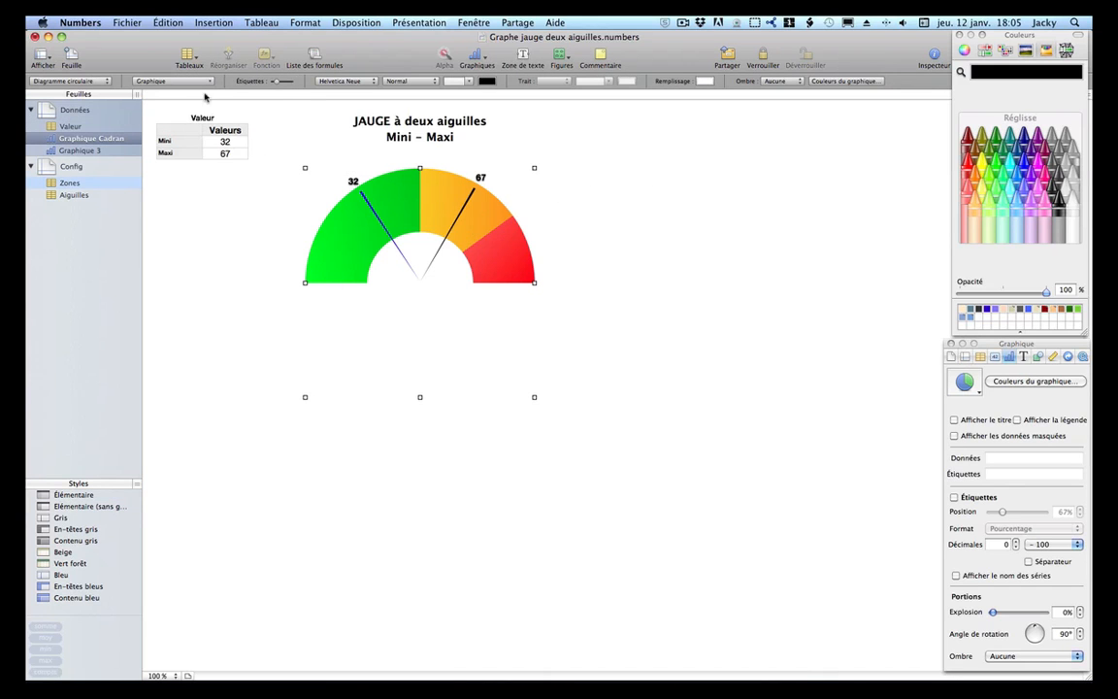
Look up the option to save the document as a template and view the templates stored in Mes modèles.
{"action": "left_click", "coordinate": [129, 23]}
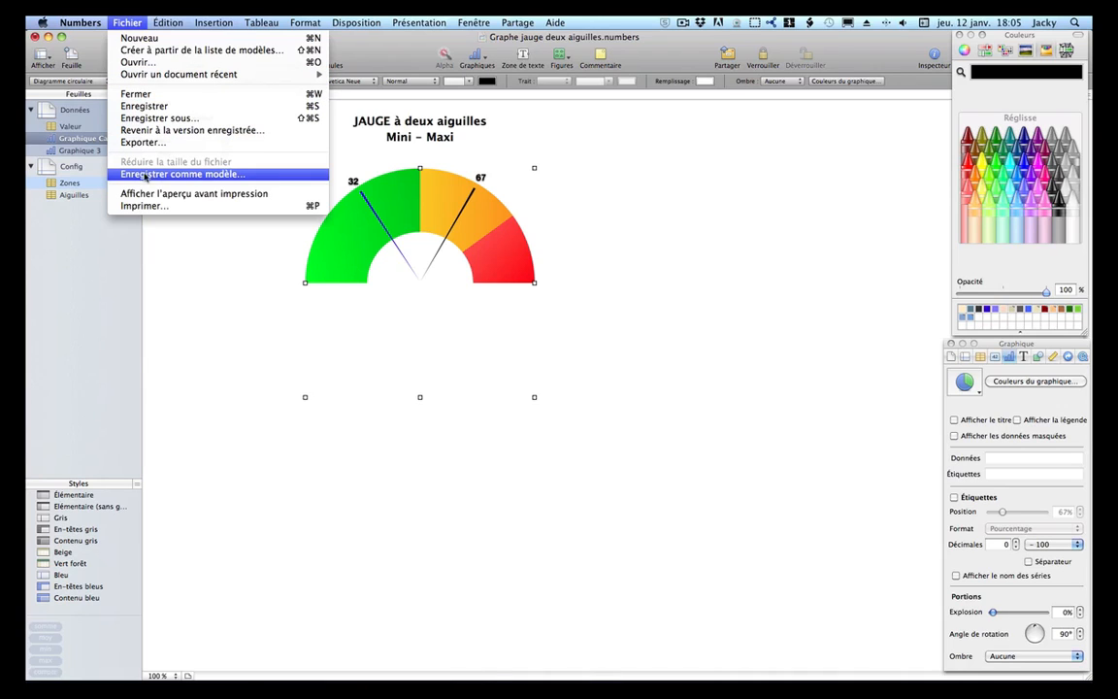
{"action": "left_click", "coordinate": [641, 183]}
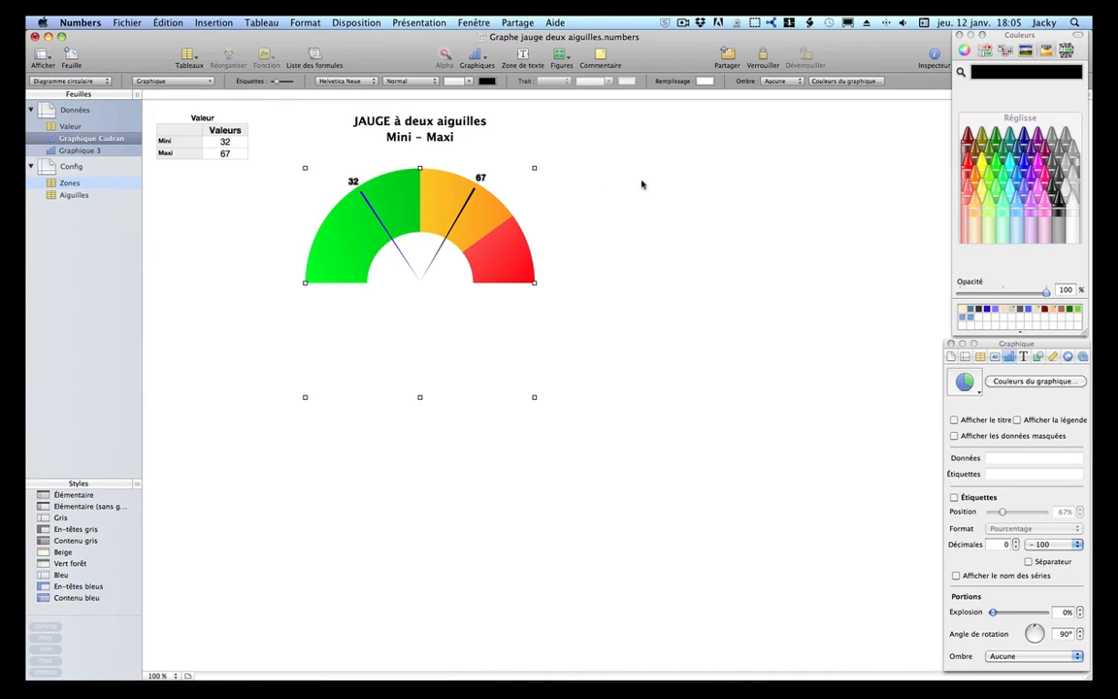
{"action": "key", "text": "super+shift+n"}
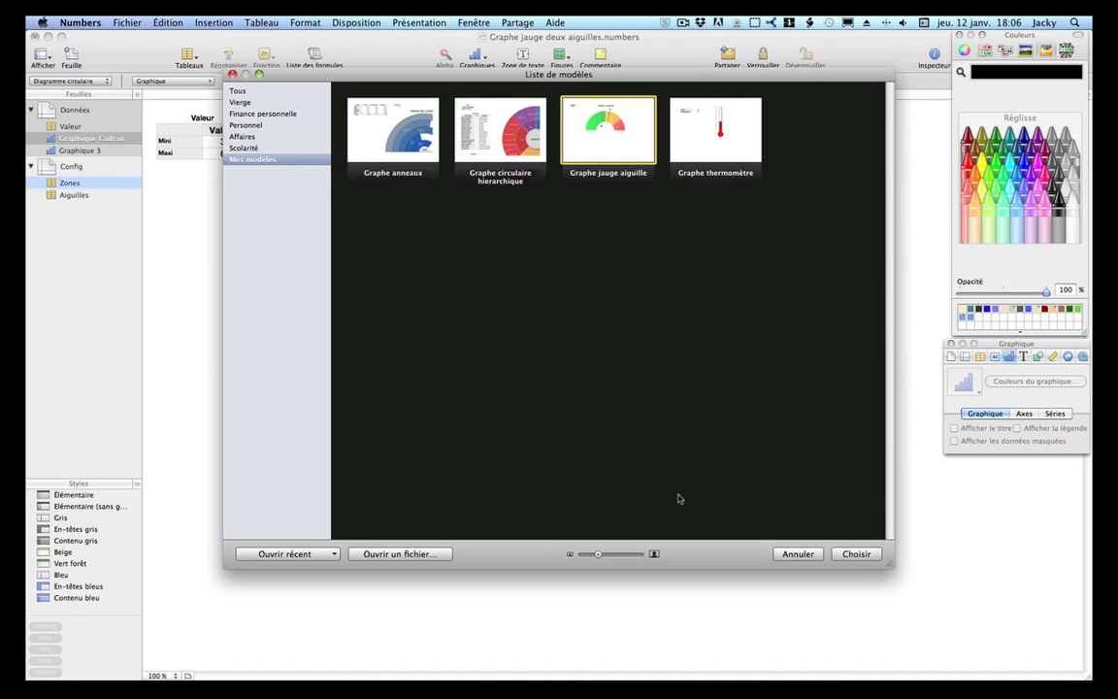
{"action": "left_click", "coordinate": [788, 553]}
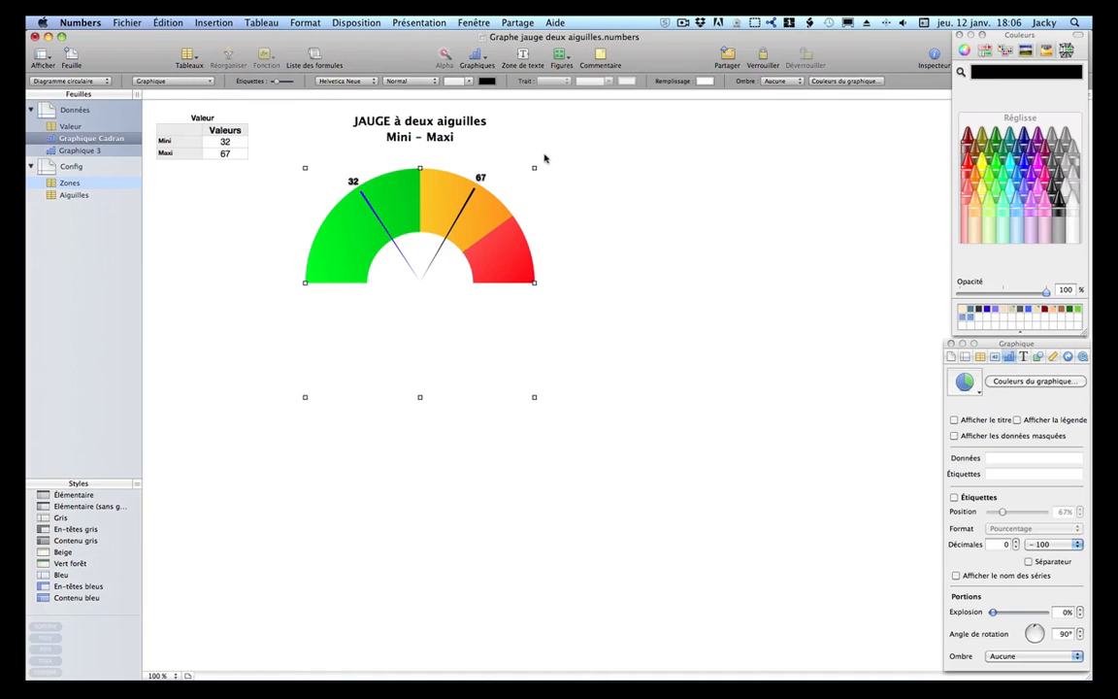
Switch to the Double thermomètre.numbers document and set Valeur to 28 in the Thermomètre sheet's table.
{"action": "left_click", "coordinate": [480, 21]}
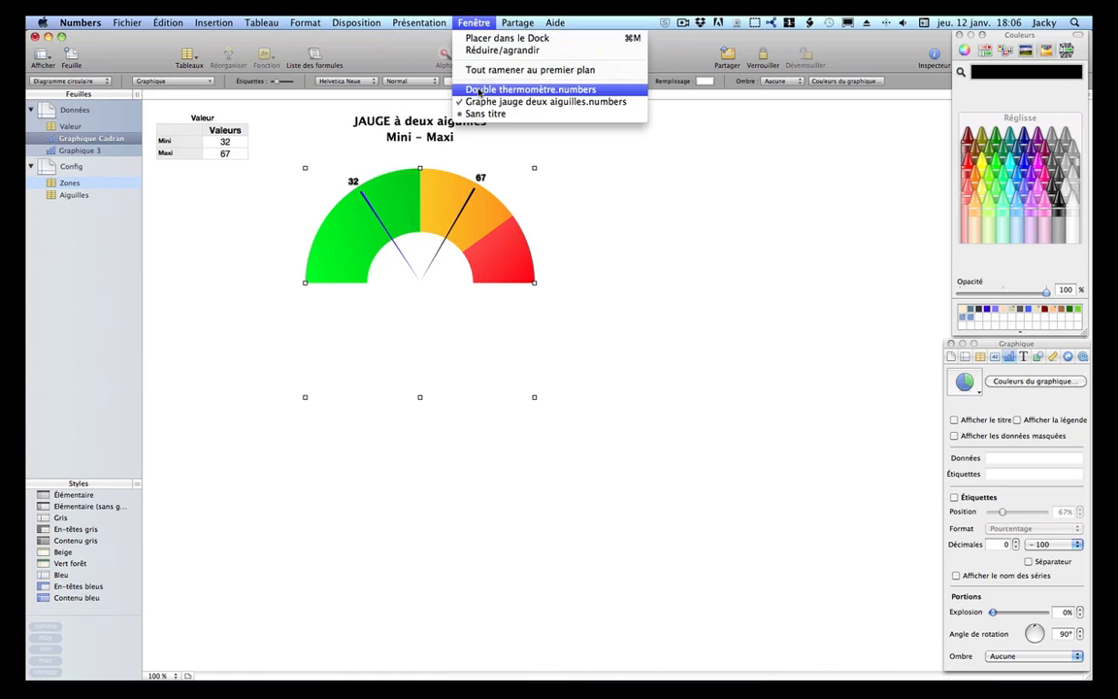
{"action": "left_click", "coordinate": [479, 90]}
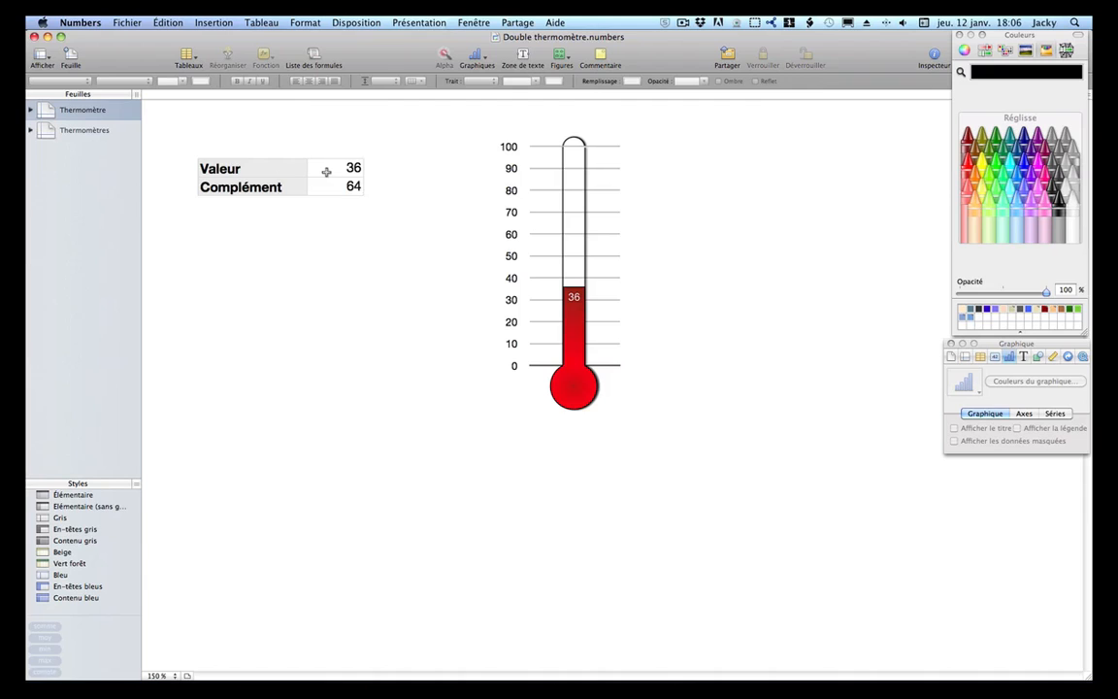
{"action": "left_click", "coordinate": [328, 172]}
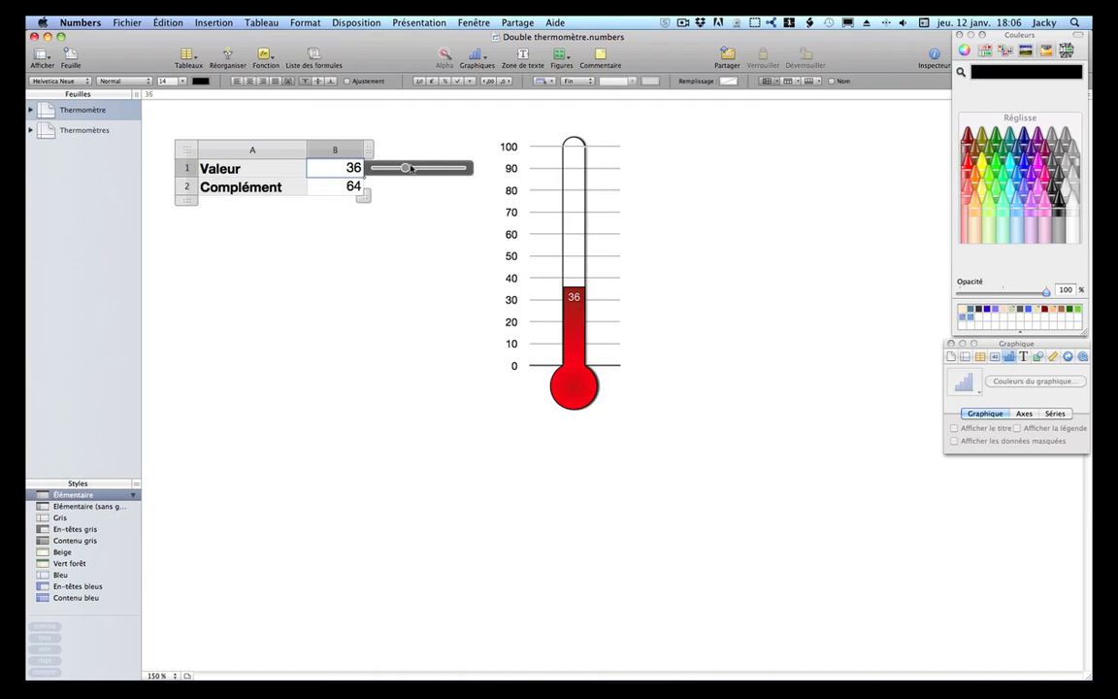
{"action": "left_click_drag", "start_coordinate": [410, 169], "coordinate": [397, 168]}
Inspect the formula in the Complément cell of the thermometer table.
{"action": "left_click", "coordinate": [310, 184]}
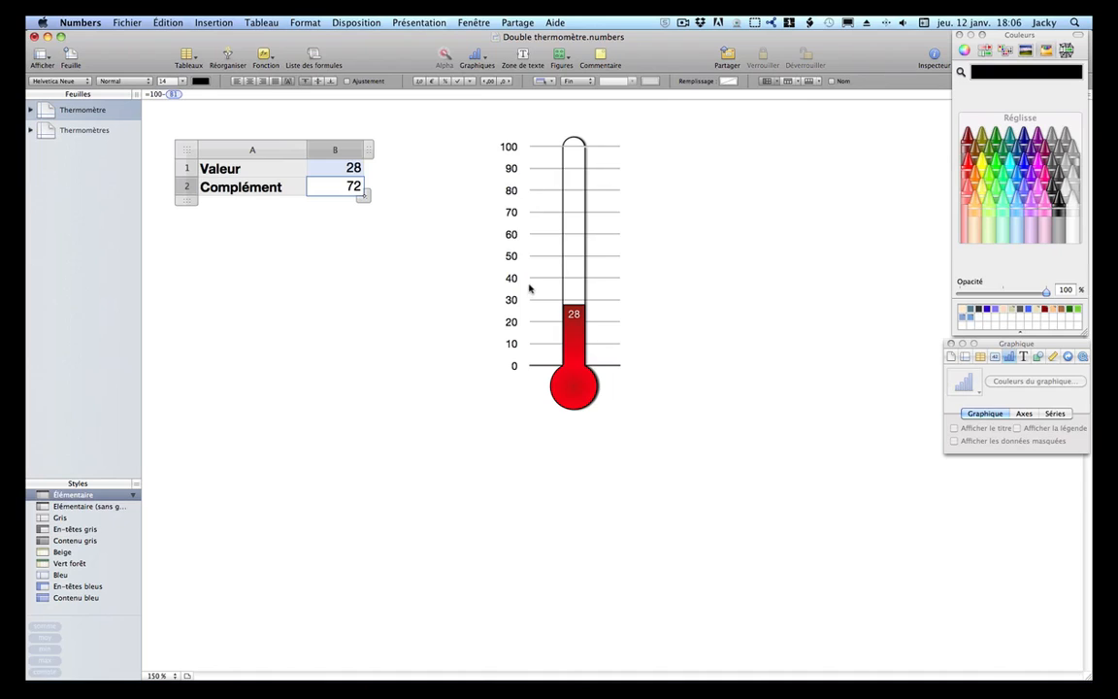
{"action": "left_click", "coordinate": [147, 94]}
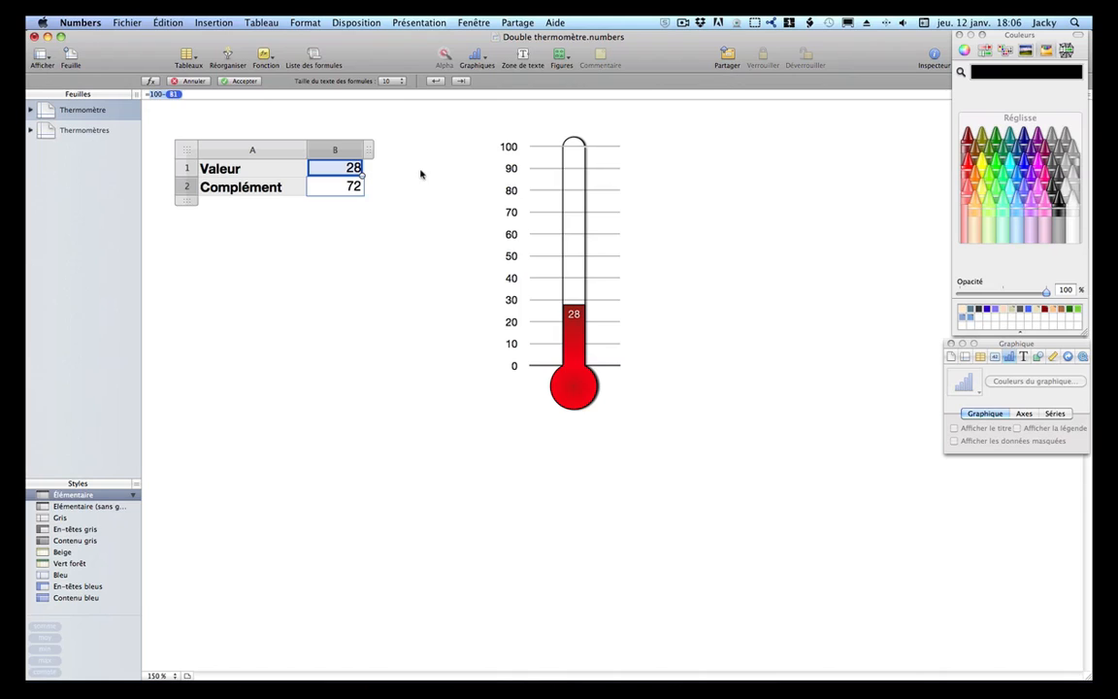
{"action": "left_click", "coordinate": [412, 167]}
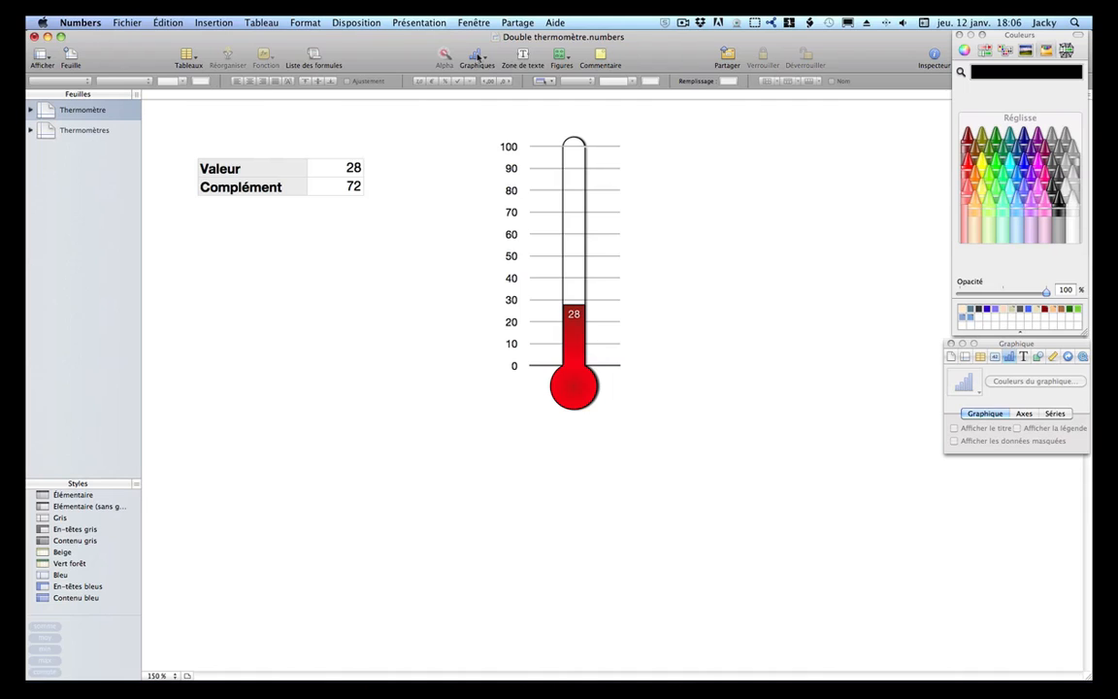
Insert a 2D stacked column chart from the Valeur and Complément rows.
{"action": "left_click", "coordinate": [217, 167]}
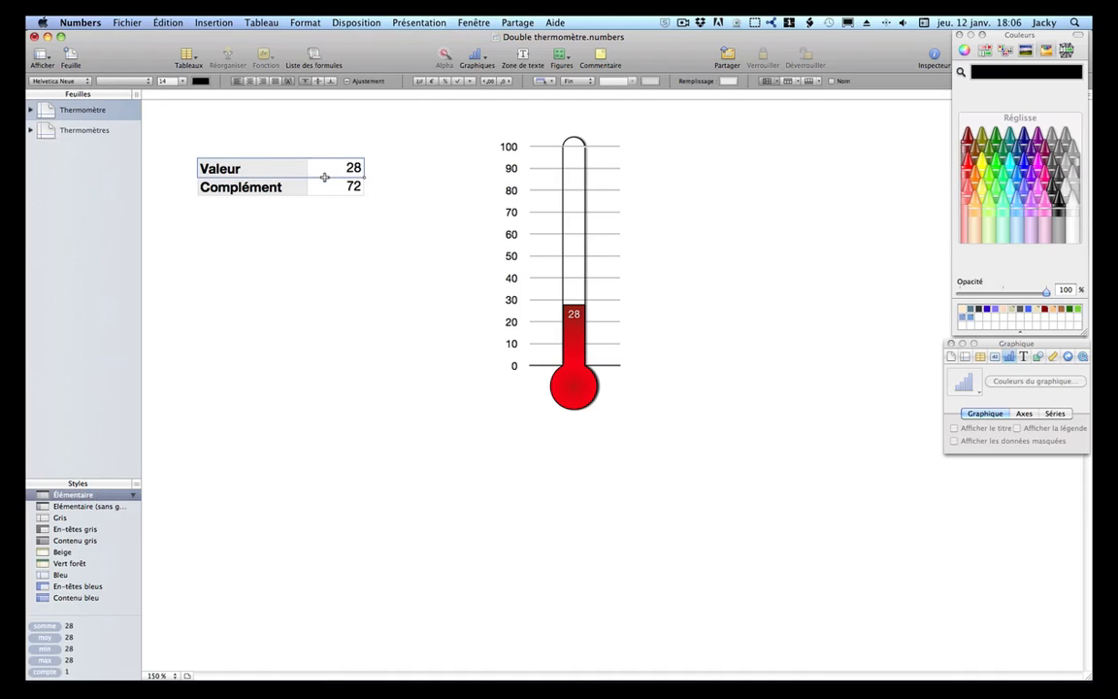
{"action": "left_click_drag", "start_coordinate": [322, 175], "coordinate": [325, 188]}
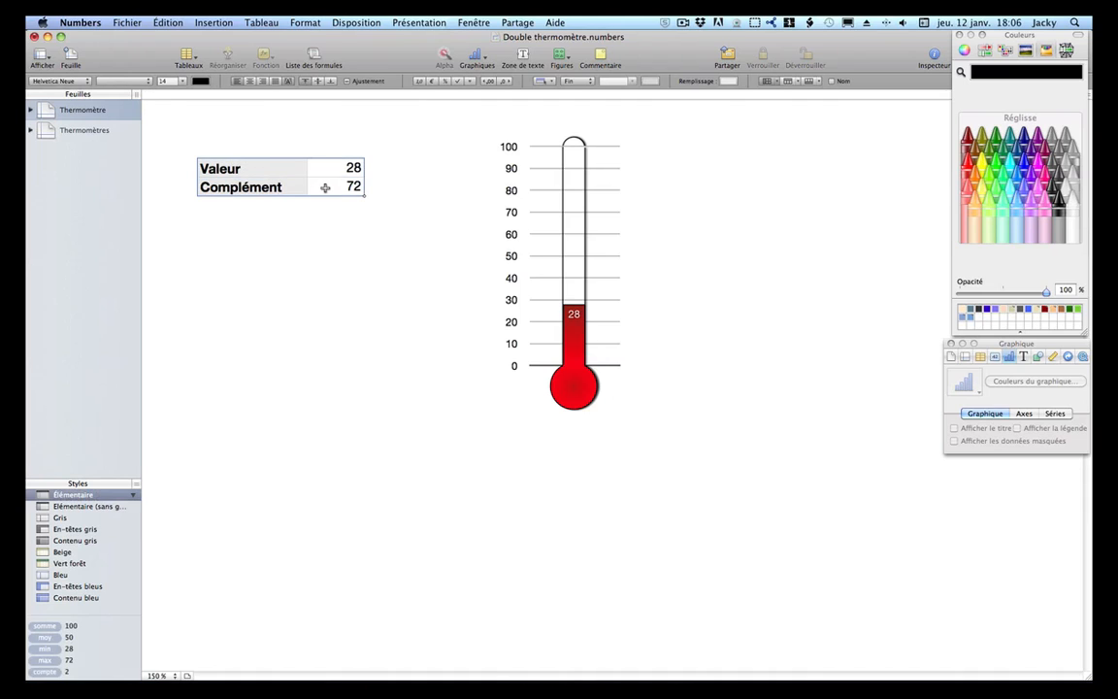
{"action": "left_click", "coordinate": [474, 56]}
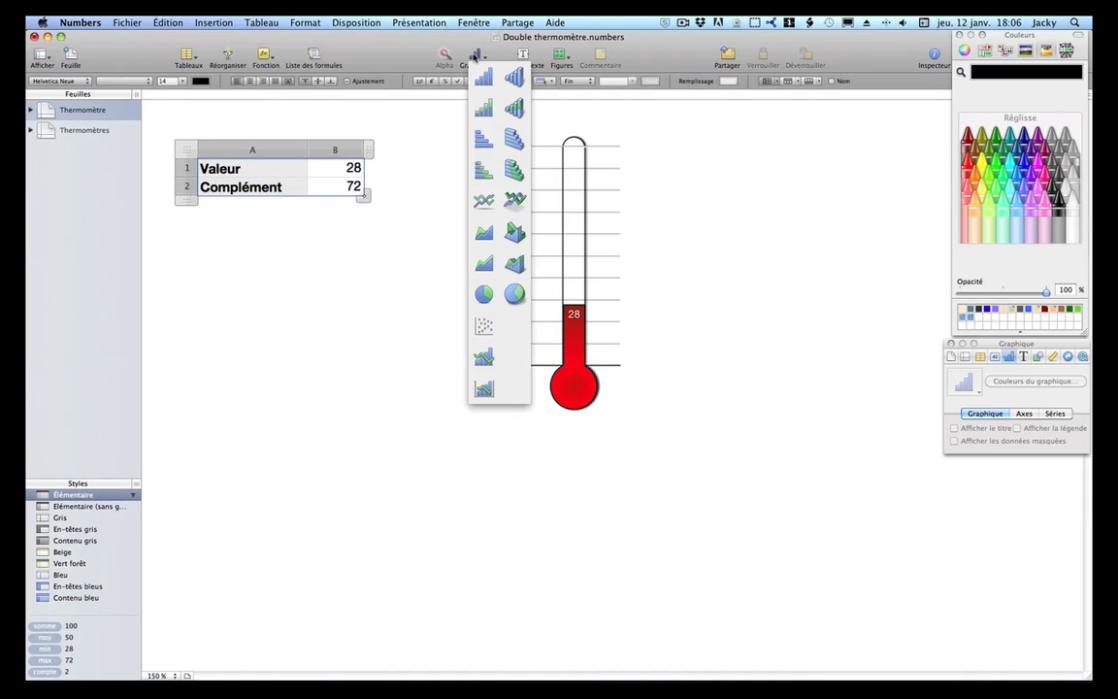
{"action": "left_click", "coordinate": [483, 110]}
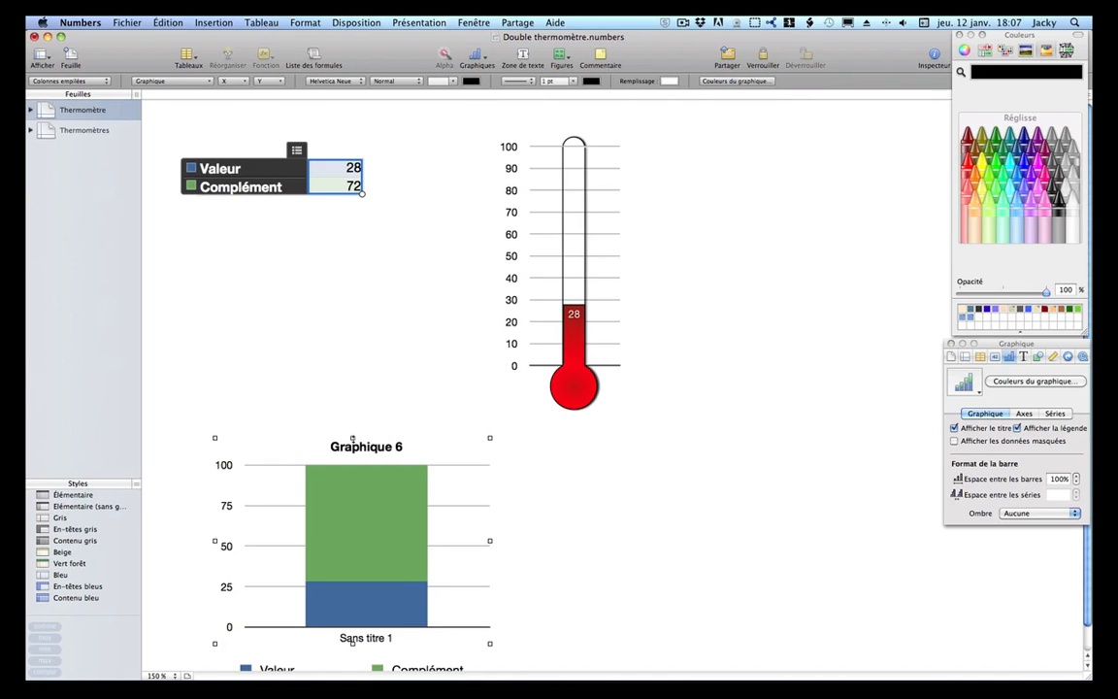
Make the new stacked column chart taller and place it just below the Valeur and Complément table.
{"action": "left_click_drag", "start_coordinate": [353, 438], "coordinate": [352, 331]}
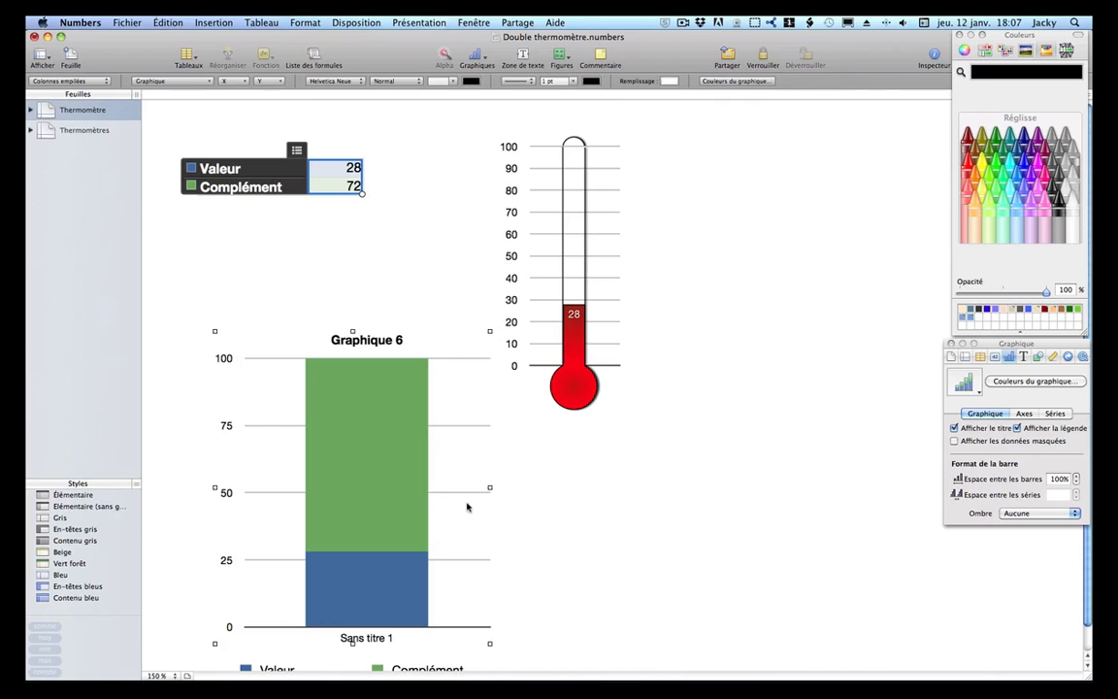
{"action": "left_click_drag", "start_coordinate": [478, 498], "coordinate": [463, 420]}
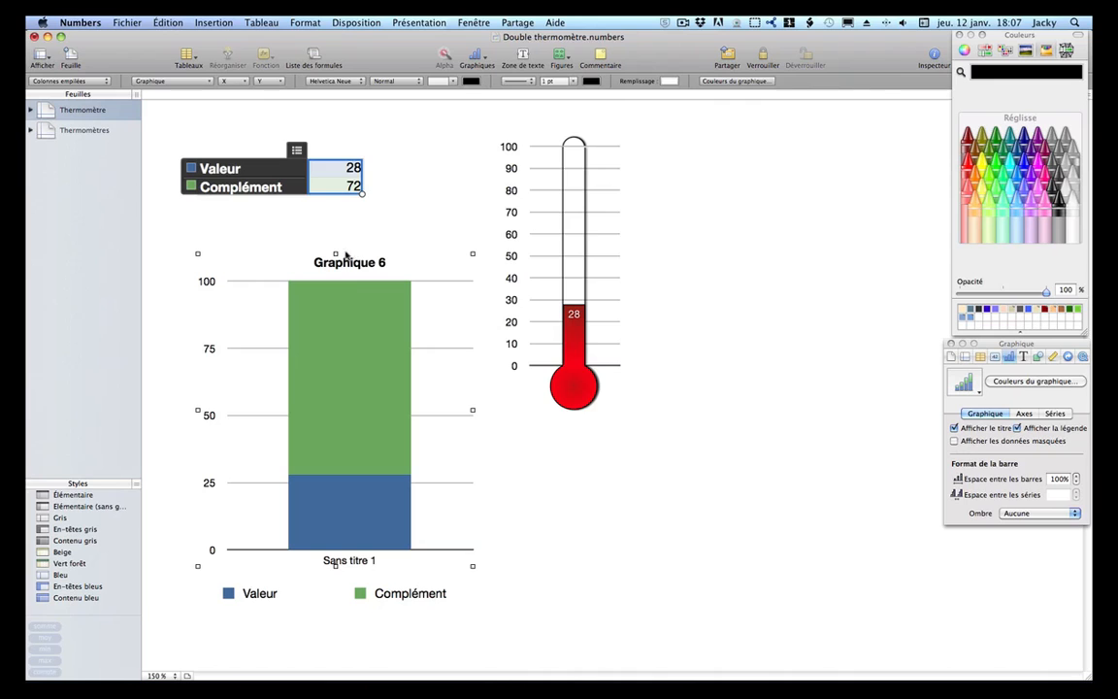
{"action": "left_click_drag", "start_coordinate": [336, 254], "coordinate": [336, 233]}
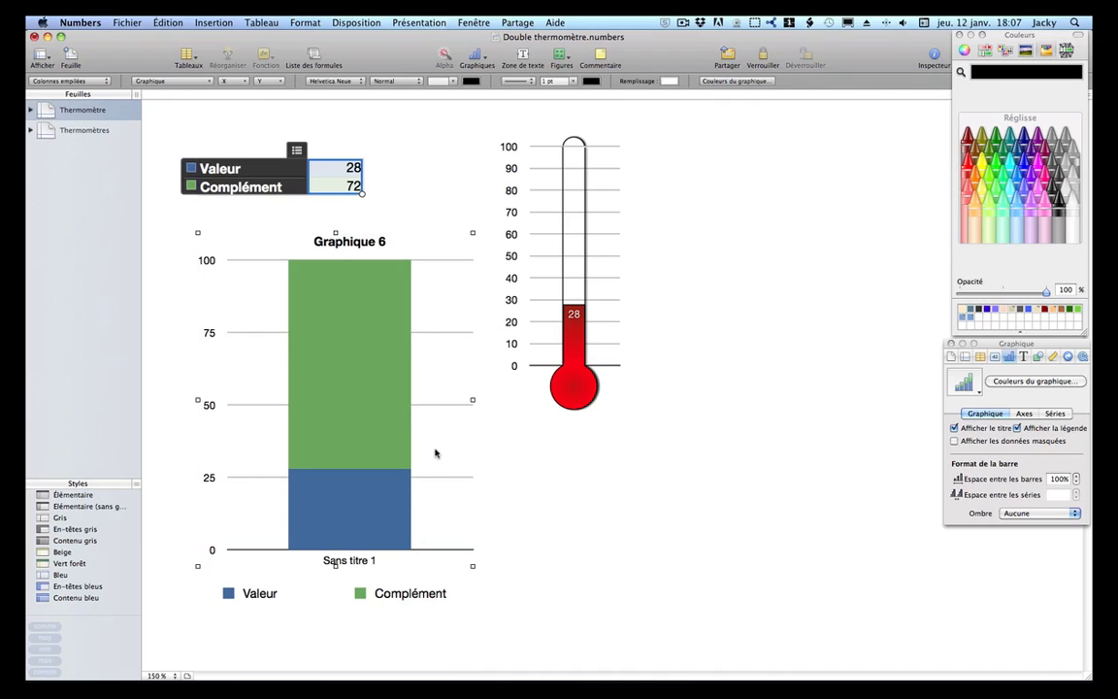
Remove the legend and hide the title of the stacked column chart.
{"action": "left_click", "coordinate": [389, 594]}
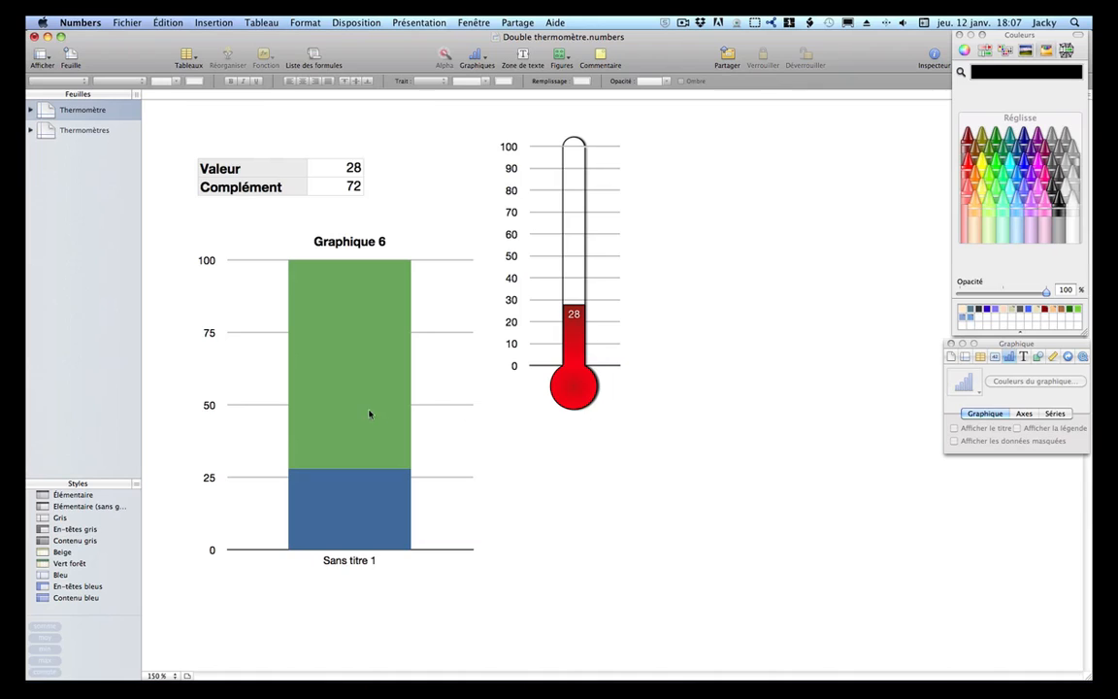
{"action": "left_click", "coordinate": [451, 405]}
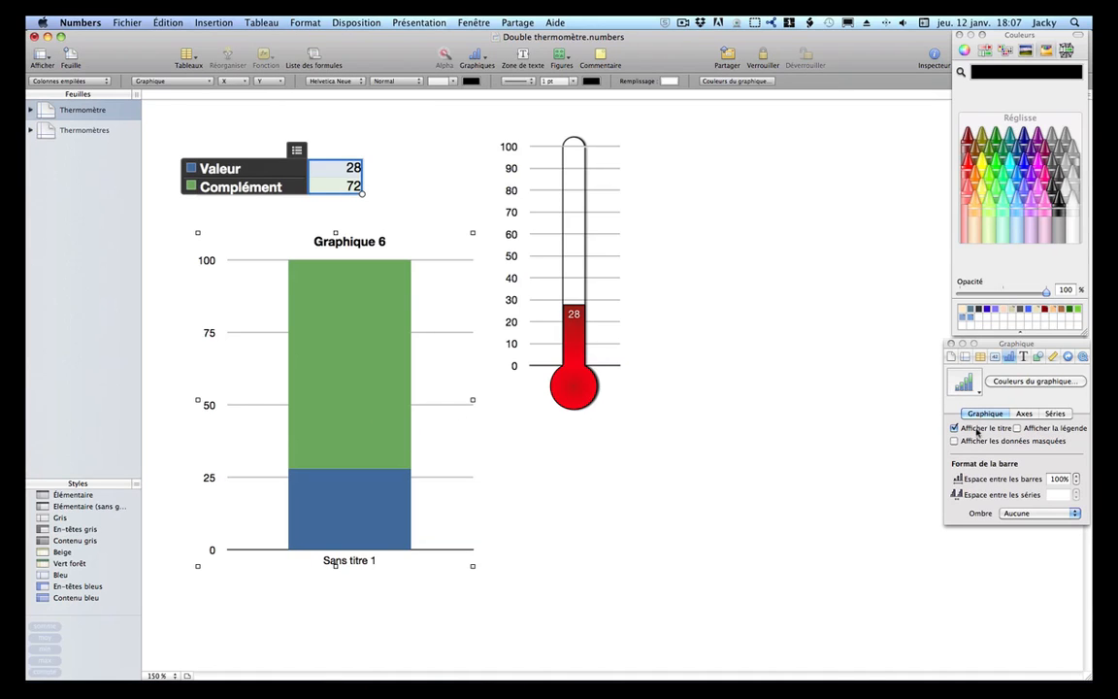
{"action": "left_click", "coordinate": [954, 428]}
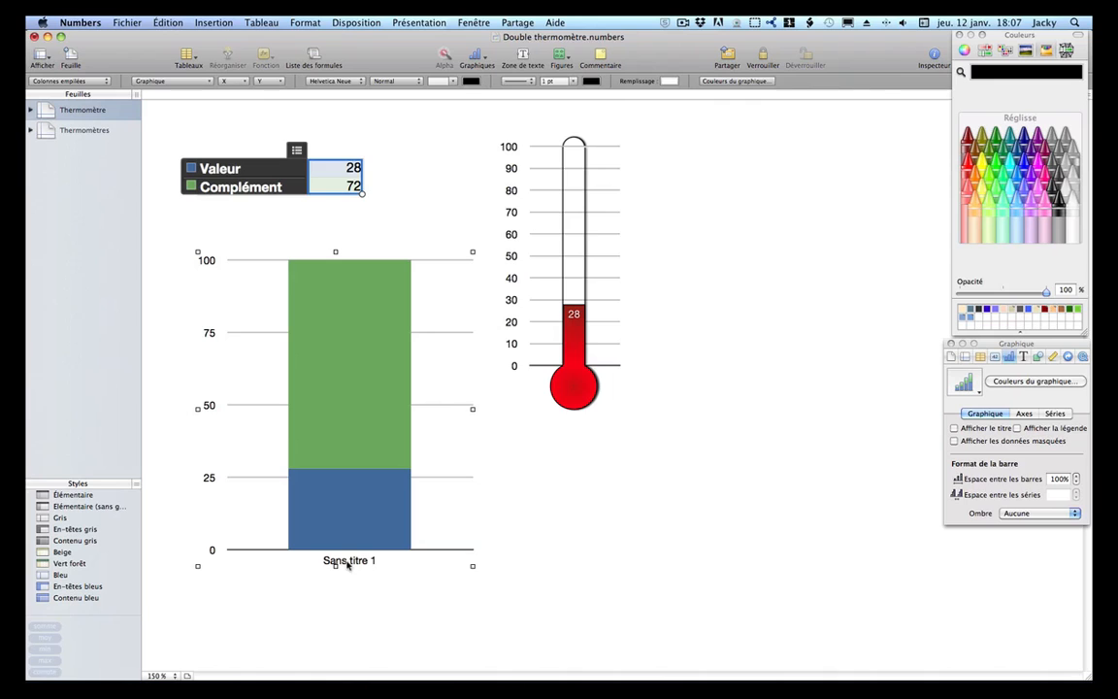
Hide the category labels on the chart's X axis.
{"action": "left_click", "coordinate": [1053, 415]}
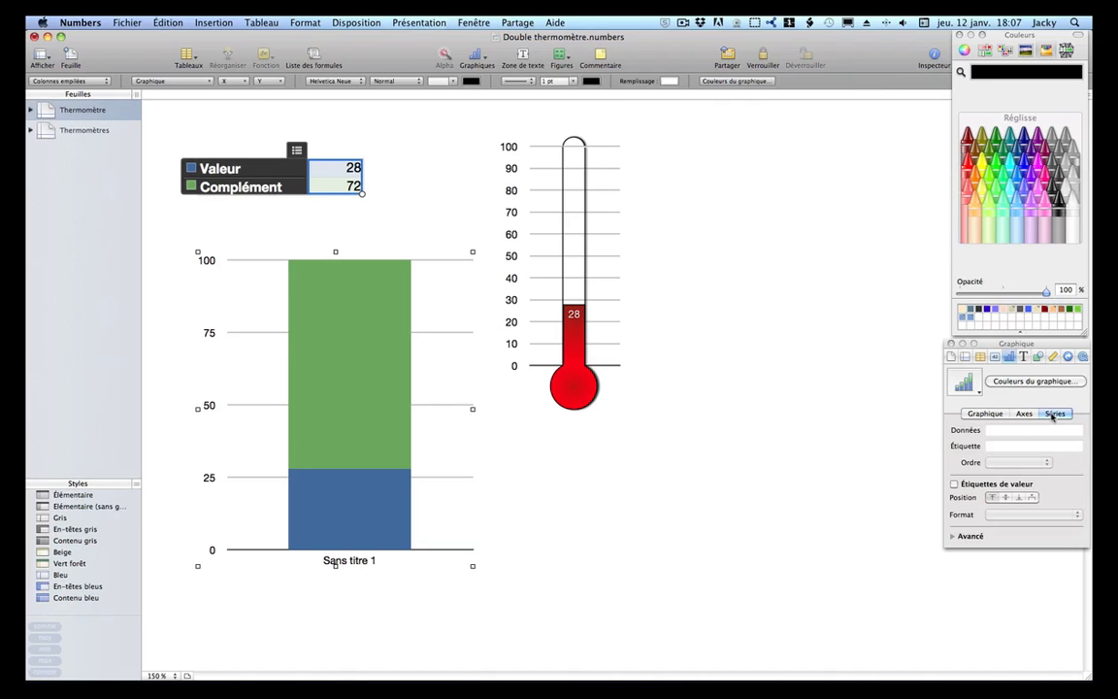
{"action": "left_click", "coordinate": [1025, 414]}
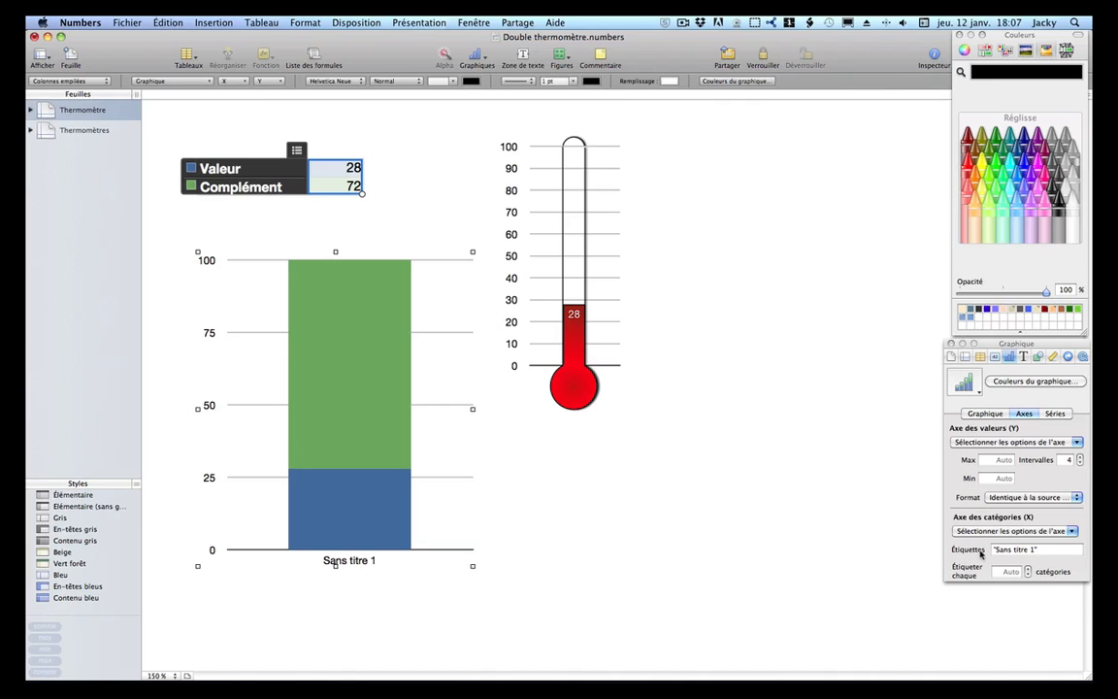
{"action": "left_click", "coordinate": [1010, 531]}
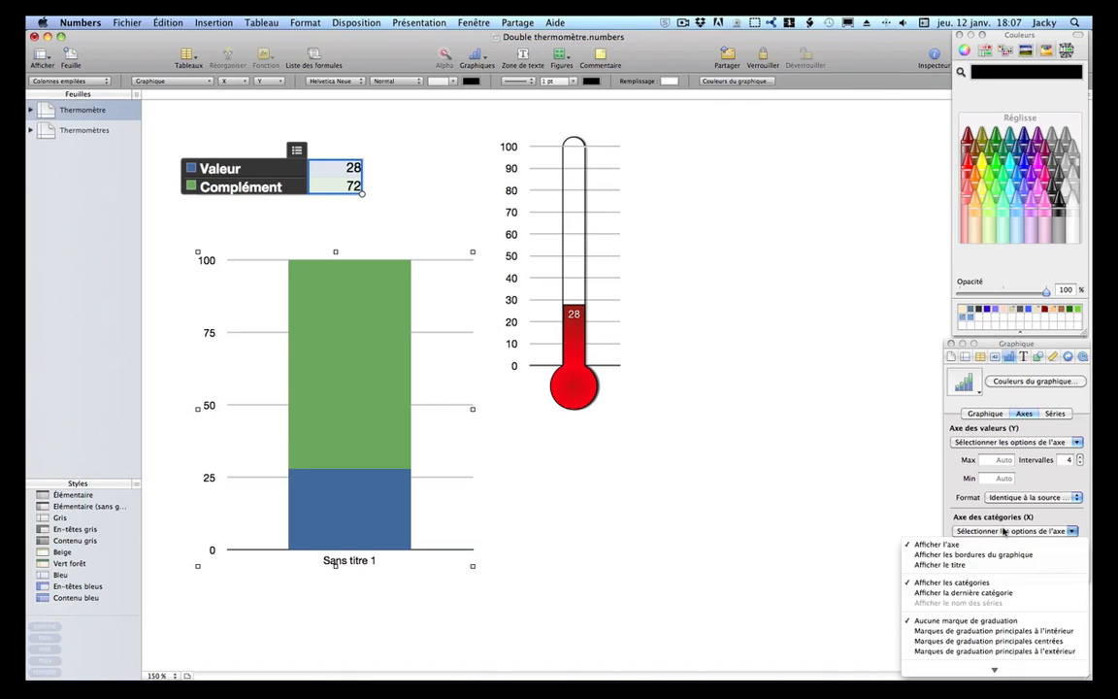
{"action": "left_click", "coordinate": [980, 583]}
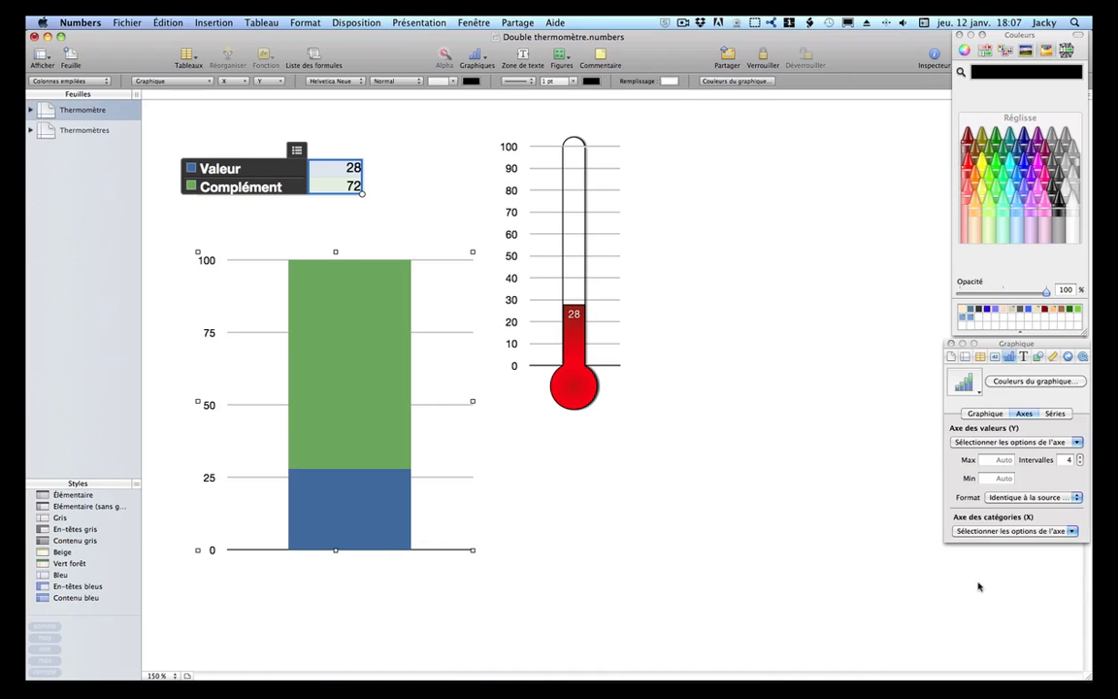
{"action": "left_click", "coordinate": [523, 530]}
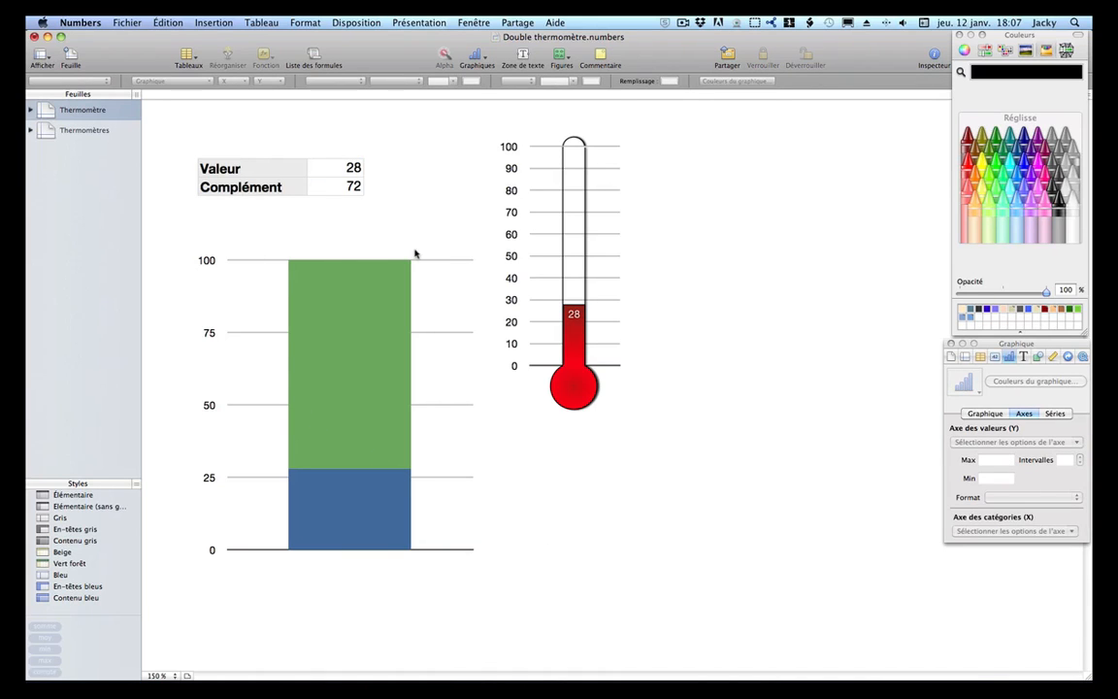
Compare the chart's stacked segments with the Valeur and Complément rows of the table.
{"action": "left_click", "coordinate": [331, 166]}
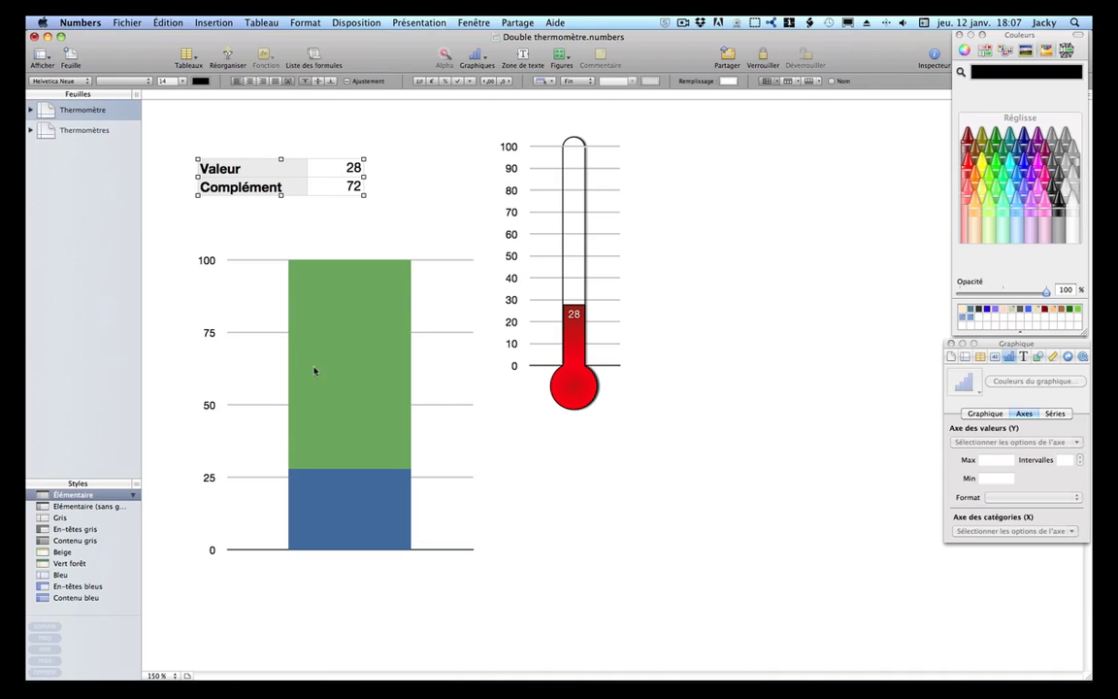
{"action": "left_click", "coordinate": [339, 512]}
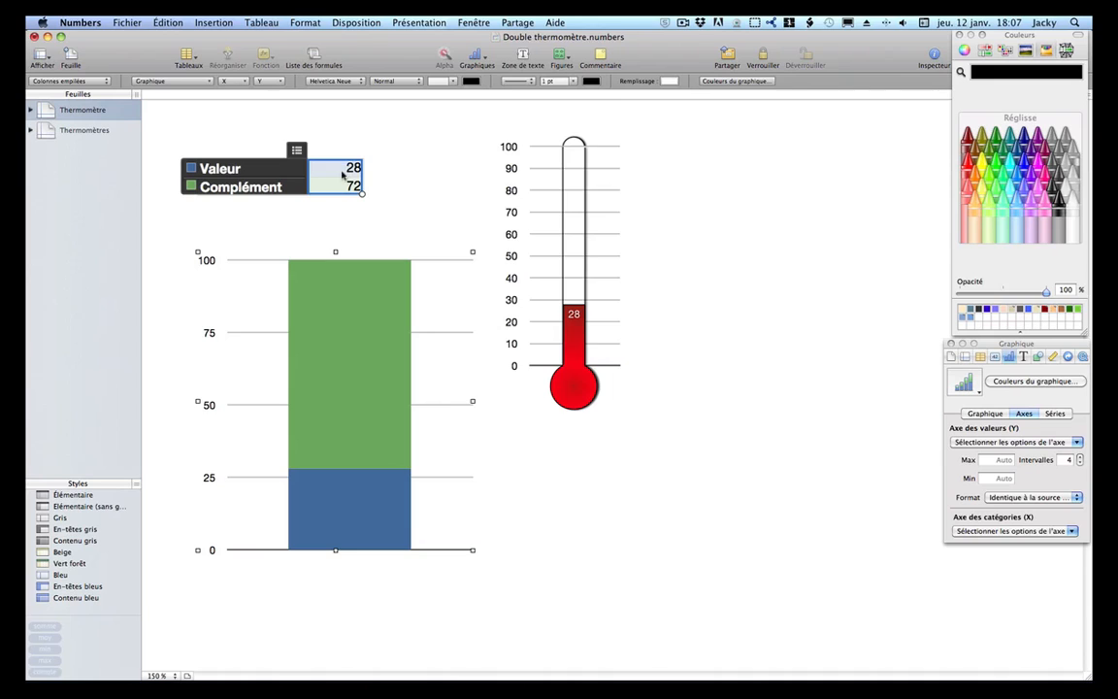
{"action": "left_click", "coordinate": [362, 424]}
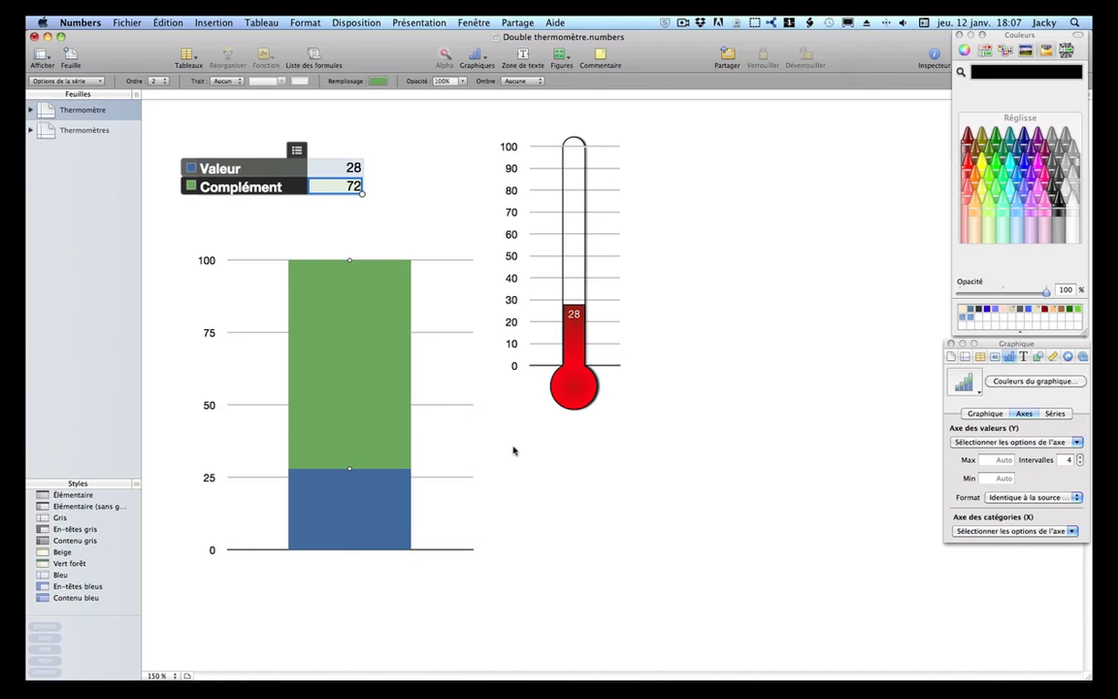
Narrow the stacked column chart to about a third of its width.
{"action": "left_click", "coordinate": [463, 405]}
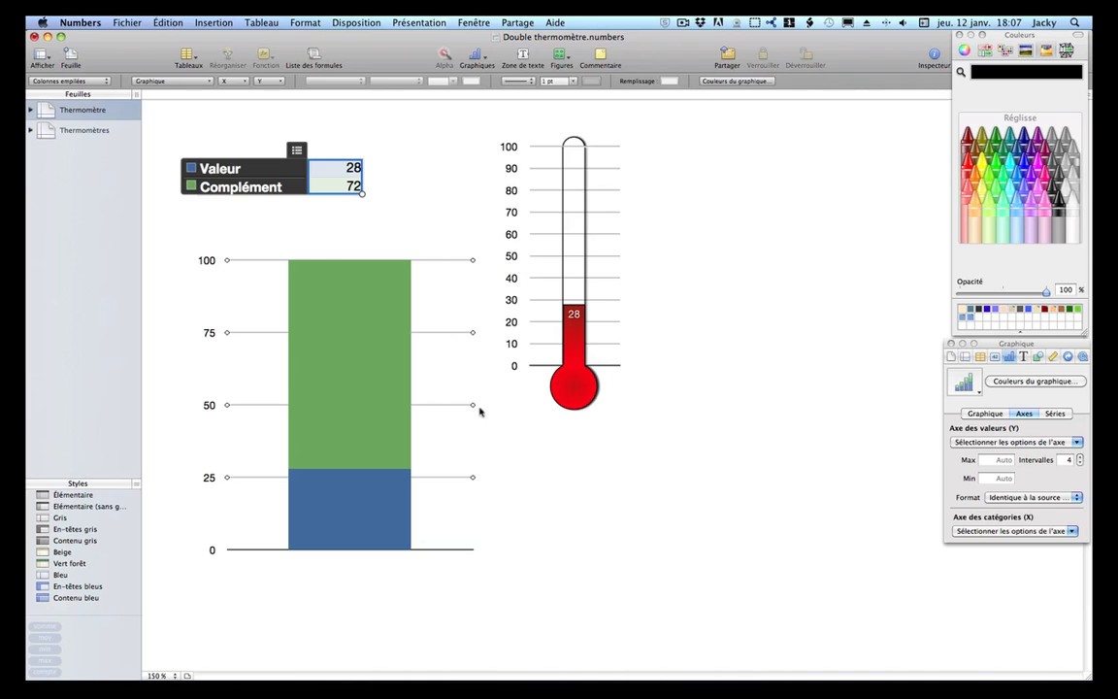
{"action": "left_click", "coordinate": [514, 442]}
{"action": "left_click", "coordinate": [473, 441]}
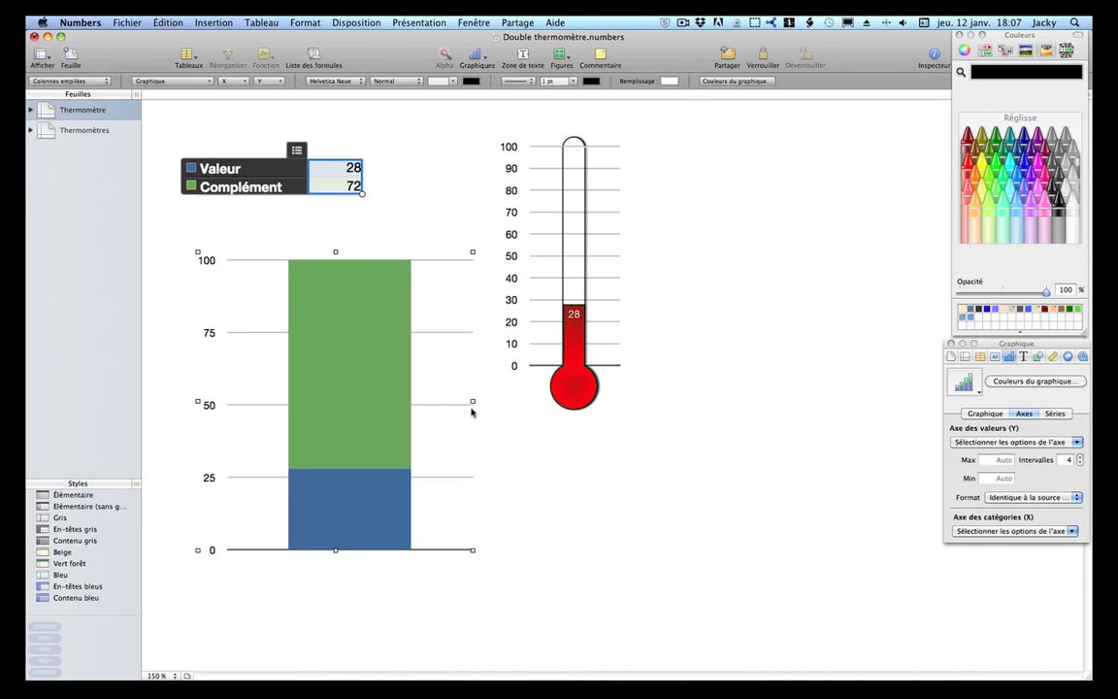
{"action": "left_click_drag", "start_coordinate": [473, 401], "coordinate": [293, 397]}
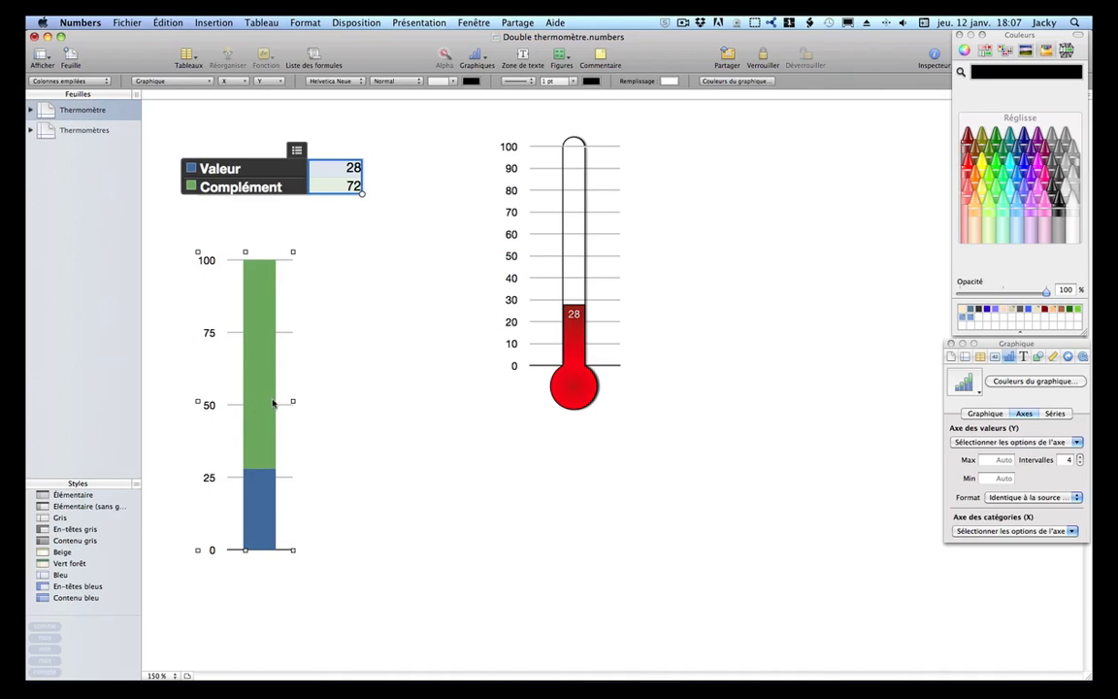
Thin the stacked column by setting the space between bars to 190%.
{"action": "left_click", "coordinate": [274, 404]}
{"action": "mouse_move", "coordinate": [277, 403]}
{"action": "left_mouse_down"}
{"action": "mouse_move", "coordinate": [262, 400]}
{"action": "mouse_move", "coordinate": [276, 400]}
{"action": "left_mouse_up"}
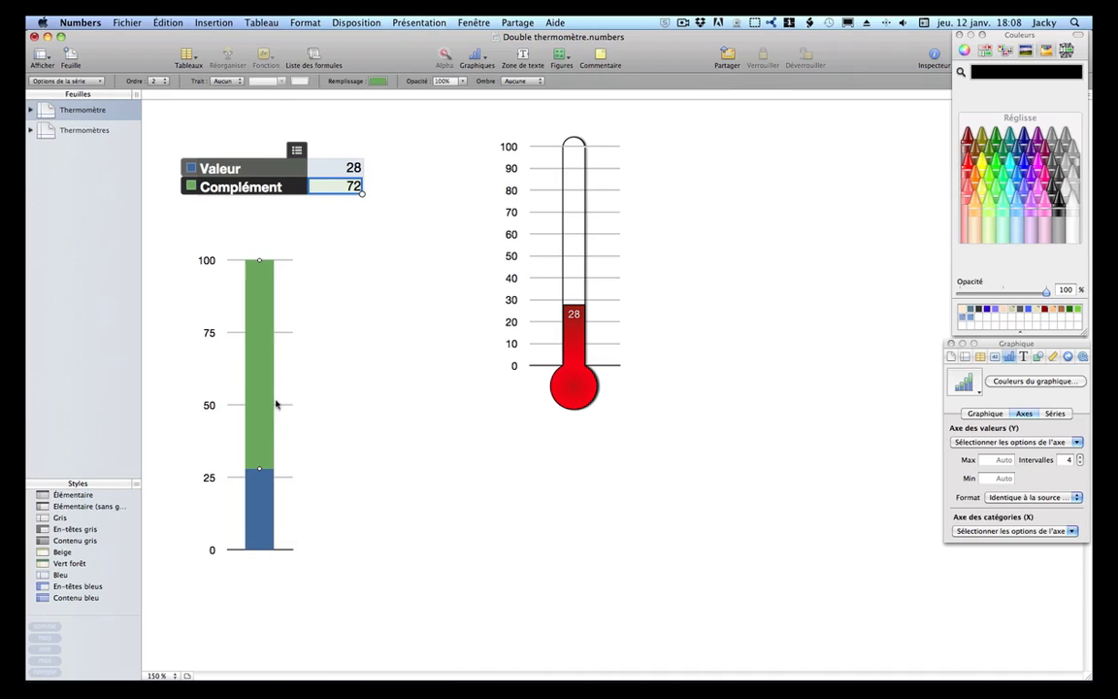
{"action": "left_click", "coordinate": [985, 414]}
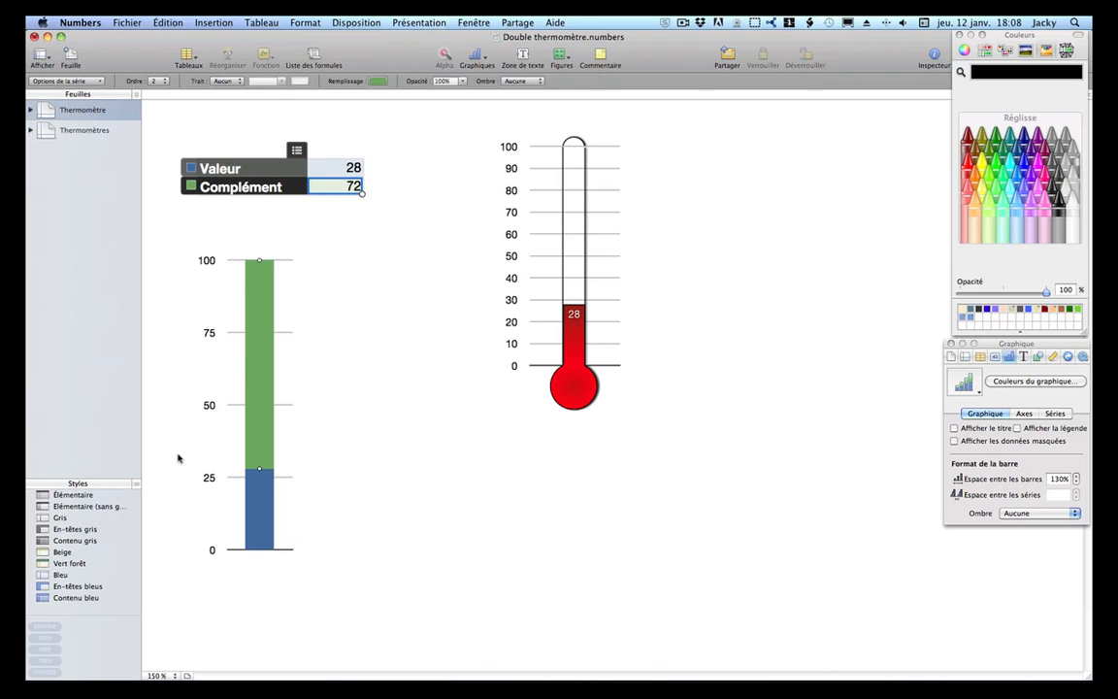
{"action": "left_click", "coordinate": [1076, 477]}
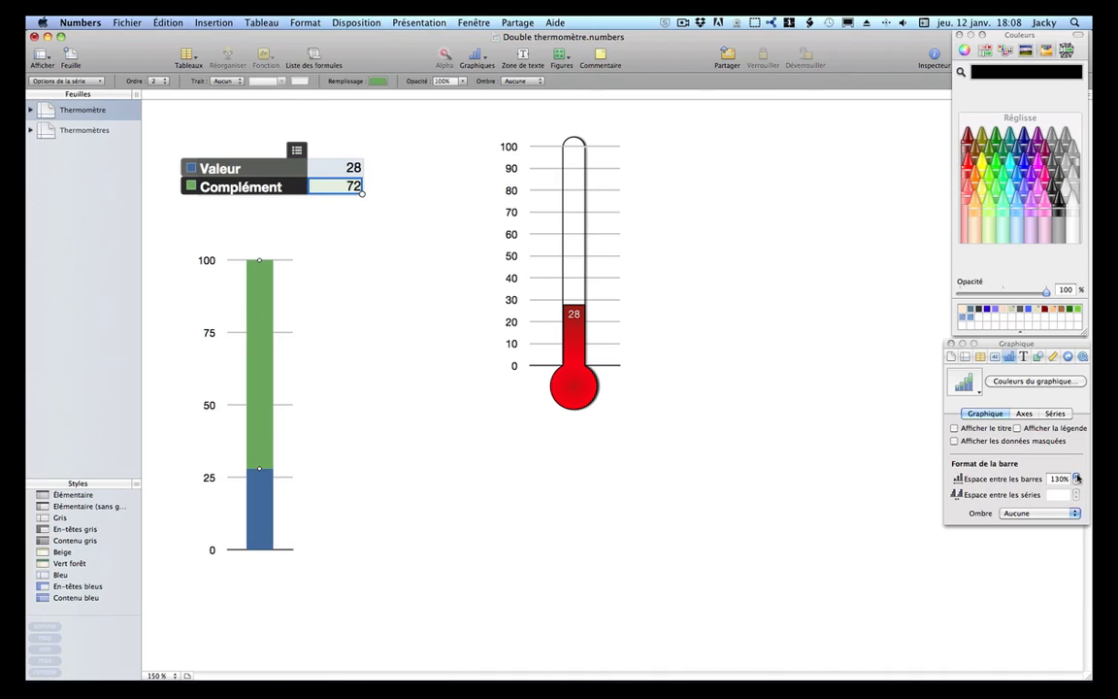
{"action": "left_click", "coordinate": [1077, 478]}
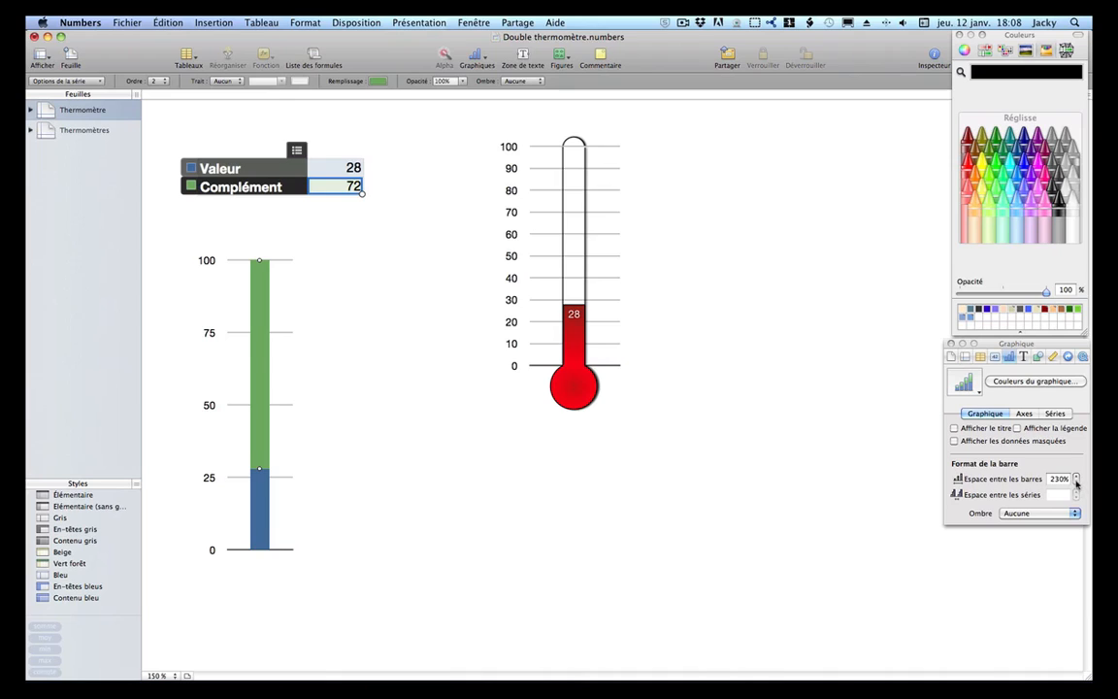
{"action": "left_click", "coordinate": [1076, 482]}
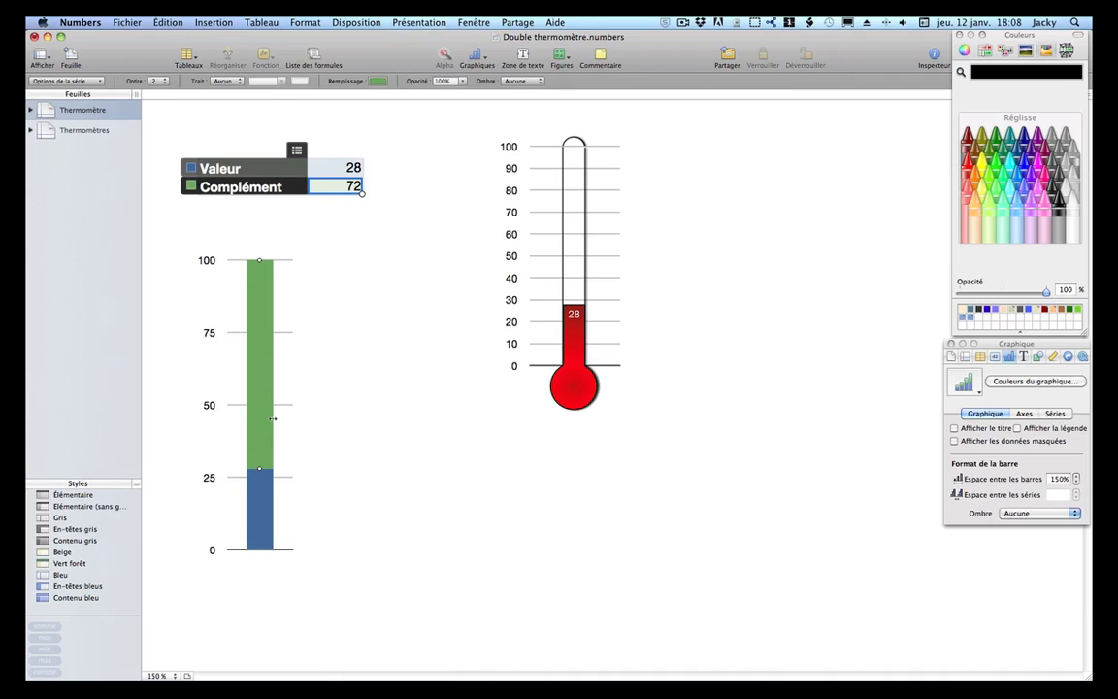
{"action": "left_click_drag", "start_coordinate": [273, 418], "coordinate": [271, 419]}
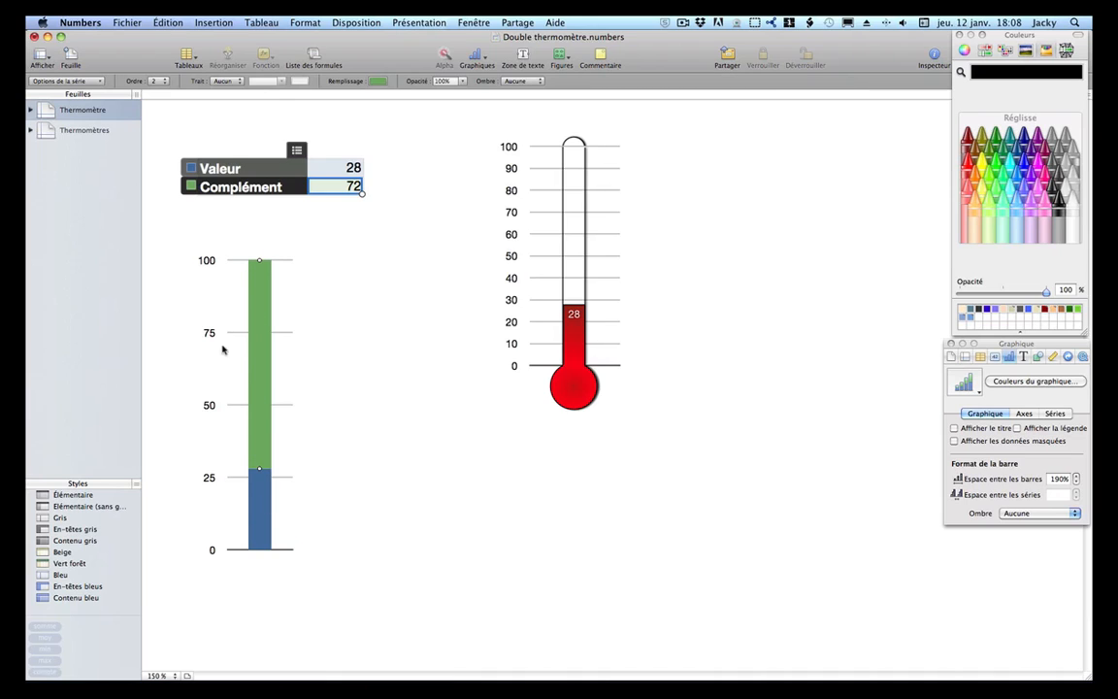
Try 5 intervals on the stacked column chart's value axis (Y), and settle on 10 intervals.
{"action": "left_click", "coordinate": [1024, 414]}
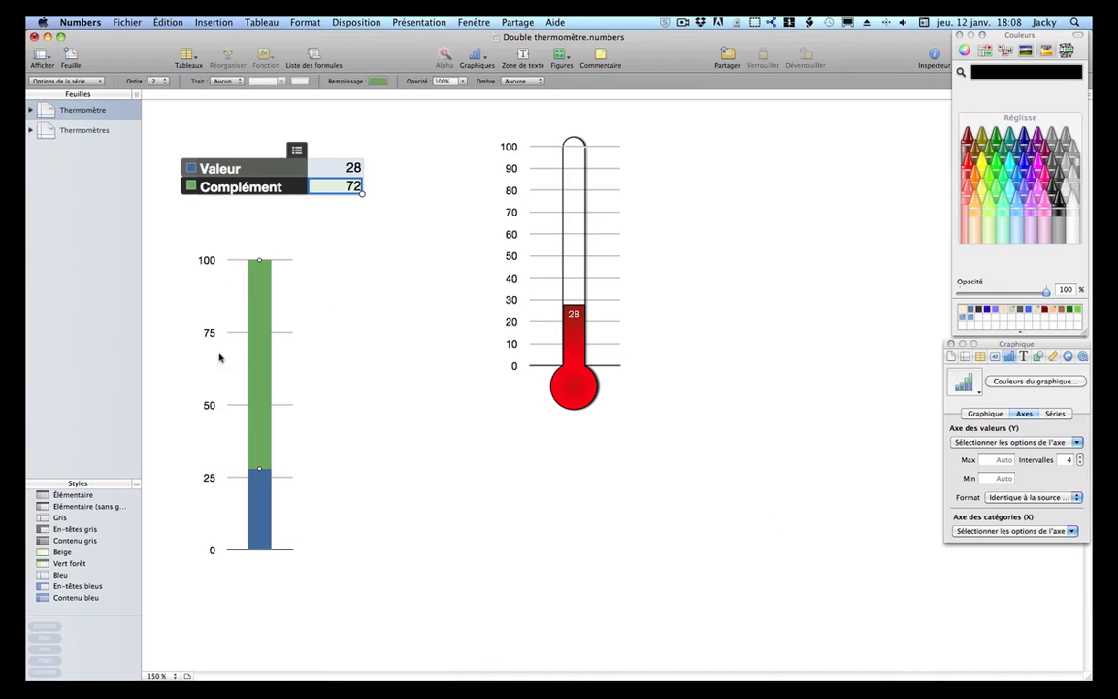
{"action": "left_click", "coordinate": [1069, 460]}
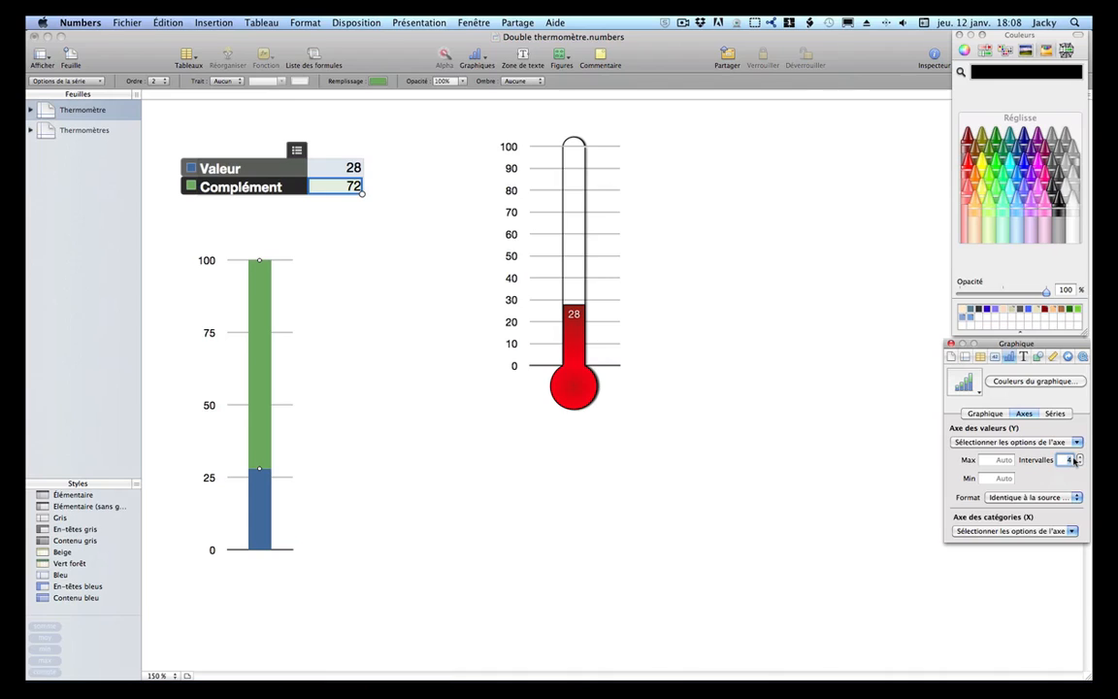
{"action": "type", "text": "5"}
{"action": "key", "text": "Return"}
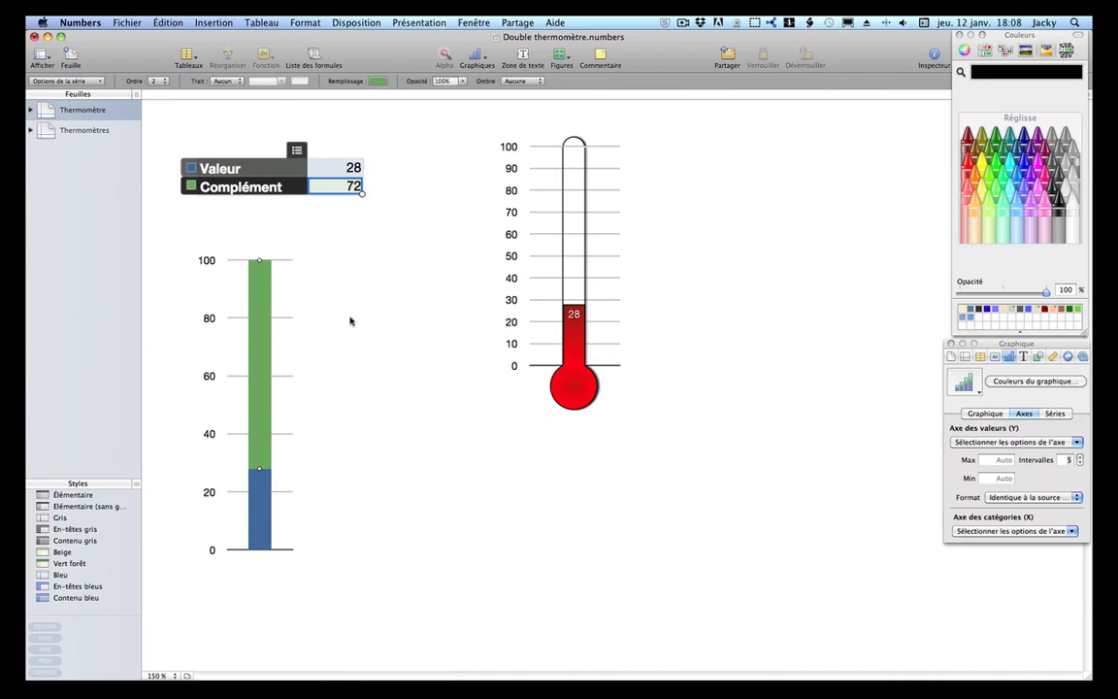
{"action": "left_click", "coordinate": [1068, 462]}
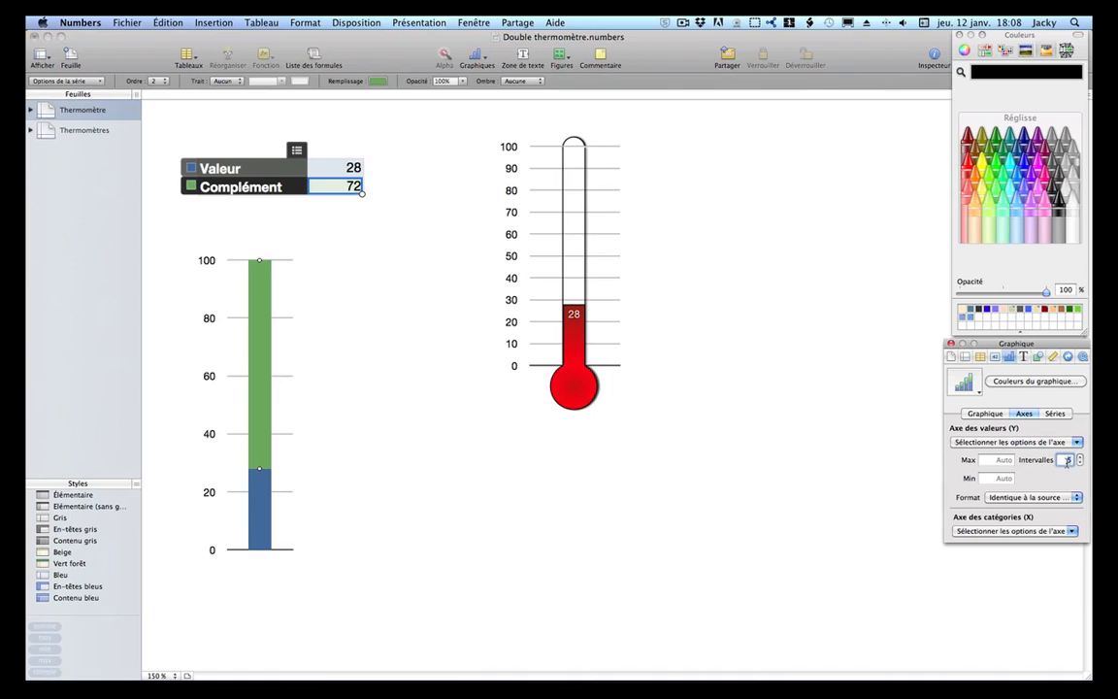
{"action": "key", "text": "Return"}
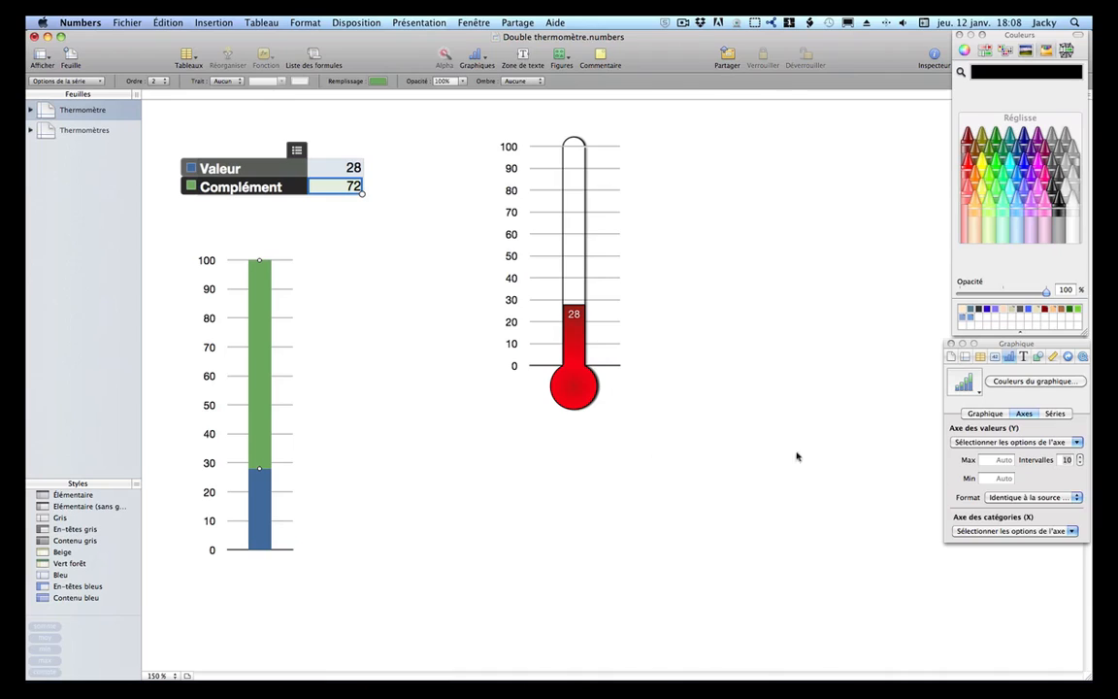
Remove the fill from the green Complément segment of the stacked column.
{"action": "left_click", "coordinate": [270, 524]}
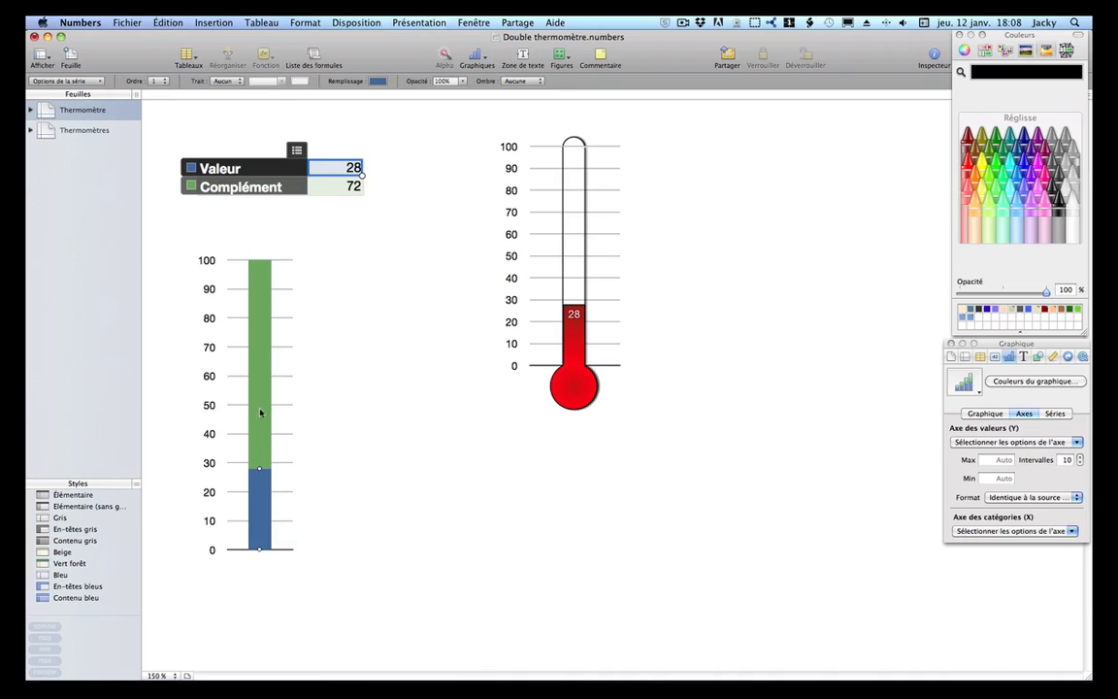
{"action": "left_click", "coordinate": [1040, 356]}
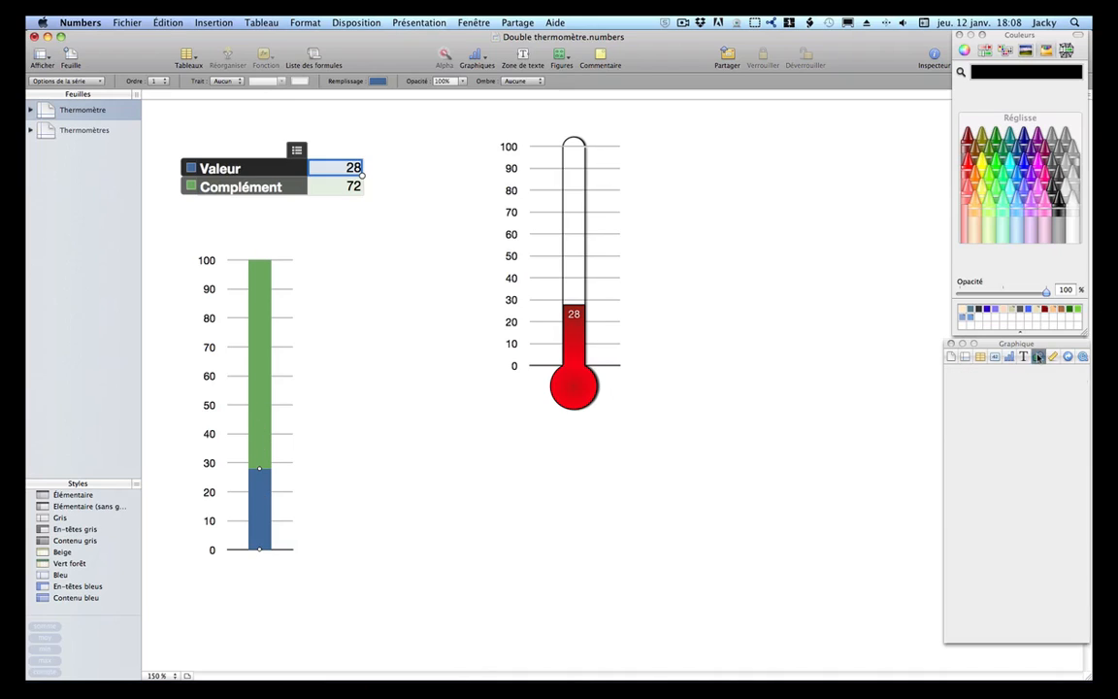
{"action": "left_click", "coordinate": [259, 405]}
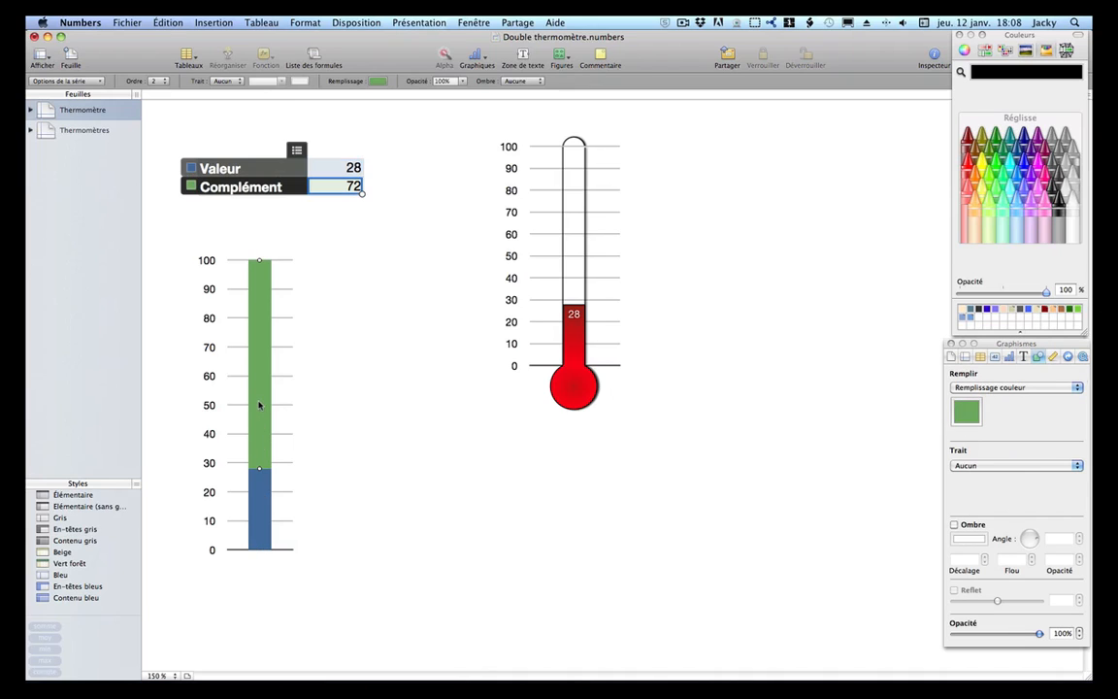
{"action": "left_click", "coordinate": [1011, 390]}
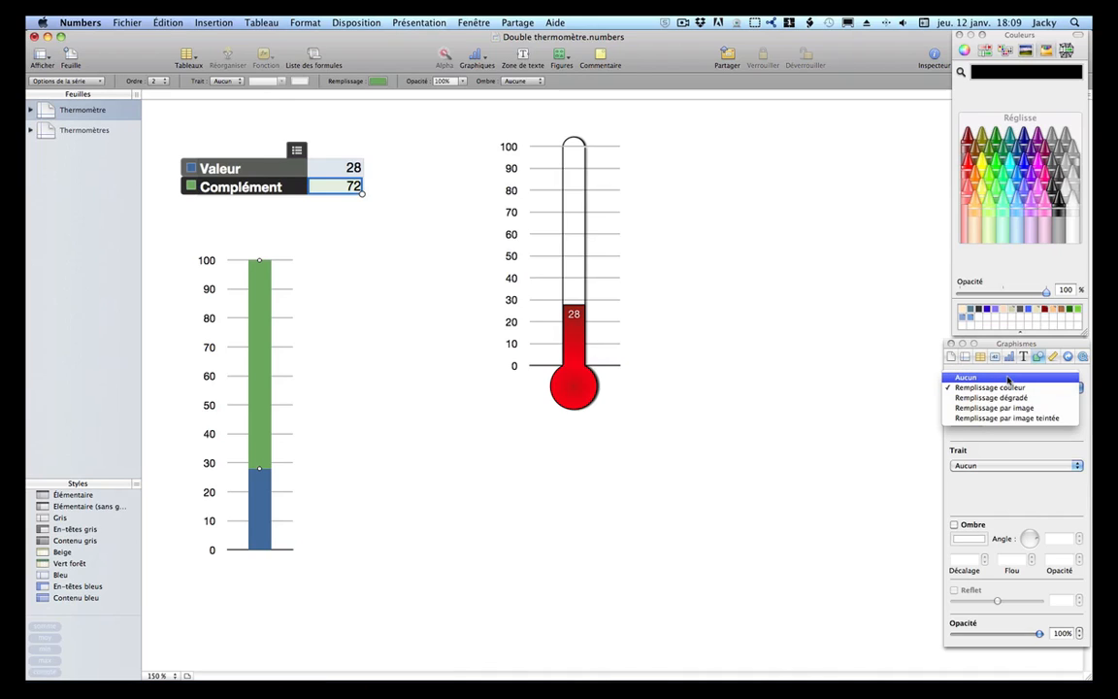
{"action": "left_click", "coordinate": [1009, 378]}
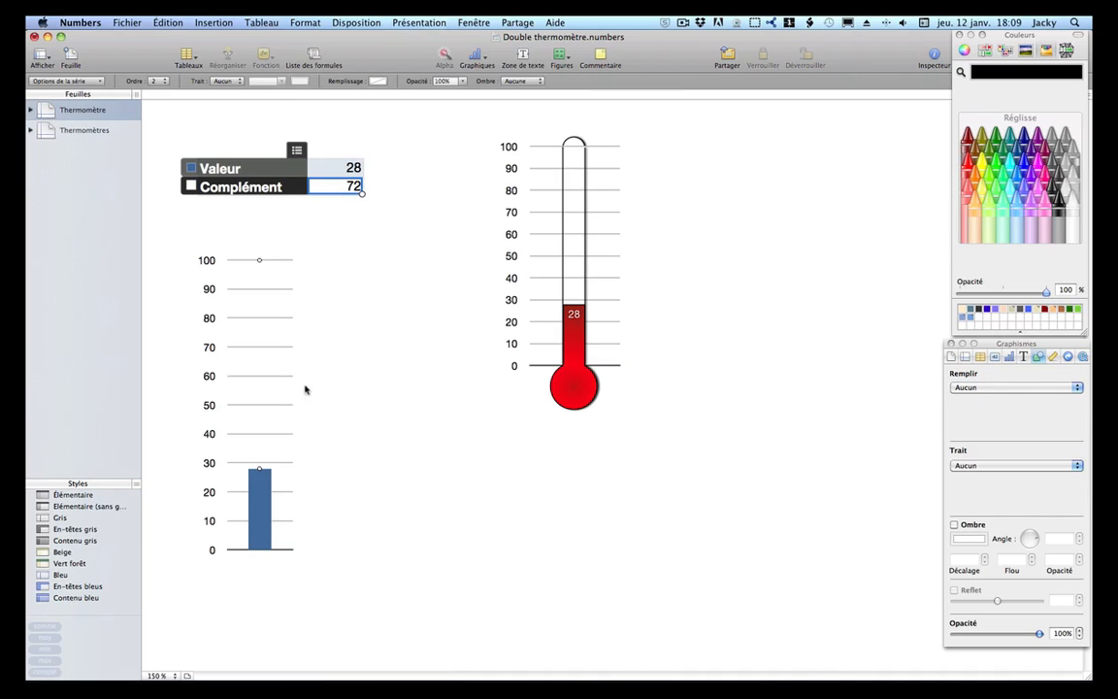
Outline both the Complément and Valeur segments of the column with a line stroke.
{"action": "left_click", "coordinate": [970, 466]}
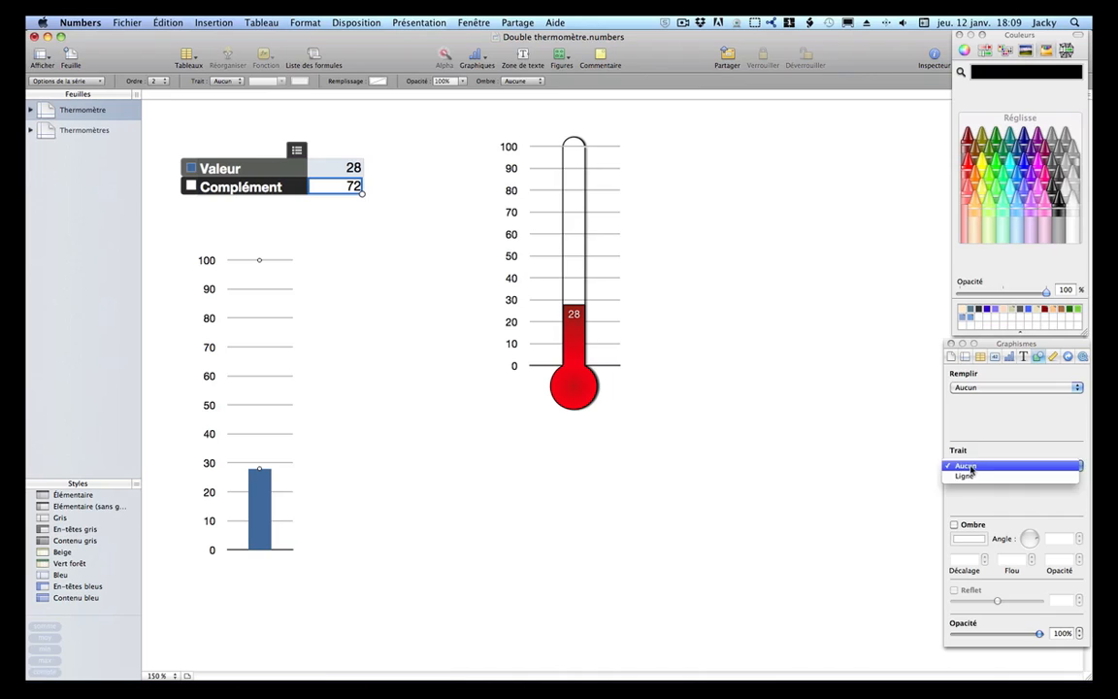
{"action": "left_click", "coordinate": [966, 477]}
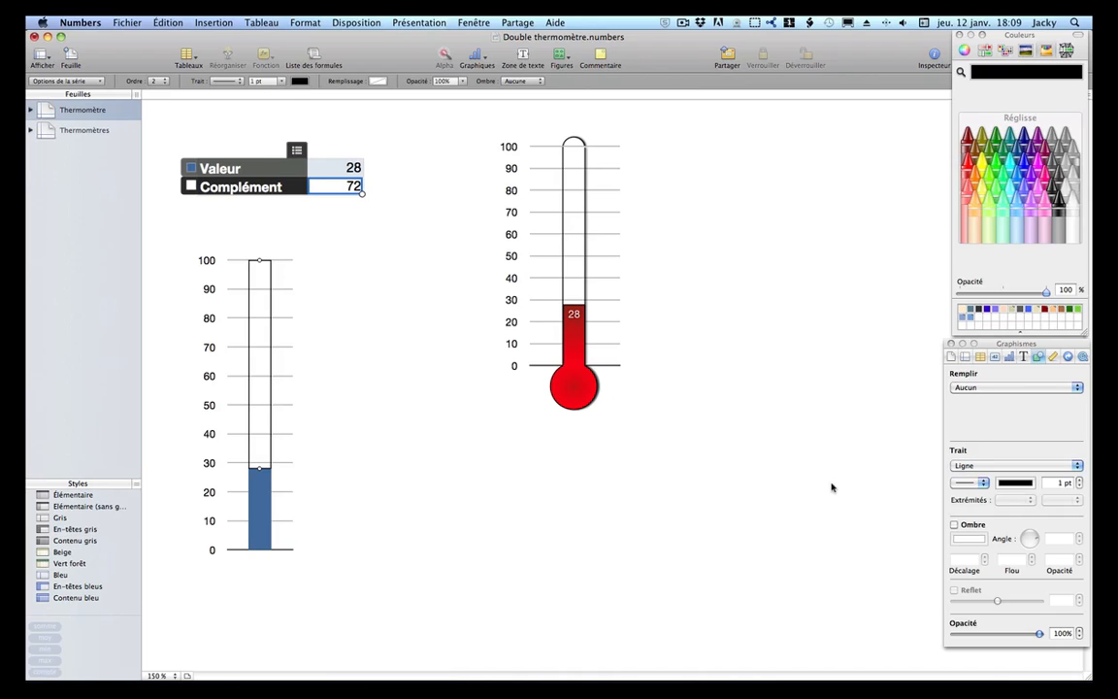
{"action": "left_click", "coordinate": [263, 505]}
{"action": "left_click", "coordinate": [982, 466]}
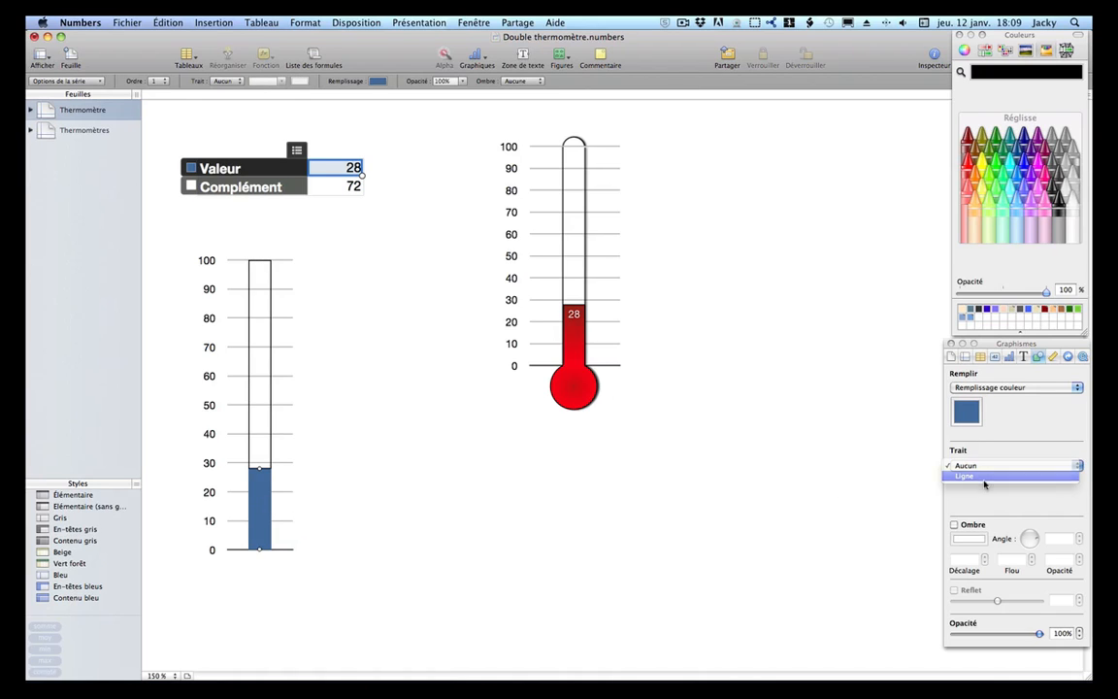
{"action": "left_click", "coordinate": [986, 480]}
{"action": "left_click", "coordinate": [330, 523]}
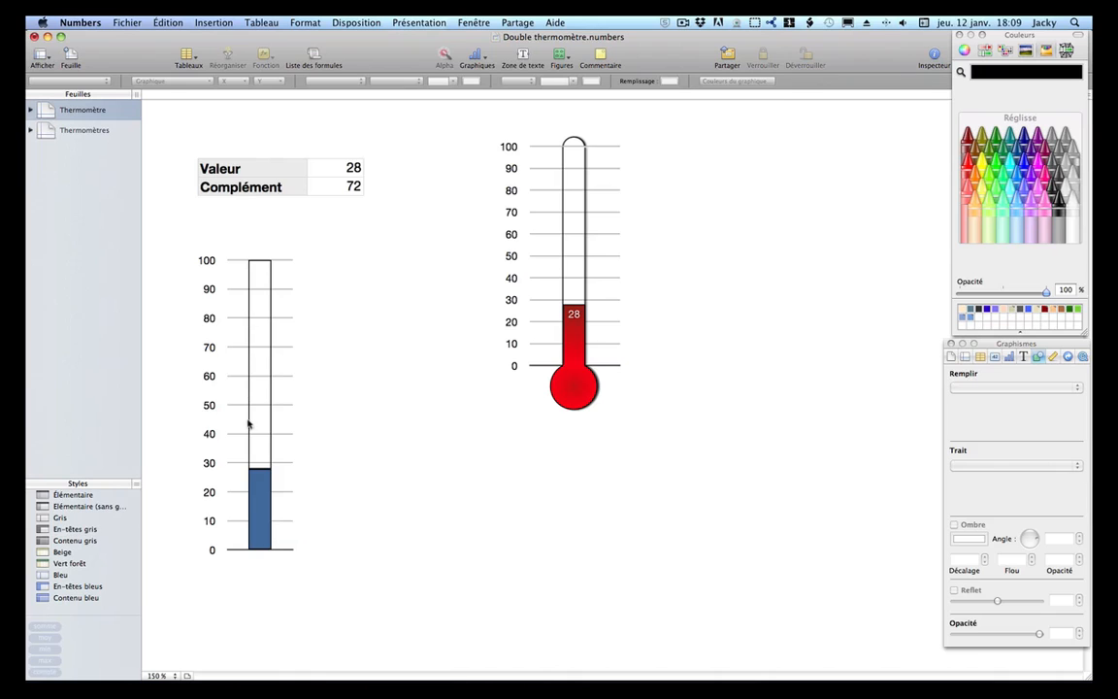
Raise Valeur to 52 with the cell's slider to test the column chart.
{"action": "left_click", "coordinate": [336, 168]}
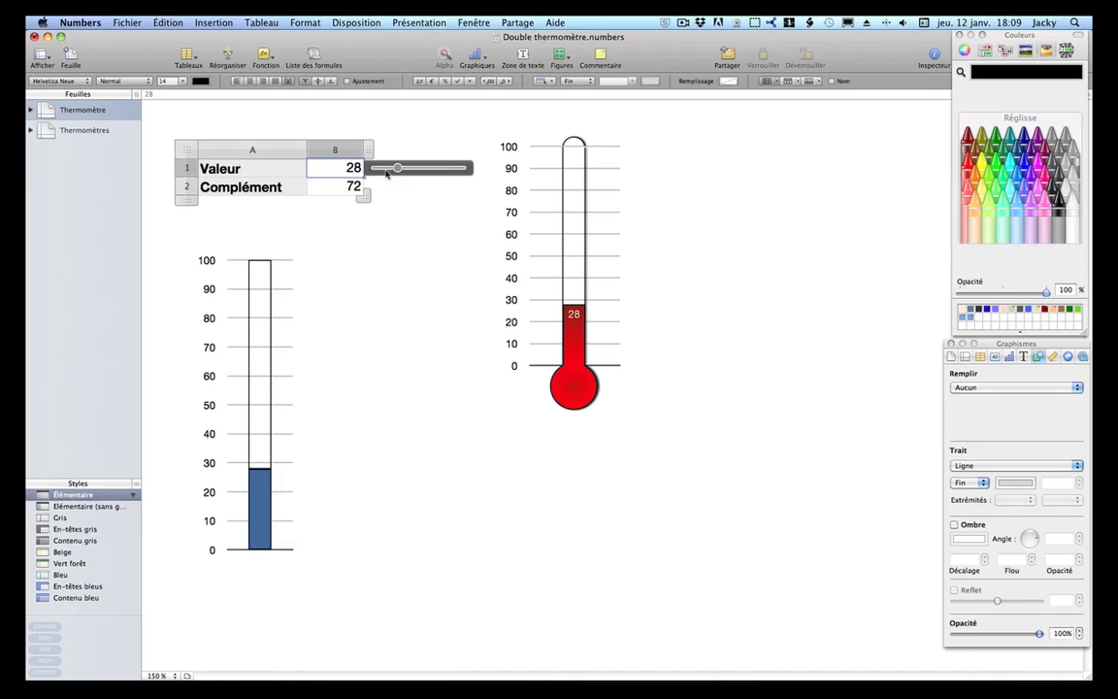
{"action": "mouse_move", "coordinate": [398, 169]}
{"action": "left_mouse_down"}
{"action": "mouse_move", "coordinate": [432, 169]}
{"action": "mouse_move", "coordinate": [392, 169]}
{"action": "mouse_move", "coordinate": [420, 169]}
{"action": "left_mouse_up"}
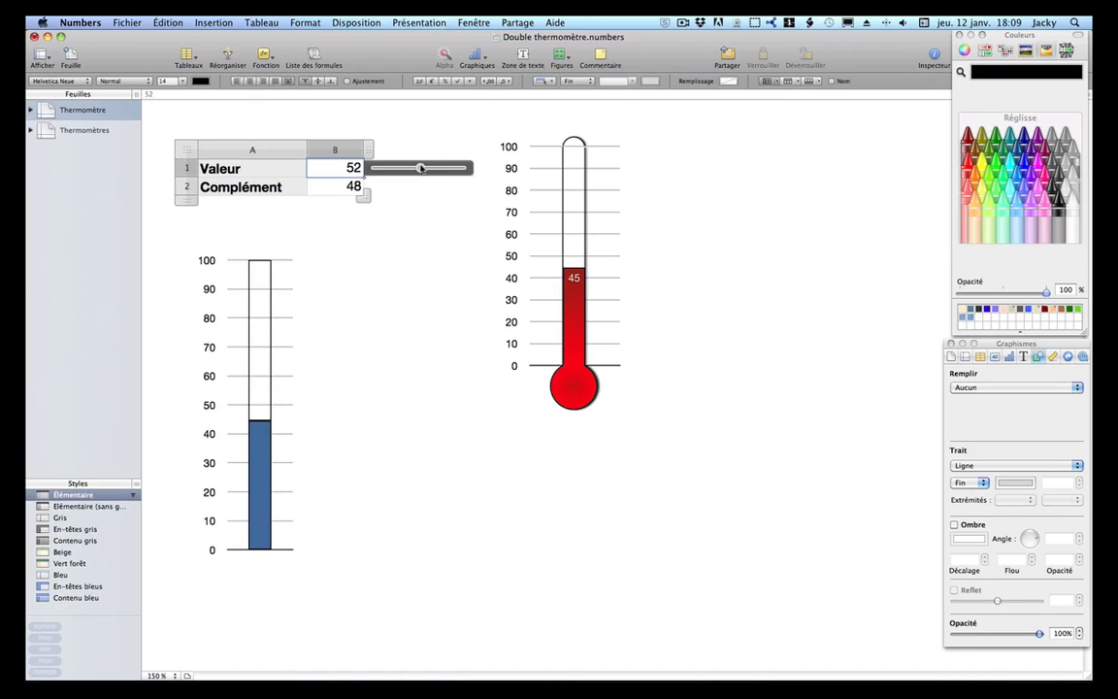
Replace the blue Valeur series' label reference with cell B1 of the Données table.
{"action": "left_click", "coordinate": [260, 419]}
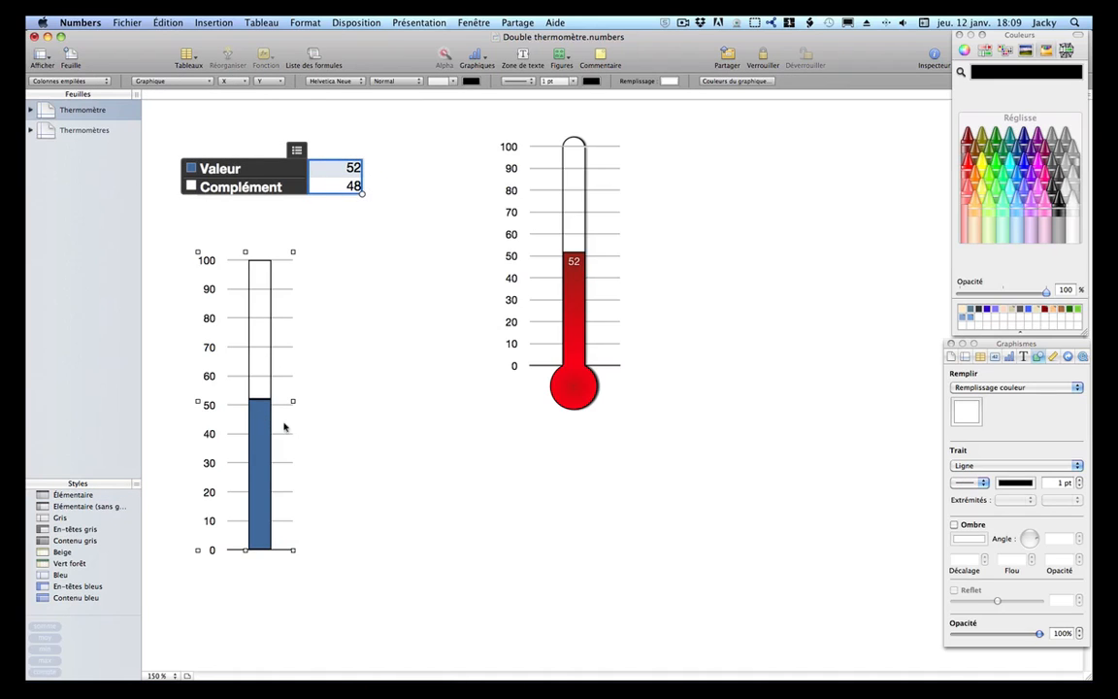
{"action": "left_click", "coordinate": [259, 432]}
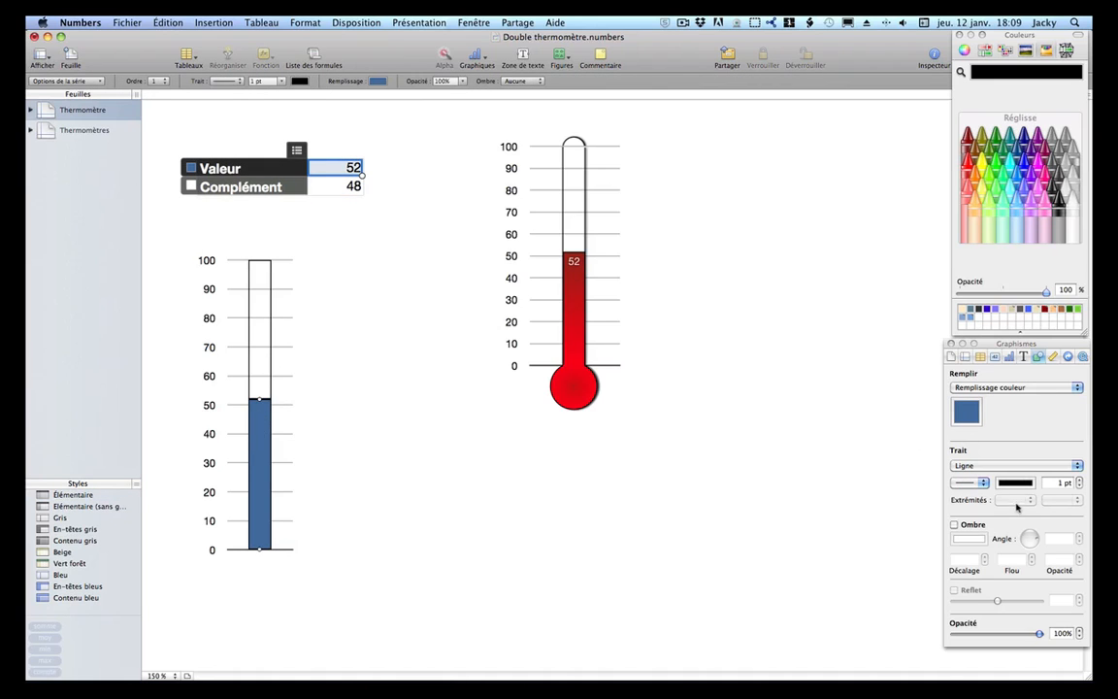
{"action": "left_click", "coordinate": [1009, 357]}
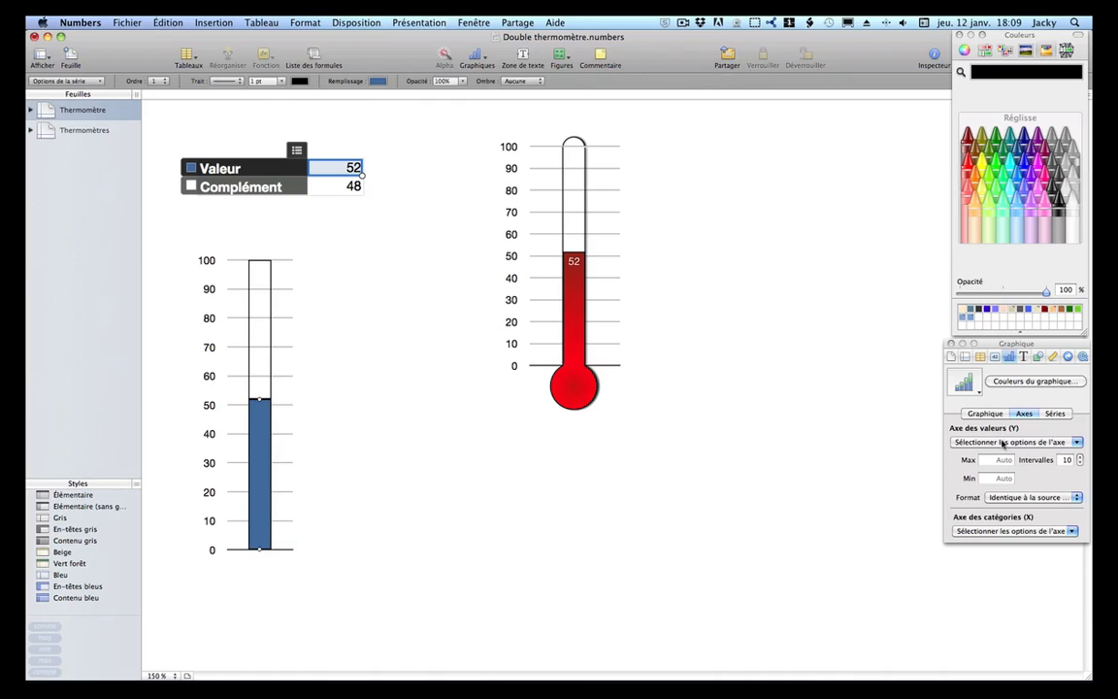
{"action": "left_click", "coordinate": [1055, 415]}
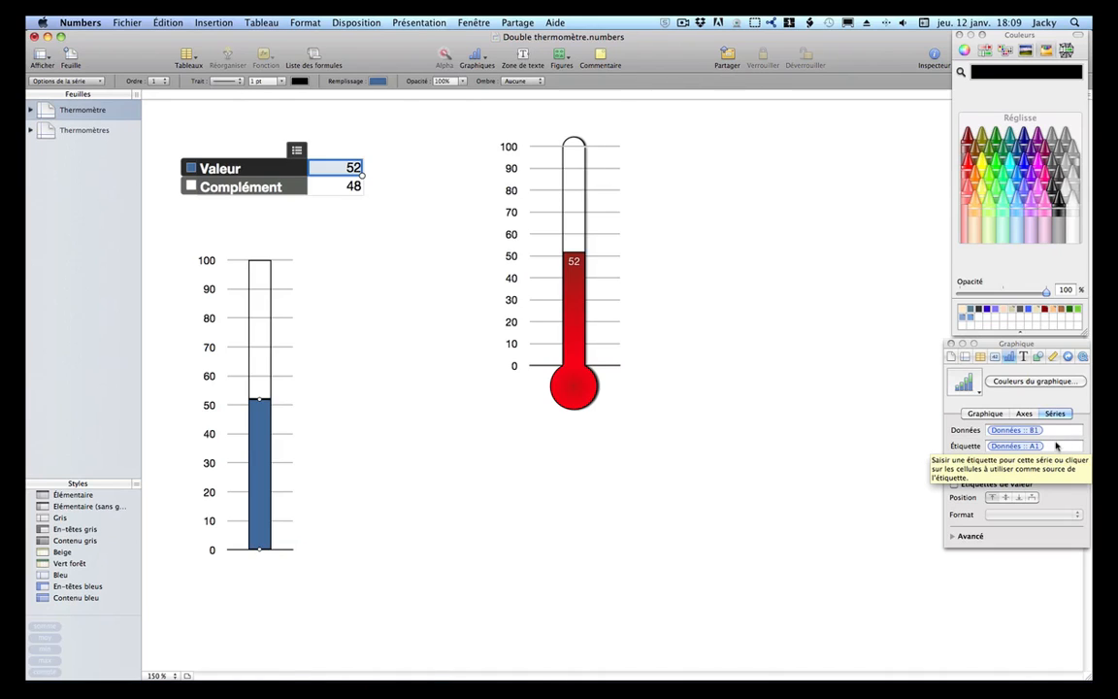
{"action": "left_click", "coordinate": [1057, 445]}
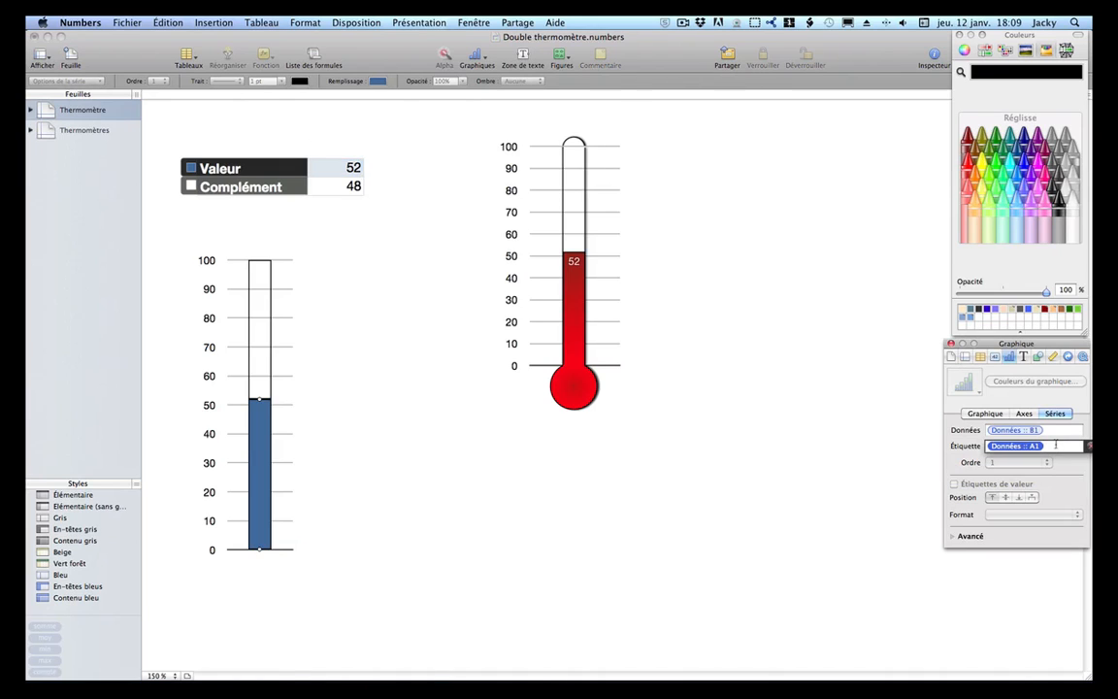
{"action": "key", "text": "BackSpace"}
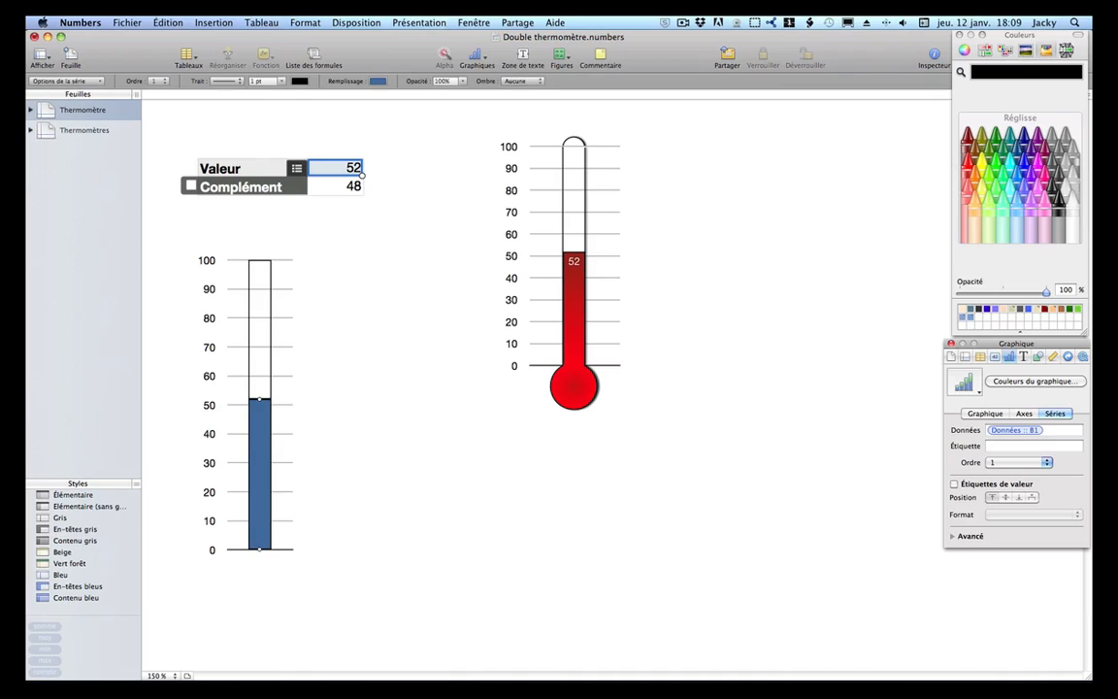
{"action": "left_click", "coordinate": [1013, 447]}
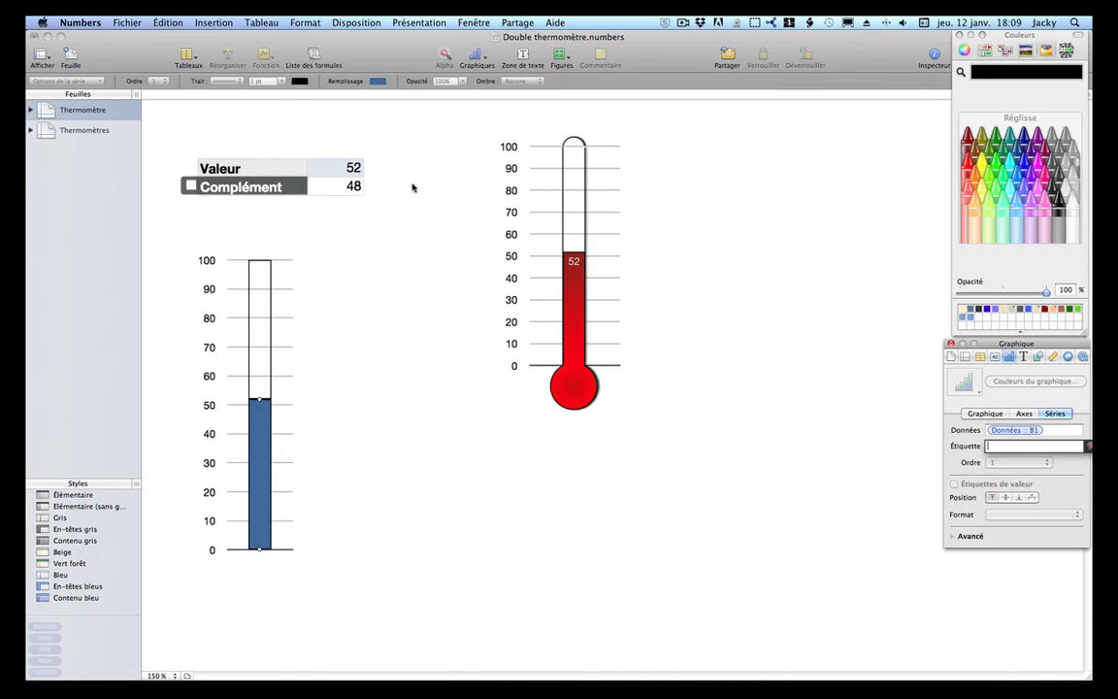
{"action": "left_click", "coordinate": [343, 170]}
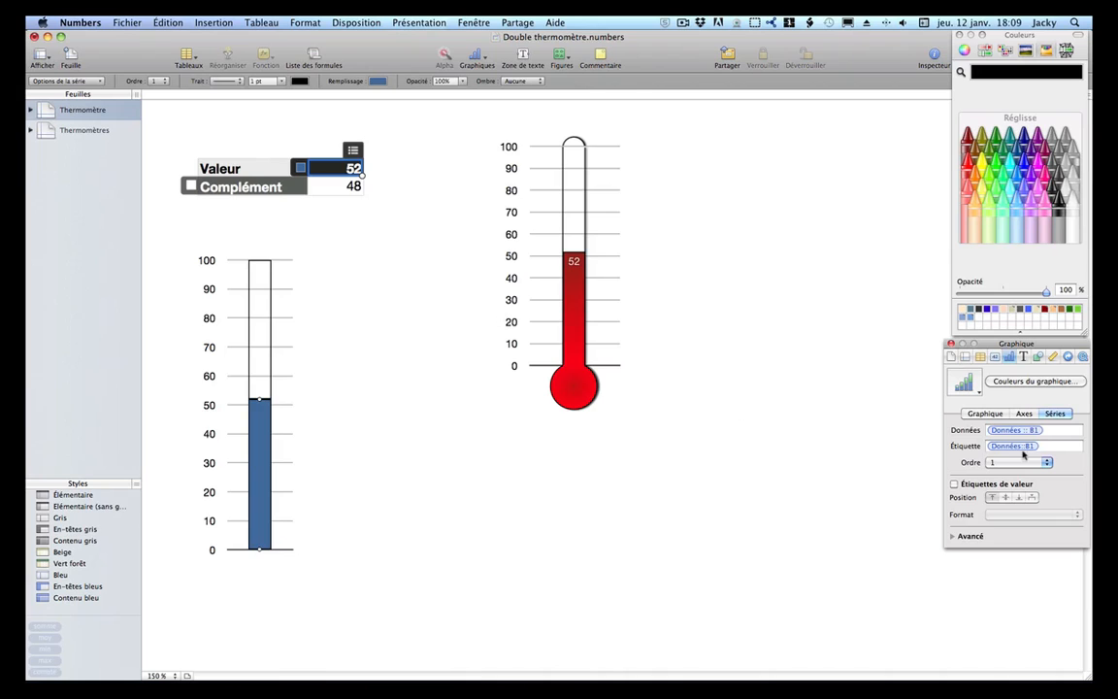
{"action": "left_click", "coordinate": [836, 451]}
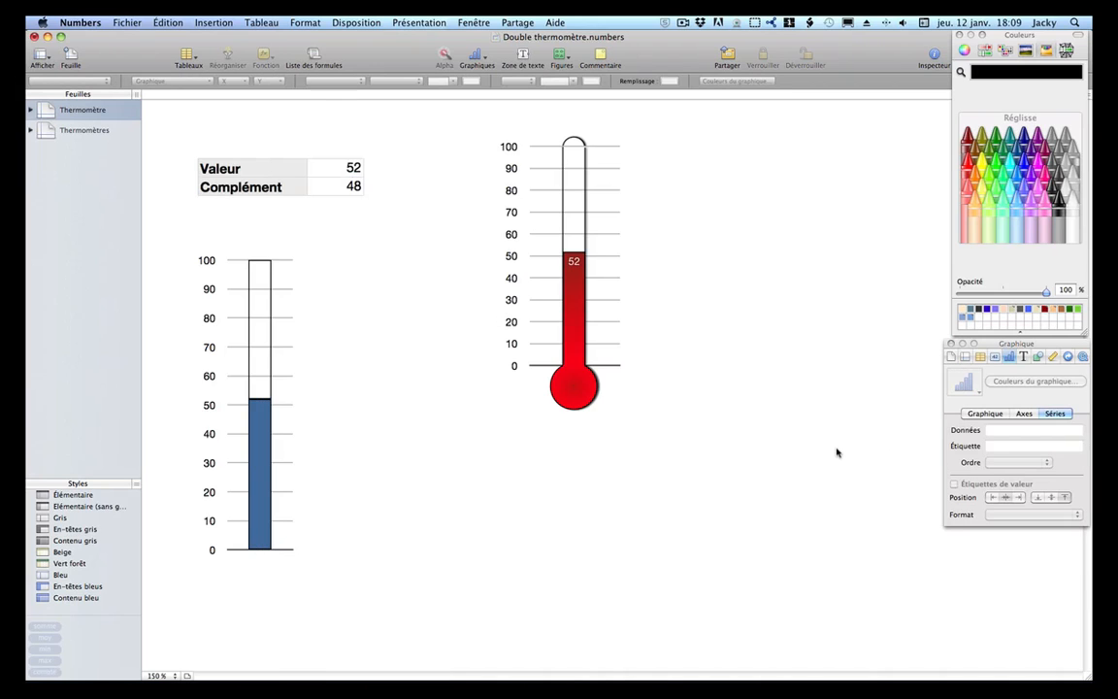
Show the value label on the blue Valeur segment and make it bold.
{"action": "left_click", "coordinate": [262, 438]}
{"action": "left_click", "coordinate": [262, 439]}
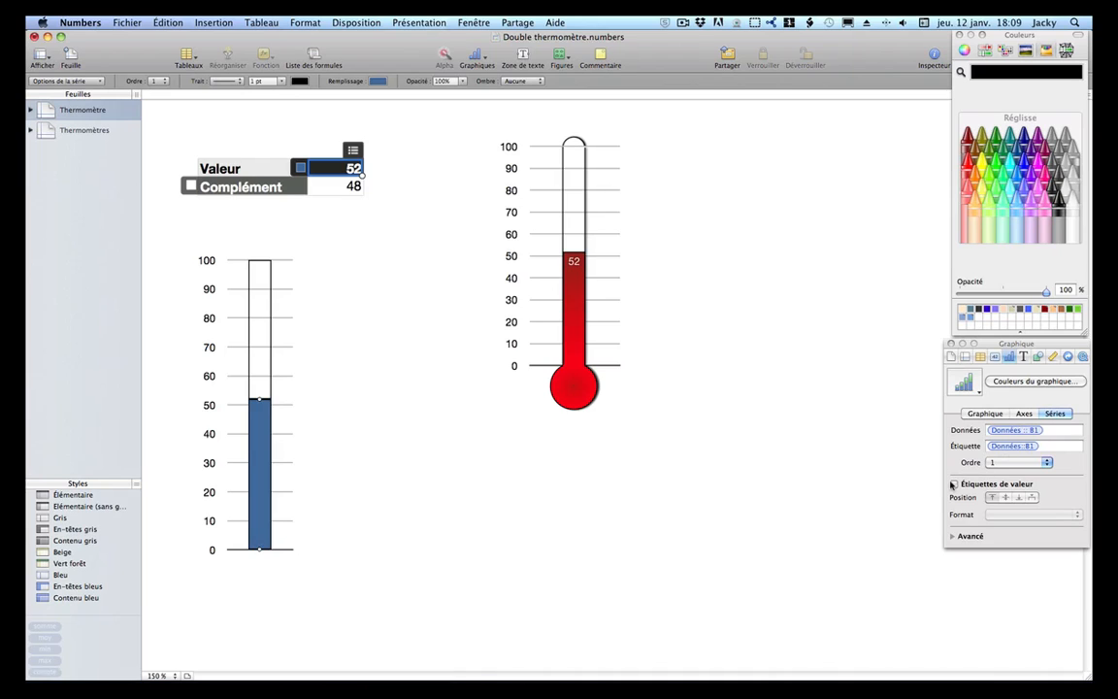
{"action": "left_click", "coordinate": [954, 484]}
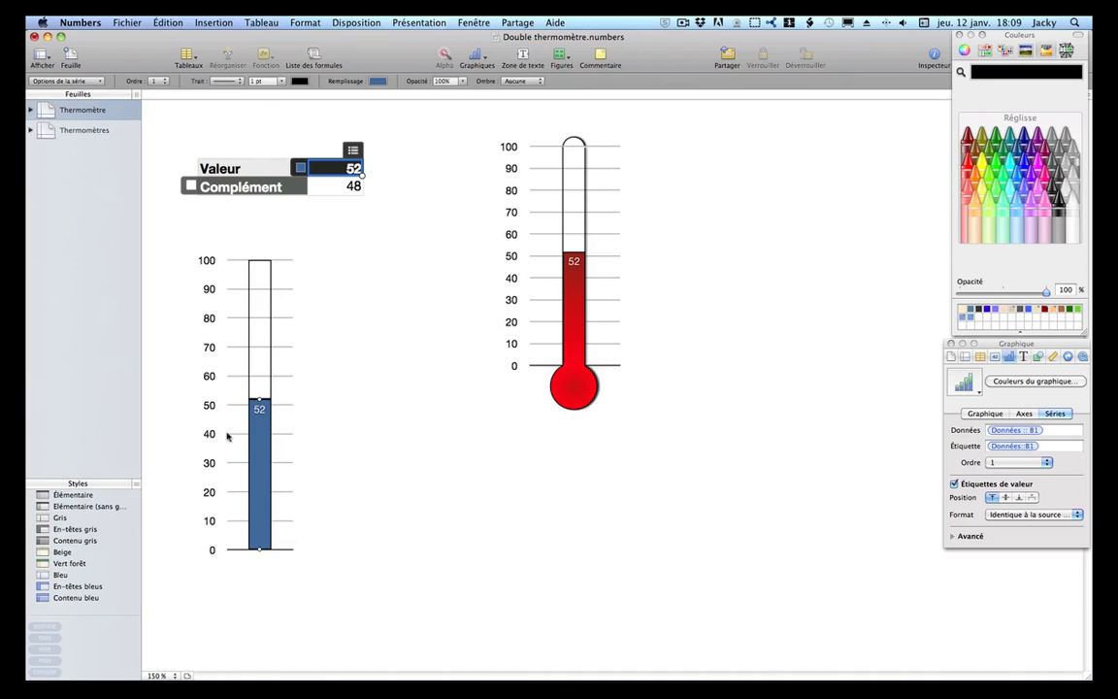
{"action": "left_click", "coordinate": [261, 410]}
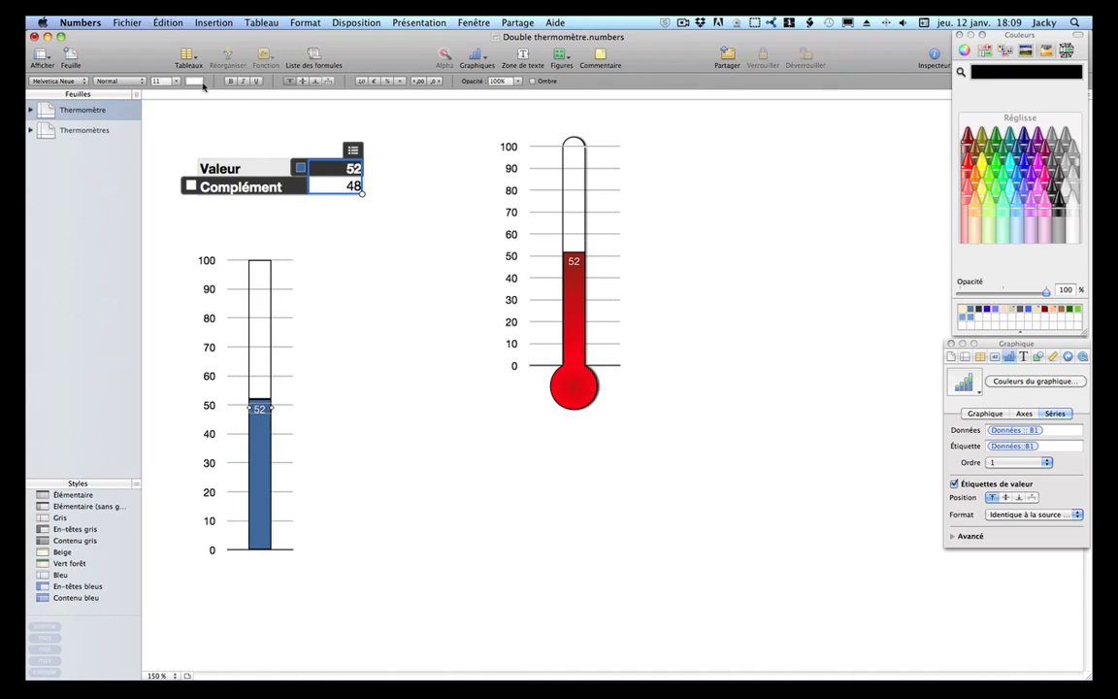
{"action": "left_click", "coordinate": [369, 416]}
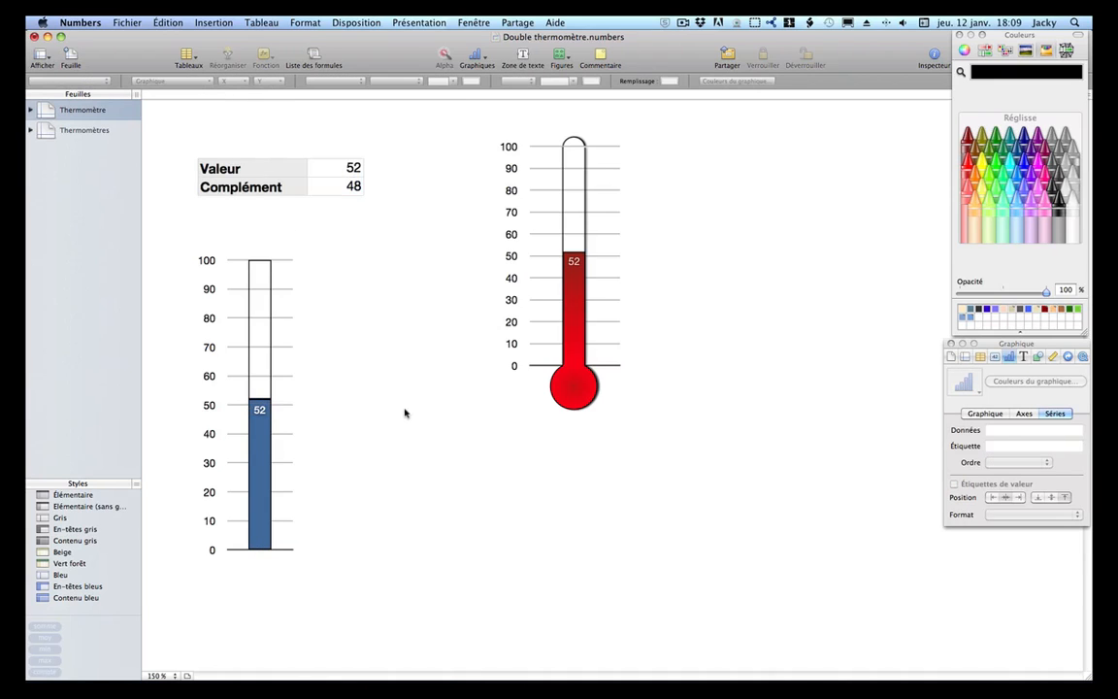
Lower Valeur to 40 with the cell's slider to test the column and its label.
{"action": "left_click", "coordinate": [330, 167]}
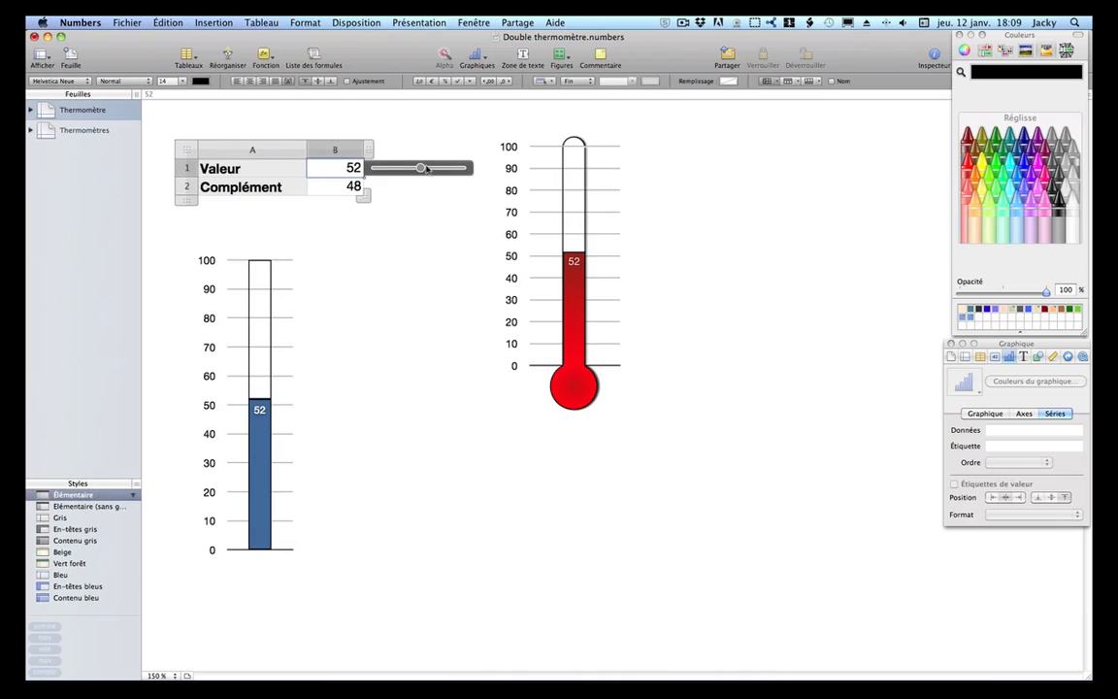
{"action": "mouse_move", "coordinate": [417, 168]}
{"action": "left_mouse_down"}
{"action": "mouse_move", "coordinate": [392, 167]}
{"action": "mouse_move", "coordinate": [422, 168]}
{"action": "mouse_move", "coordinate": [405, 165]}
{"action": "left_mouse_up"}
{"action": "left_click", "coordinate": [325, 421]}
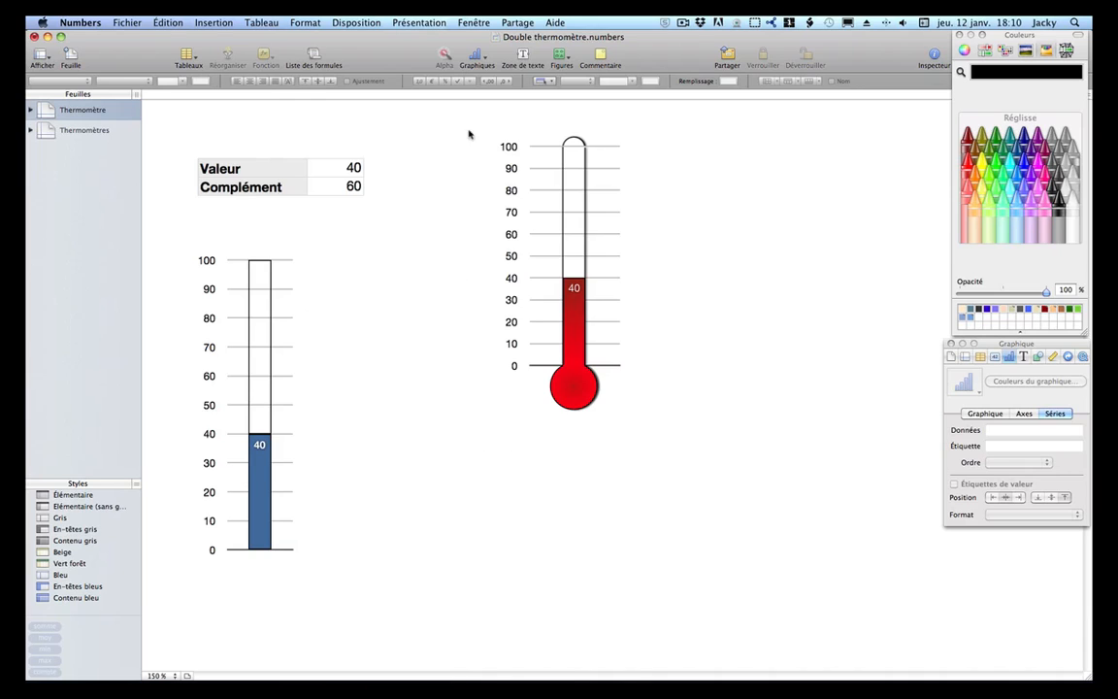
Add a circle at the base of the blue column and shrink it to about twice the column's width.
{"action": "left_click", "coordinate": [561, 55]}
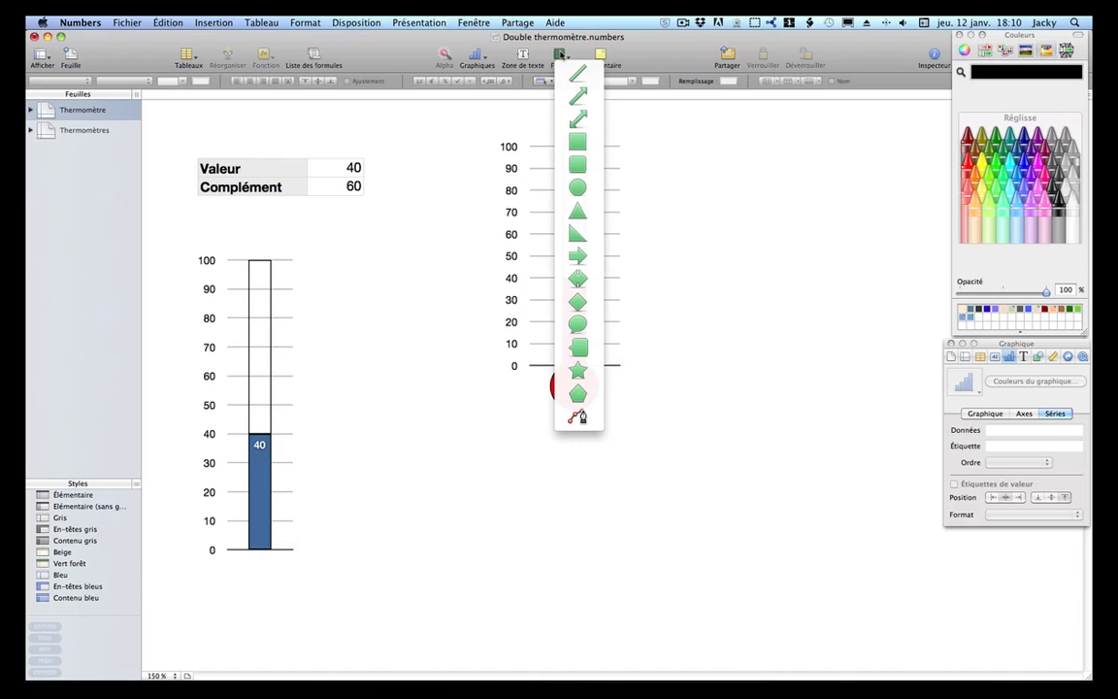
{"action": "left_click", "coordinate": [577, 188]}
{"action": "left_click_drag", "start_coordinate": [607, 379], "coordinate": [263, 584]}
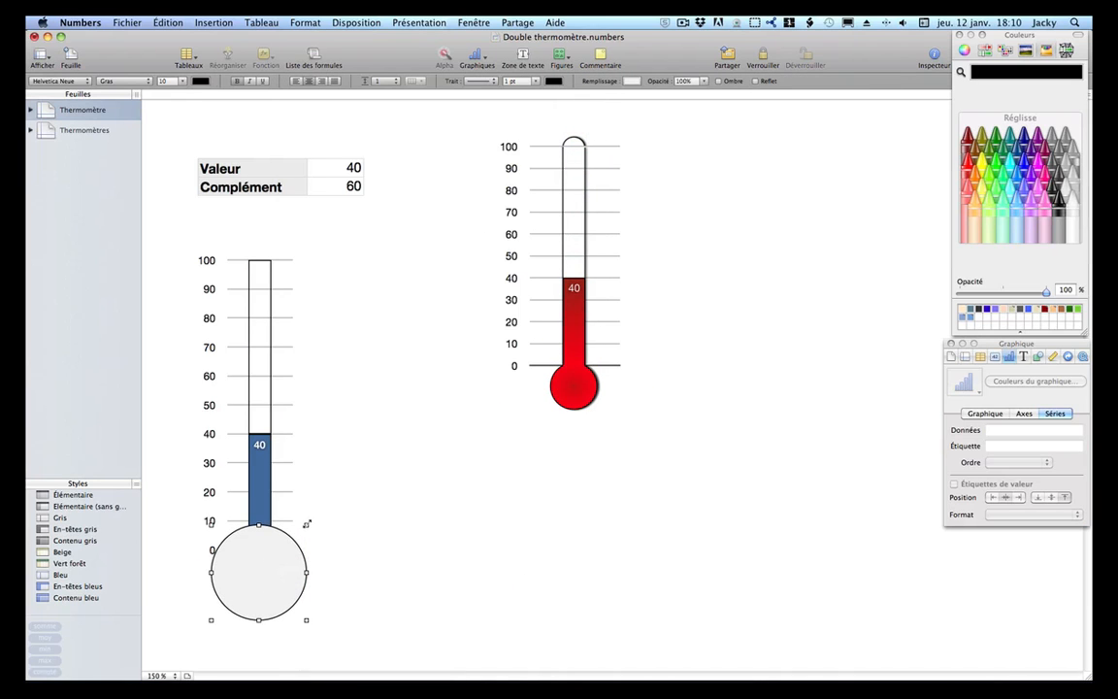
{"action": "left_click_drag", "start_coordinate": [307, 525], "coordinate": [266, 563]}
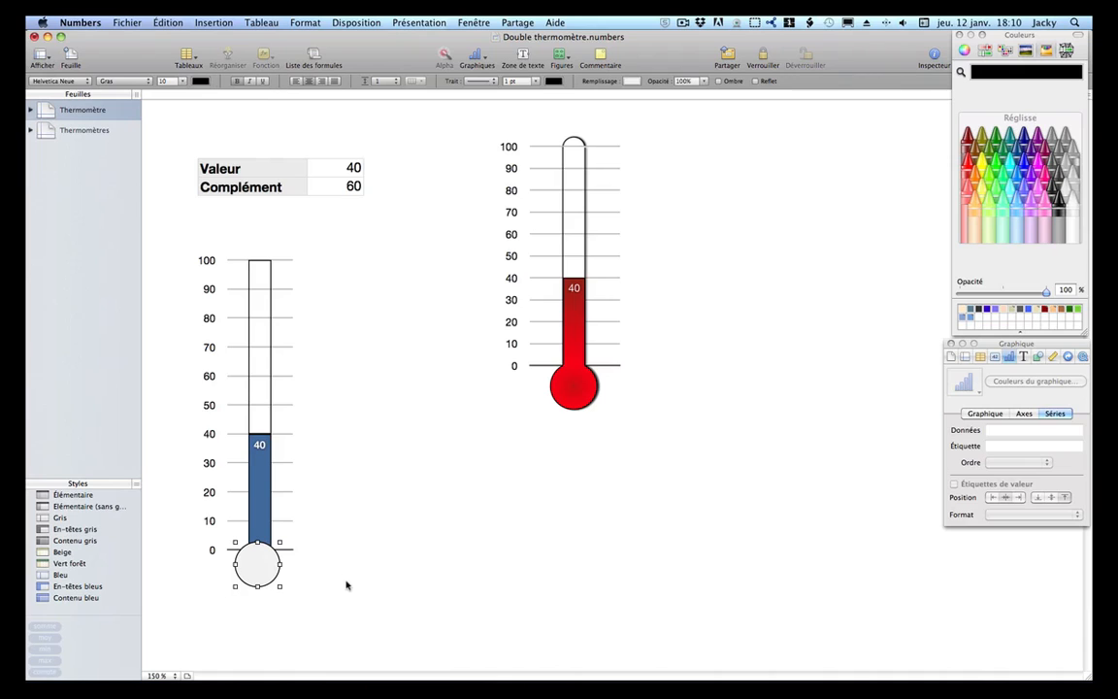
Send the bulb circle behind the chart and shrink it slightly.
{"action": "left_click", "coordinate": [332, 22]}
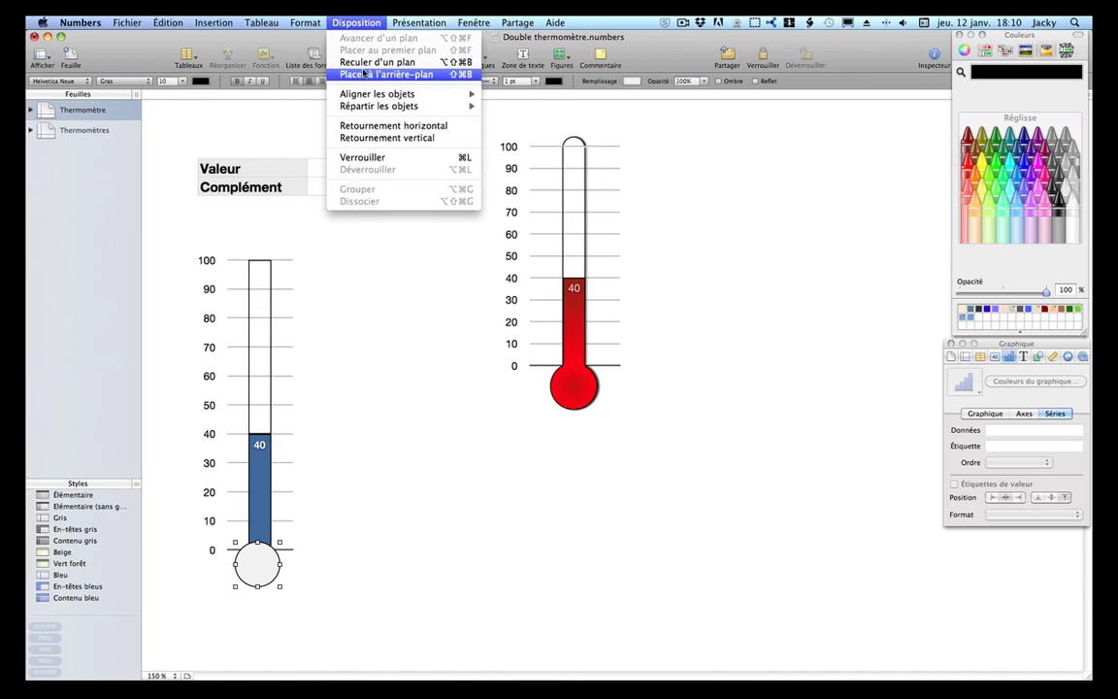
{"action": "left_click", "coordinate": [364, 74]}
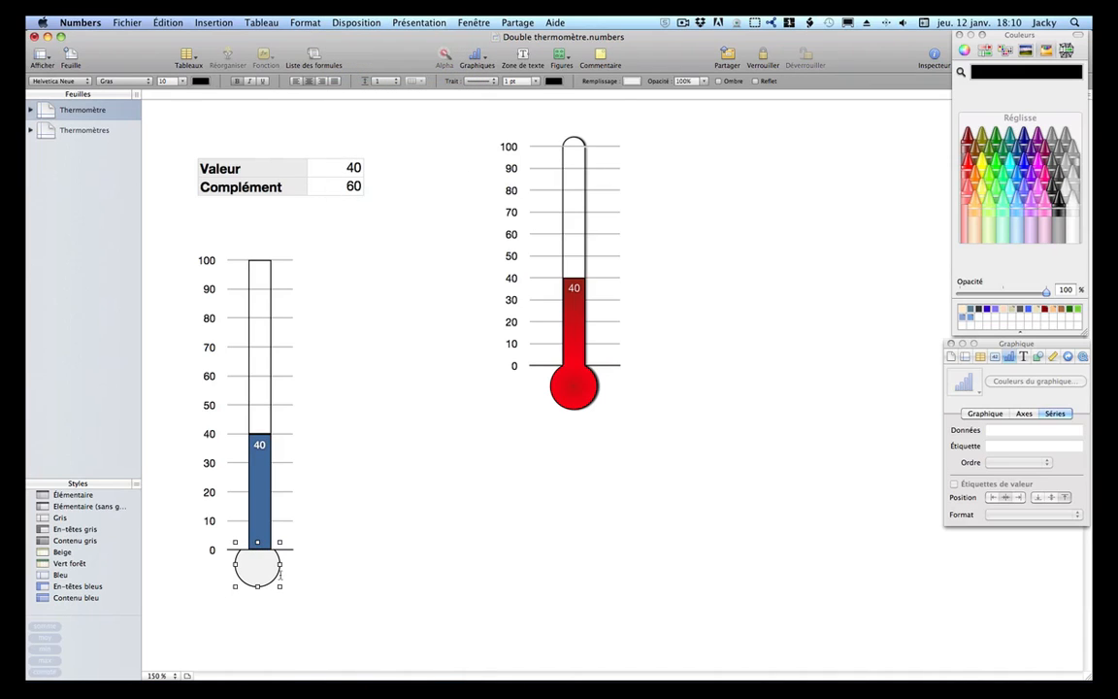
{"action": "left_click_drag", "start_coordinate": [279, 586], "coordinate": [272, 578]}
Nudge and slightly resize the bulb circle until it sits centred directly beneath the base of the blue column.
{"action": "key", "text": "Right"}
{"action": "key", "text": "Right"}
{"action": "key", "text": "Right"}
{"action": "key", "text": "Right"}
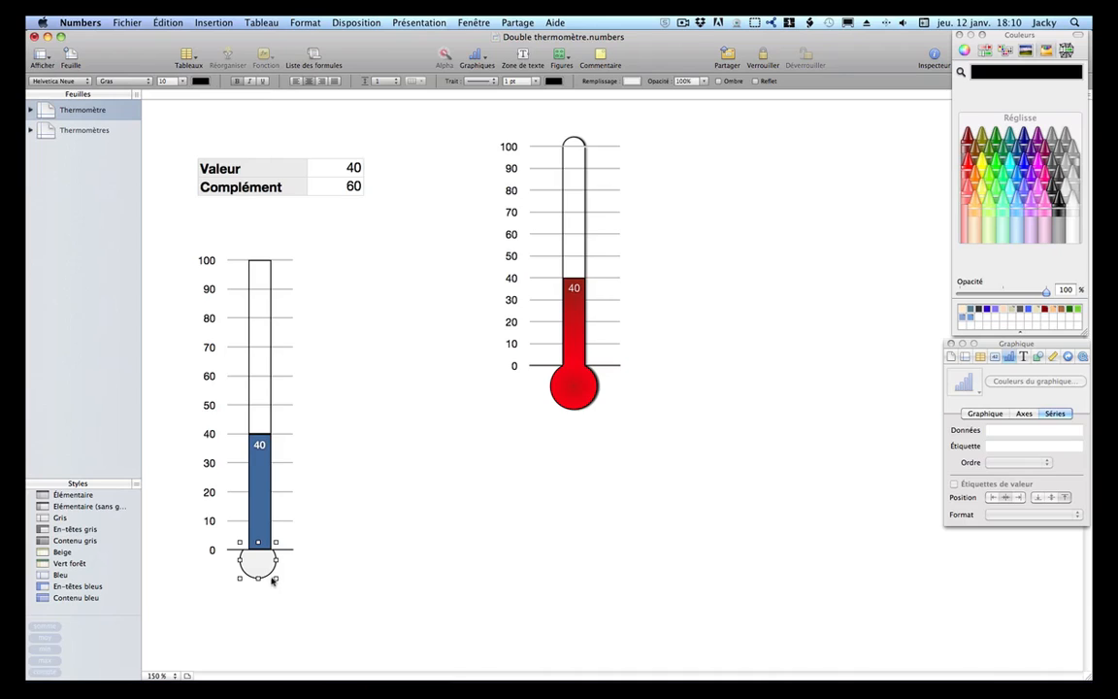
{"action": "key", "text": "Down"}
{"action": "key", "text": "Down"}
{"action": "key", "text": "Down"}
{"action": "key", "text": "Down"}
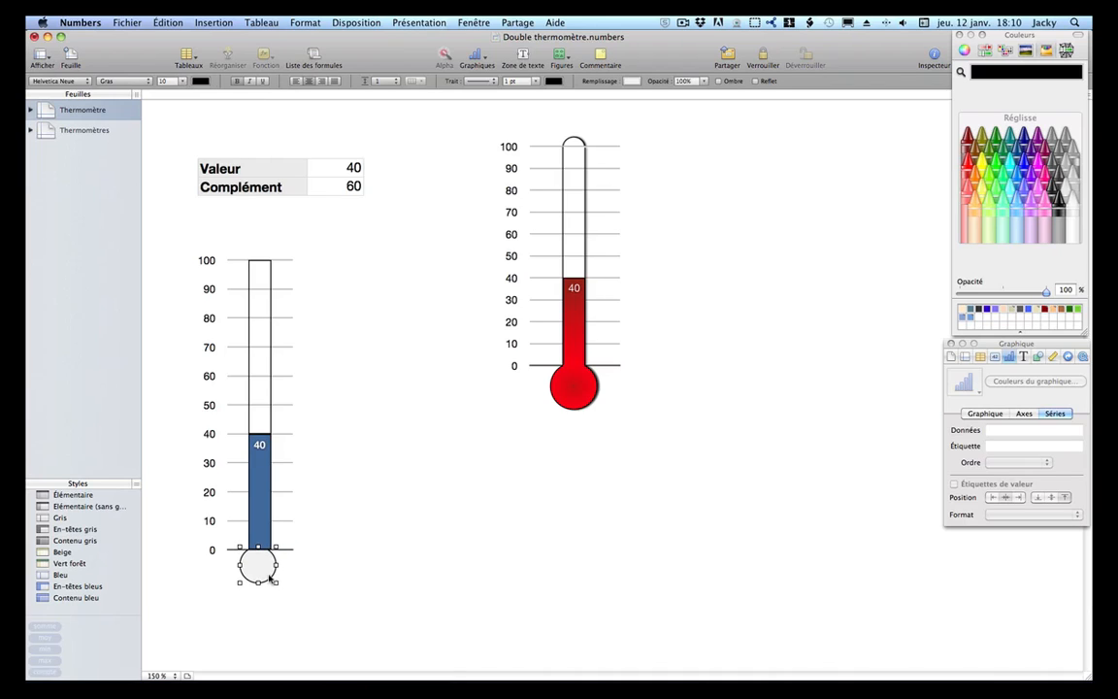
{"action": "key", "text": "Up"}
{"action": "key", "text": "Right"}
{"action": "left_click_drag", "start_coordinate": [278, 563], "coordinate": [278, 563]}
{"action": "key", "text": "Left"}
{"action": "key", "text": "Down"}
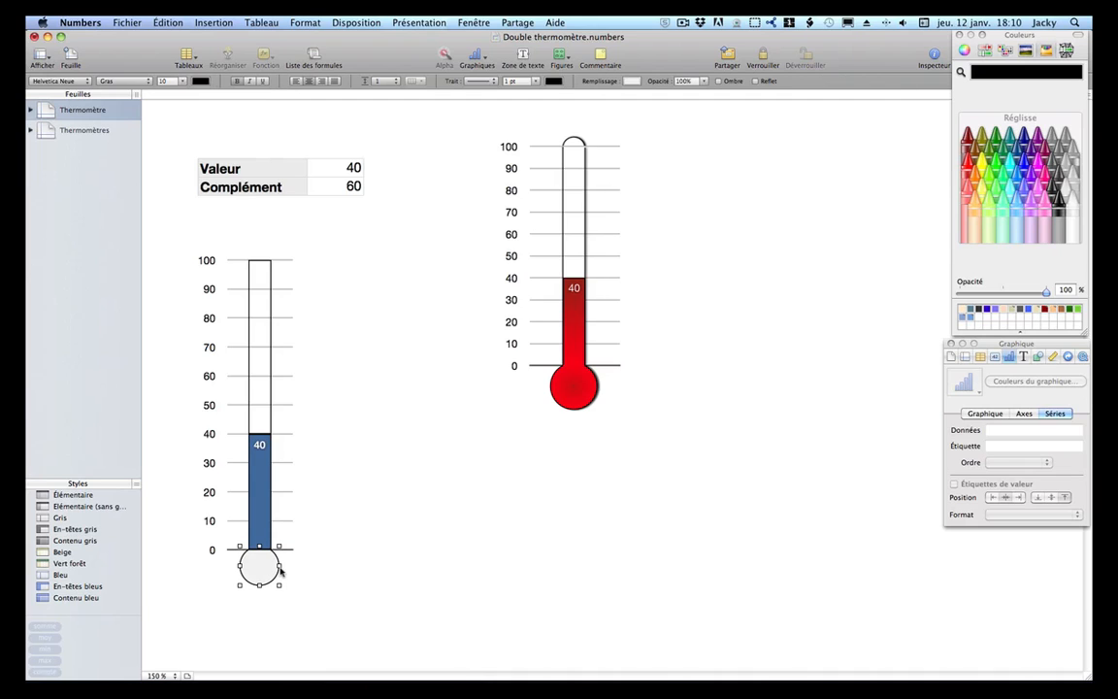
{"action": "left_click", "coordinate": [367, 494]}
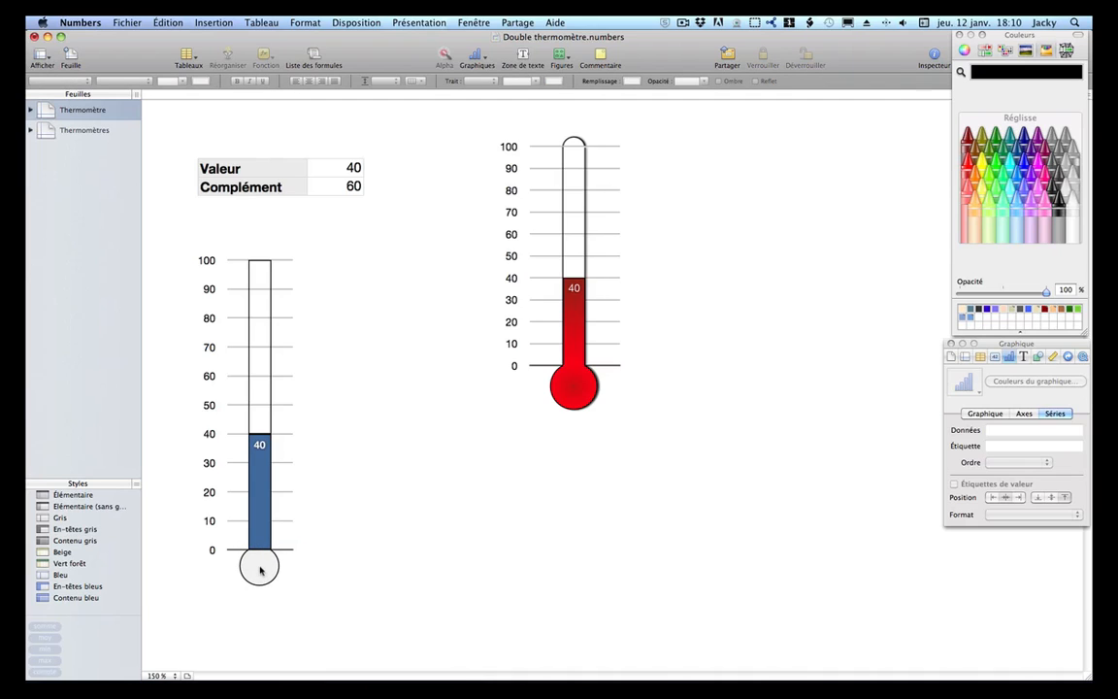
Fill the bulb circle with the blue sampled from the Valeur column.
{"action": "left_click", "coordinate": [260, 571]}
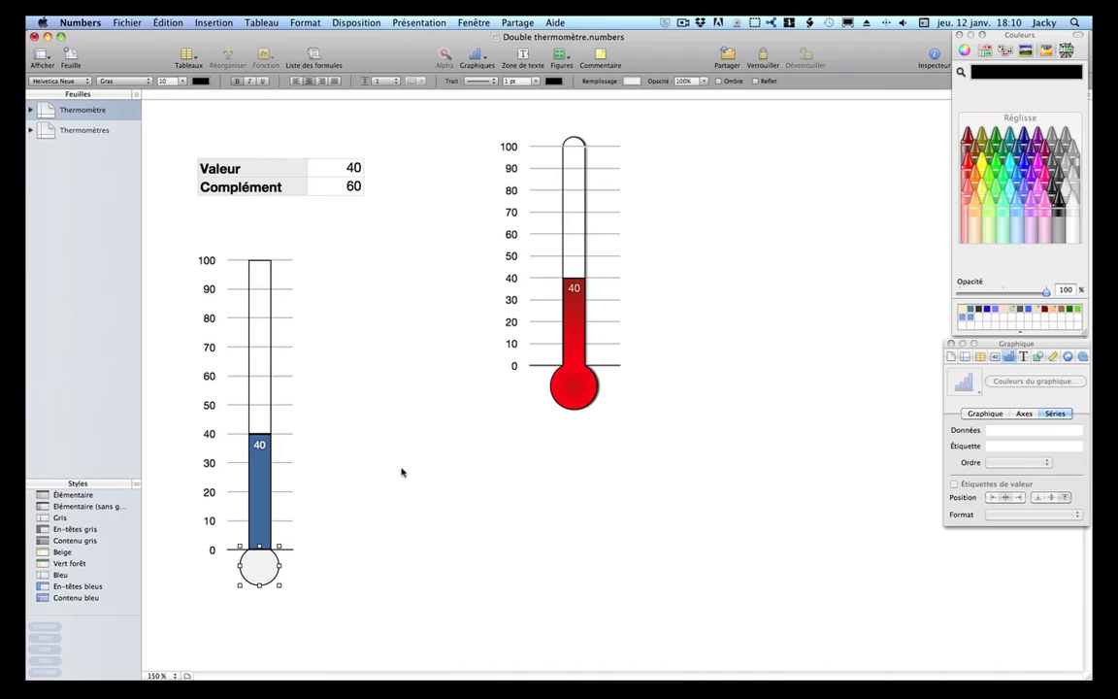
{"action": "left_click", "coordinate": [1039, 357]}
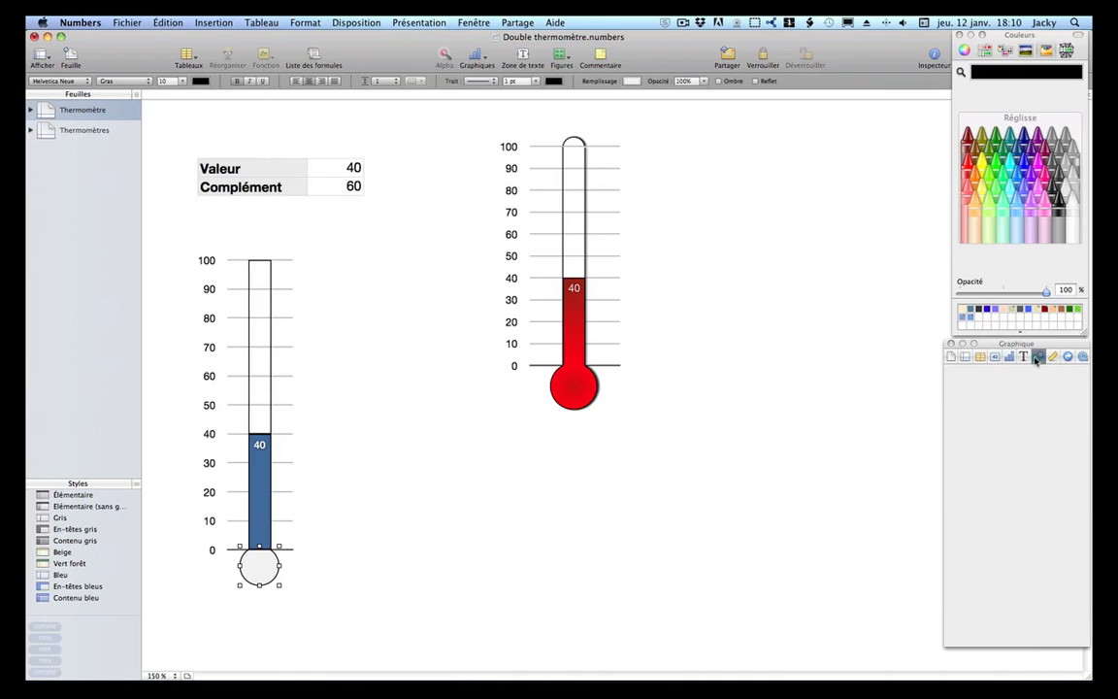
{"action": "left_click", "coordinate": [972, 416]}
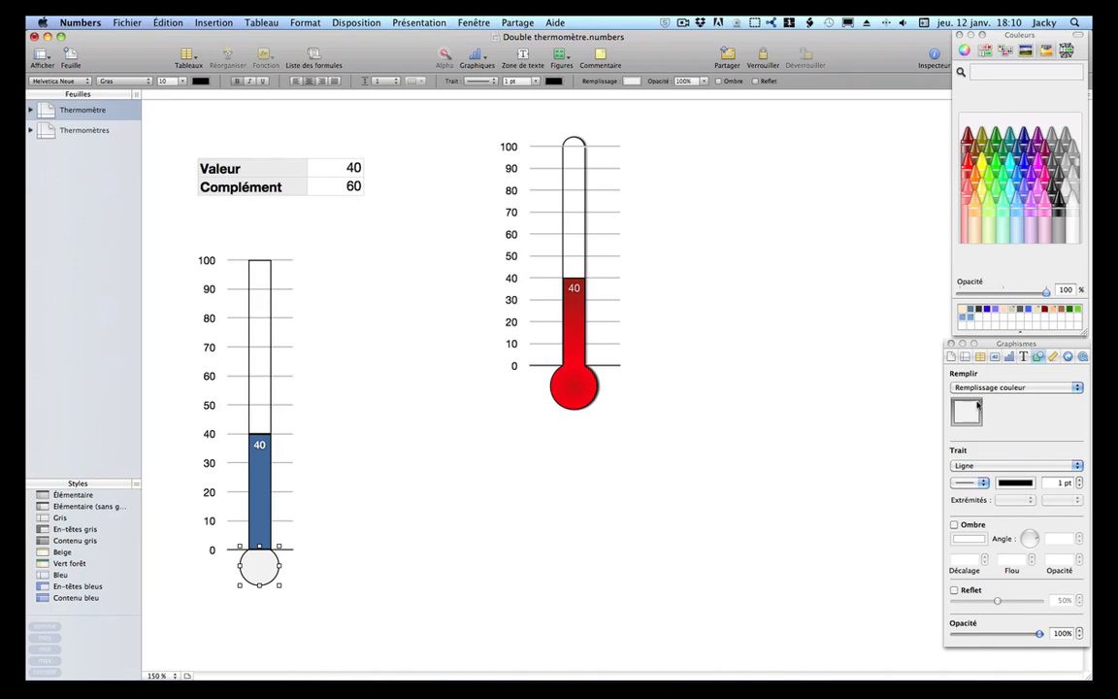
{"action": "left_click", "coordinate": [962, 72]}
{"action": "left_click", "coordinate": [262, 495]}
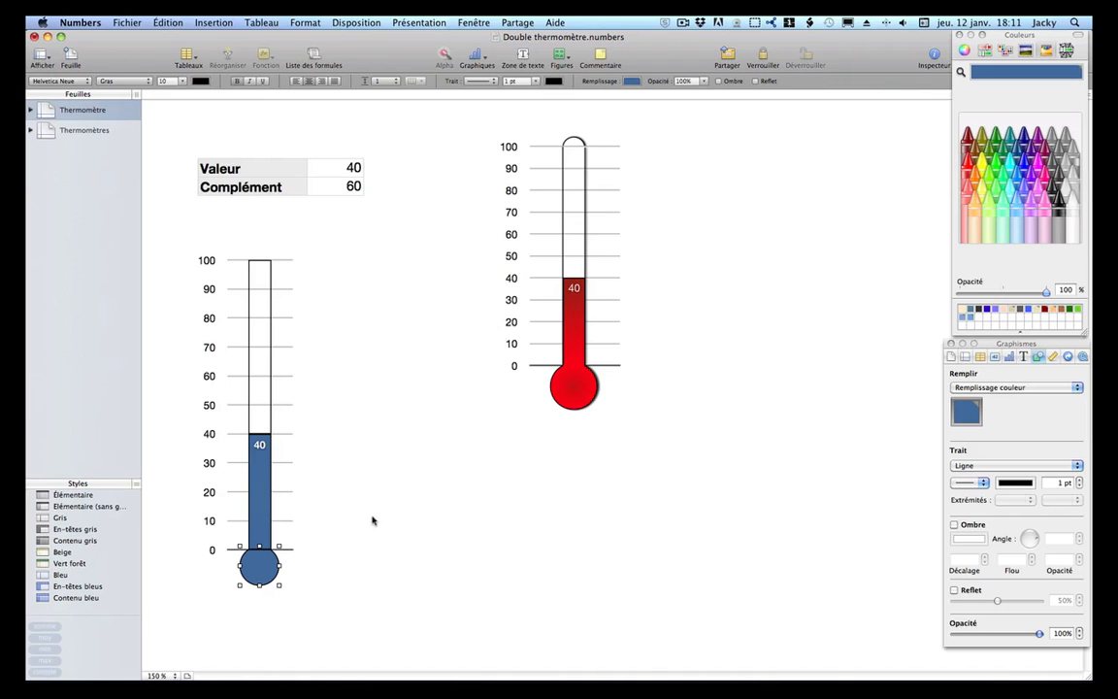
{"action": "left_click", "coordinate": [483, 448]}
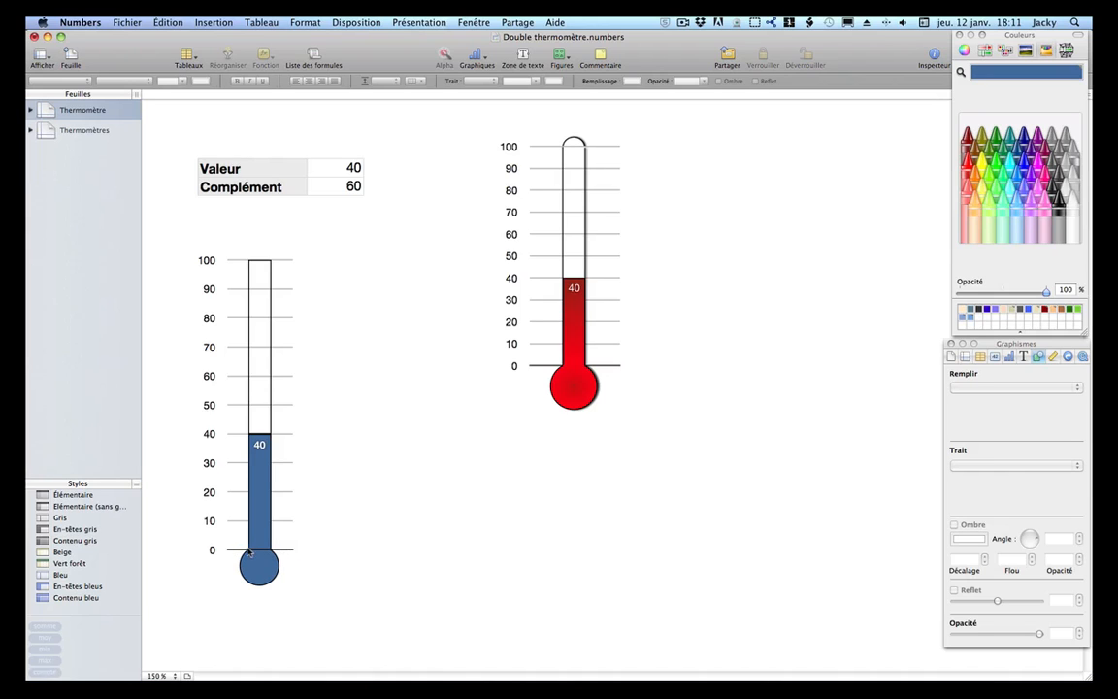
Add a line about as short as the column's width, make it 2 pt thick and lay it over the column's base edge.
{"action": "left_click", "coordinate": [240, 438]}
{"action": "left_click", "coordinate": [256, 468]}
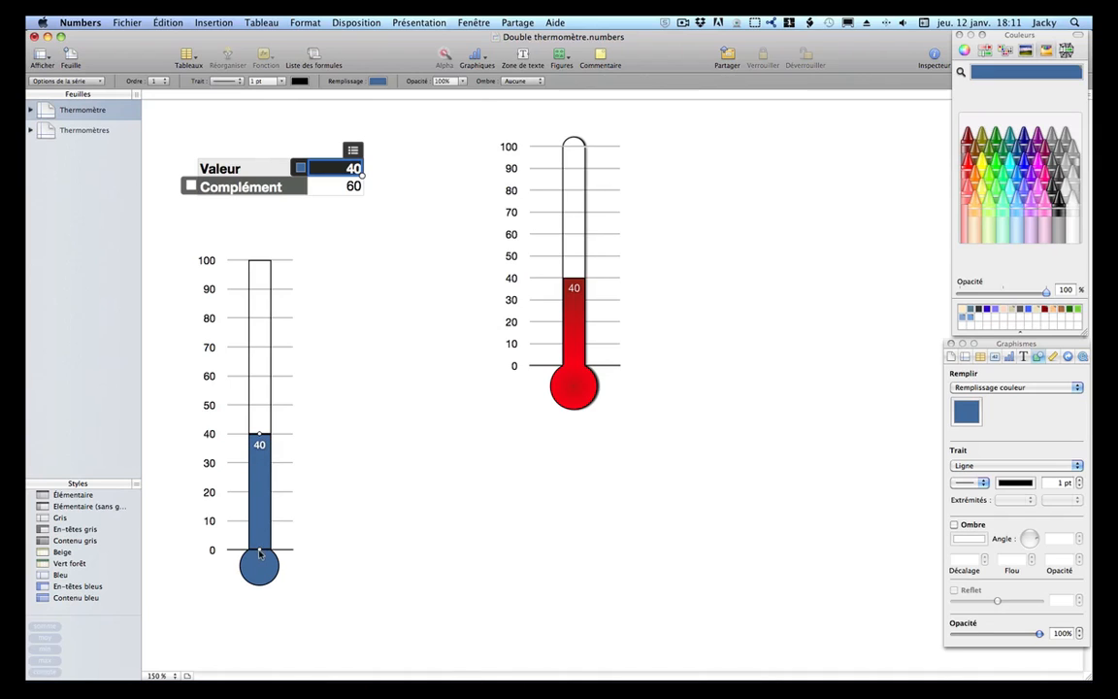
{"action": "left_click", "coordinate": [422, 550]}
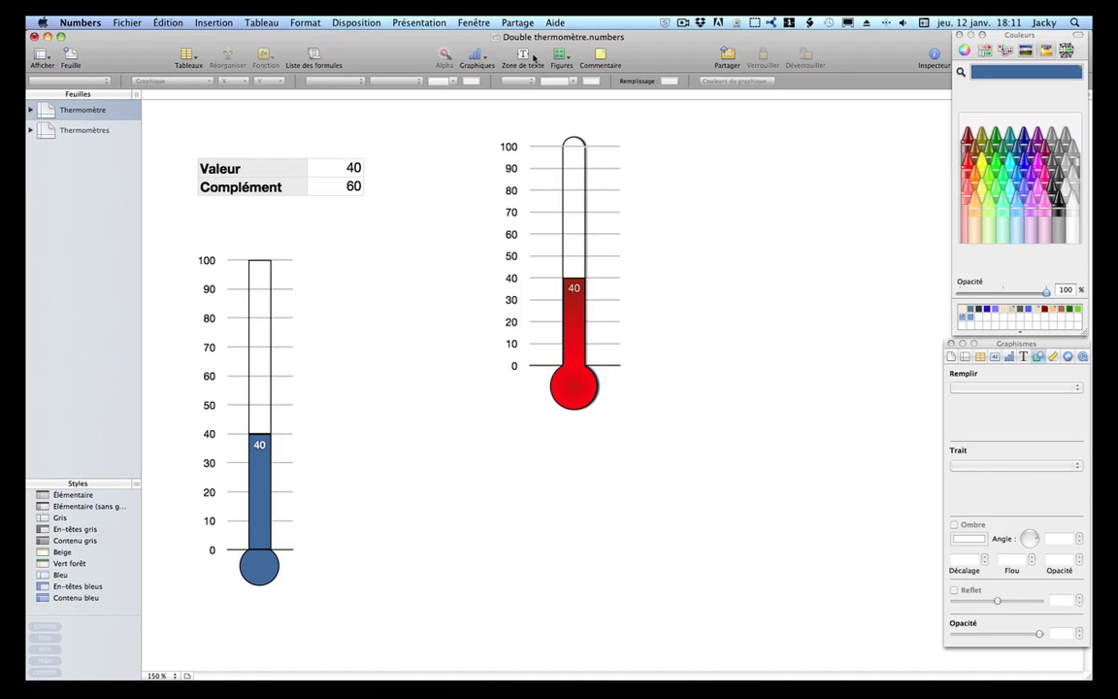
{"action": "left_click", "coordinate": [563, 56]}
{"action": "left_click", "coordinate": [578, 73]}
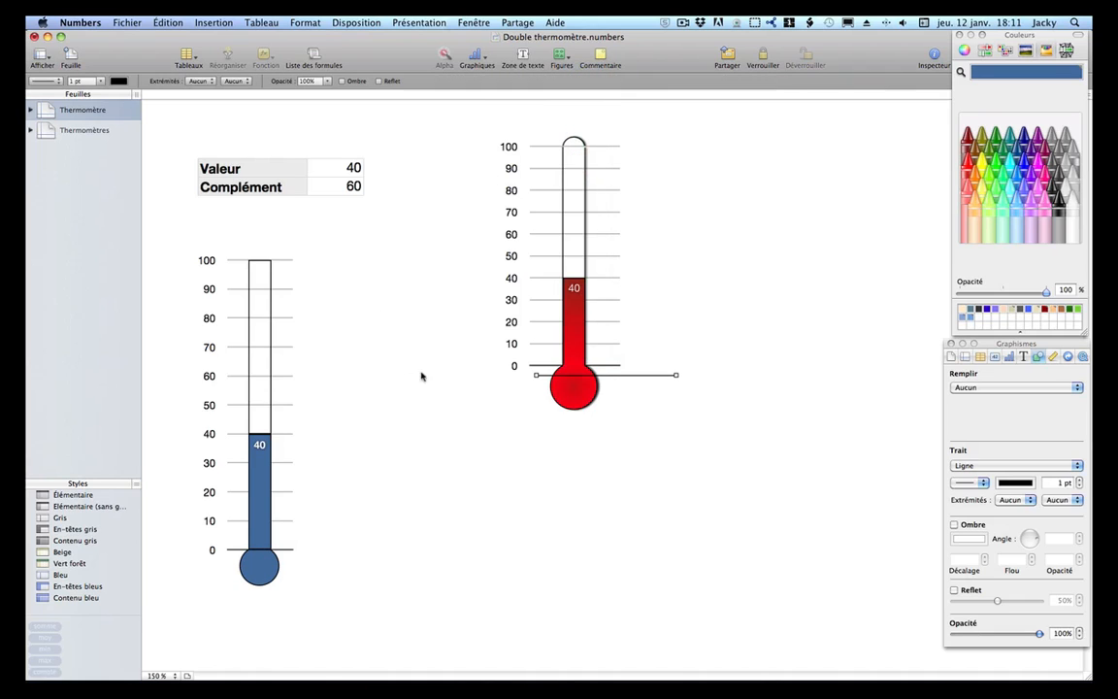
{"action": "left_click_drag", "start_coordinate": [615, 378], "coordinate": [393, 565]}
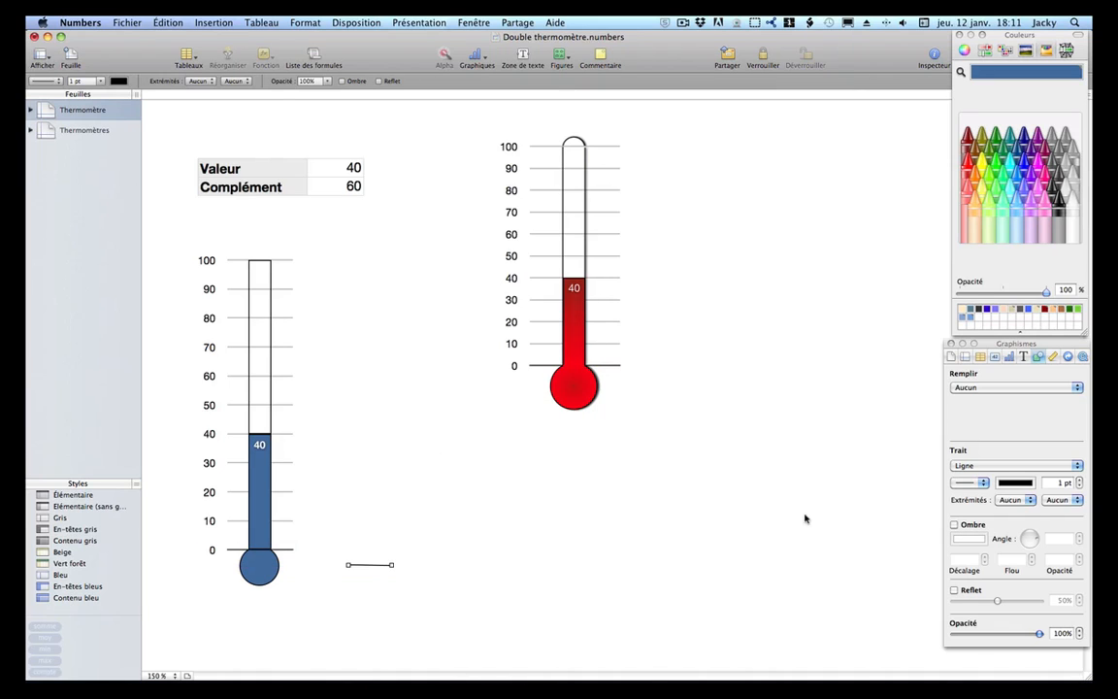
{"action": "left_click", "coordinate": [1081, 481]}
{"action": "left_click_drag", "start_coordinate": [367, 568], "coordinate": [246, 550]}
Colour the short line with the blue sampled from the column to hide the black edge between column and bulb.
{"action": "left_click", "coordinate": [1014, 482]}
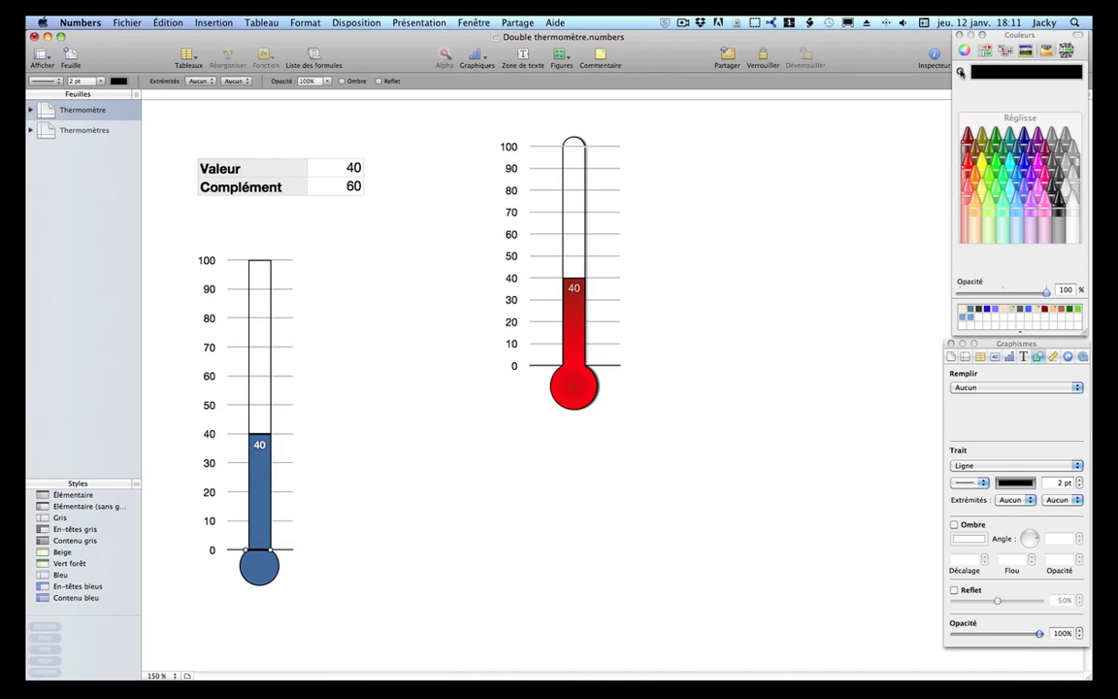
{"action": "left_click", "coordinate": [960, 72]}
{"action": "left_click", "coordinate": [260, 502]}
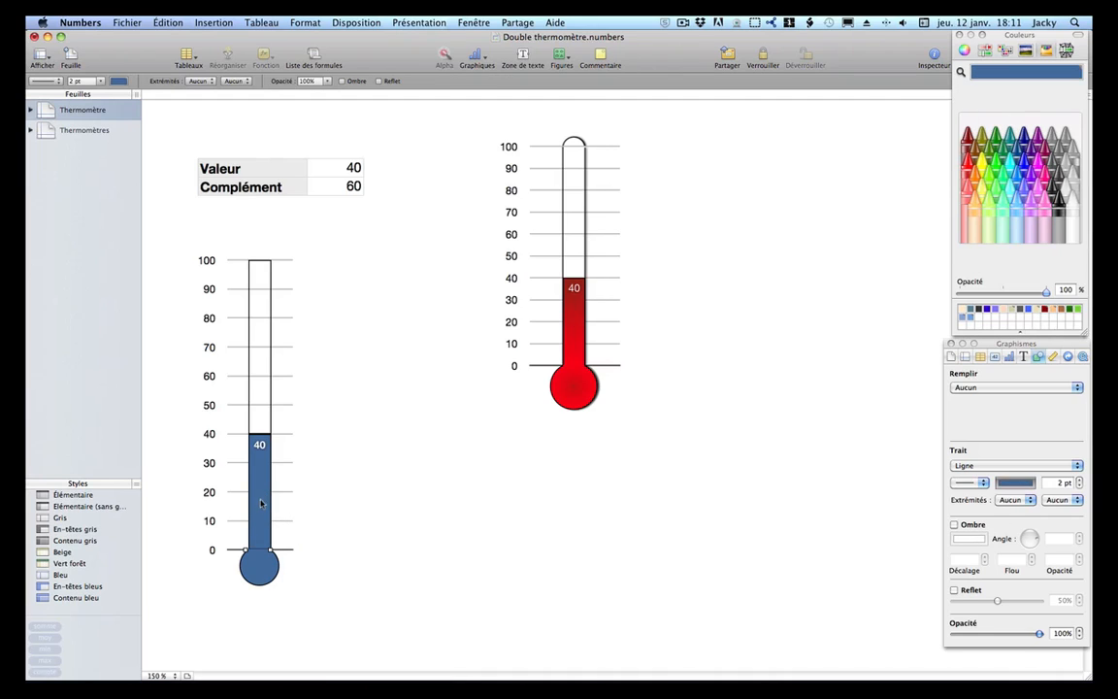
{"action": "left_click", "coordinate": [372, 536]}
{"action": "left_click", "coordinate": [265, 551]}
{"action": "left_click", "coordinate": [458, 389]}
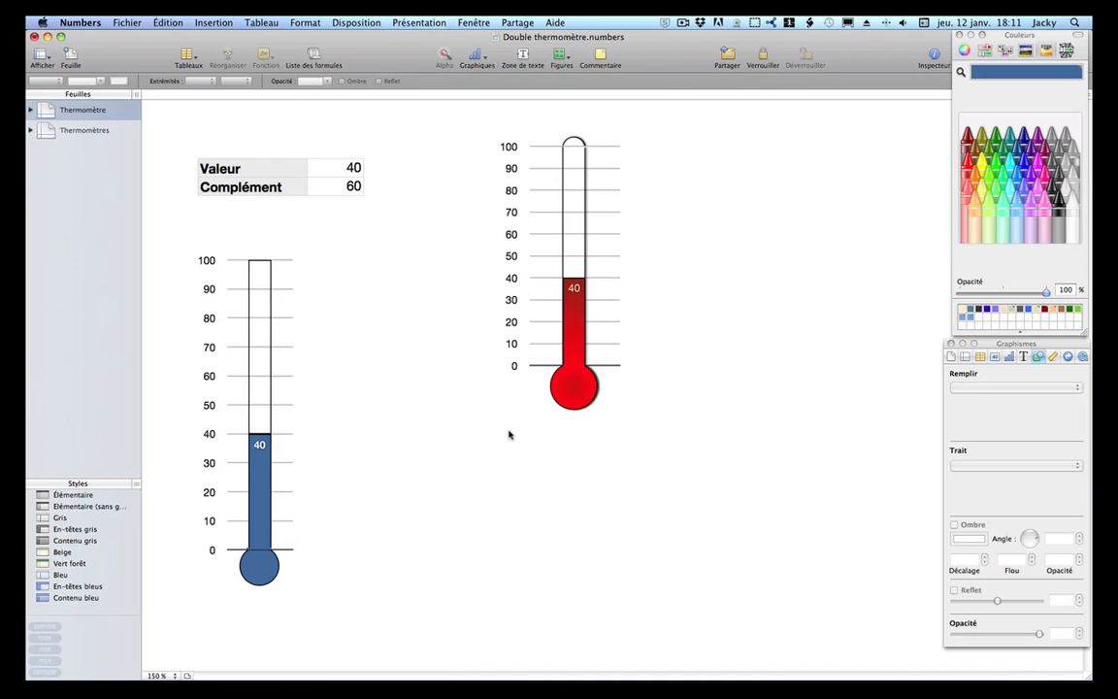
{"action": "left_click", "coordinate": [260, 551]}
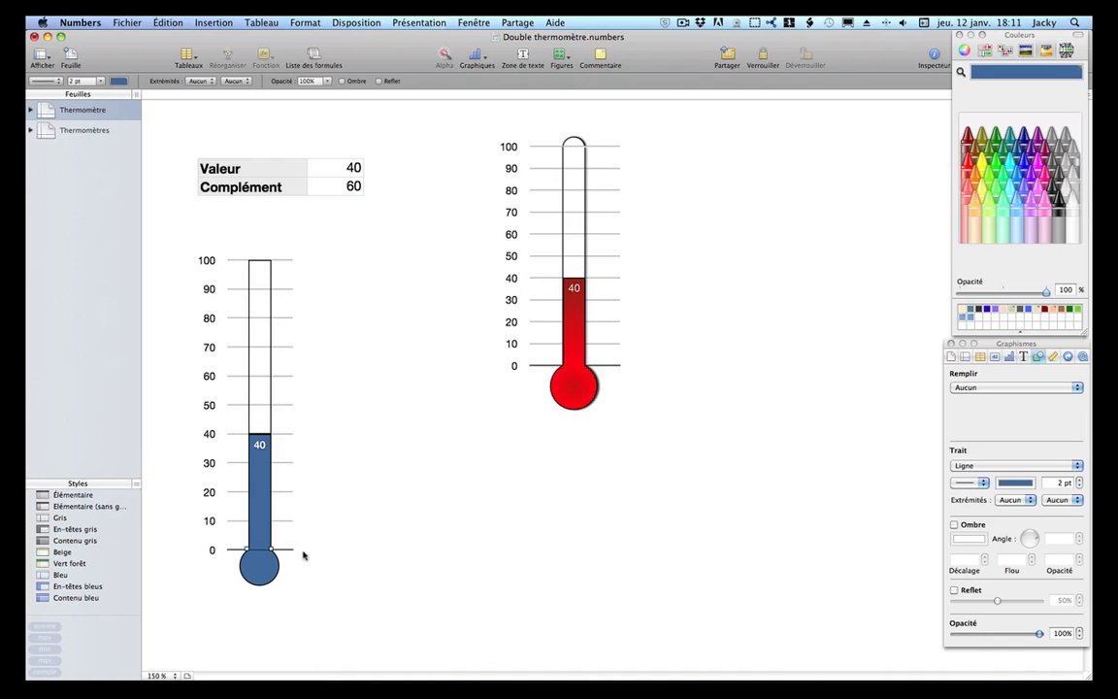
{"action": "left_click", "coordinate": [544, 563]}
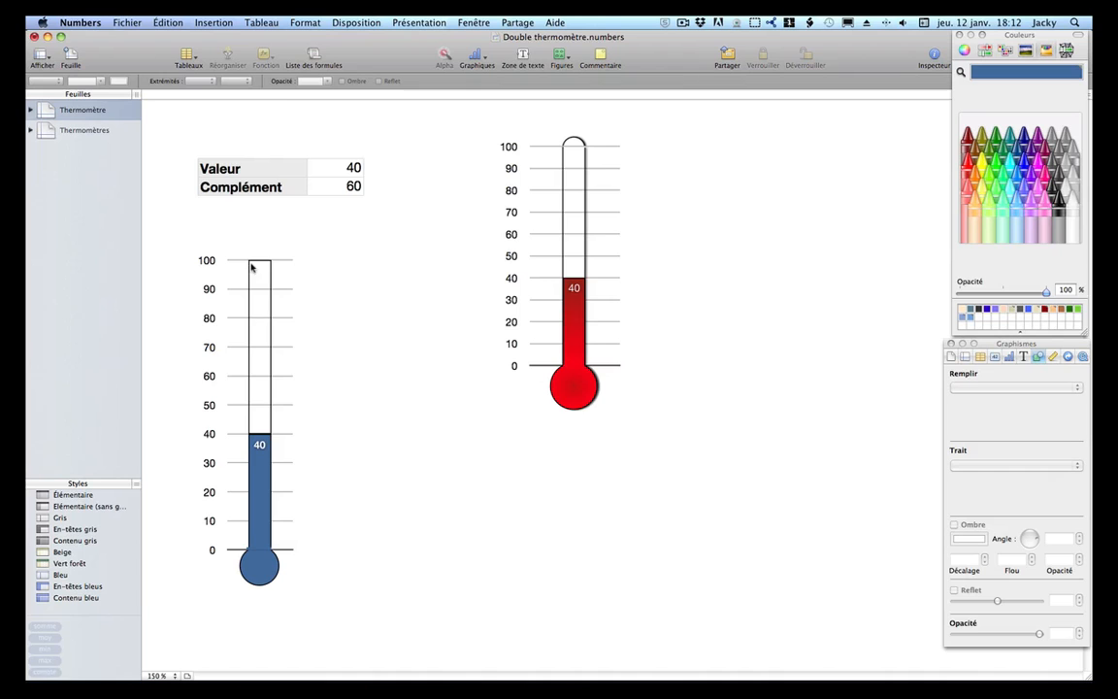
Add a circle at the top of the column, shrink it to slightly wider than the column and fill it with white (Neige).
{"action": "left_click", "coordinate": [561, 56]}
{"action": "left_click", "coordinate": [576, 184]}
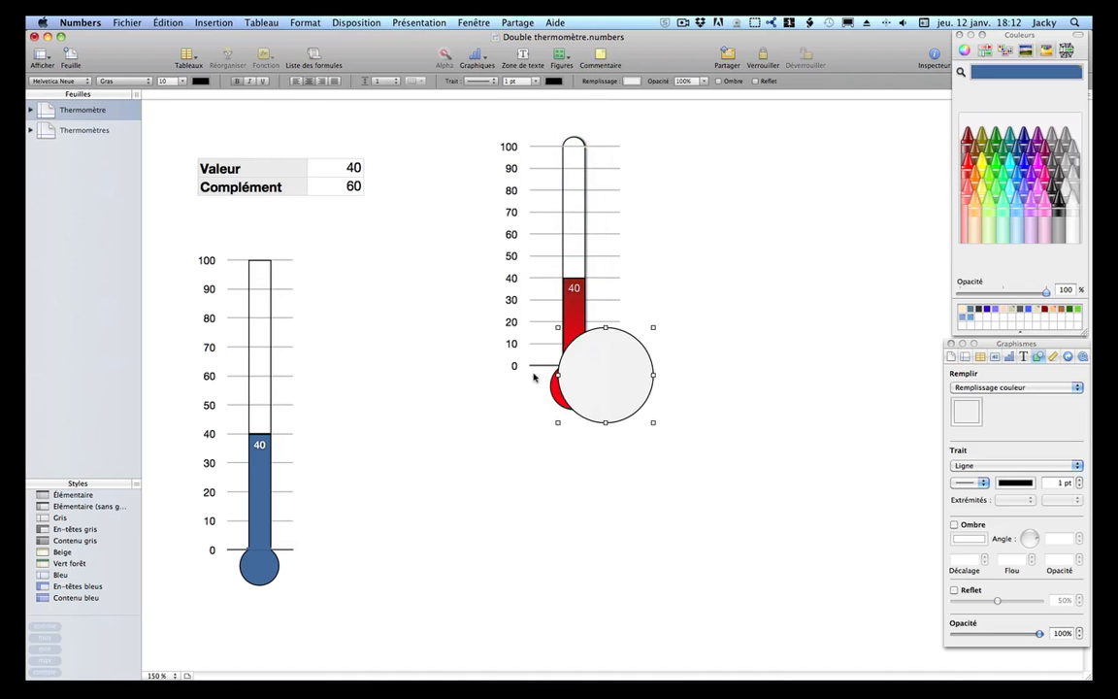
{"action": "left_click_drag", "start_coordinate": [612, 375], "coordinate": [283, 287]}
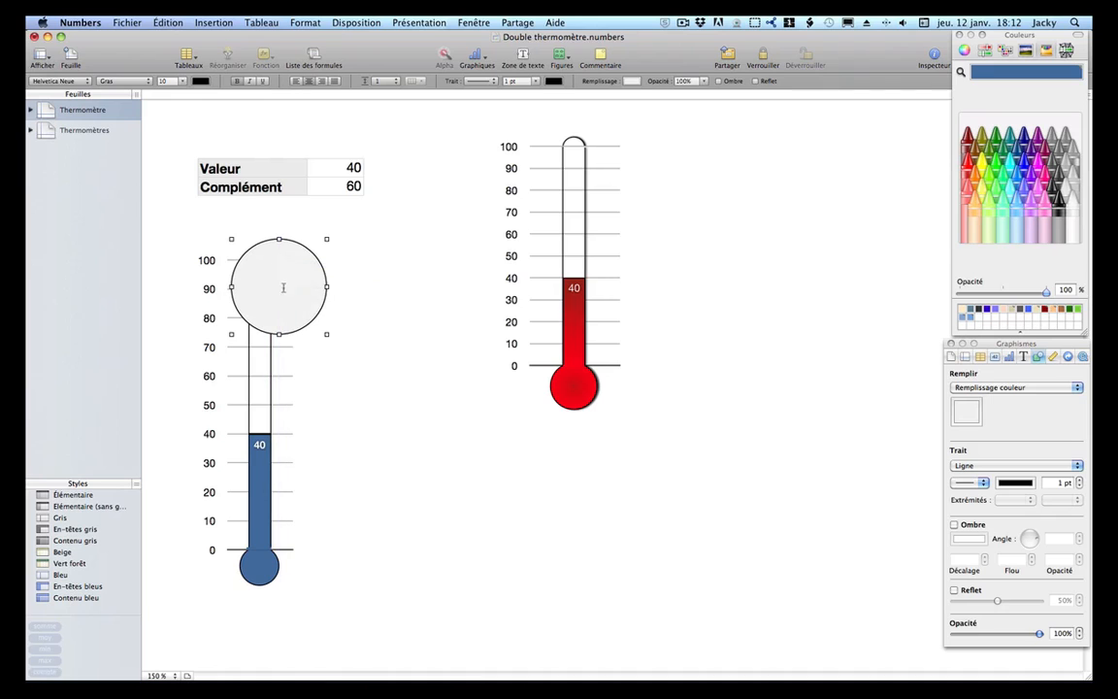
{"action": "left_click_drag", "start_coordinate": [327, 334], "coordinate": [267, 271]}
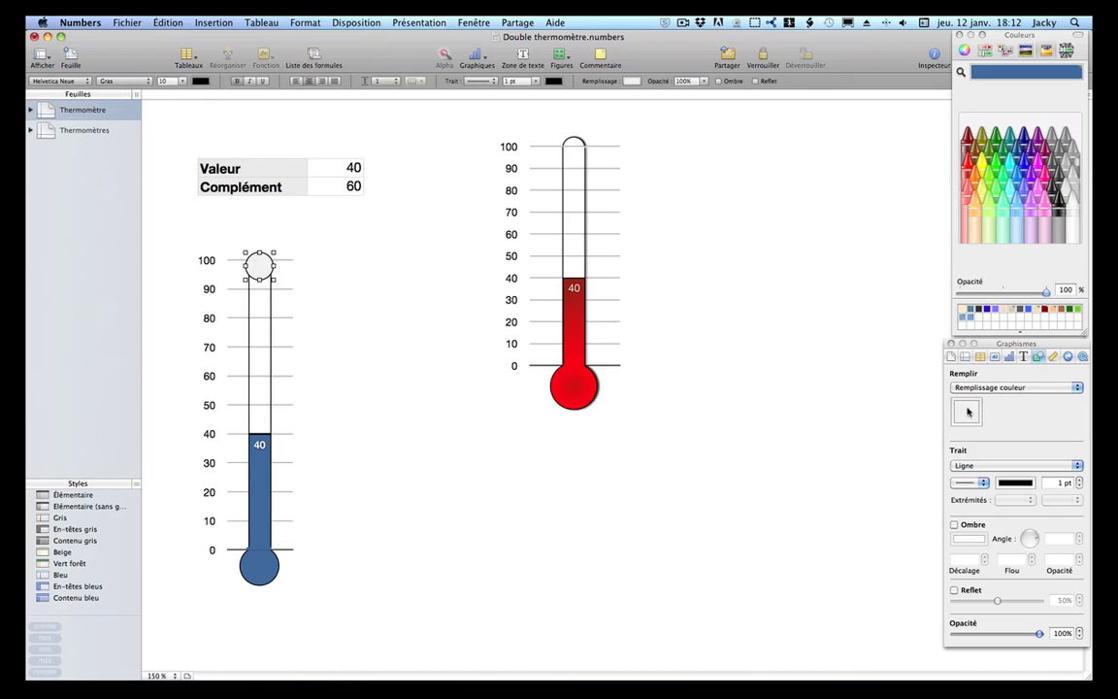
{"action": "left_click", "coordinate": [966, 412]}
{"action": "left_click", "coordinate": [1073, 207]}
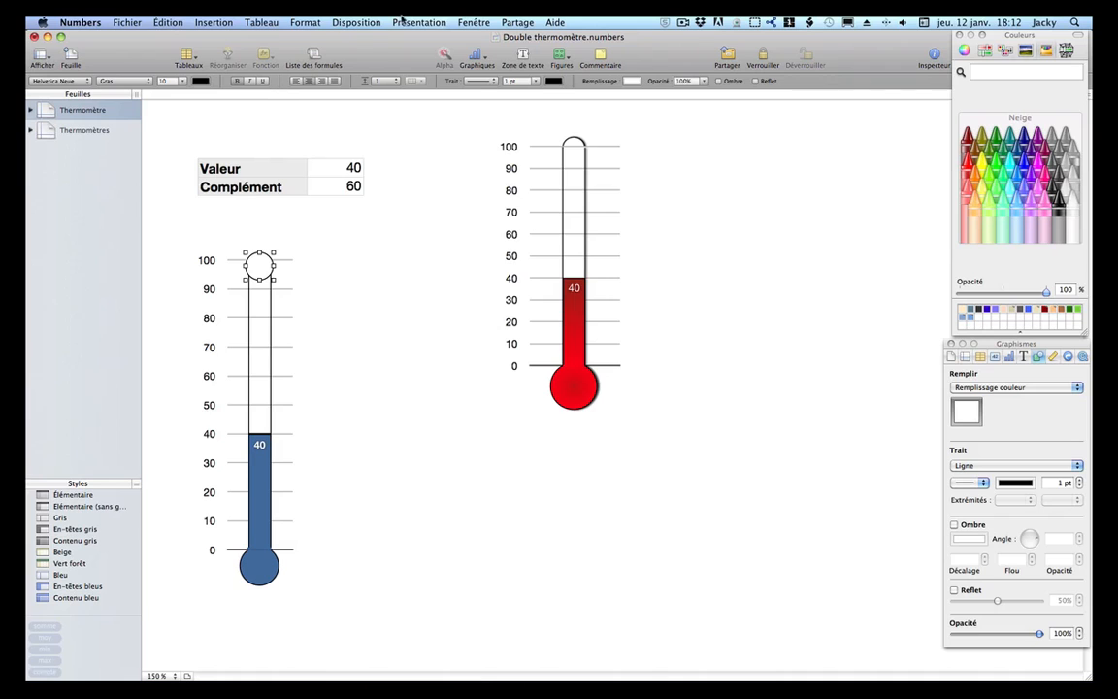
Send the white circle behind the chart and shrink it to the column's width to form a rounded cap.
{"action": "left_click", "coordinate": [356, 22]}
{"action": "left_click", "coordinate": [349, 74]}
{"action": "left_click_drag", "start_coordinate": [274, 279], "coordinate": [254, 264]}
{"action": "left_click", "coordinate": [380, 283]}
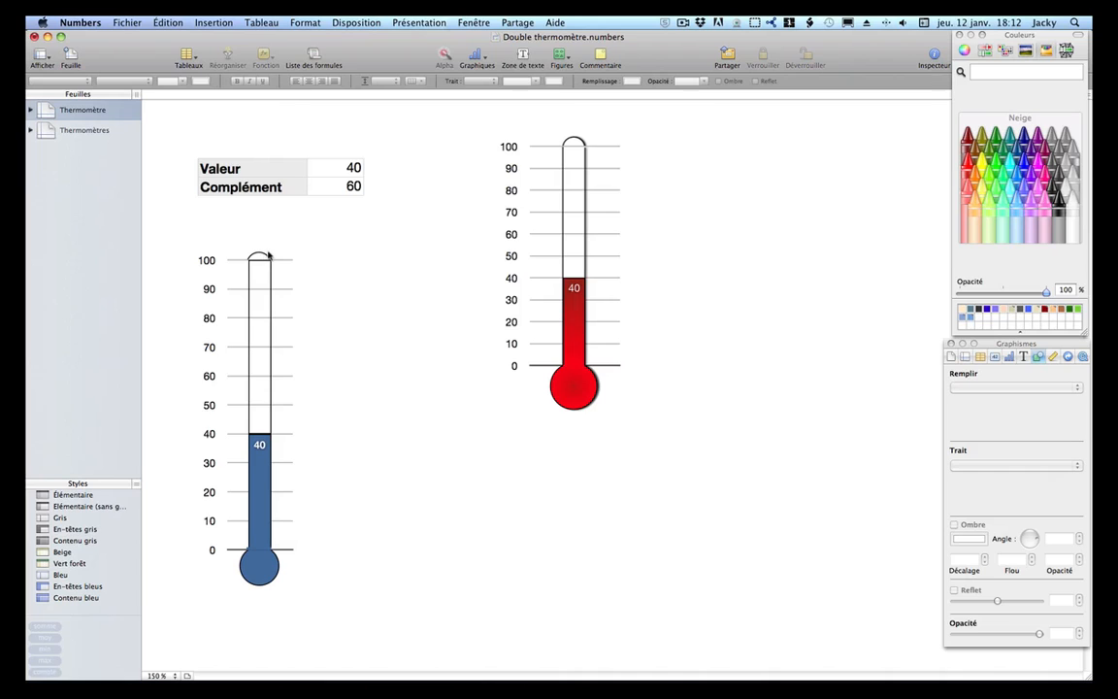
{"action": "left_click", "coordinate": [267, 258]}
{"action": "left_click", "coordinate": [369, 315]}
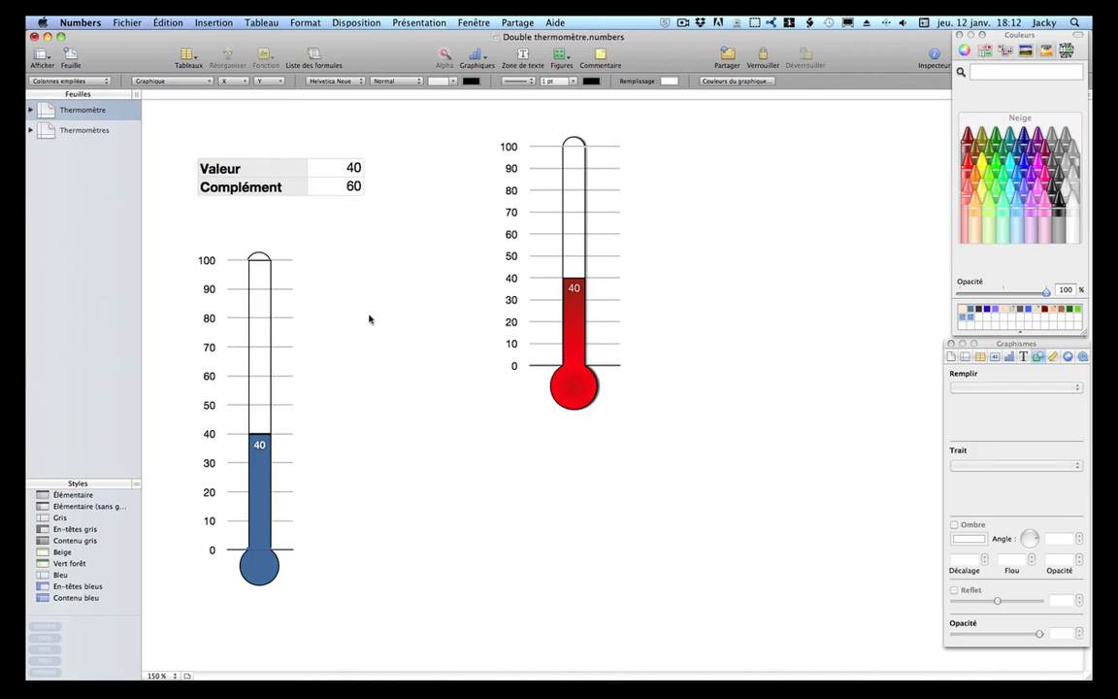
Examine the fill and shadow settings of the red thermometer's column, bulb and side line.
{"action": "left_click", "coordinate": [573, 316]}
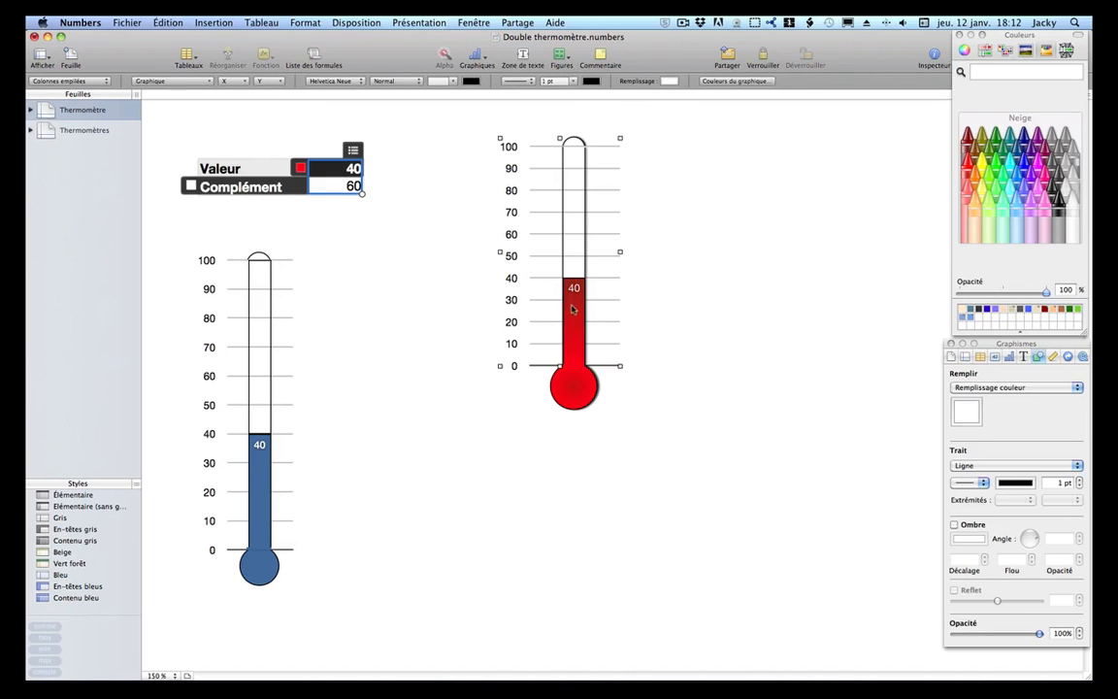
{"action": "left_click", "coordinate": [573, 322]}
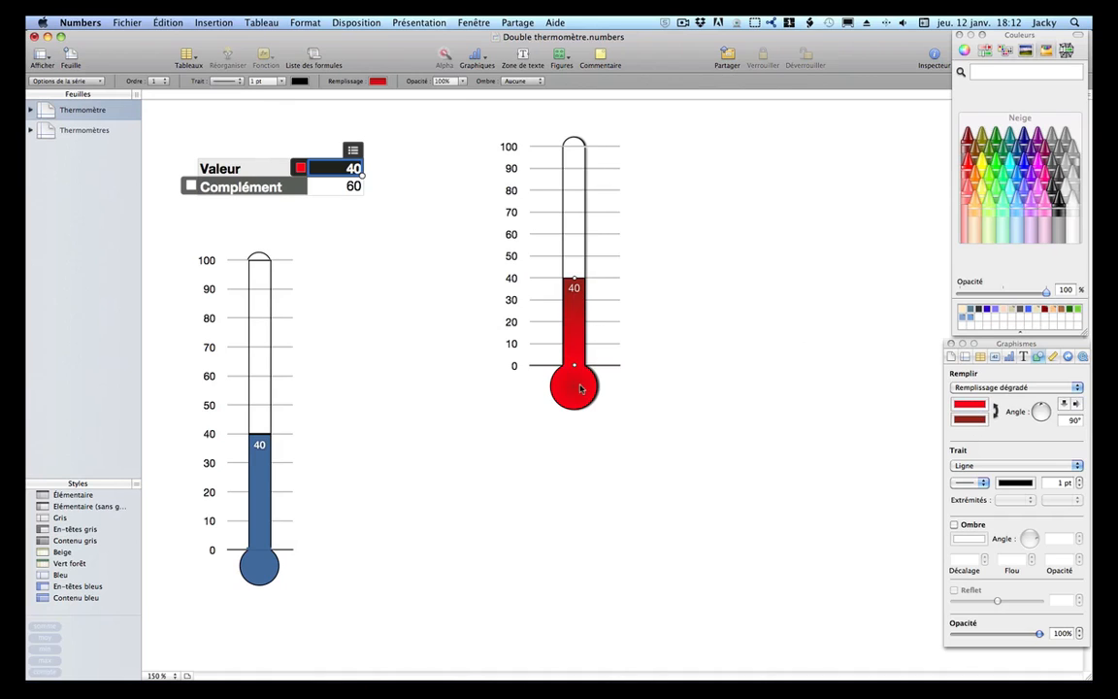
{"action": "left_click", "coordinate": [581, 387]}
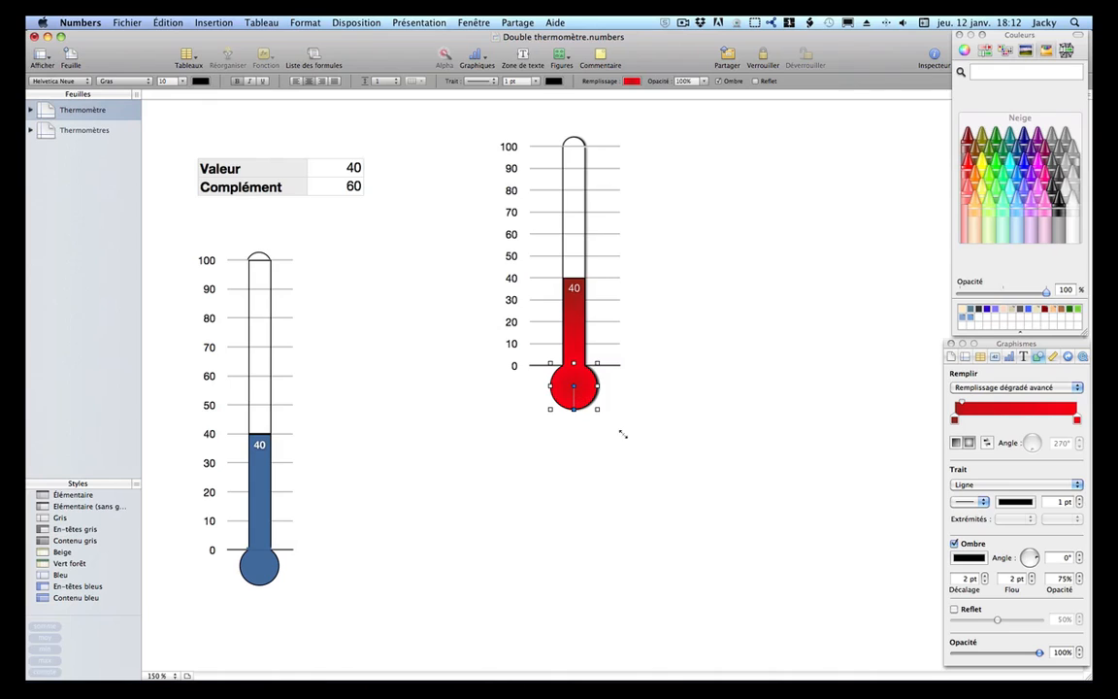
{"action": "left_click", "coordinate": [587, 236]}
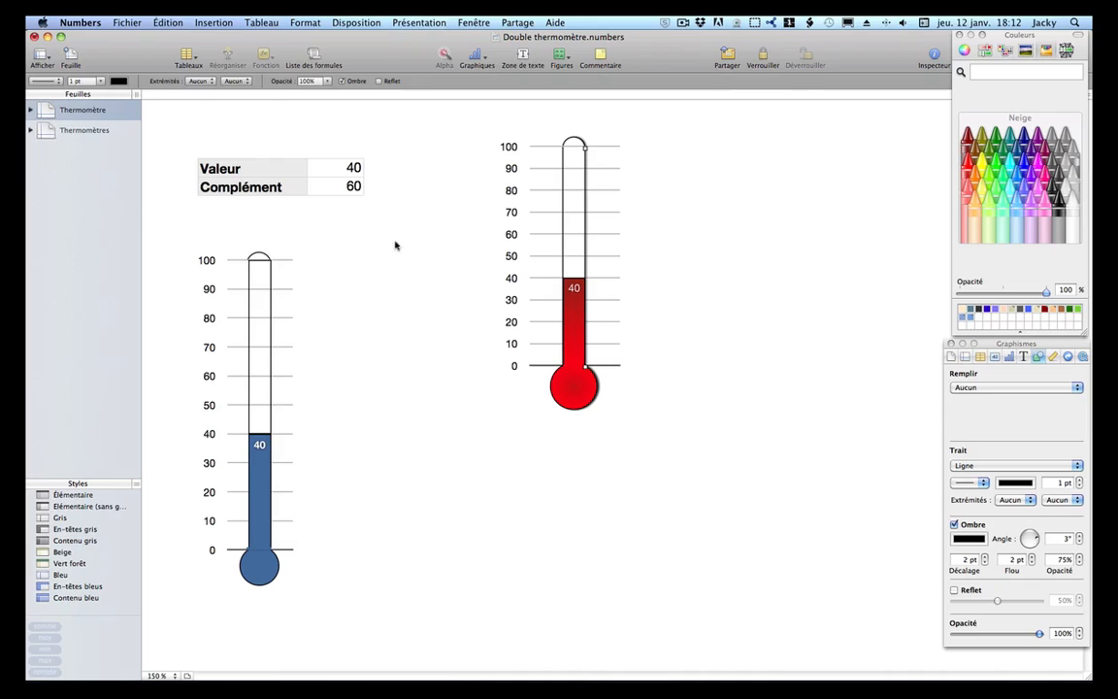
Delete the whole blue thermometer, including its chart, circles and line.
{"action": "left_click_drag", "start_coordinate": [177, 236], "coordinate": [342, 609]}
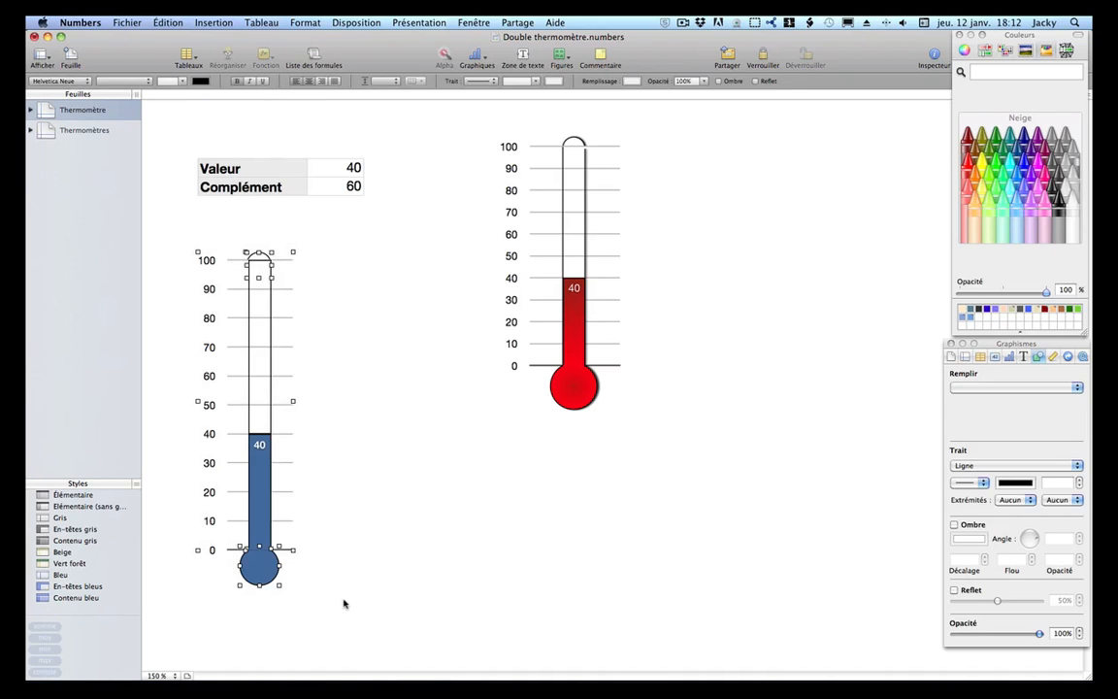
{"action": "key", "text": "BackSpace"}
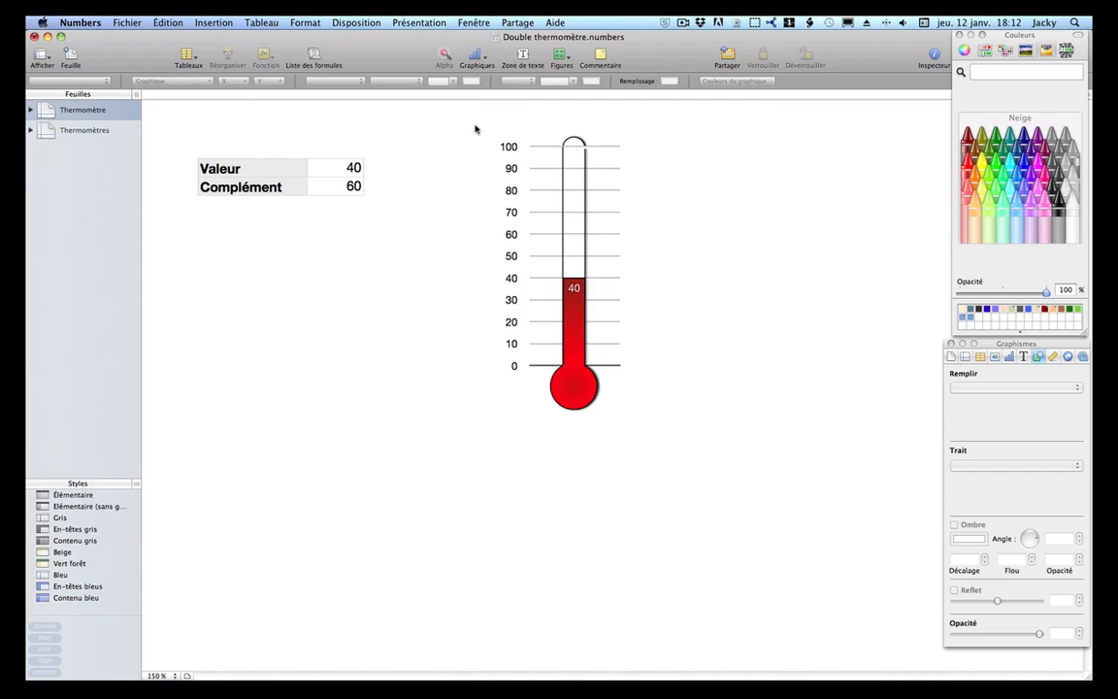
Group the red thermometer's chart and shapes and move the group slightly towards the data table.
{"action": "left_click_drag", "start_coordinate": [459, 120], "coordinate": [721, 480]}
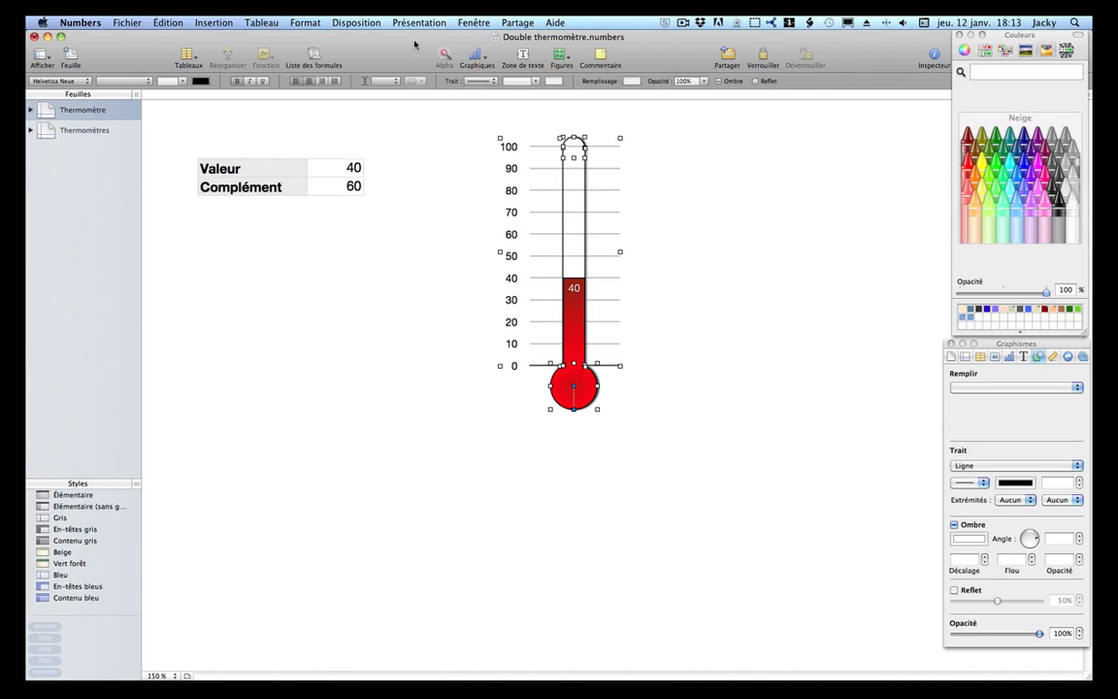
{"action": "left_click", "coordinate": [365, 24]}
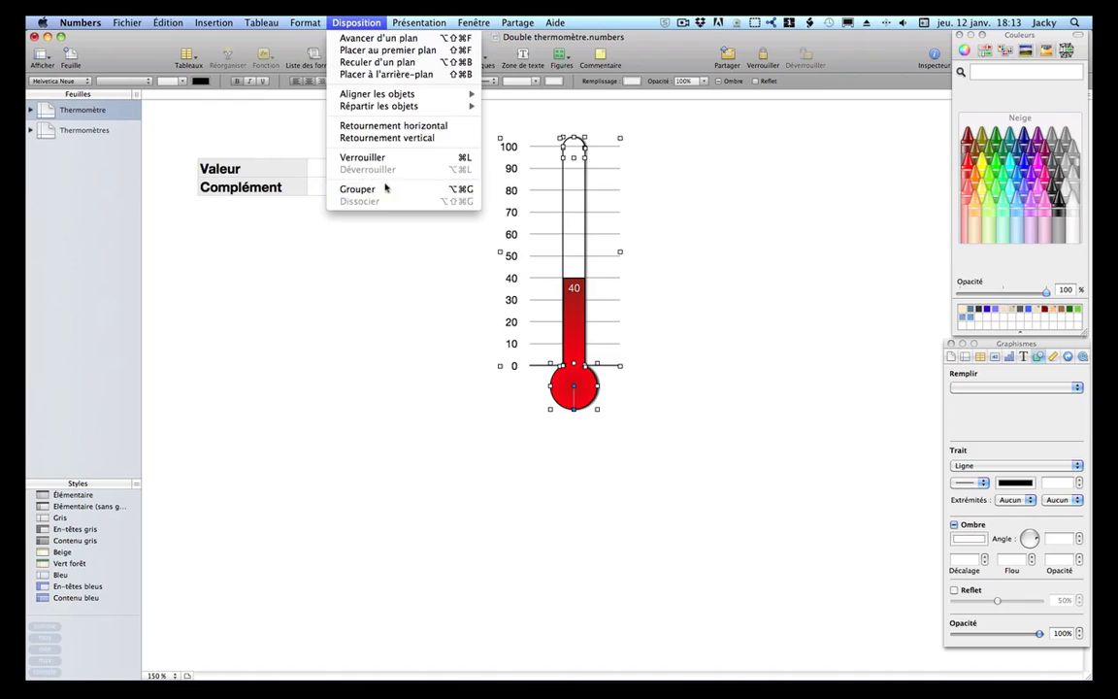
{"action": "left_click", "coordinate": [337, 175]}
{"action": "left_click_drag", "start_coordinate": [591, 239], "coordinate": [561, 234]}
{"action": "left_click", "coordinate": [735, 254]}
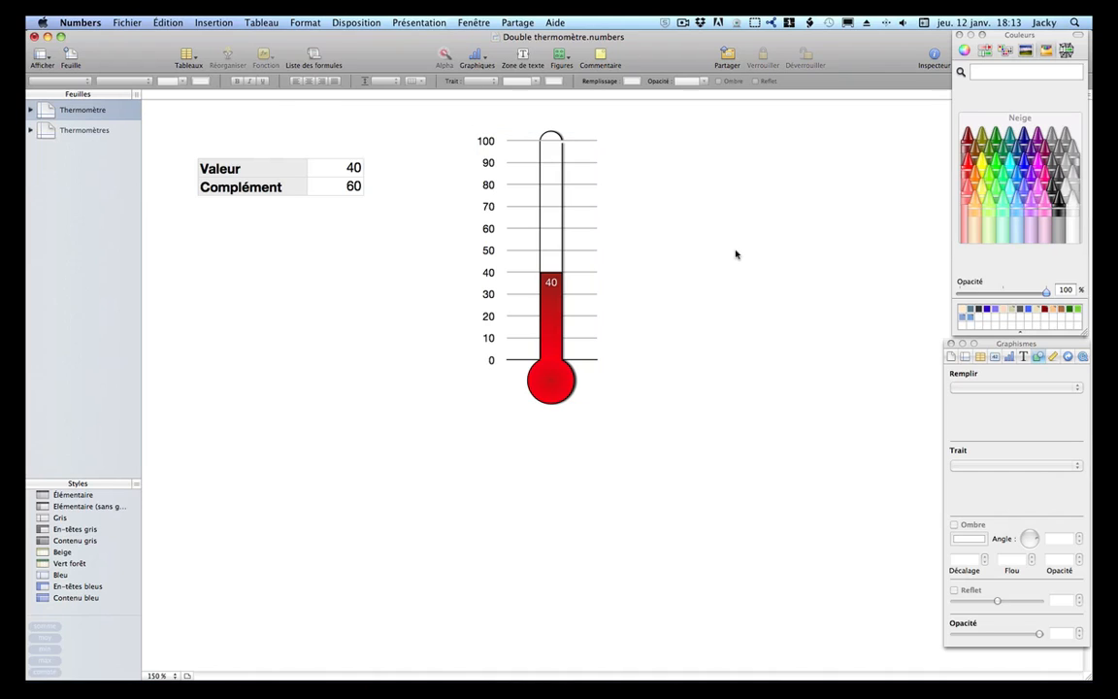
Open the Thermomètres sheet and examine which table data feeds the double thermometer chart.
{"action": "left_click", "coordinate": [101, 130]}
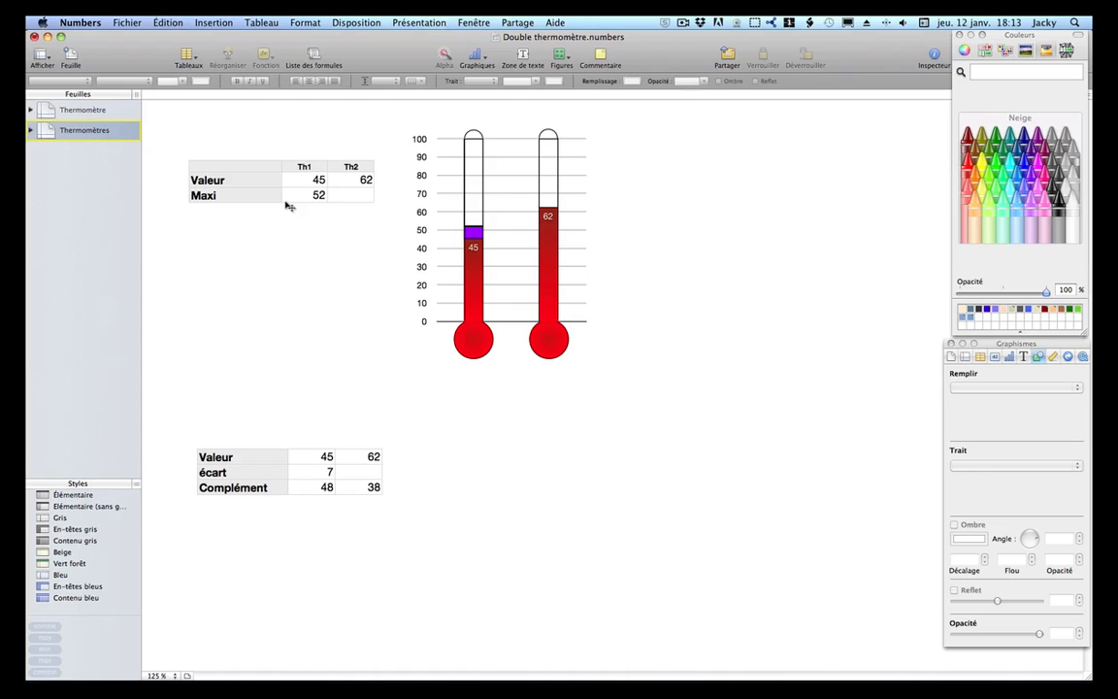
{"action": "left_click", "coordinate": [476, 235]}
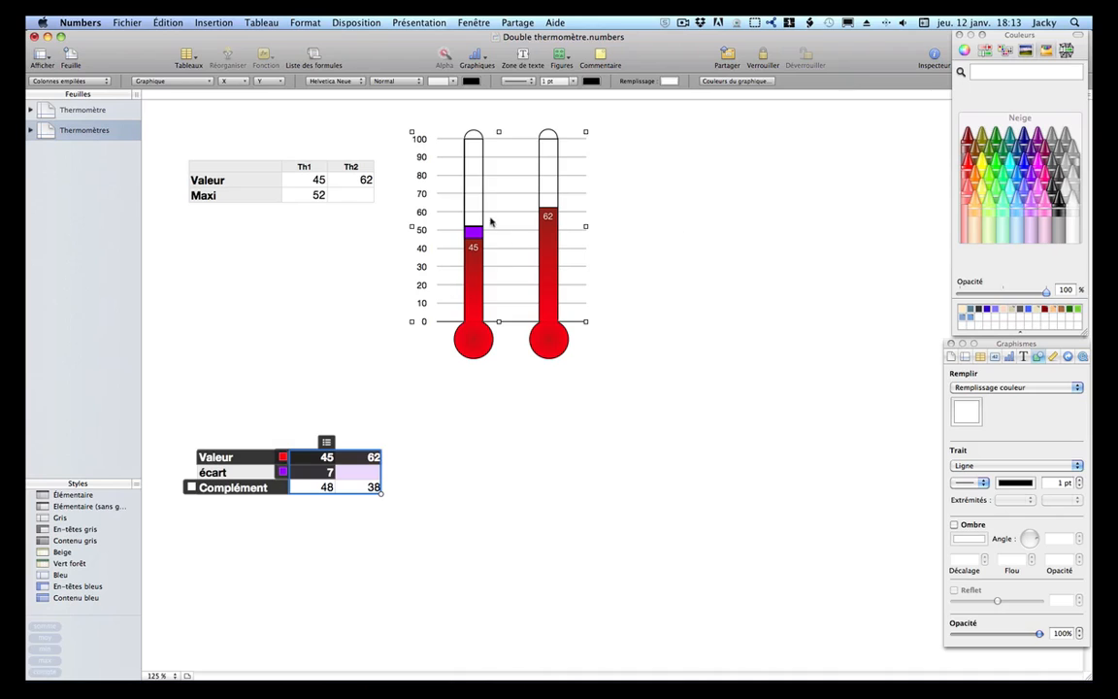
{"action": "left_click", "coordinate": [749, 242]}
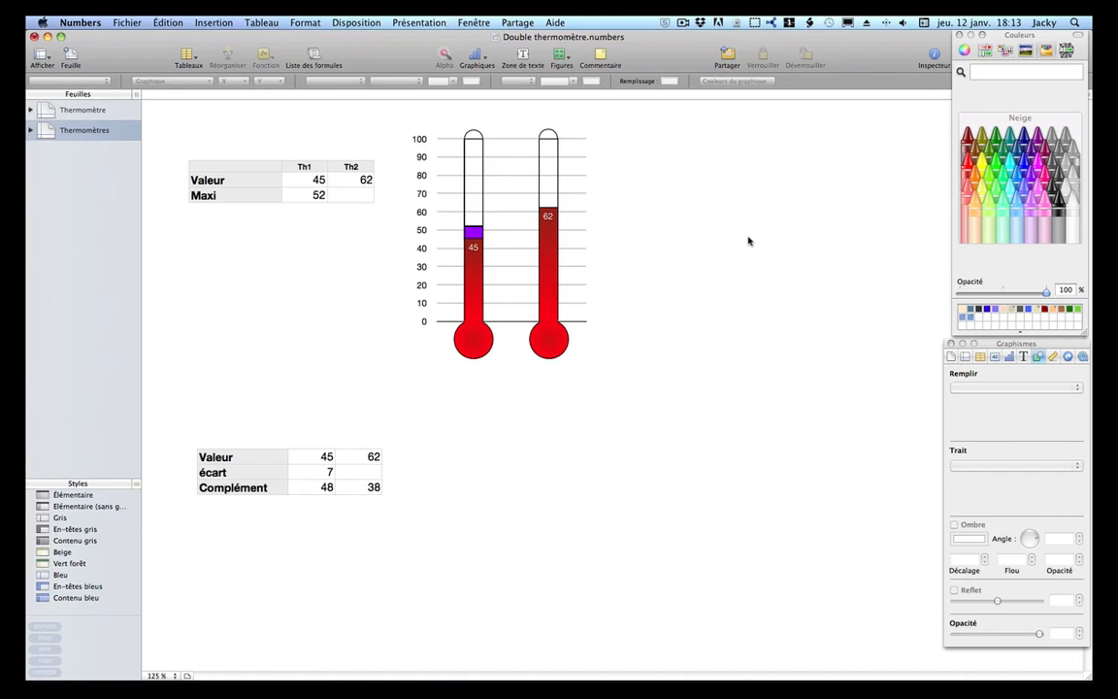